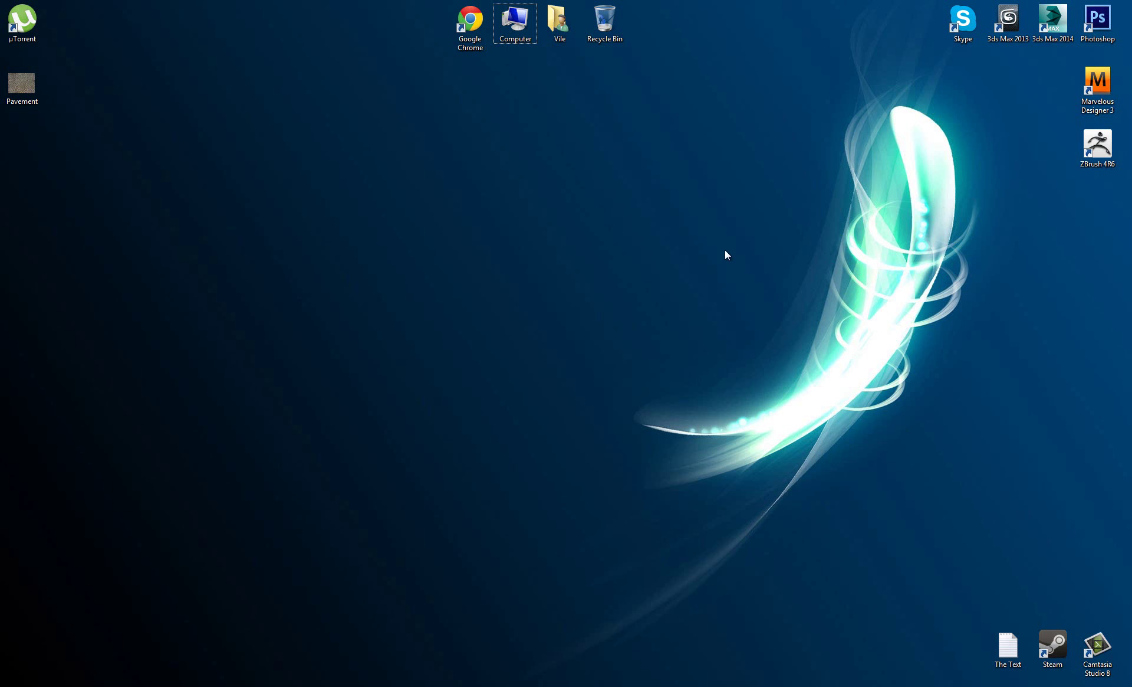
Launch Photoshop CS6 from its desktop shortcut.
double_click(1095, 20)
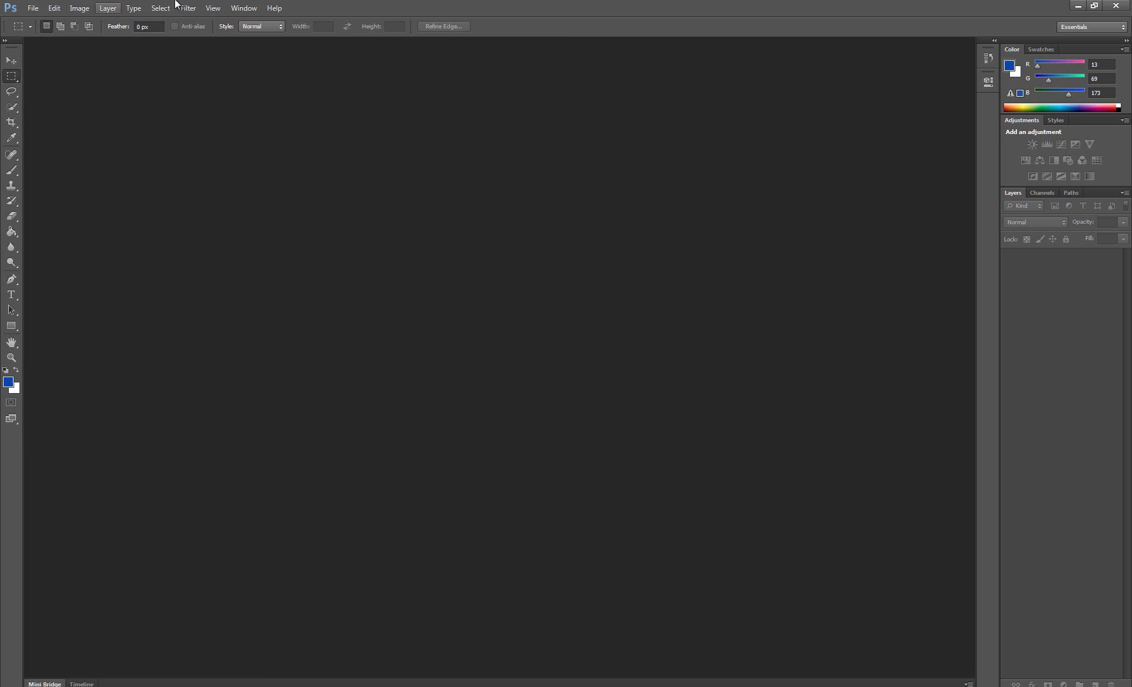
Glance through the Image menu, then start a new document via File > New.
click(37, 8)
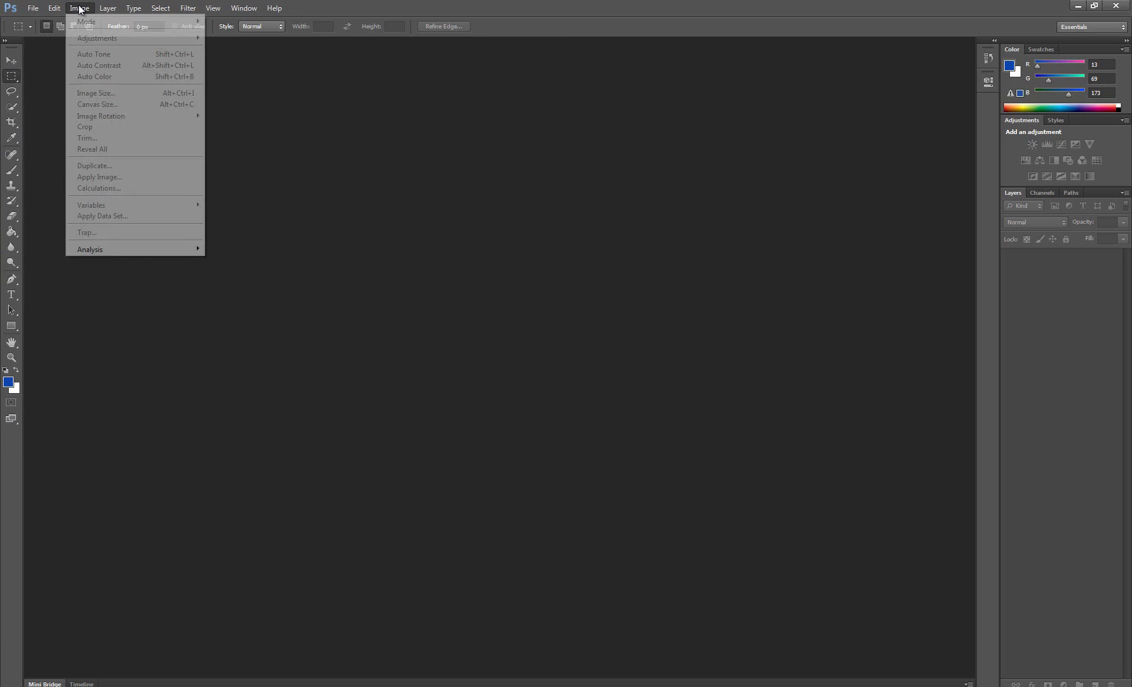
click(114, 7)
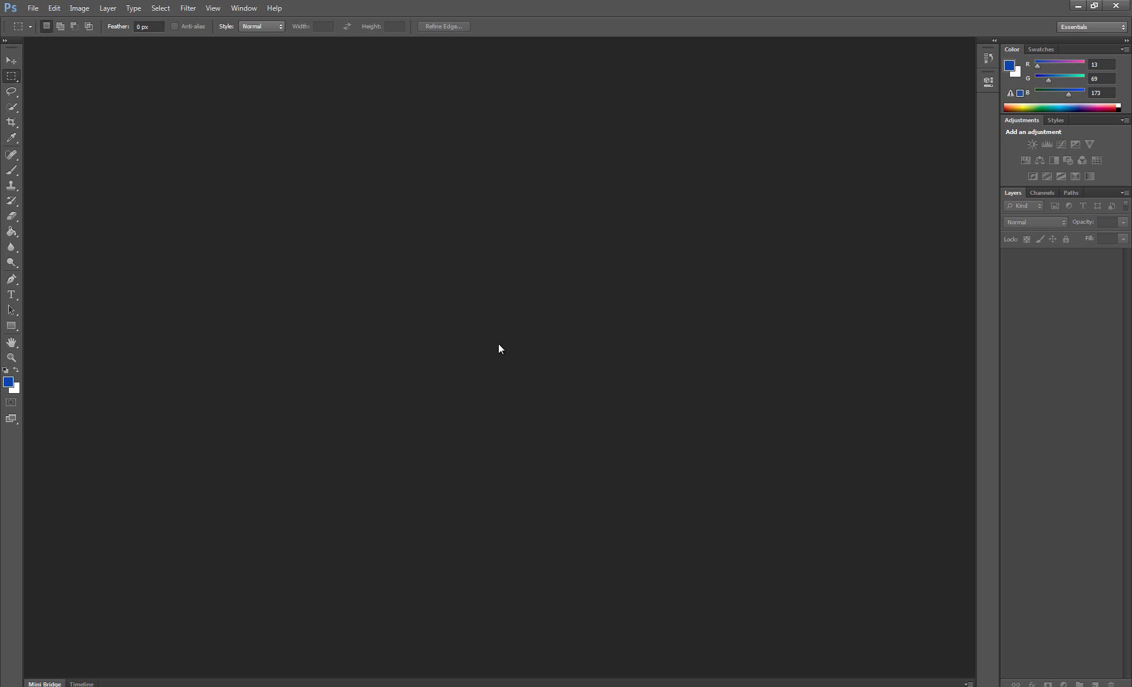
click(33, 12)
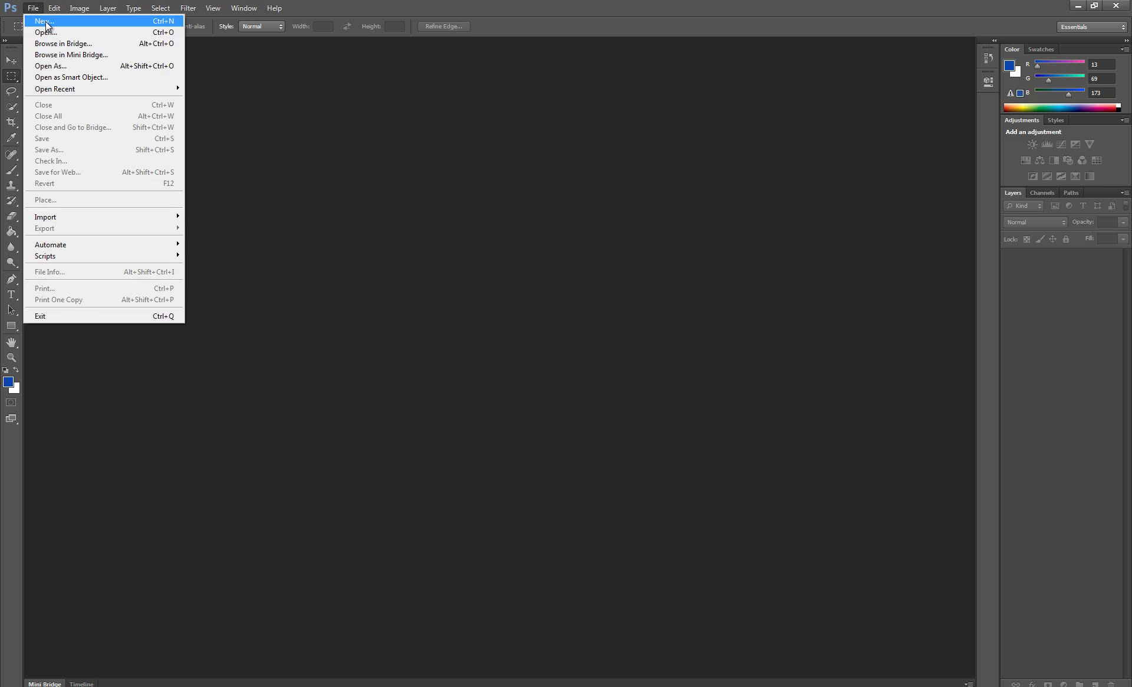
click(46, 22)
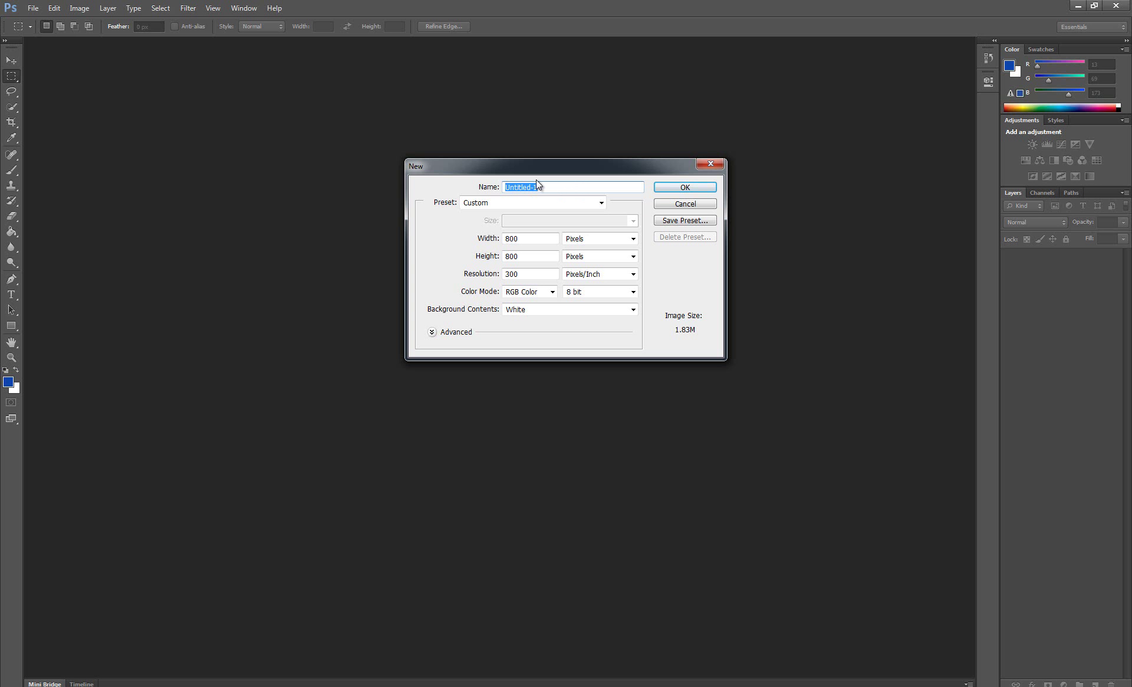
Name the new document 'Test' and keep its 800 × 800 size in pixels.
text(Test)
click(539, 238)
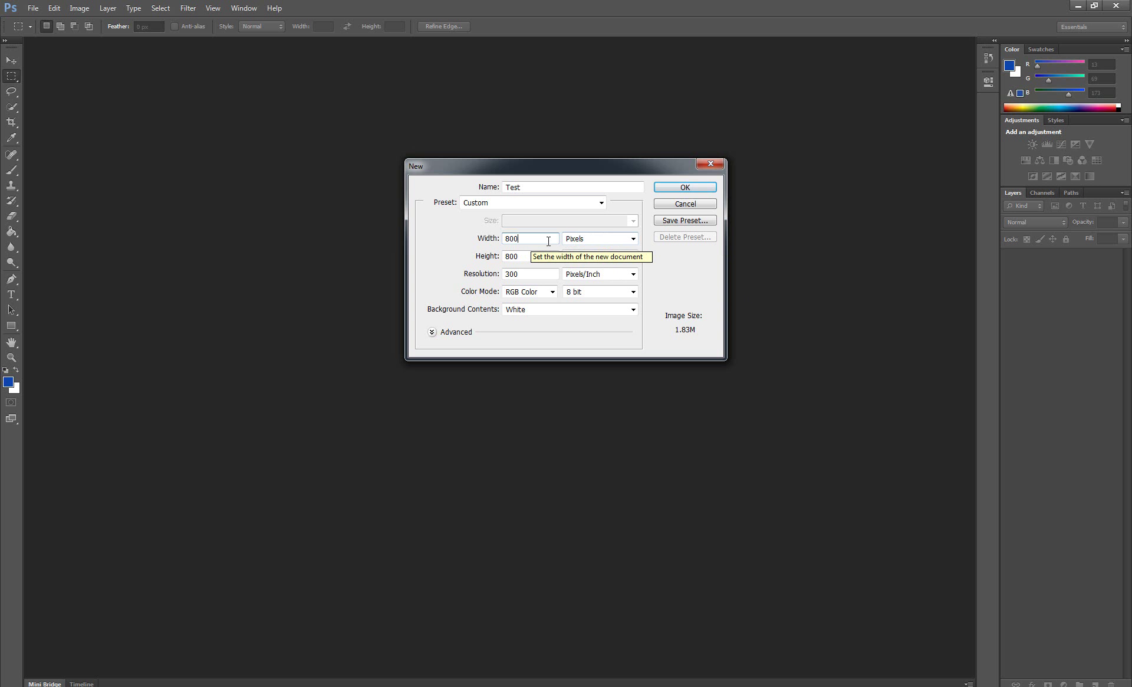
click(631, 239)
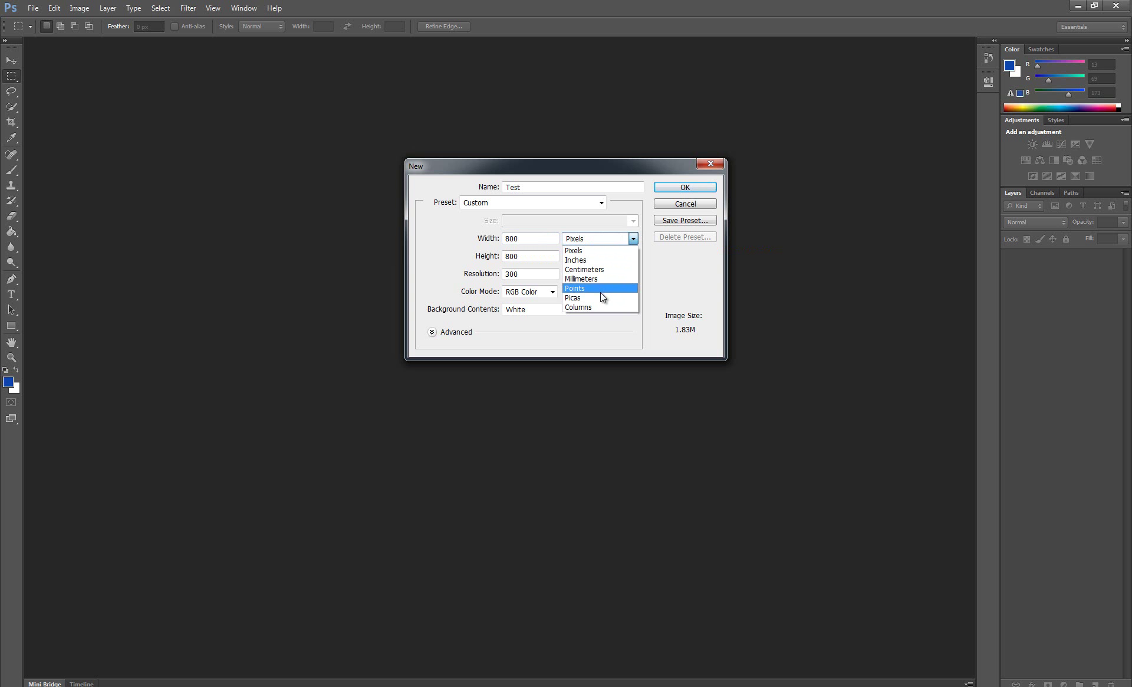
click(696, 271)
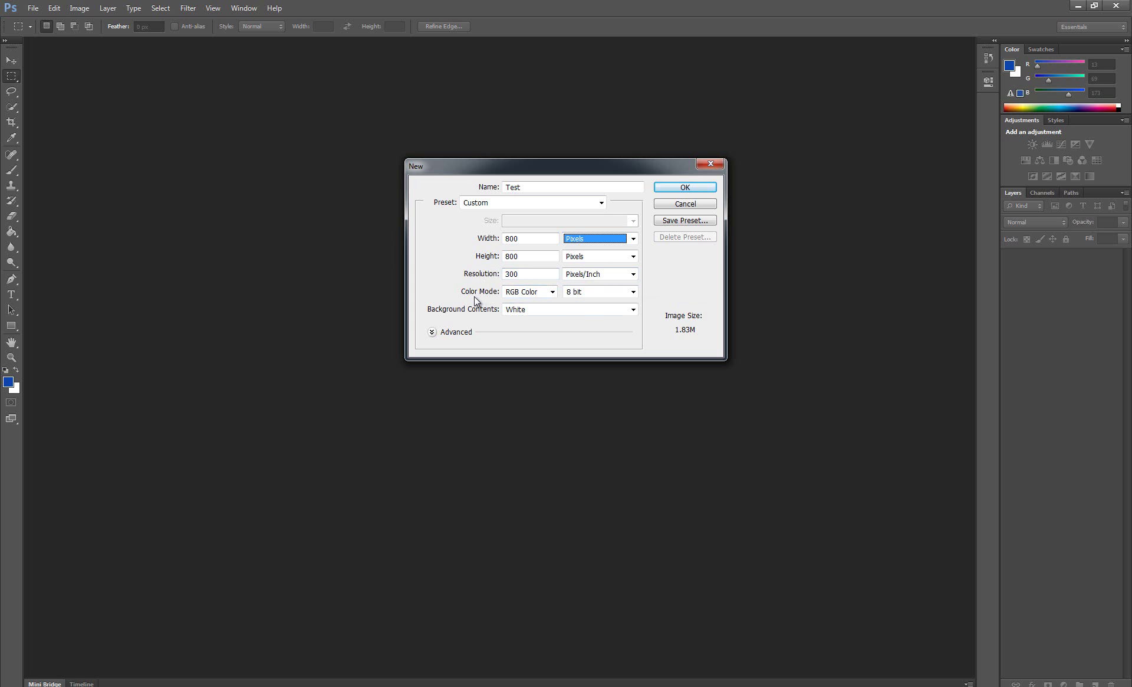
Confirm RGB Color, 8 bit and White background, and create the Test document.
click(552, 292)
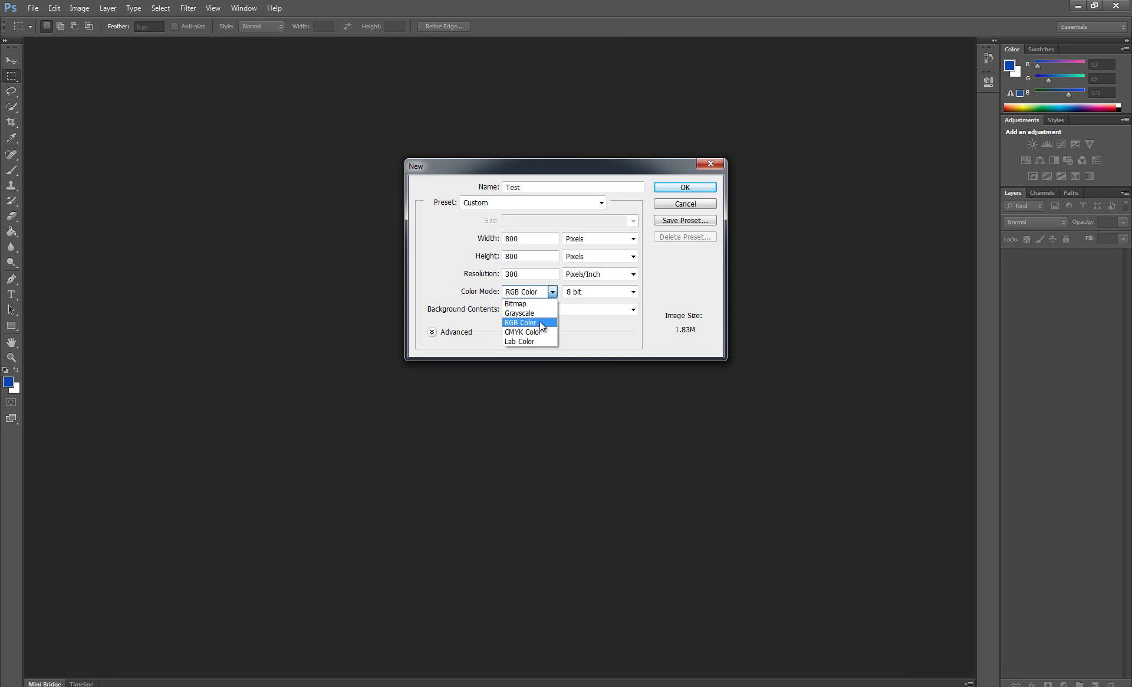
click(541, 323)
click(603, 291)
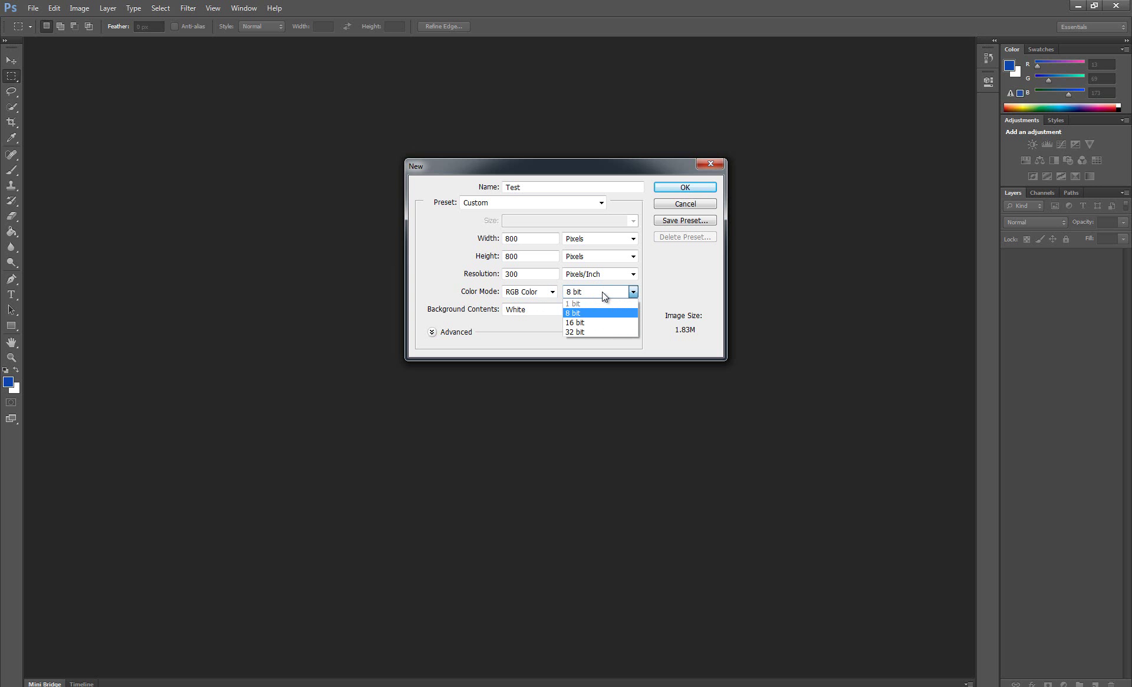
click(602, 291)
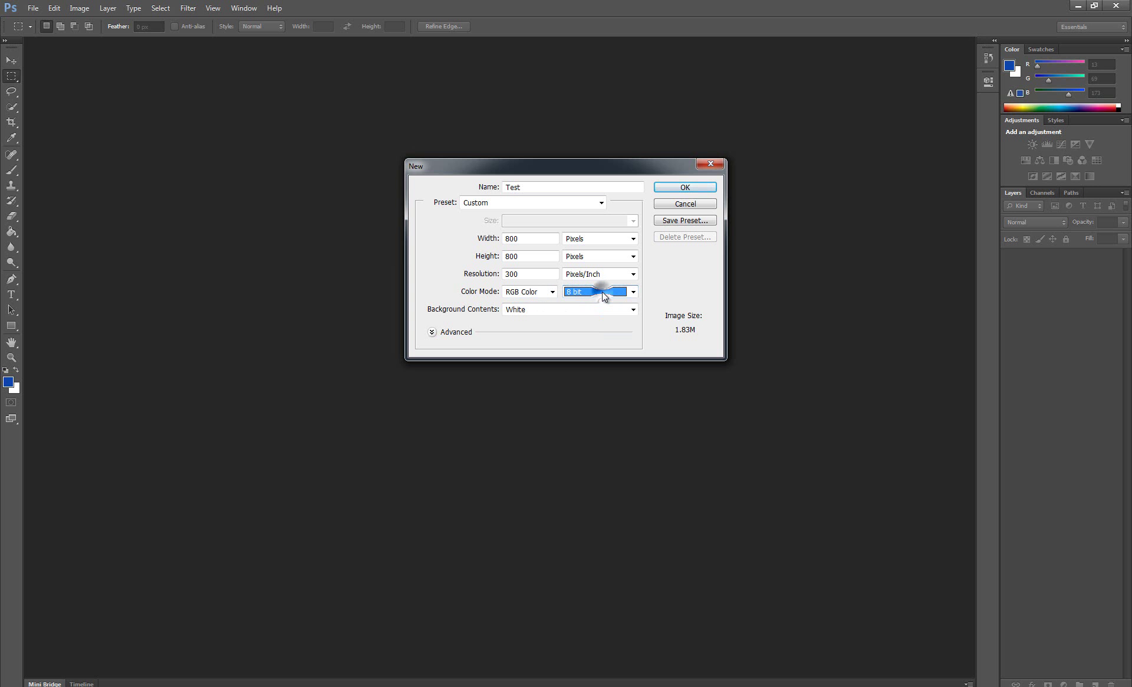
click(548, 309)
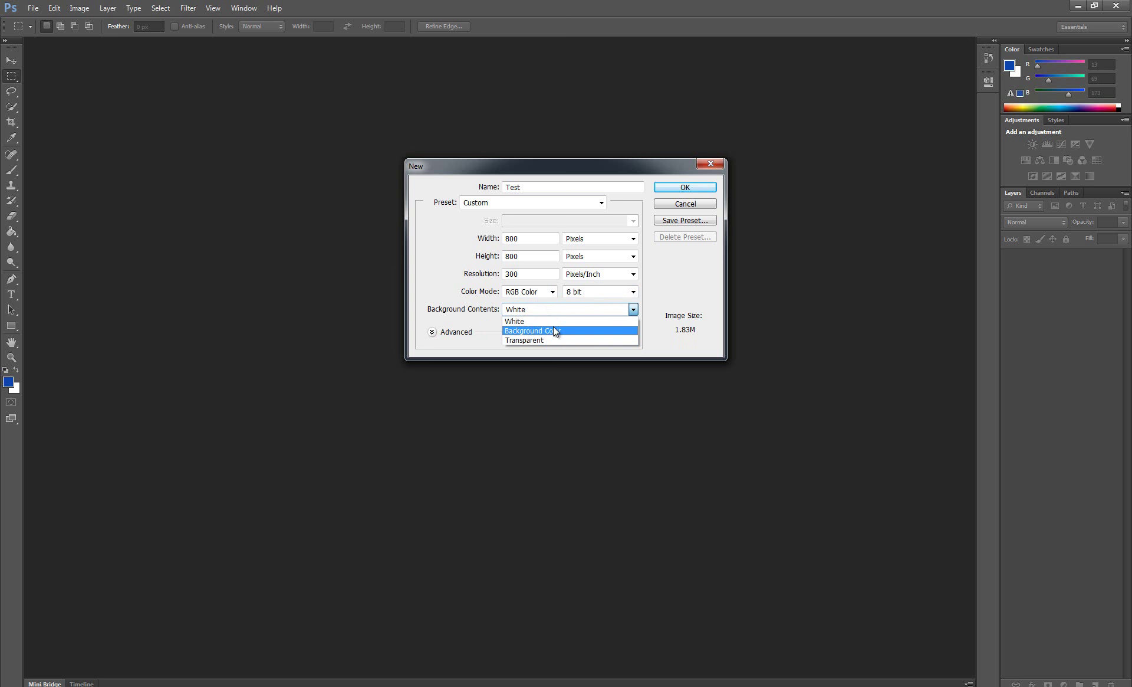
click(554, 320)
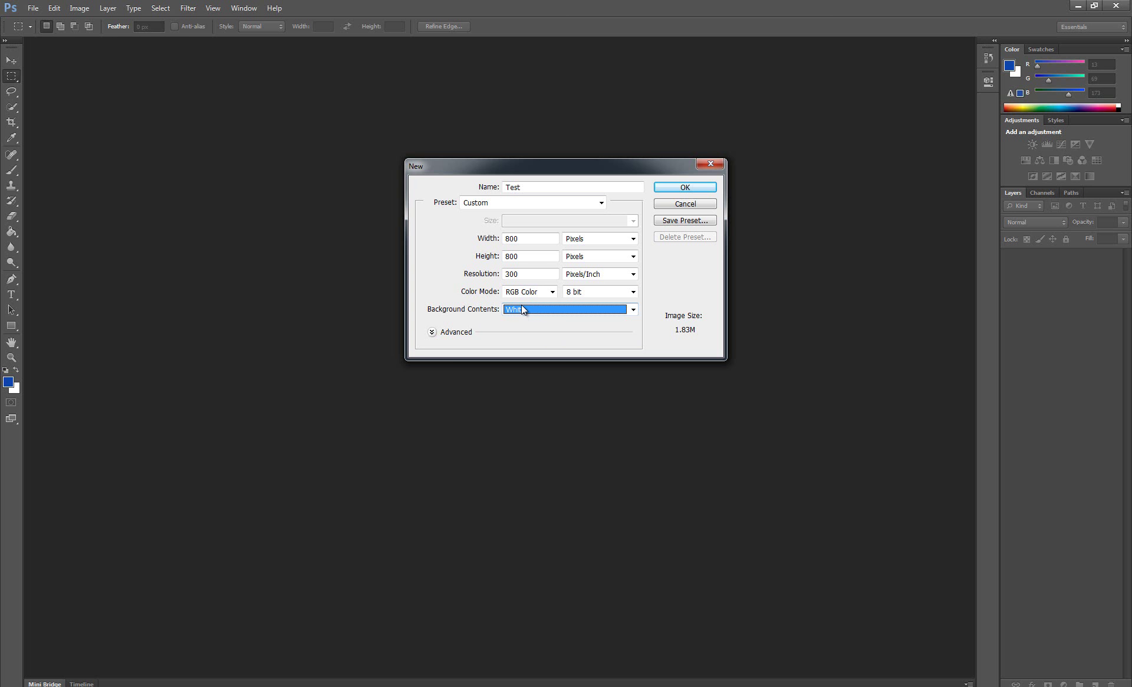
click(685, 187)
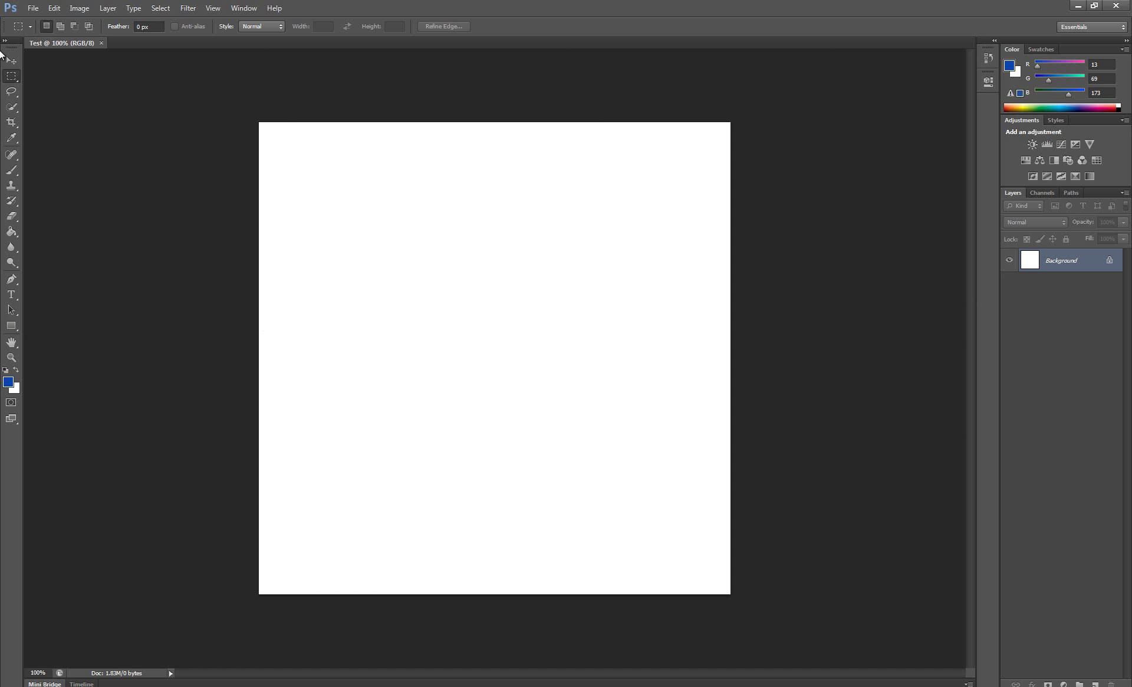
Silence the Windows colour-scheme warning, test rectangular selections on the canvas, then minimize Photoshop.
click(7, 63)
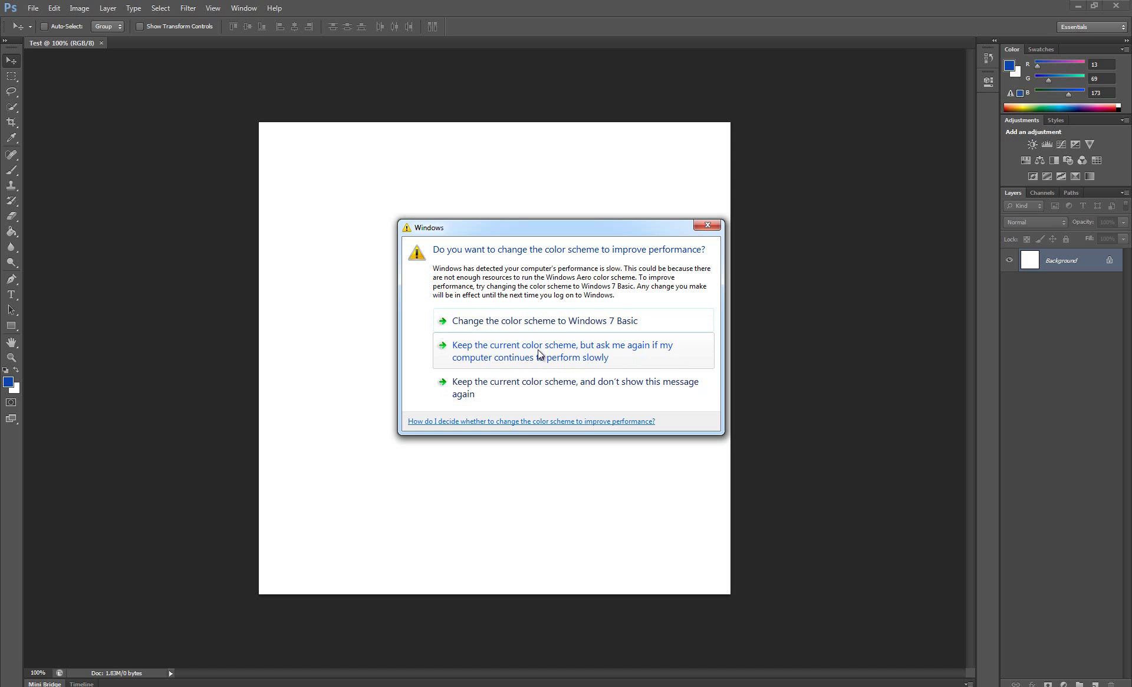
click(541, 389)
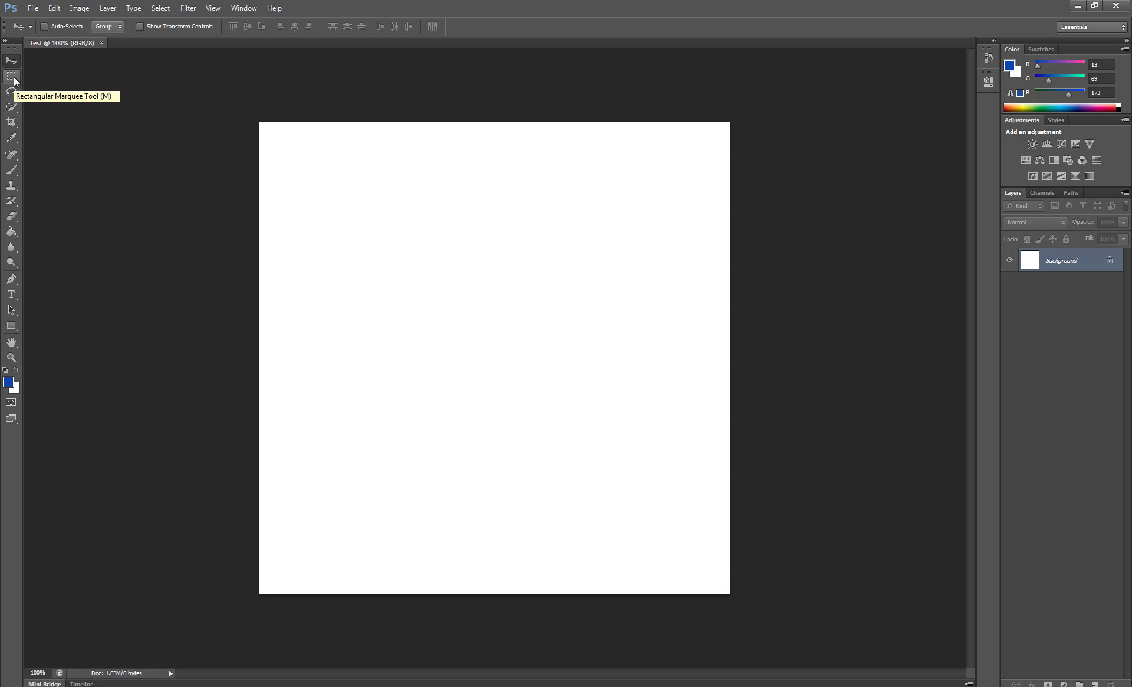
click(11, 76)
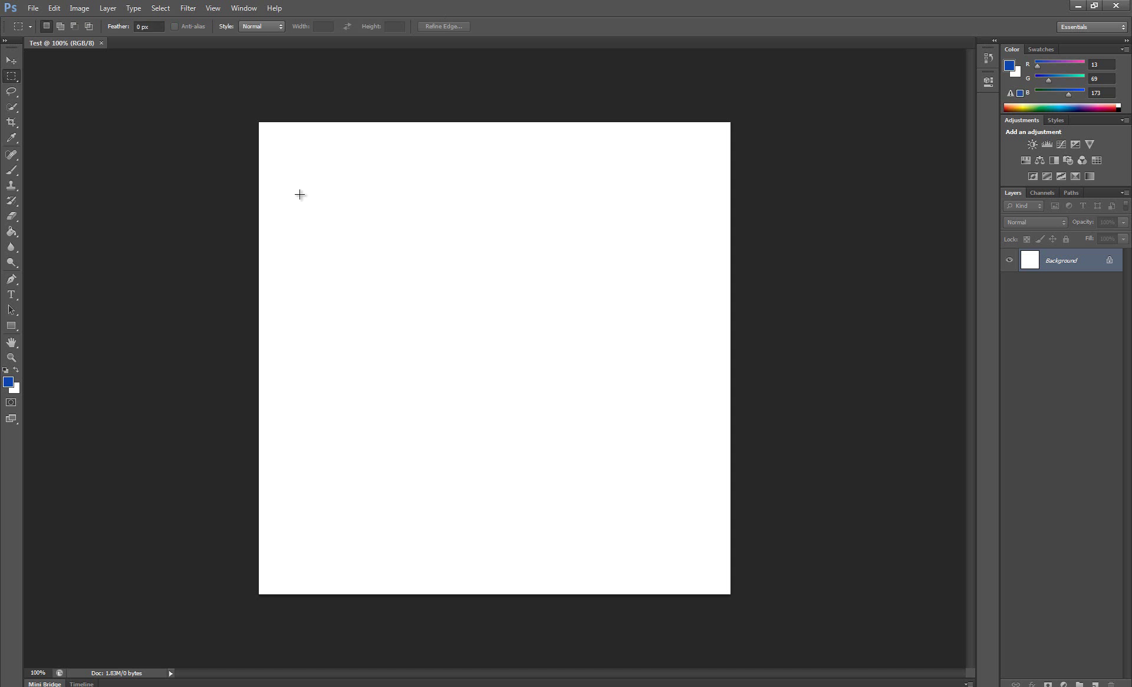
drag(278, 140, 500, 306)
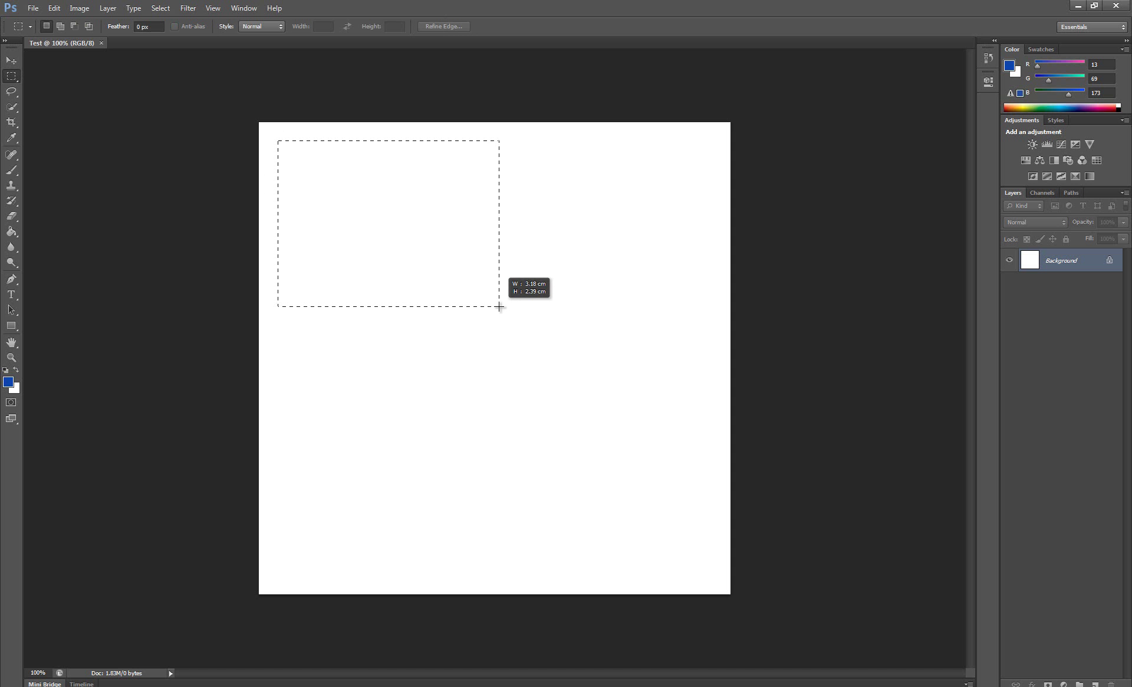
drag(674, 256, 450, 409)
click(482, 418)
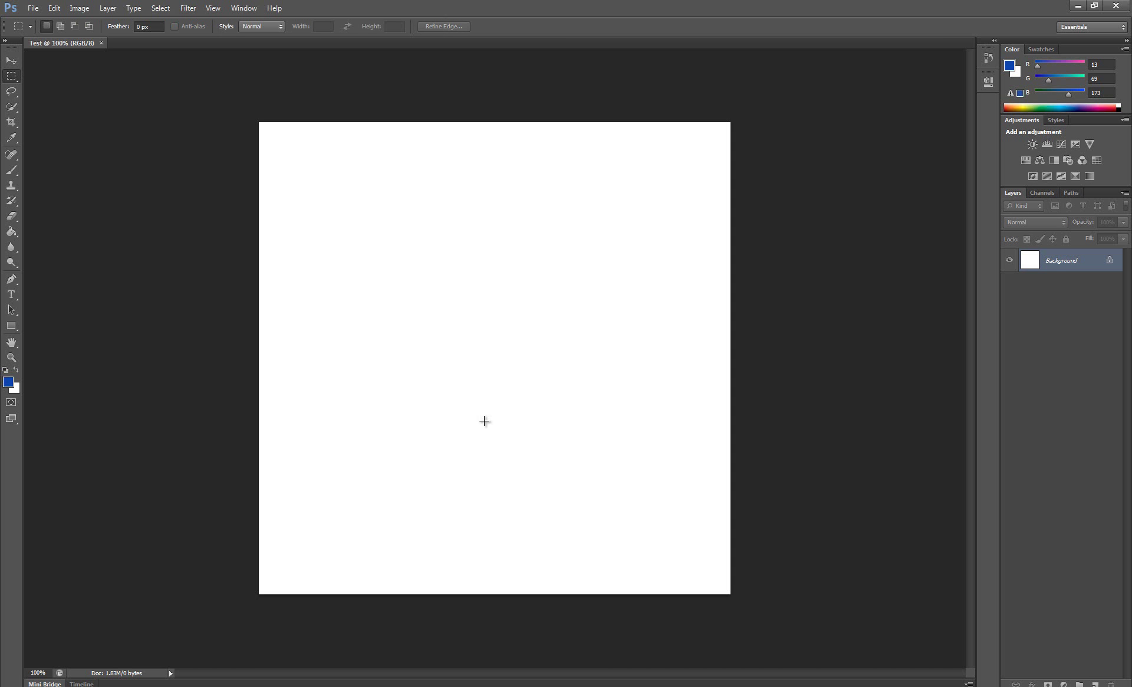
click(1078, 6)
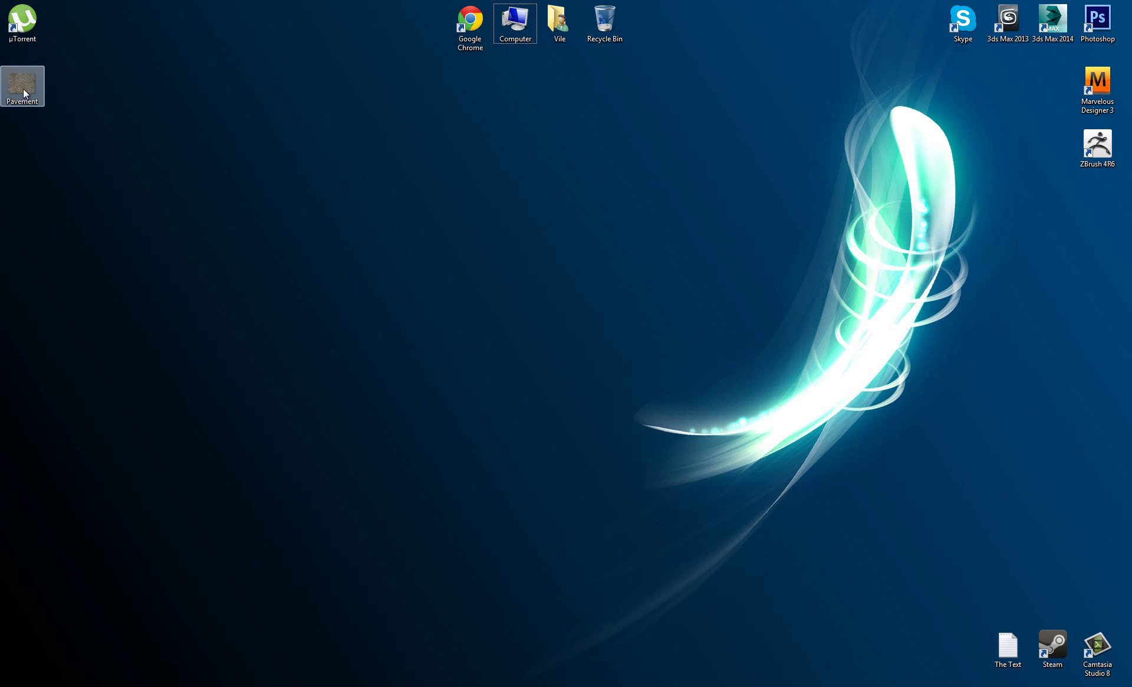
Drag the Pavement photo from the desktop into Photoshop to open it beside Test.
drag(24, 93, 378, 685)
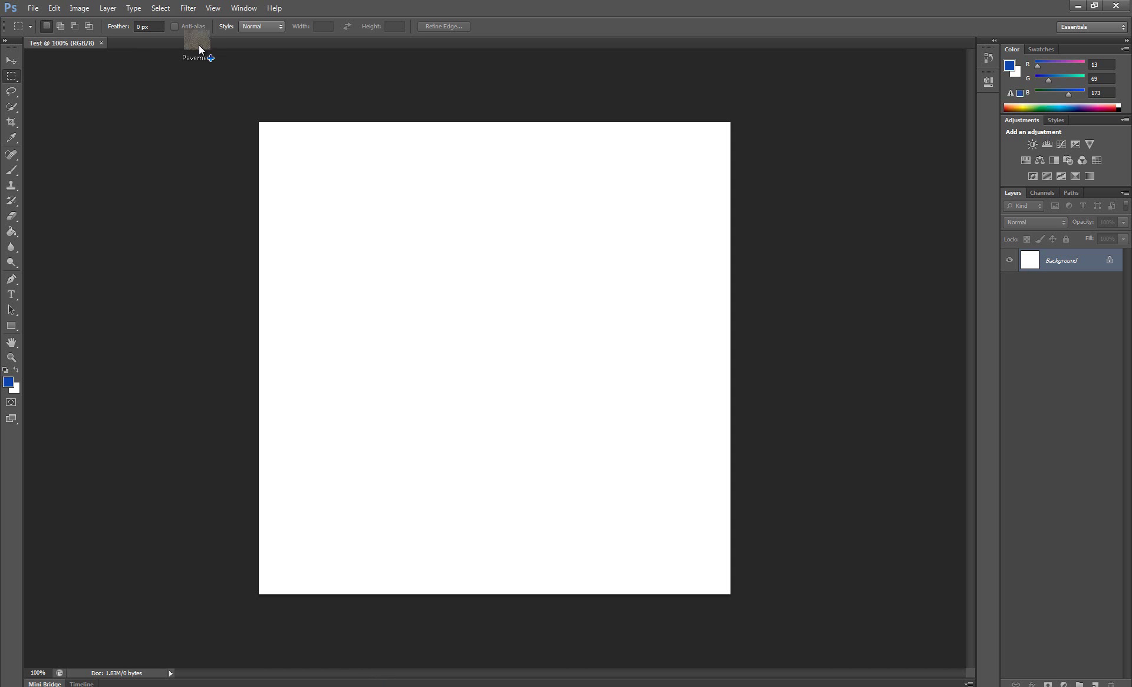
drag(377, 685, 200, 42)
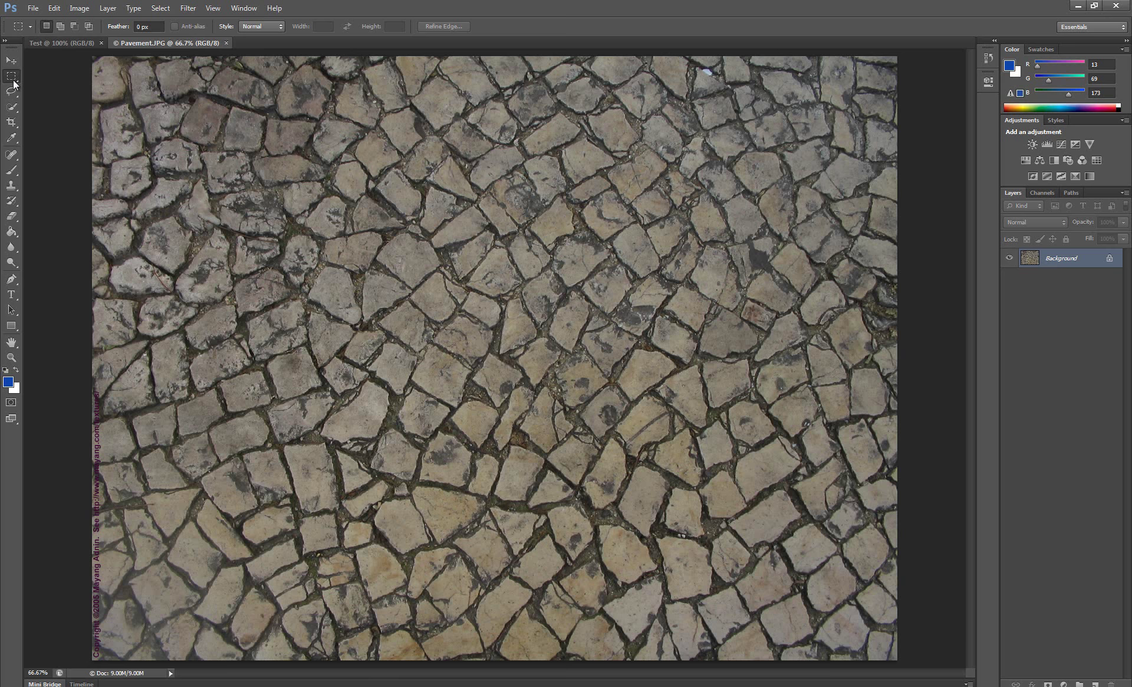
drag(232, 111, 426, 289)
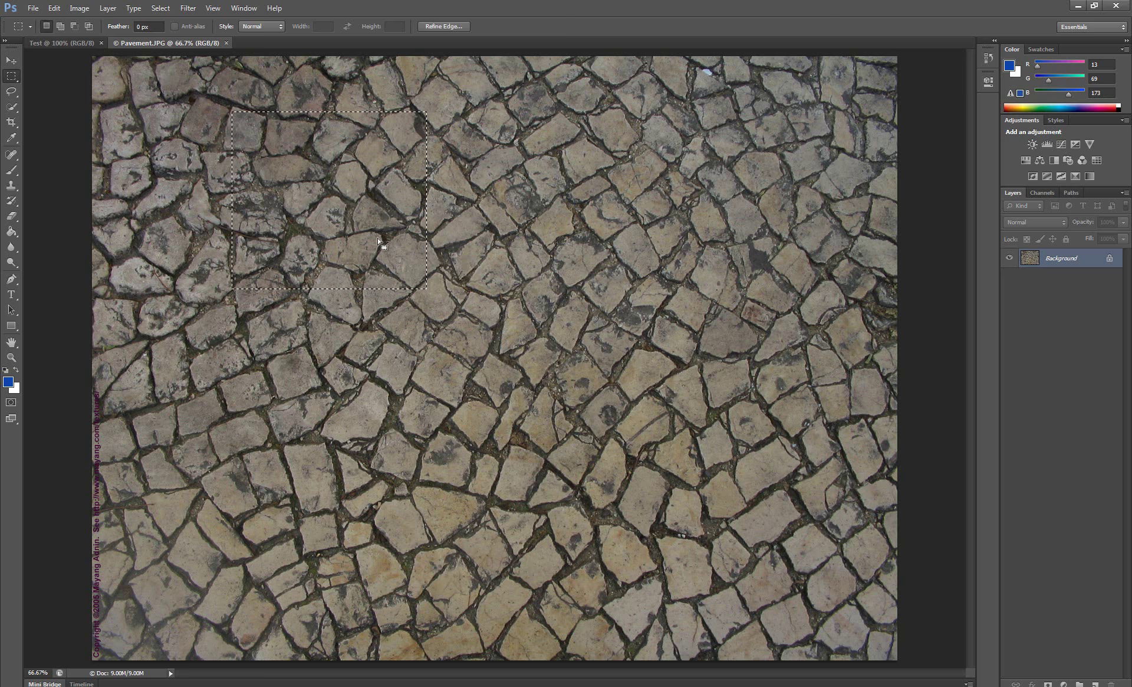
click(10, 60)
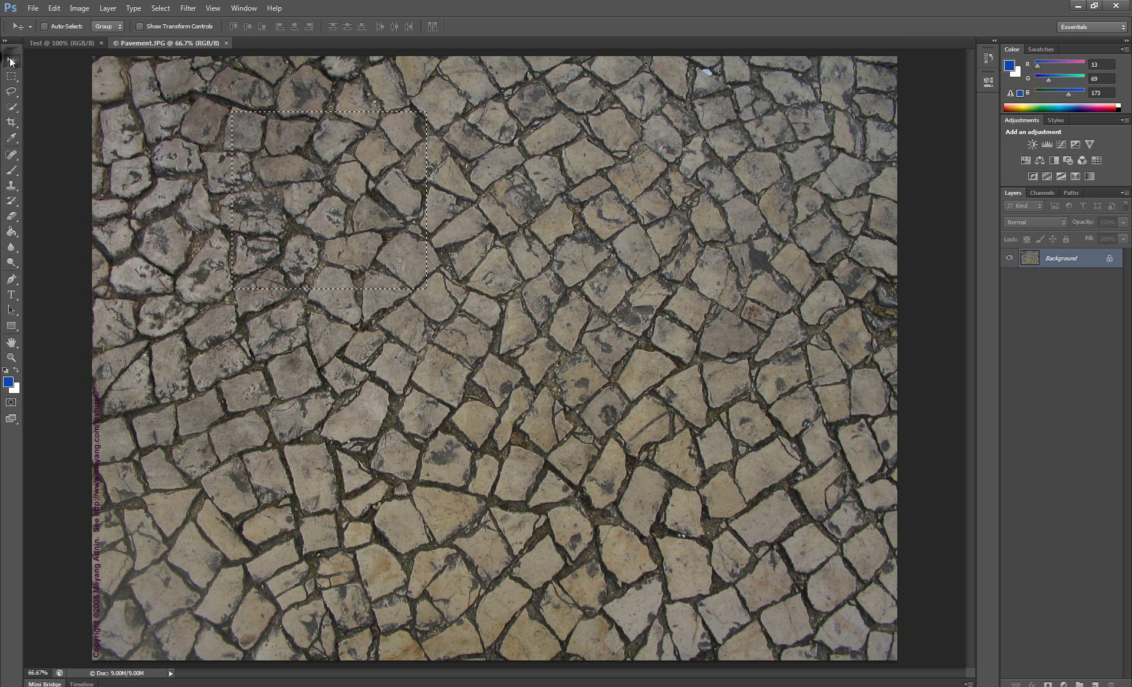
mouse_move(349, 207)
mouse_down()
mouse_move(451, 184)
mouse_move(720, 439)
mouse_up()
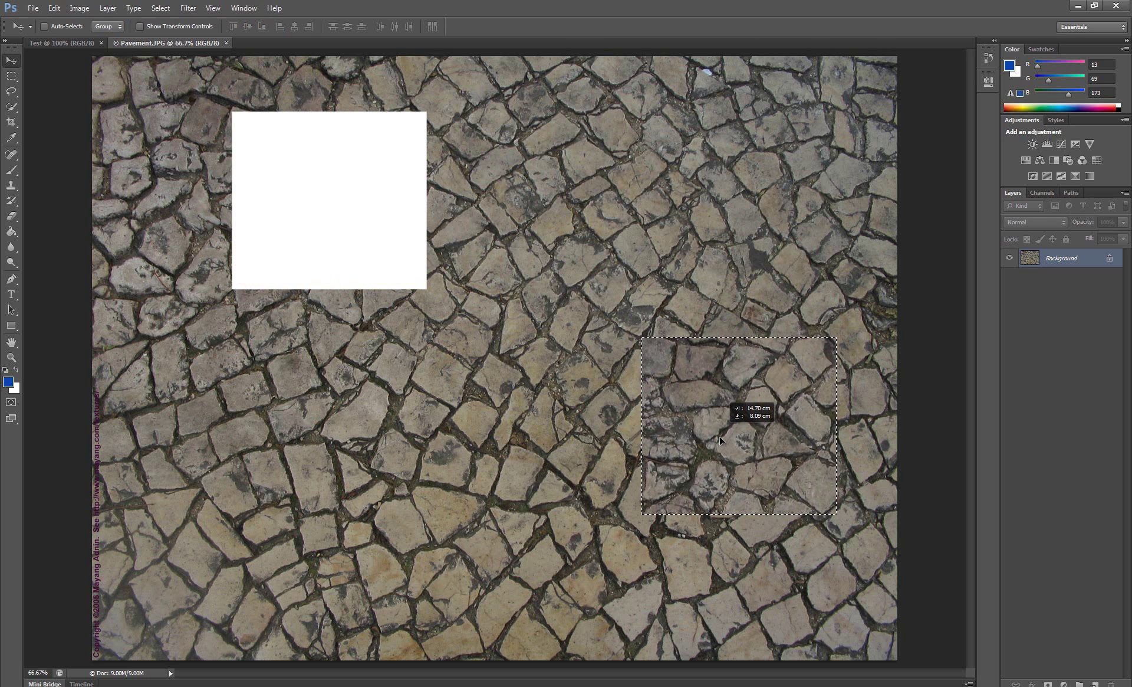
drag(721, 439, 719, 461)
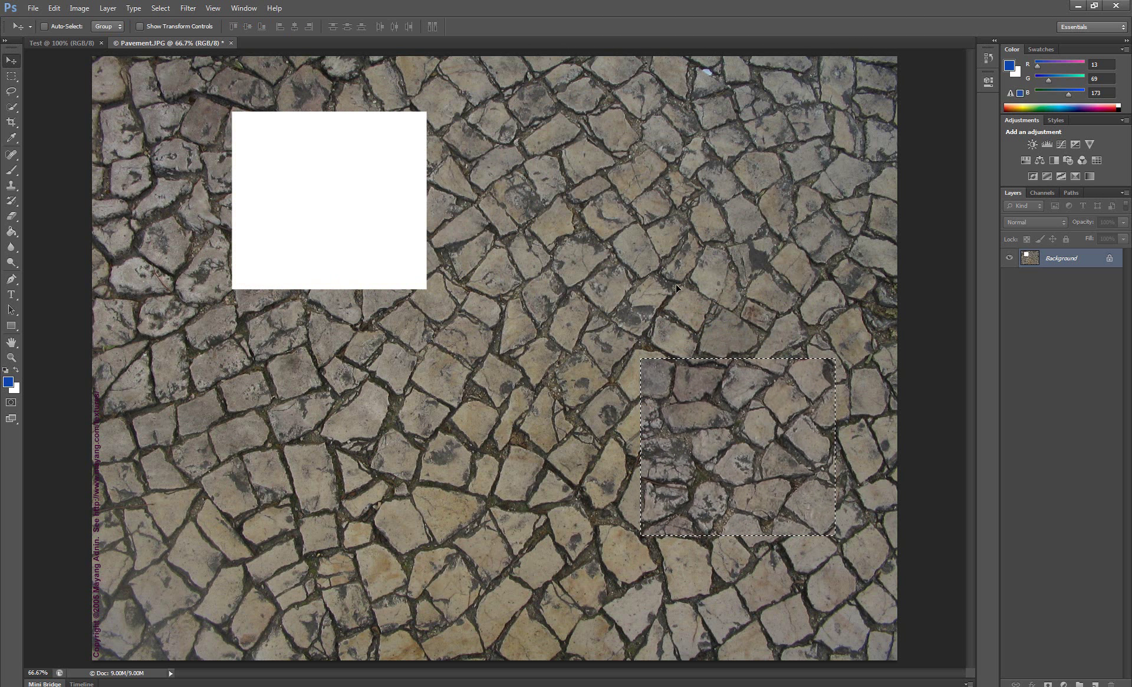
click(12, 76)
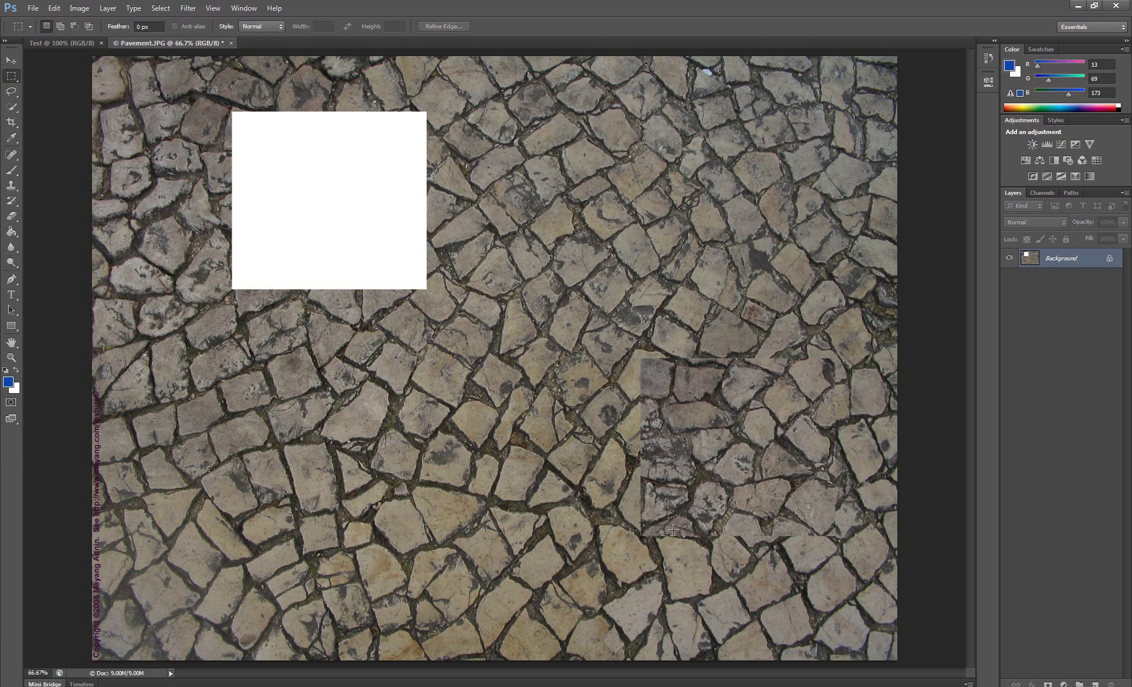
click(819, 521)
key(ctrl+shift+d)
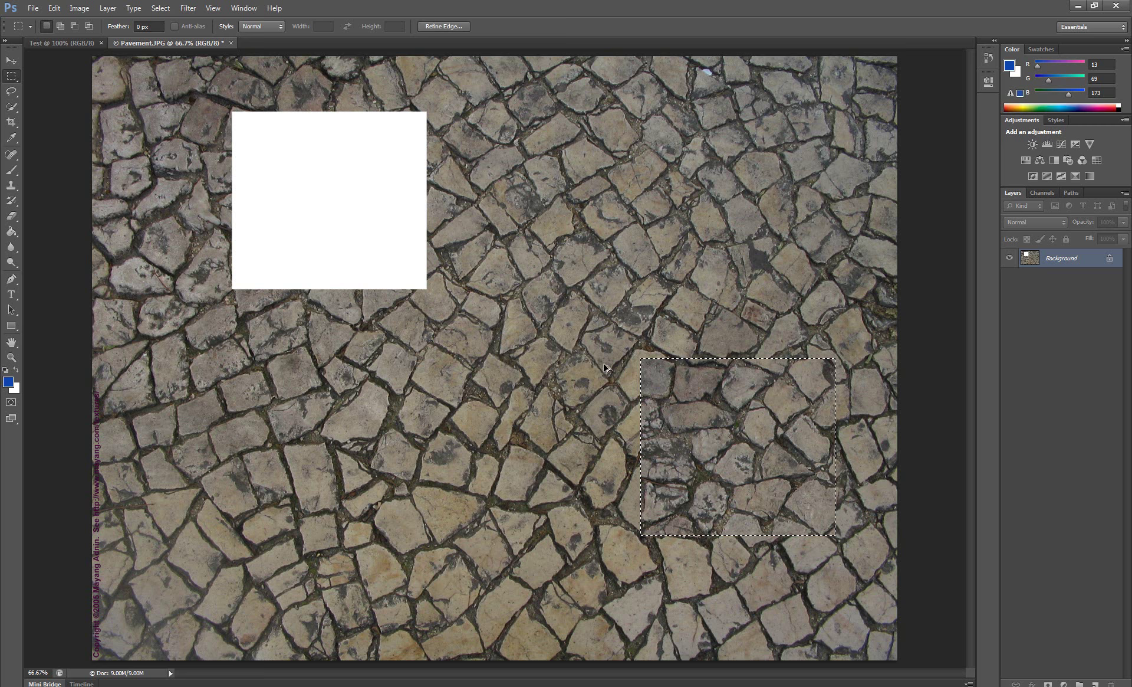
key(ctrl+alt+z)
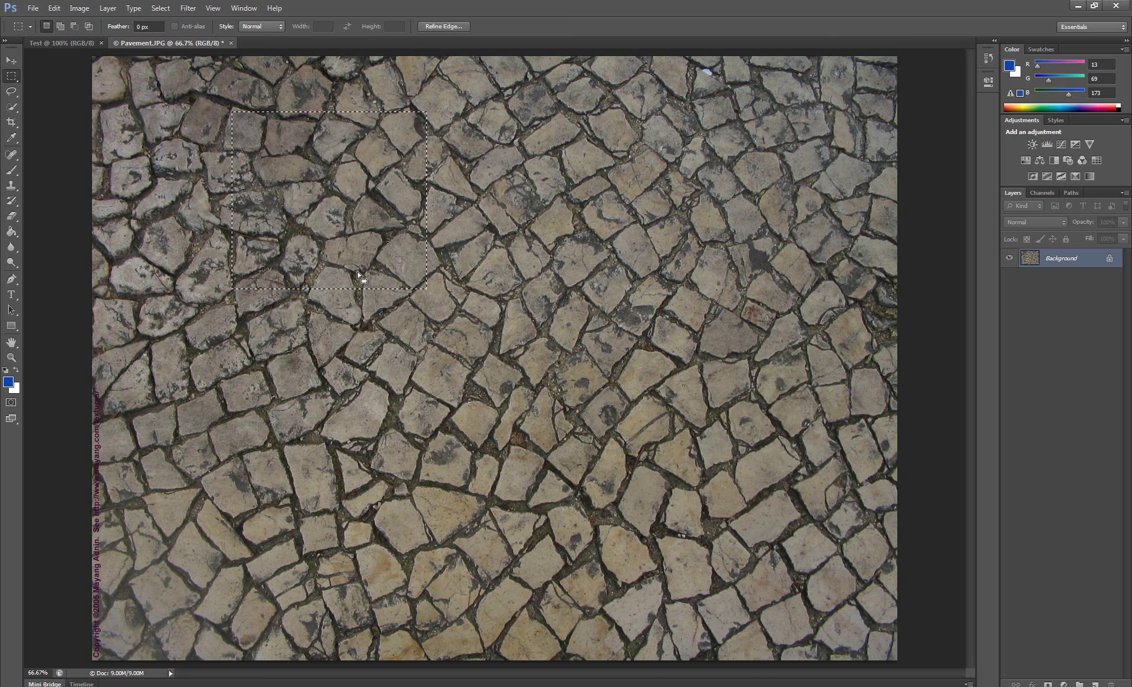
Deselect, then show the marquee tool's flyout of selection shapes.
click(447, 313)
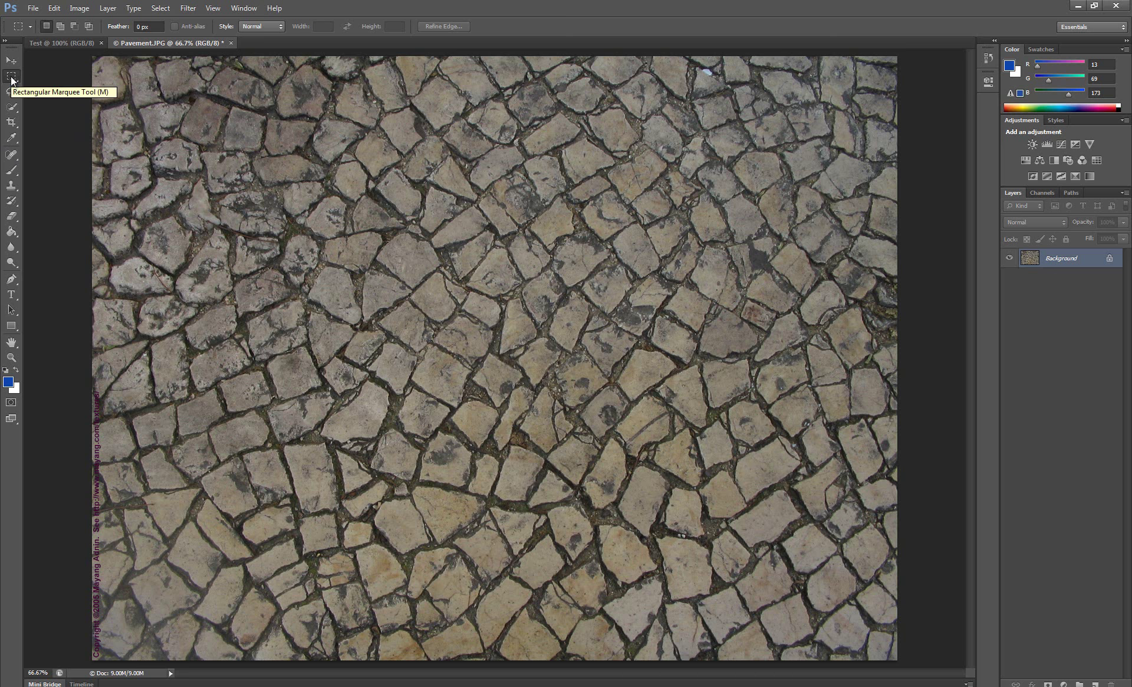
right_click(12, 76)
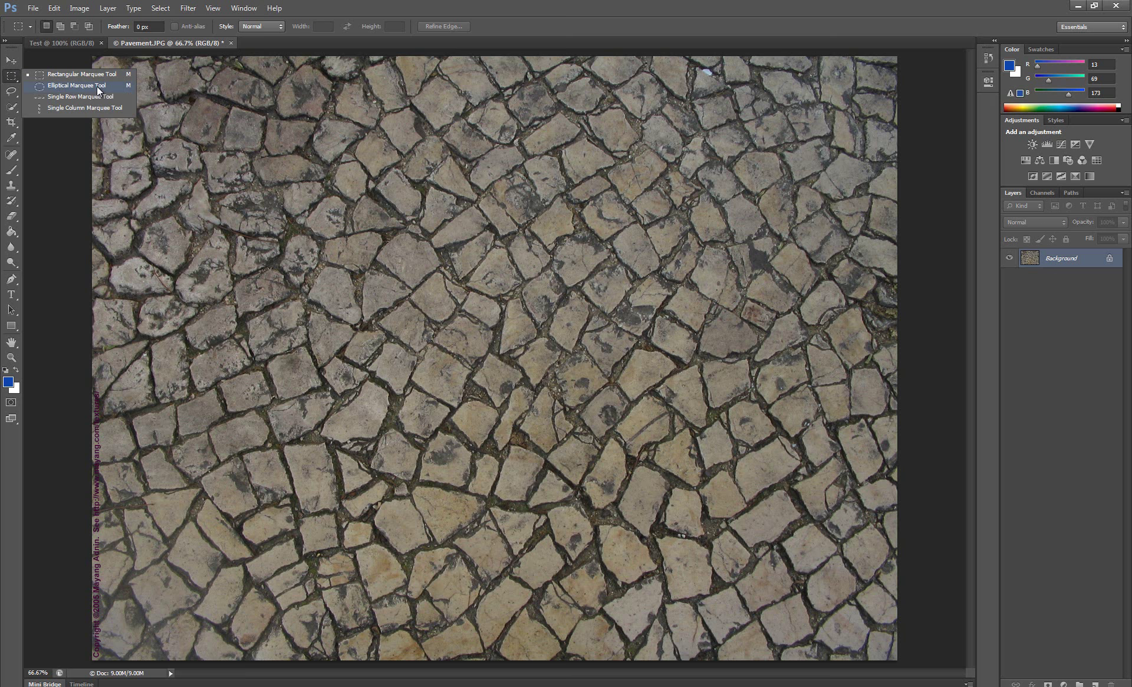
With the Elliptical Marquee, try a few ellipses, then select a large central circle.
click(98, 87)
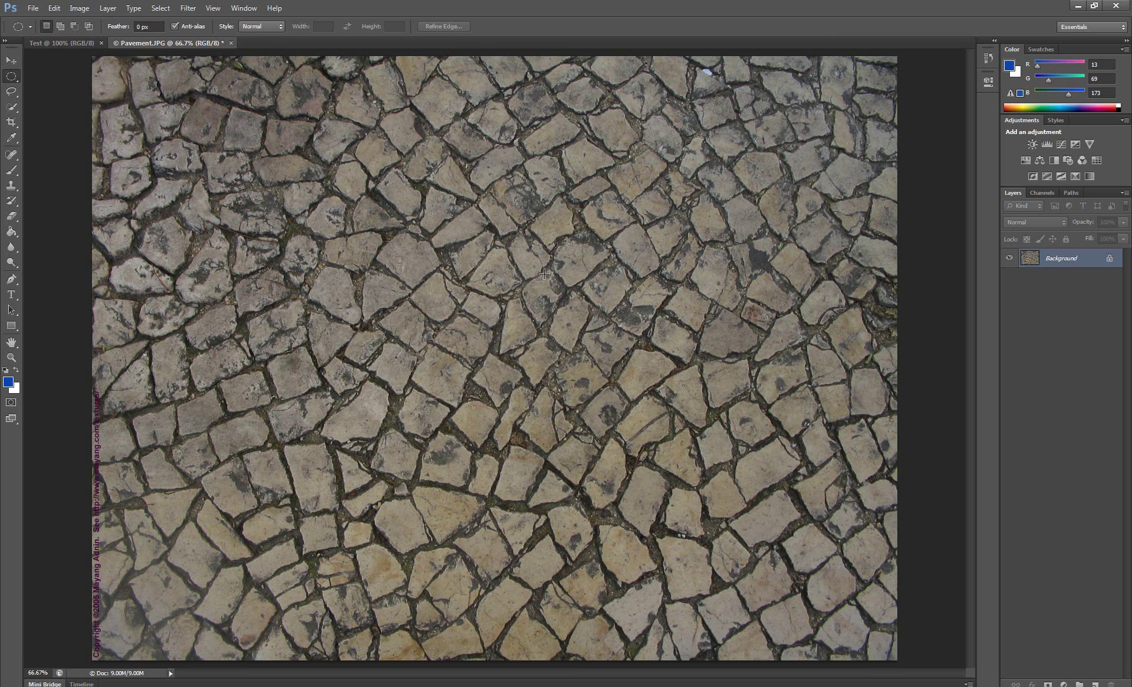
drag(377, 201, 666, 494)
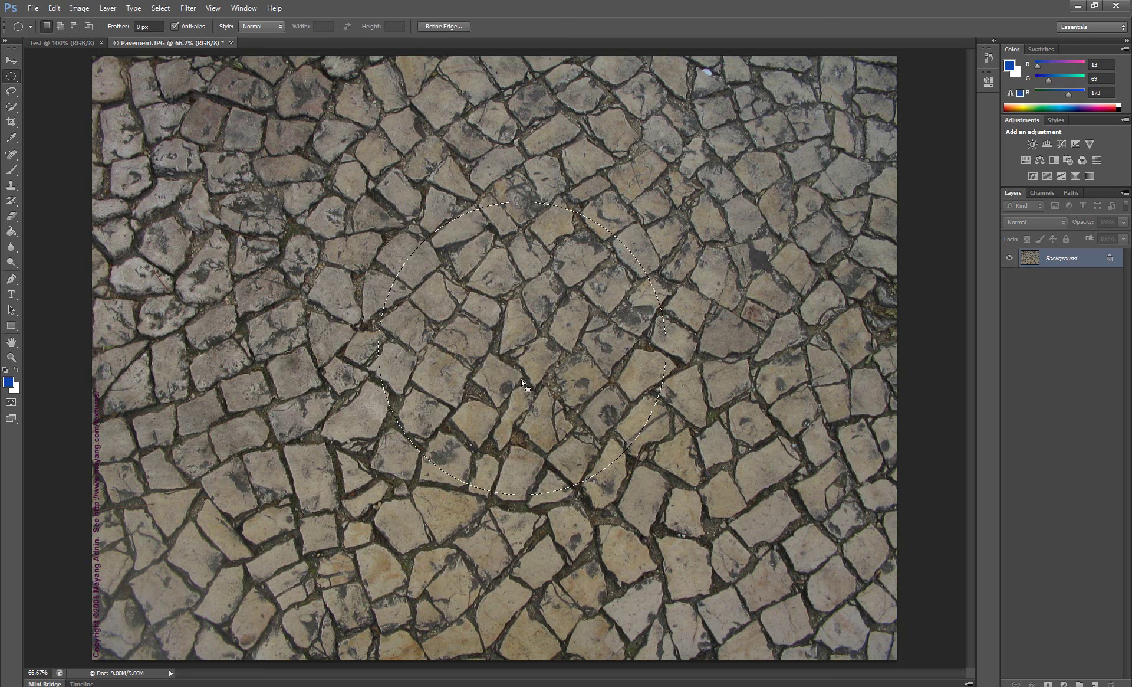
click(332, 187)
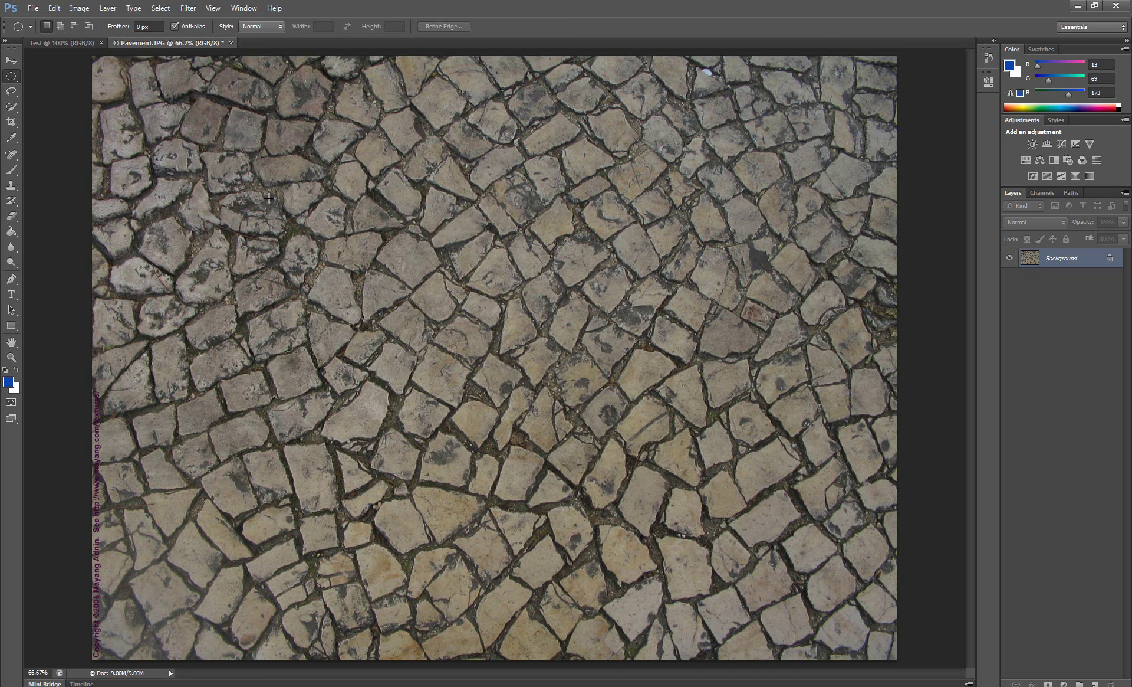
mouse_move(264, 161)
mouse_down()
mouse_move(686, 349)
mouse_move(765, 294)
mouse_up()
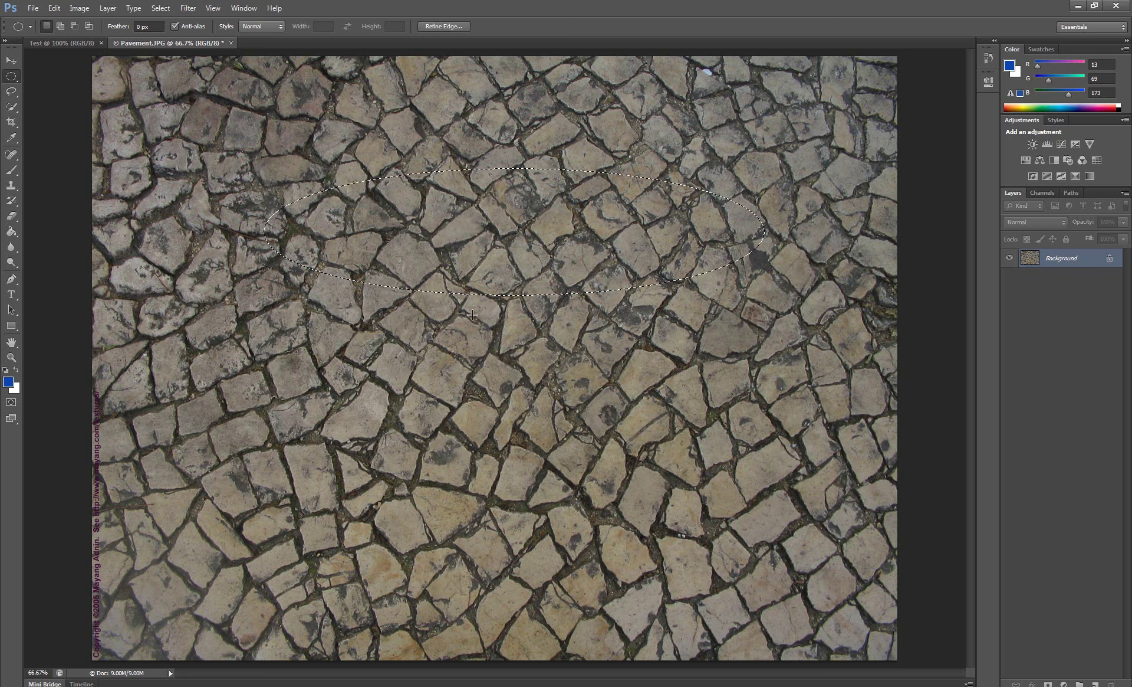
click(443, 331)
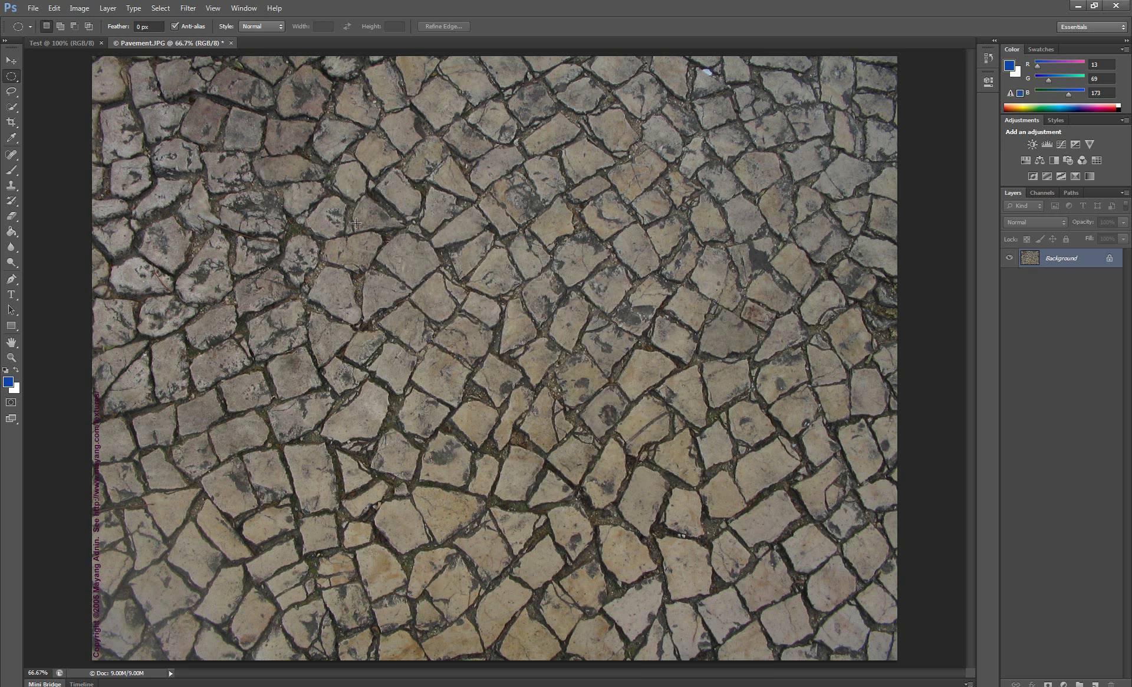
drag(326, 189, 530, 390)
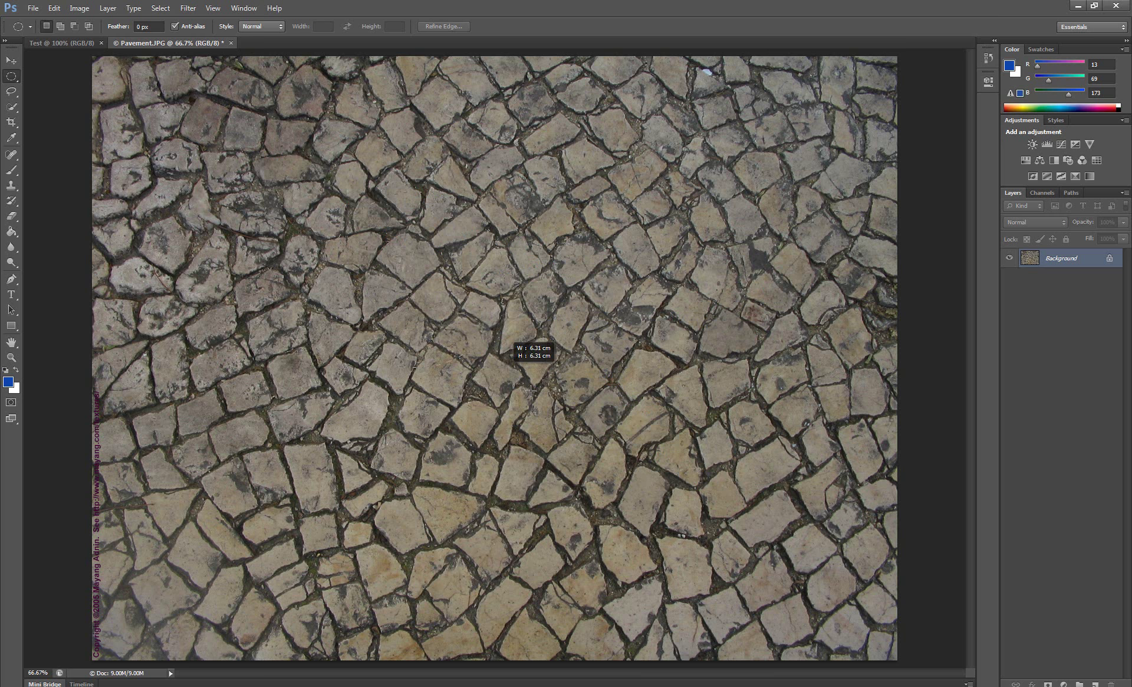
drag(530, 390, 633, 494)
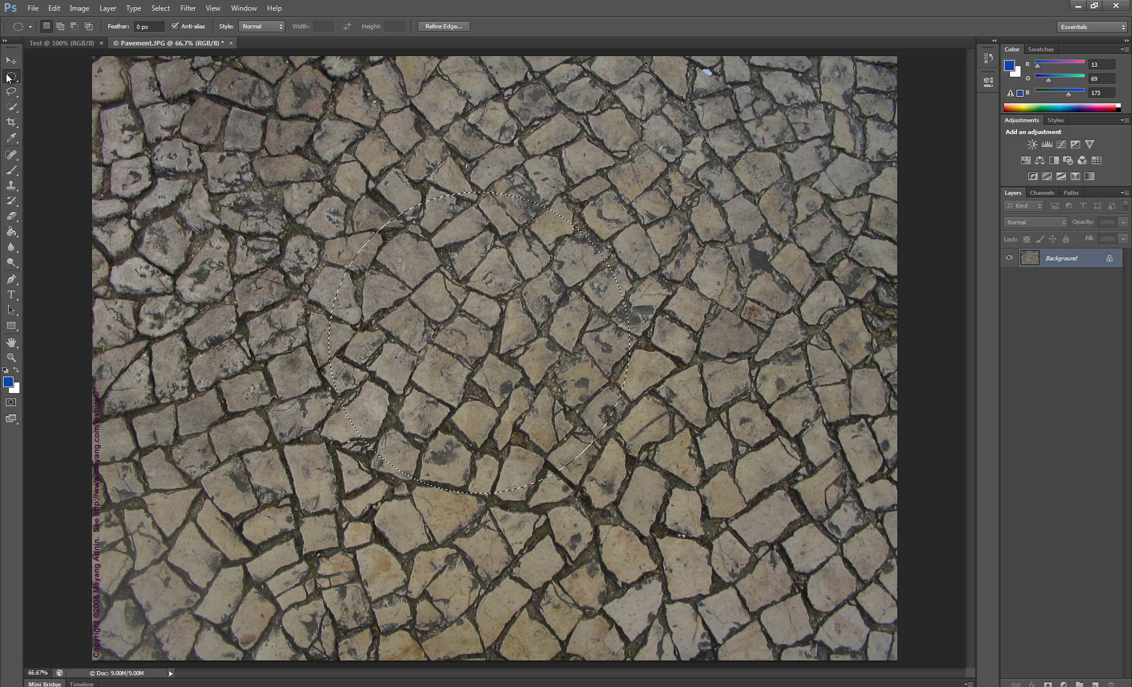
Switch to Single Row Marquee and place a one-pixel row across the photo's width.
right_click(9, 77)
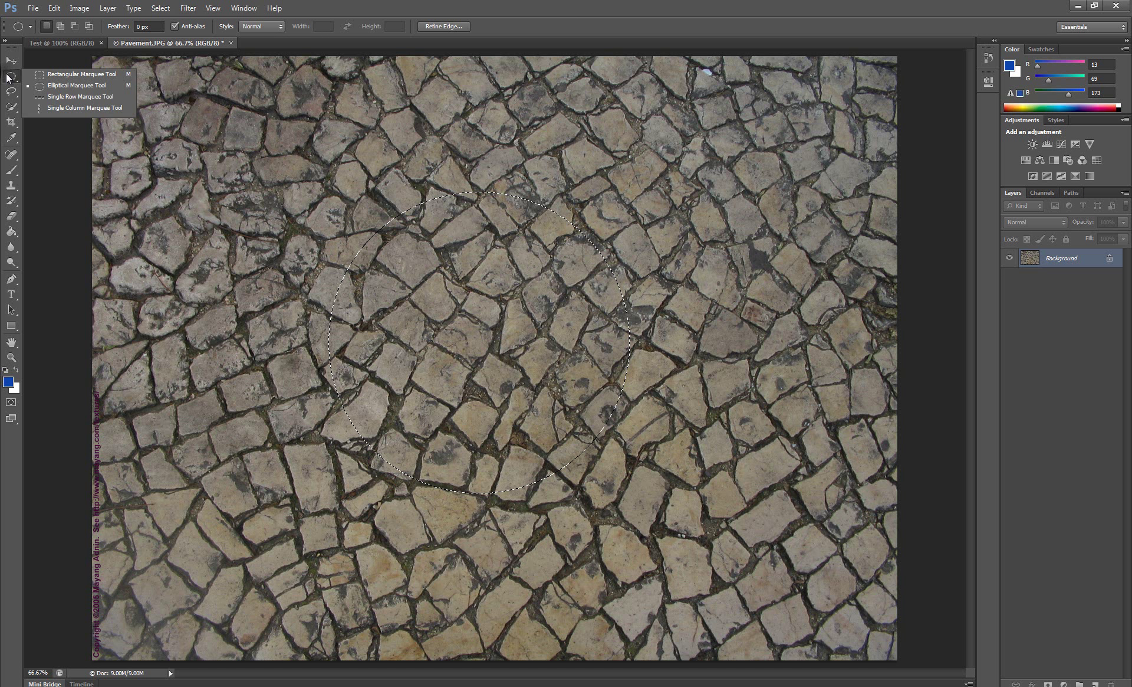
click(83, 97)
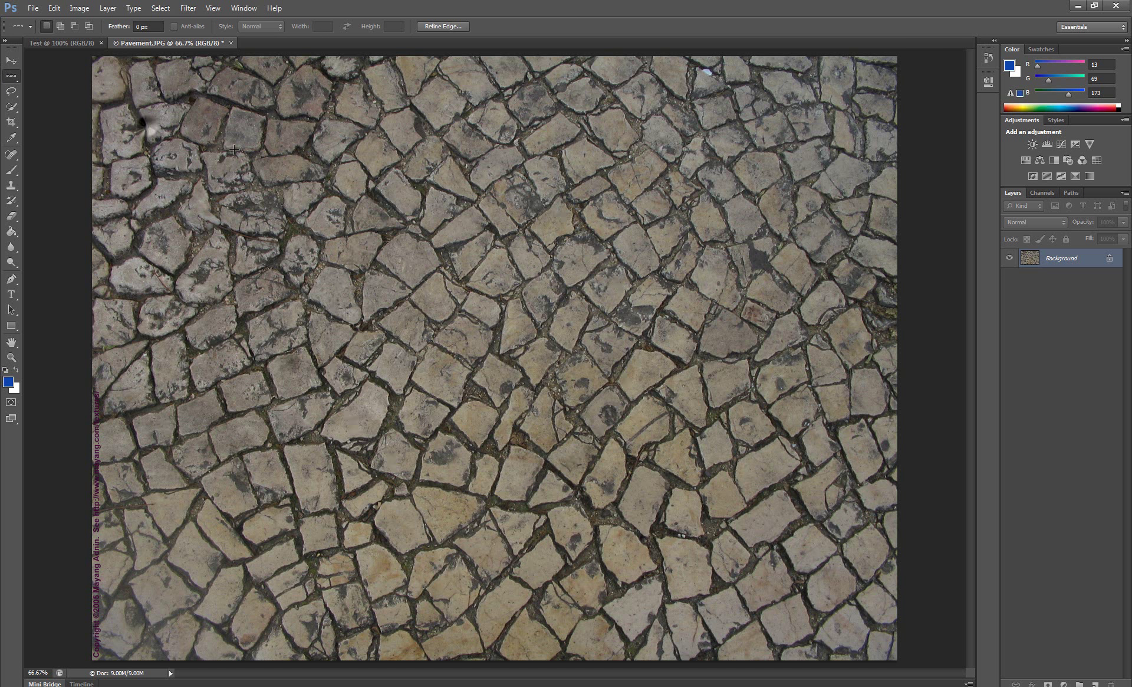
mouse_move(298, 158)
mouse_down()
mouse_move(486, 164)
mouse_move(520, 319)
mouse_move(516, 275)
mouse_up()
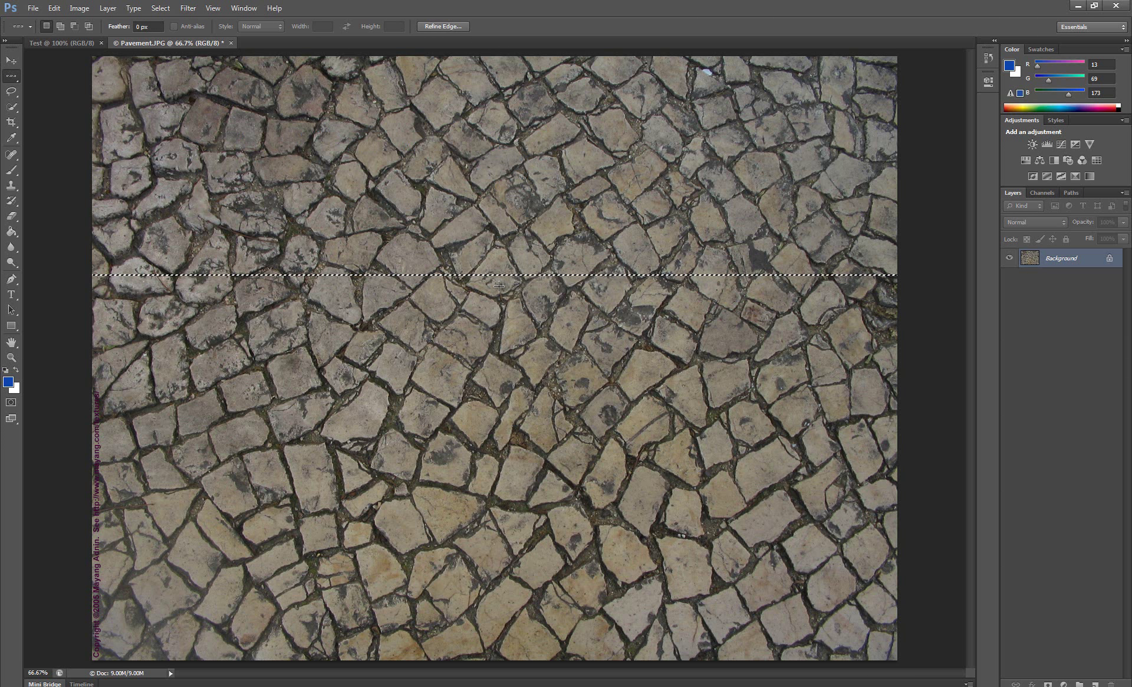
key(alt)
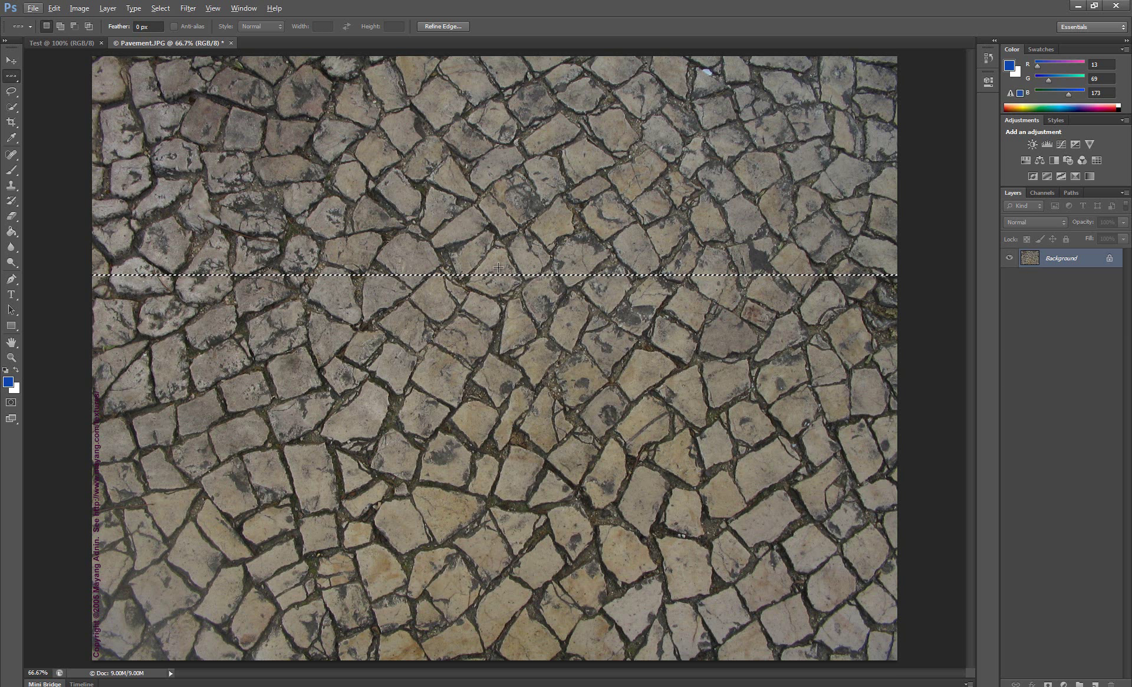
Reselect Single Row Marquee and, holding Shift, place a new row slightly higher.
right_click(10, 77)
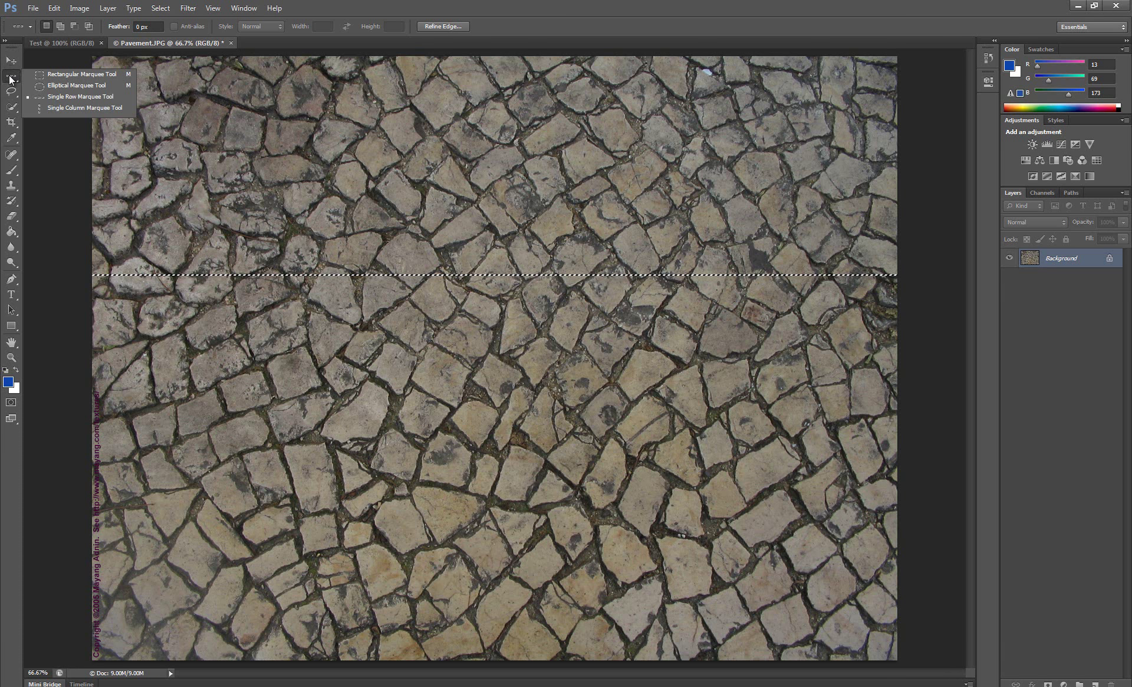
click(80, 97)
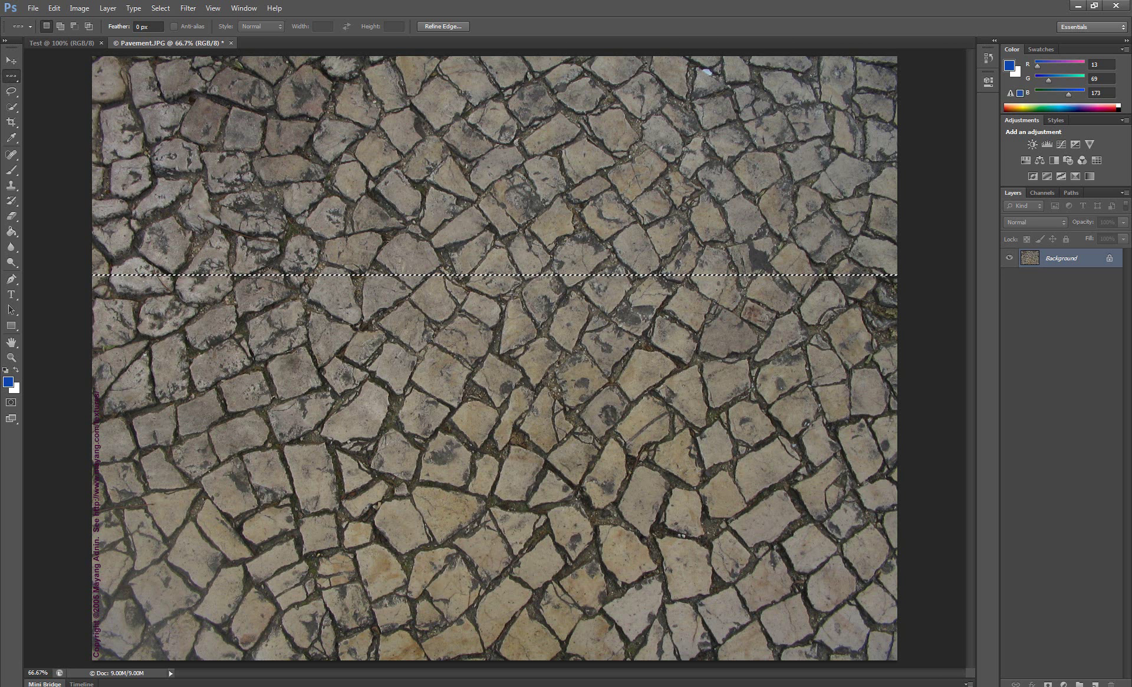
key(shift)
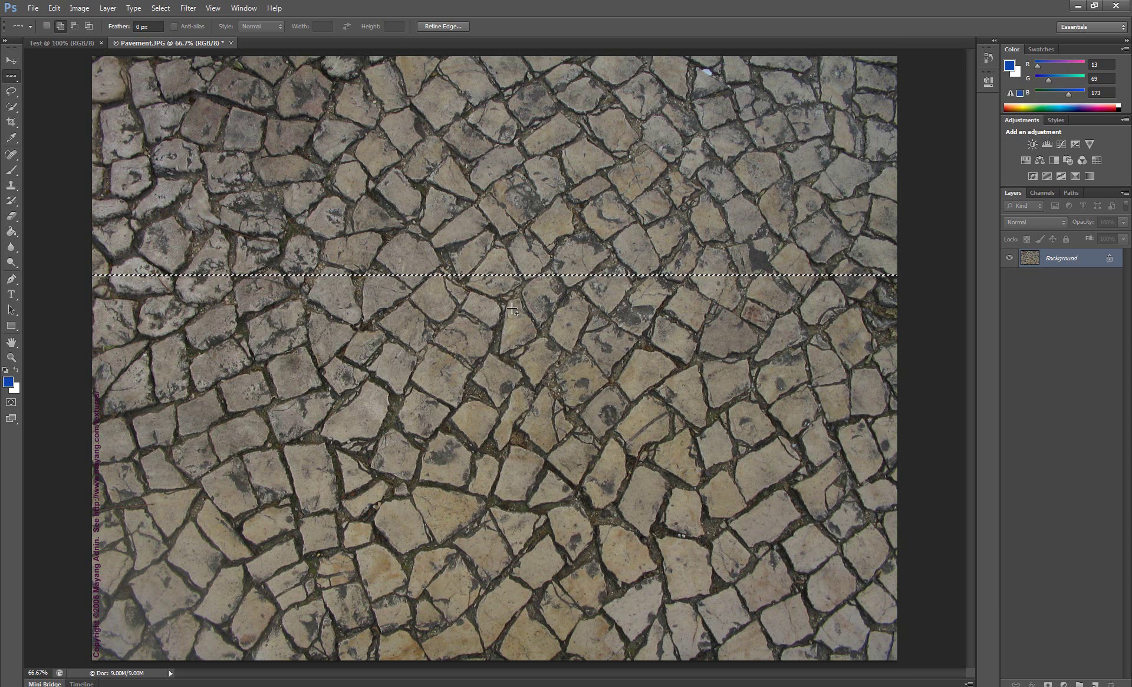
click(514, 309)
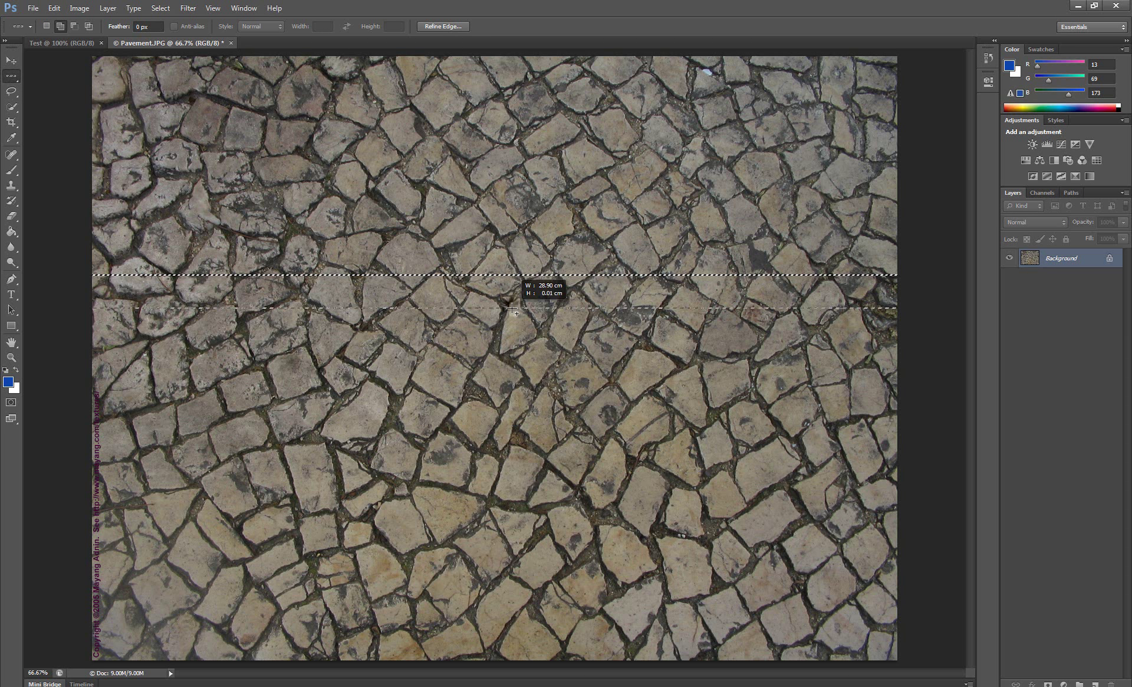
drag(514, 302, 526, 268)
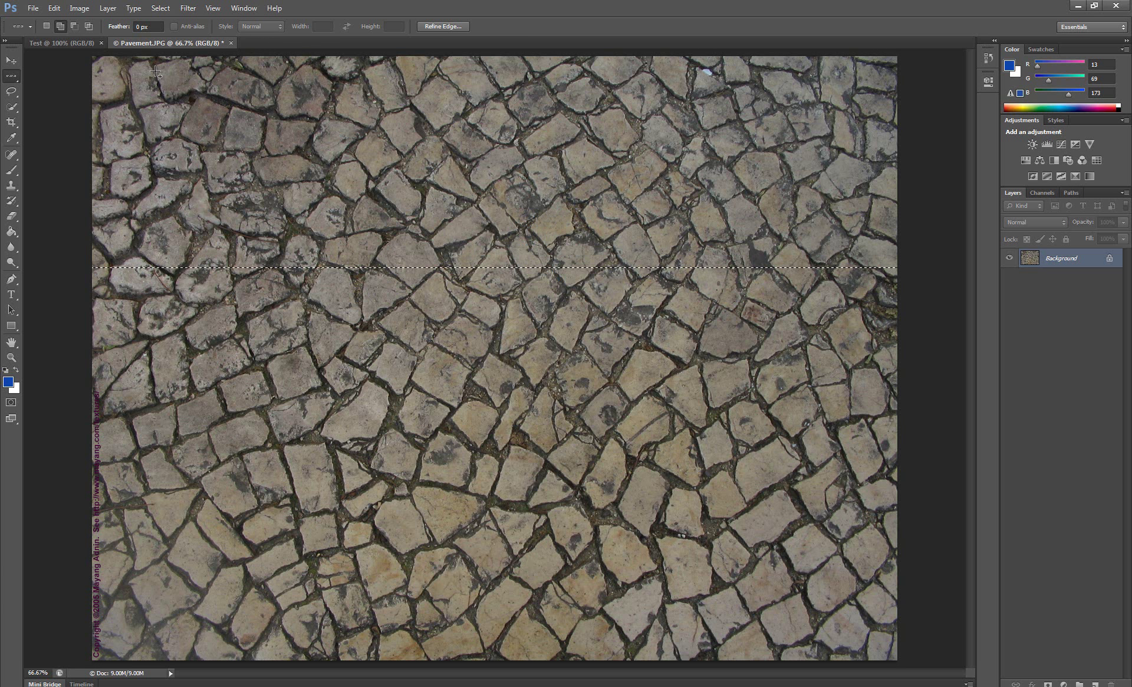
right_click(11, 76)
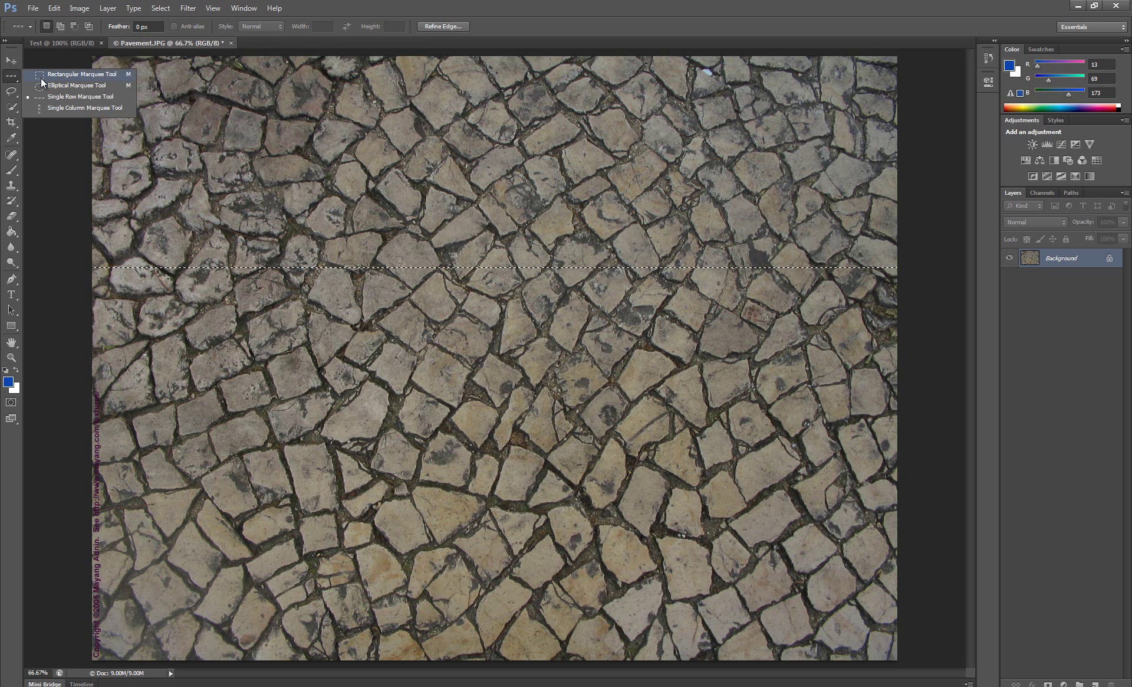
Add three rectangular boxes side by side above the row line to the selection.
click(40, 77)
drag(276, 135, 359, 209)
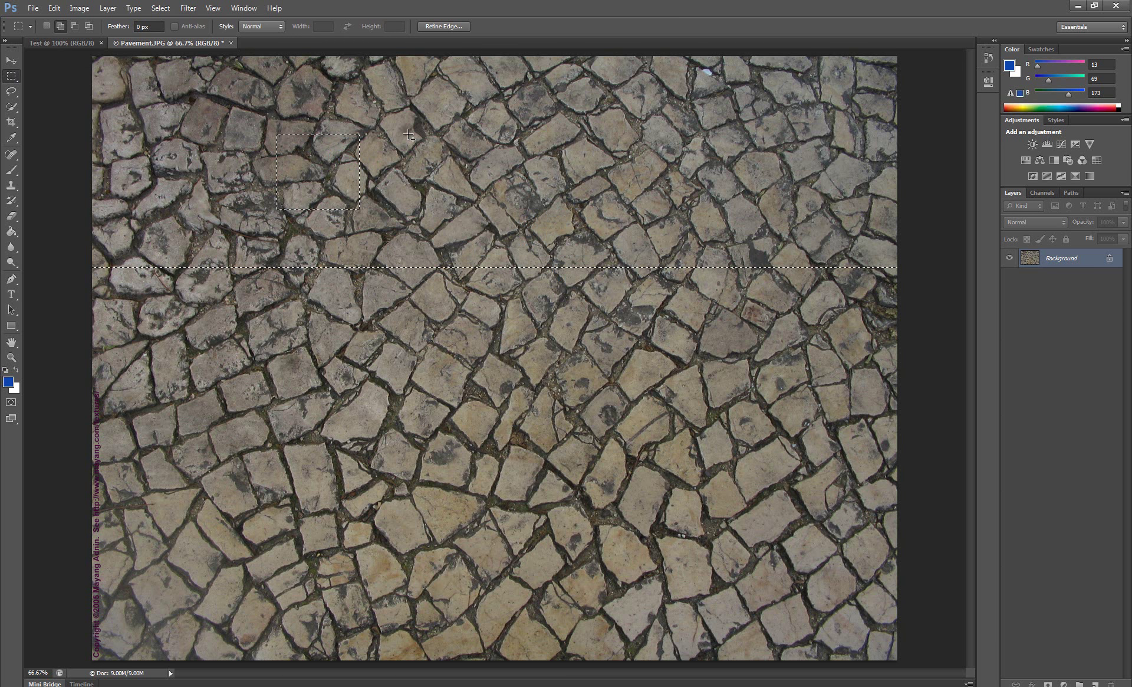
drag(408, 134, 491, 208)
drag(531, 131, 614, 209)
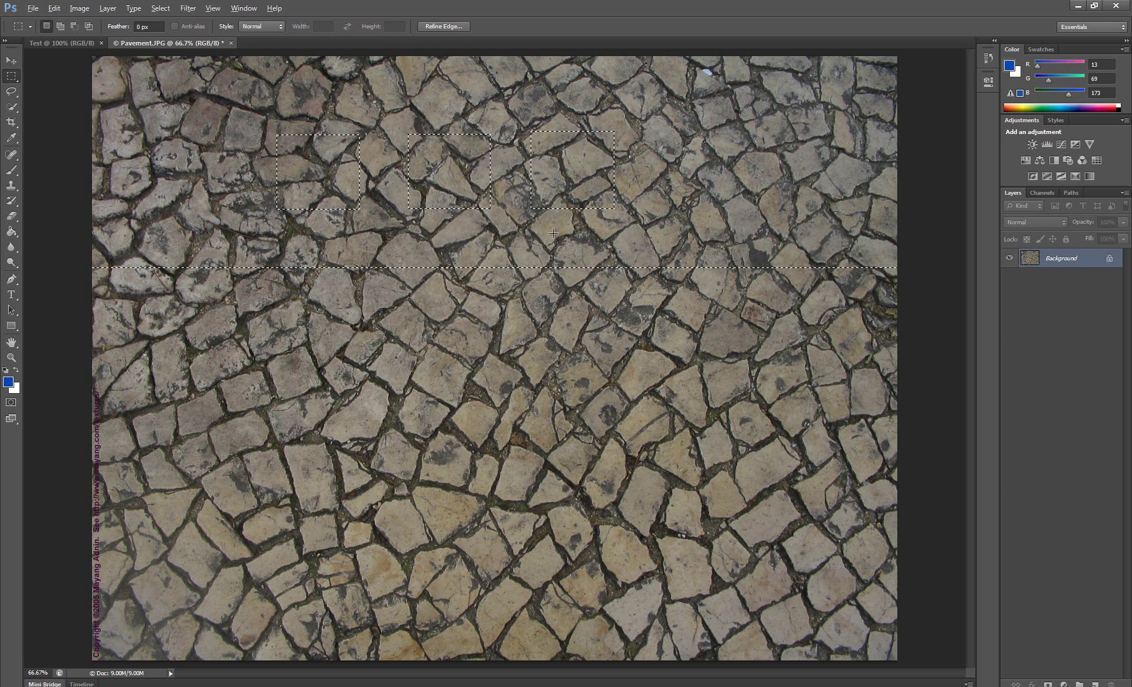
Subtract a horizontal strip and three vertical gaps, carving each box into four squares.
key(alt)
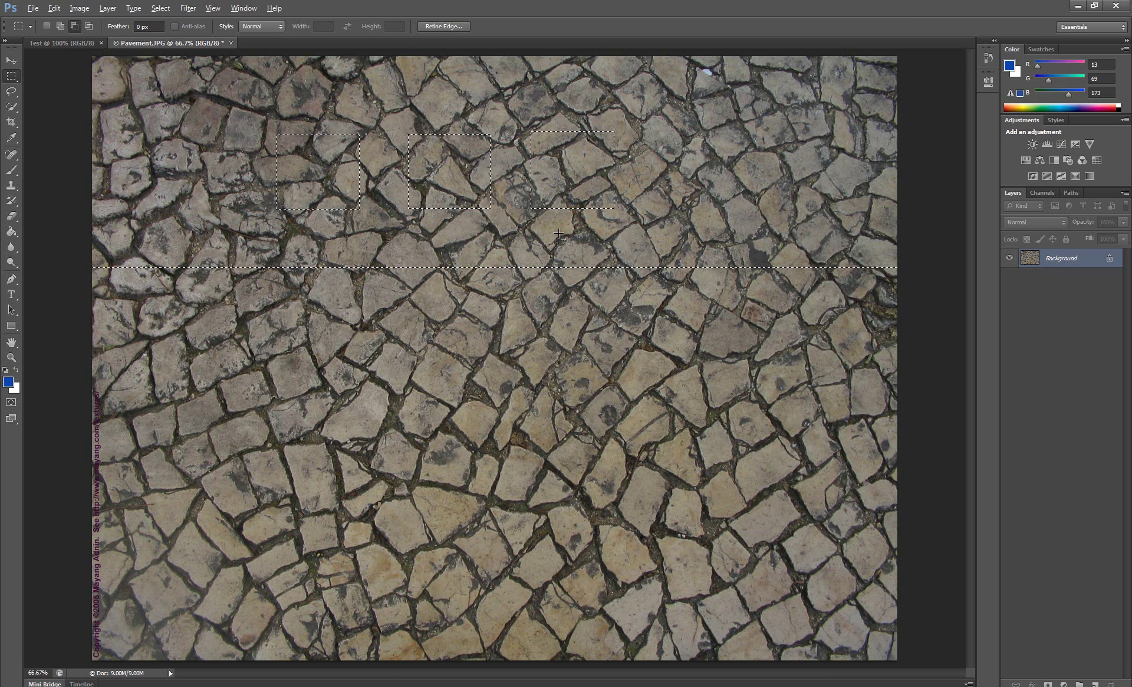
drag(665, 166, 243, 175)
drag(311, 115, 326, 236)
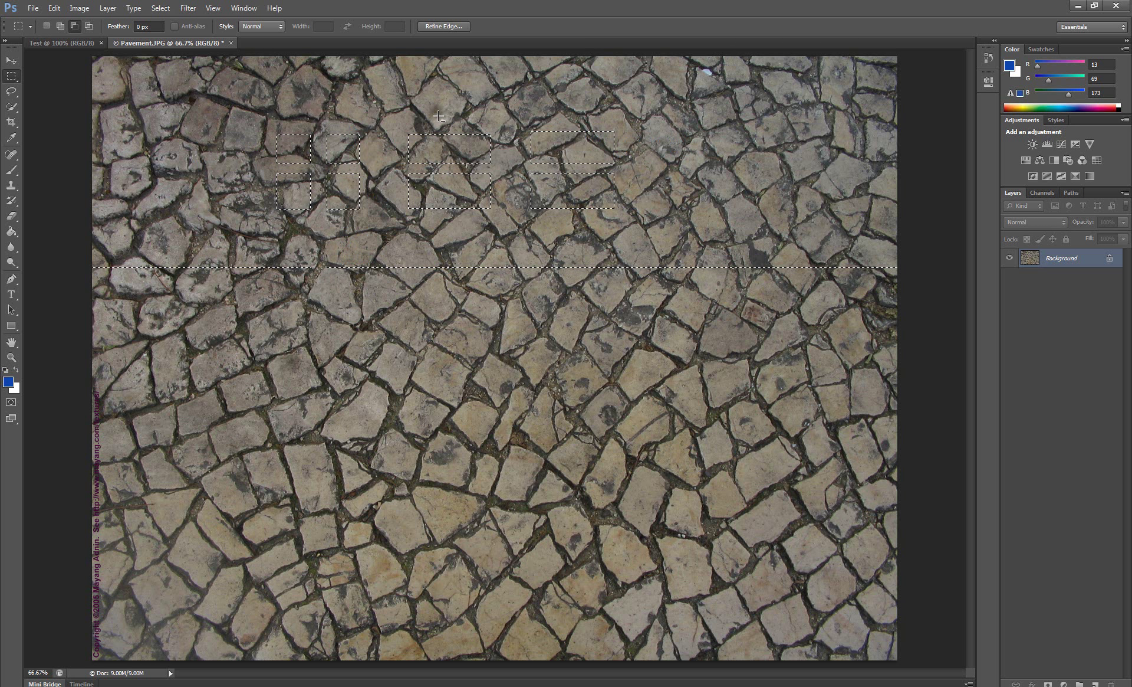
drag(438, 110, 466, 272)
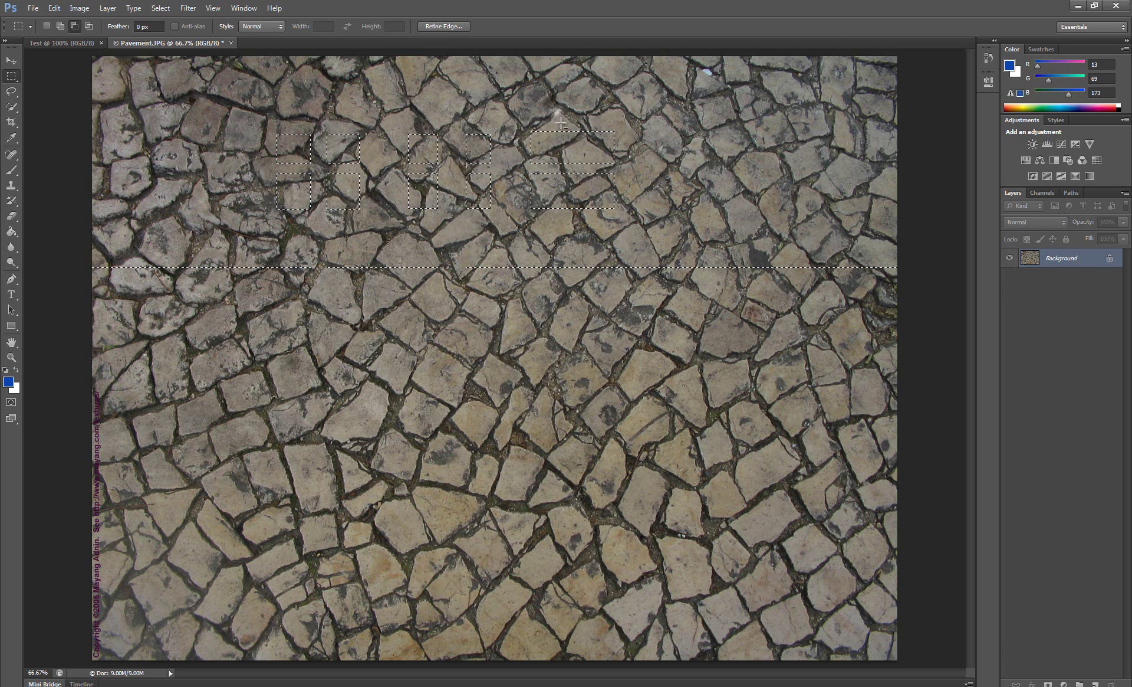
drag(553, 106, 590, 286)
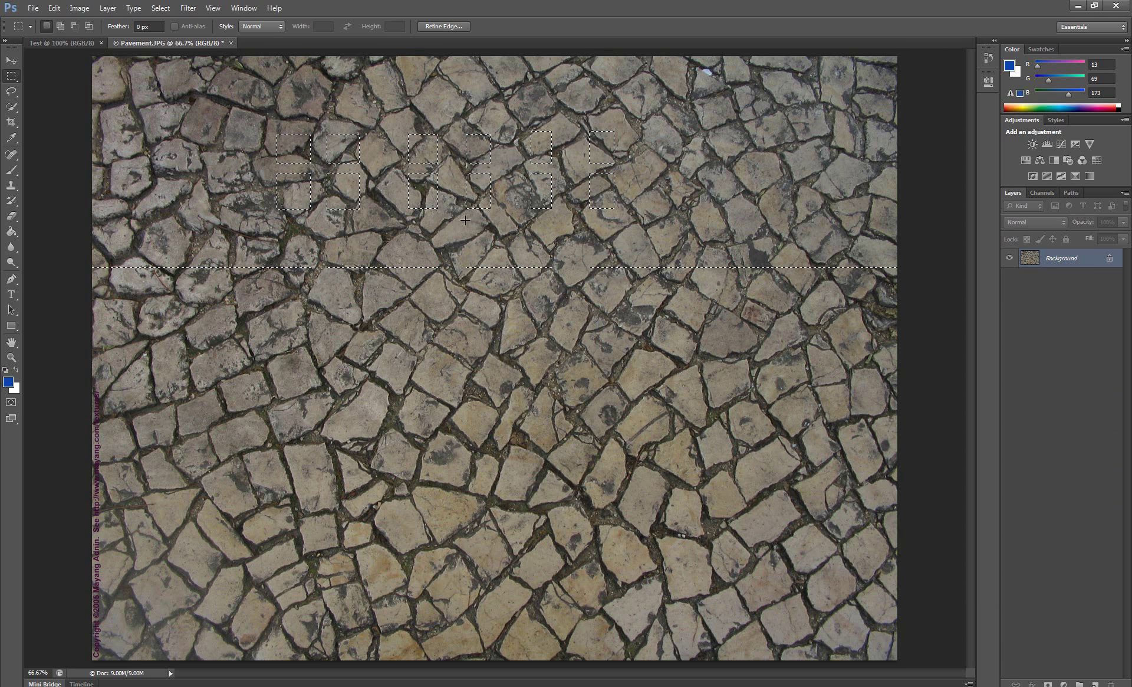
Cancel the Shift+Backspace fill and convert the locked Background into Layer 0.
key(shift+BackSpace)
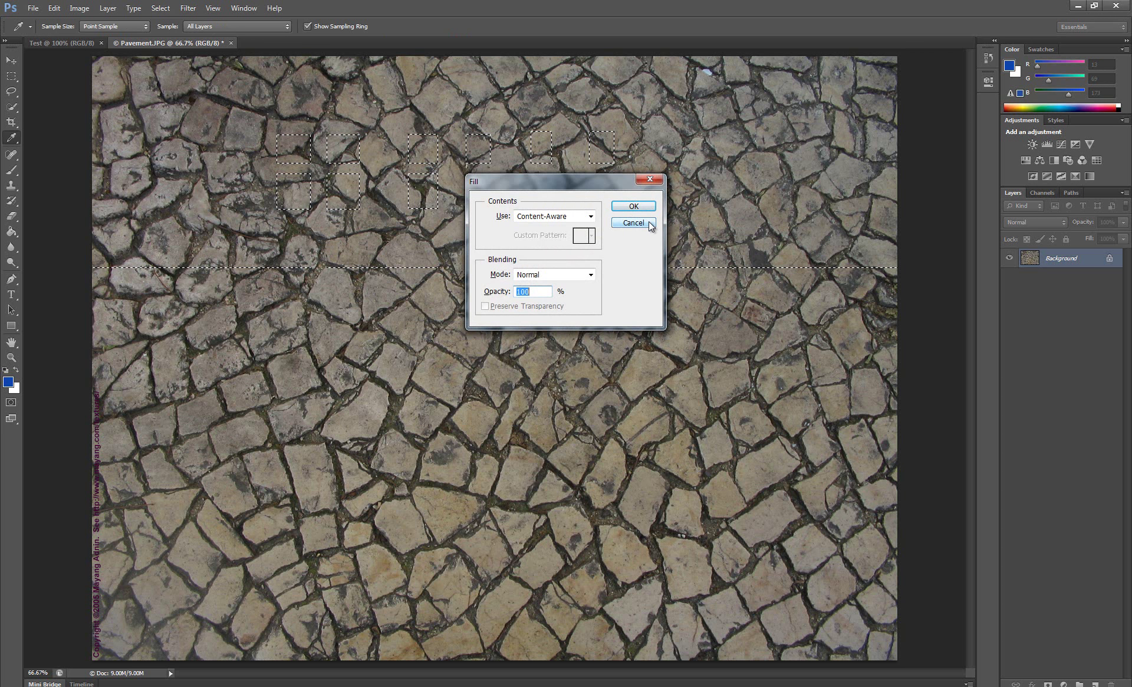
click(633, 223)
key(m)
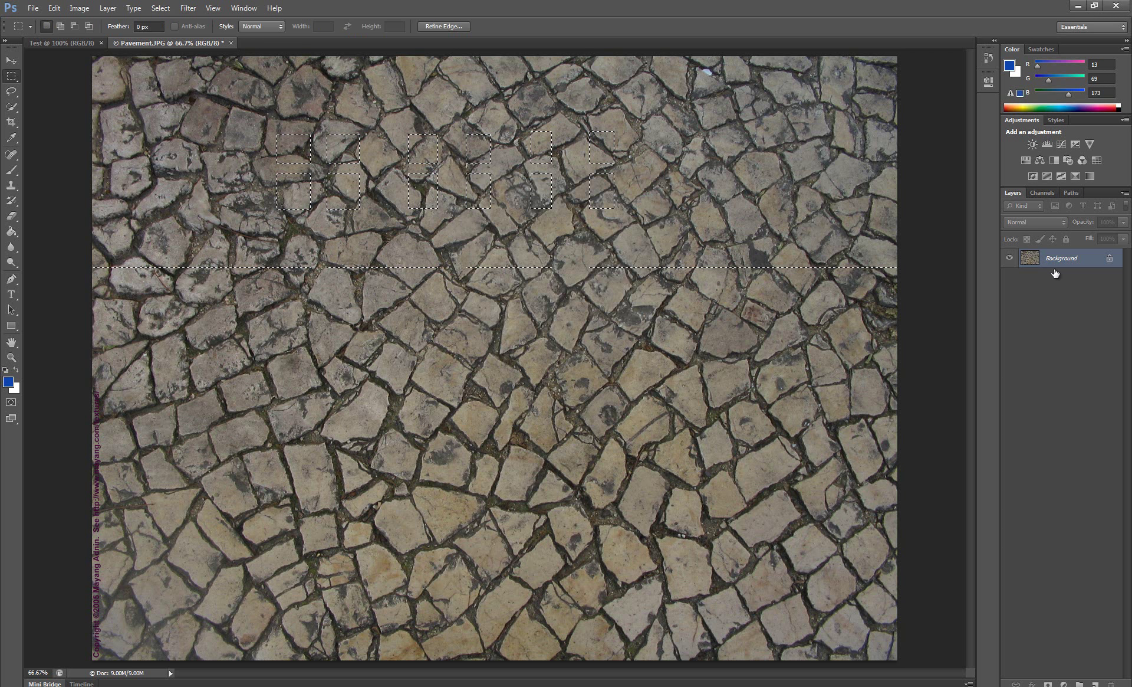
double_click(1051, 260)
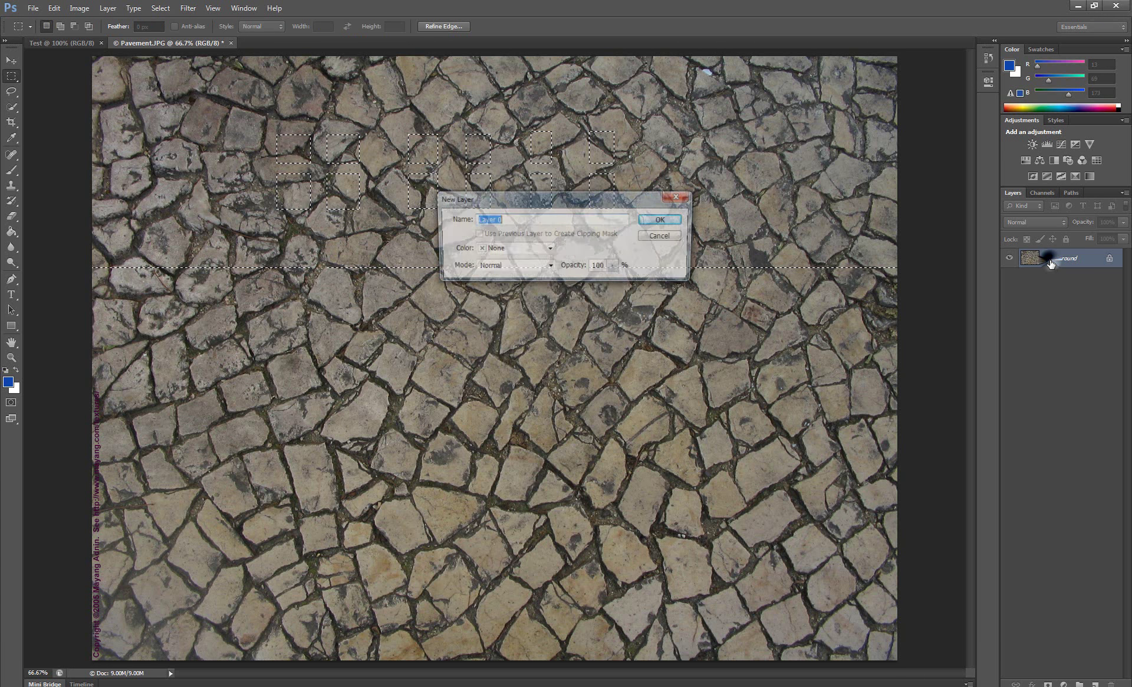
click(661, 220)
Delete the selected squares, then undo the deletion twice and deselect.
key(Delete)
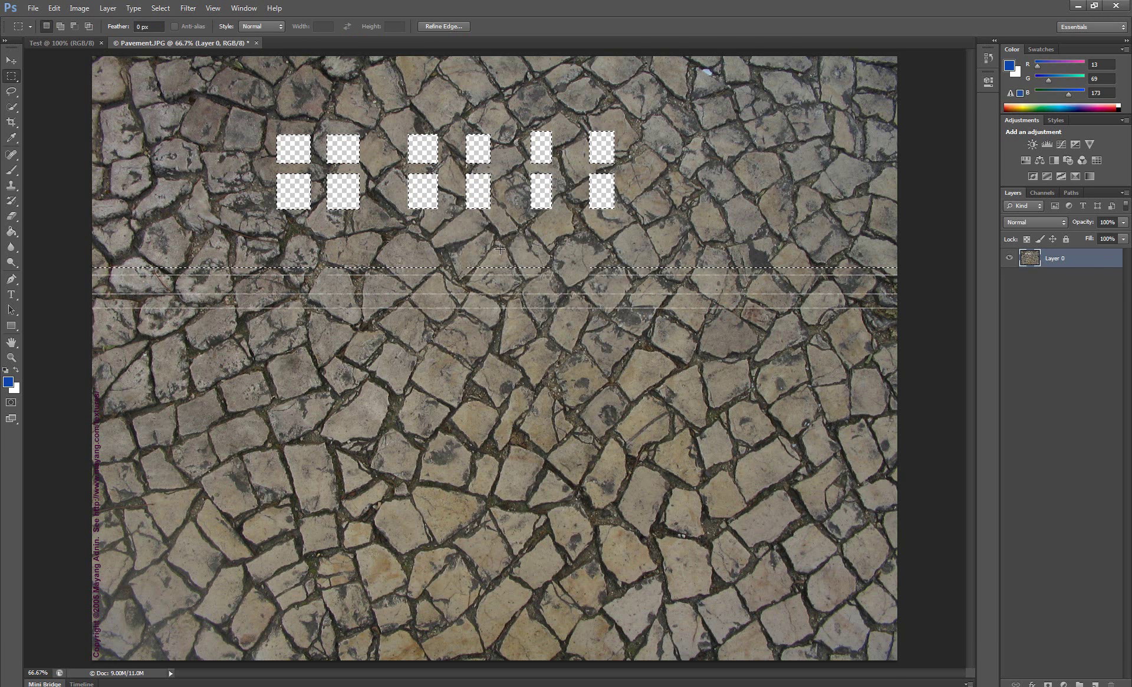
key(ctrl+d)
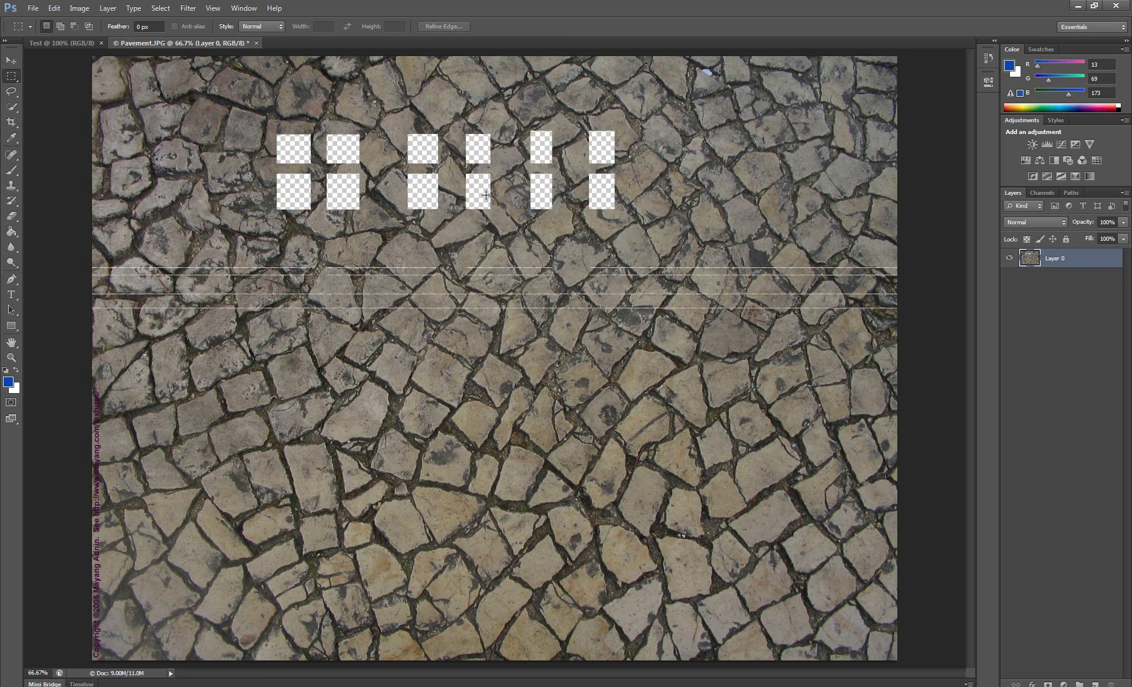
key(ctrl+alt+z)
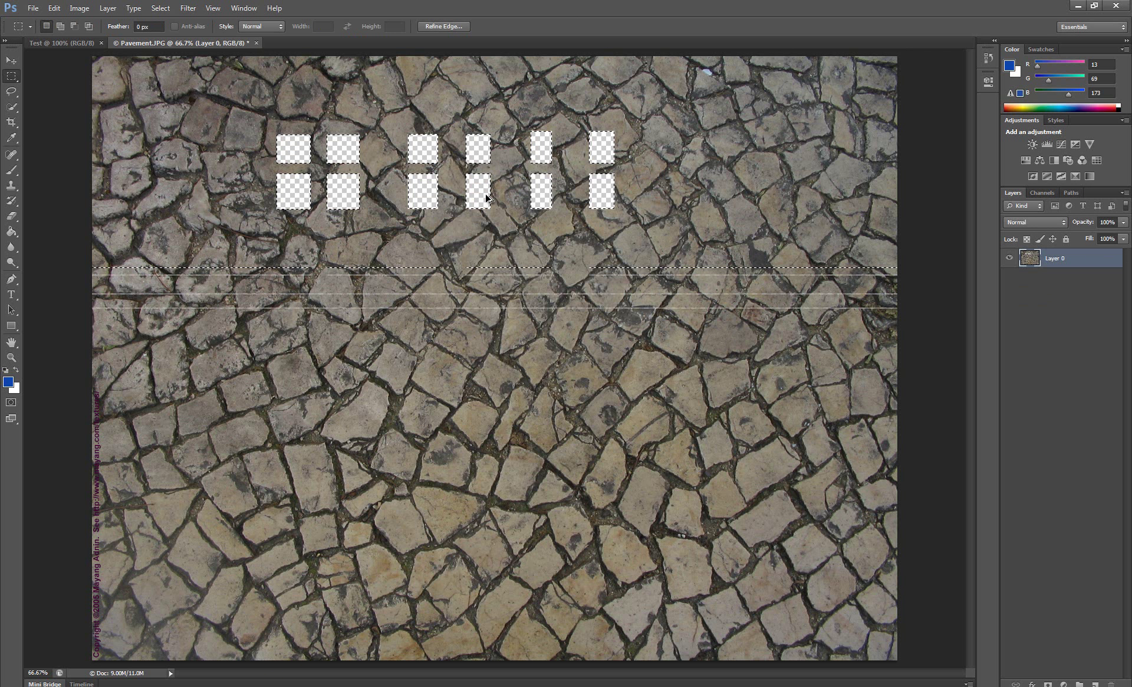
key(ctrl+alt+z)
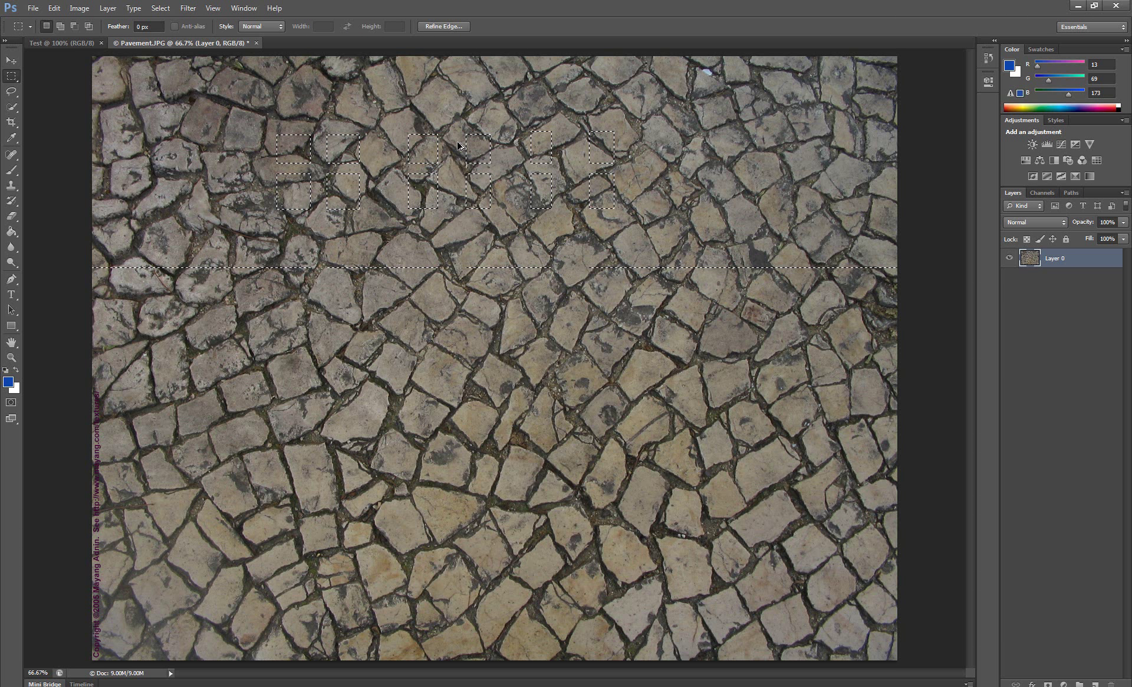
key(ctrl+d)
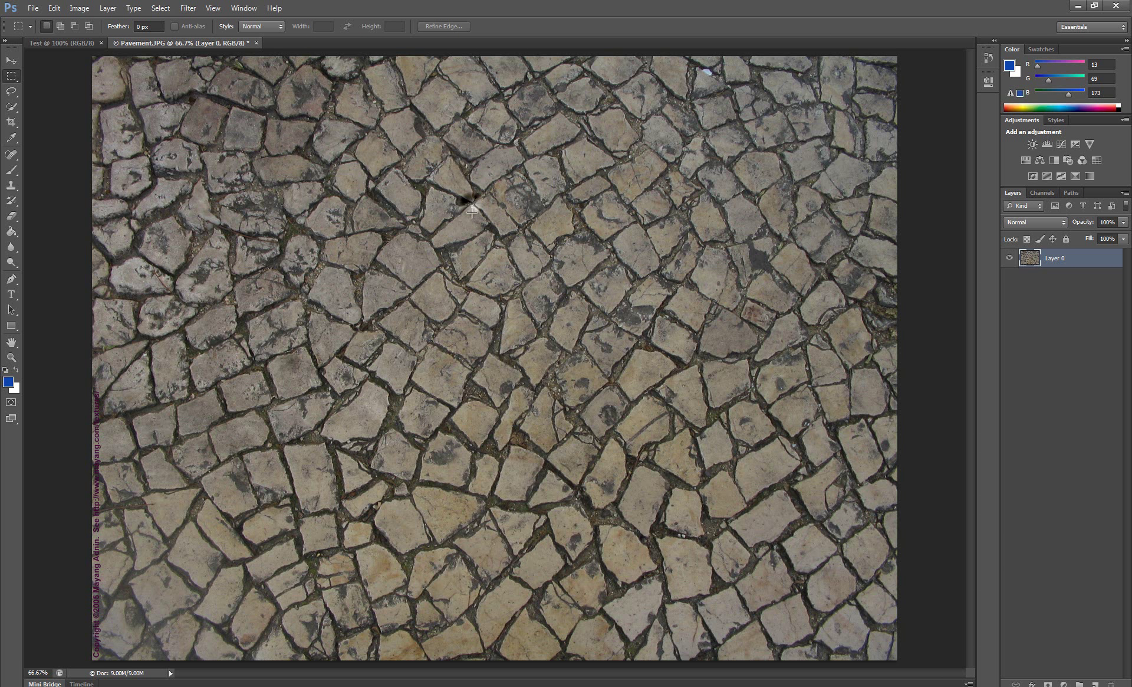
click(12, 93)
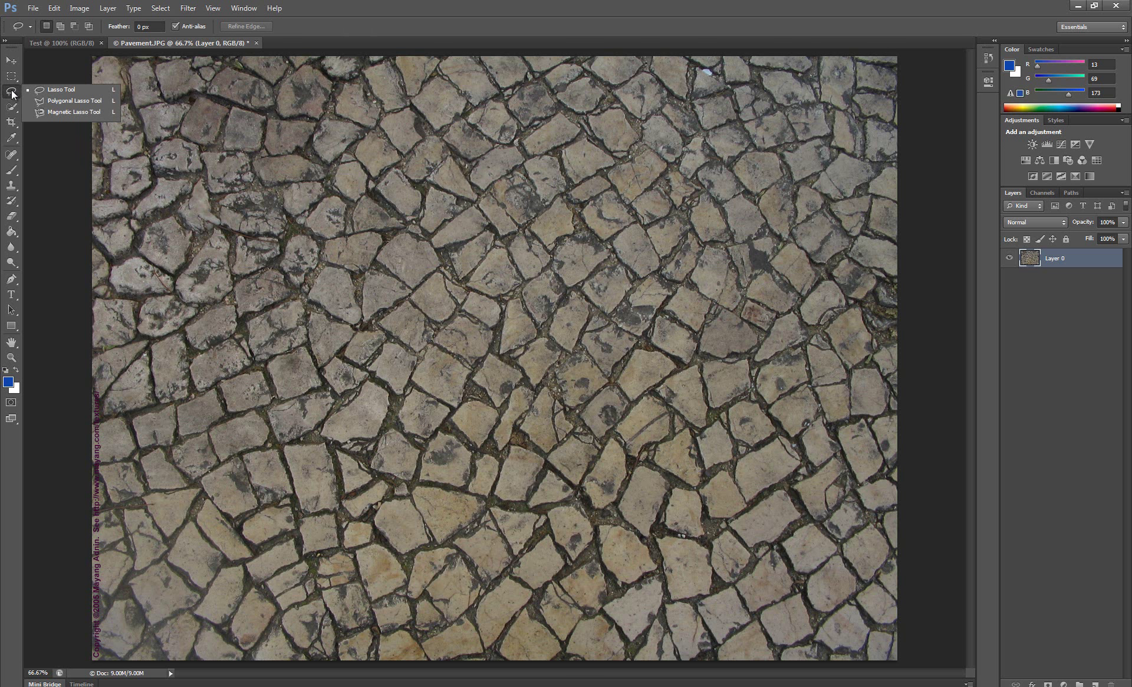
click(58, 89)
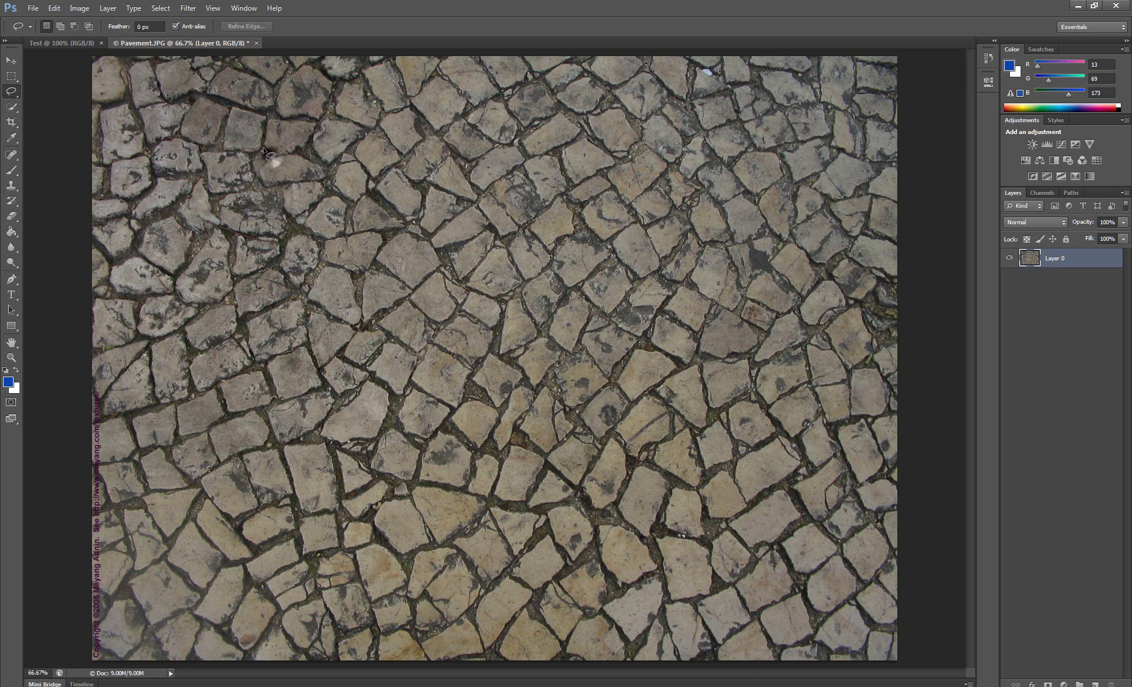
drag(263, 147, 273, 109)
mouse_move(274, 109)
mouse_down()
mouse_move(323, 121)
mouse_move(364, 86)
mouse_move(405, 160)
mouse_move(376, 190)
mouse_move(404, 230)
mouse_move(301, 231)
mouse_move(286, 190)
mouse_move(327, 178)
mouse_move(273, 156)
mouse_up()
click(12, 61)
drag(358, 179, 489, 173)
drag(538, 211, 337, 346)
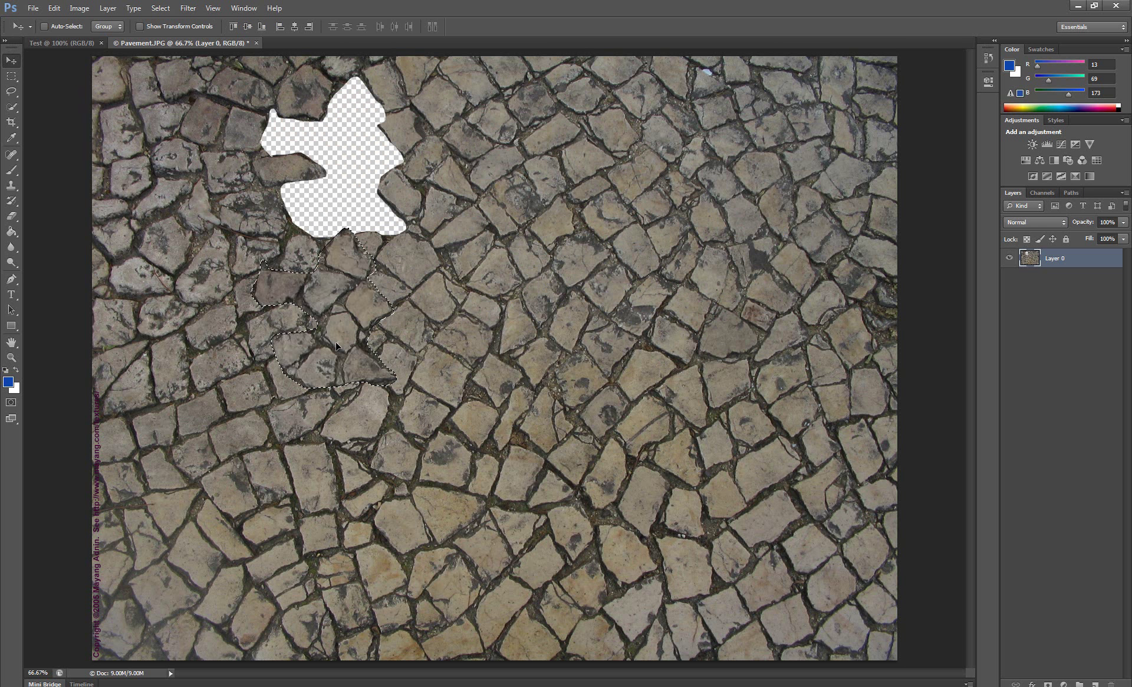
key(ctrl+z)
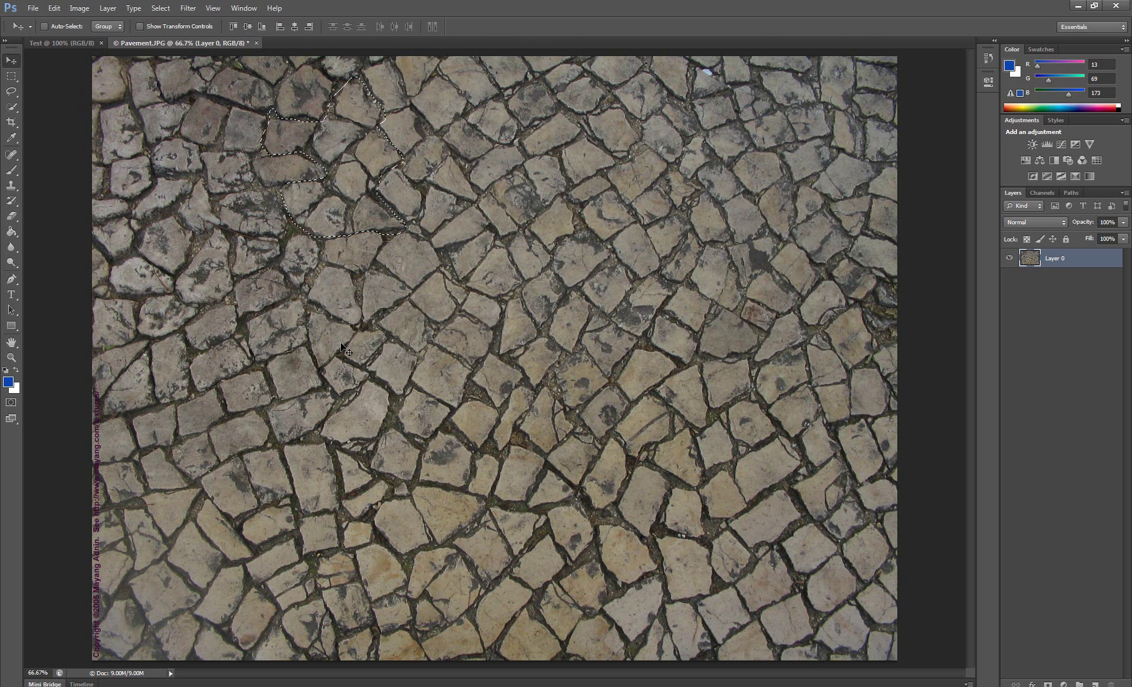
key(m)
click(327, 292)
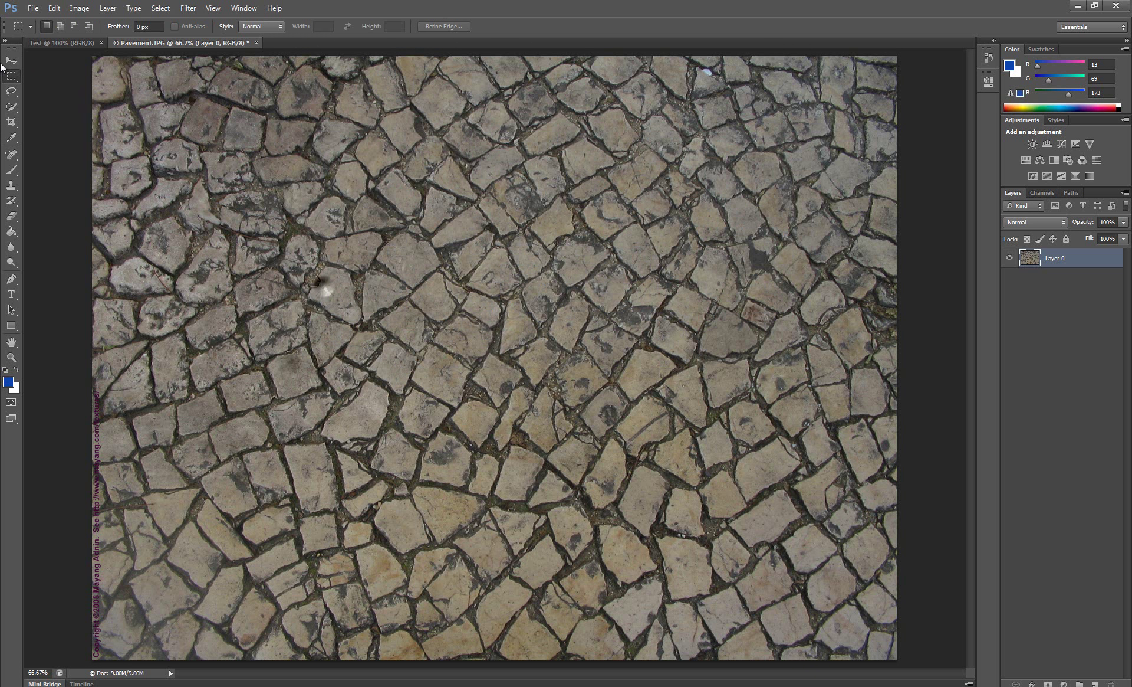
click(15, 92)
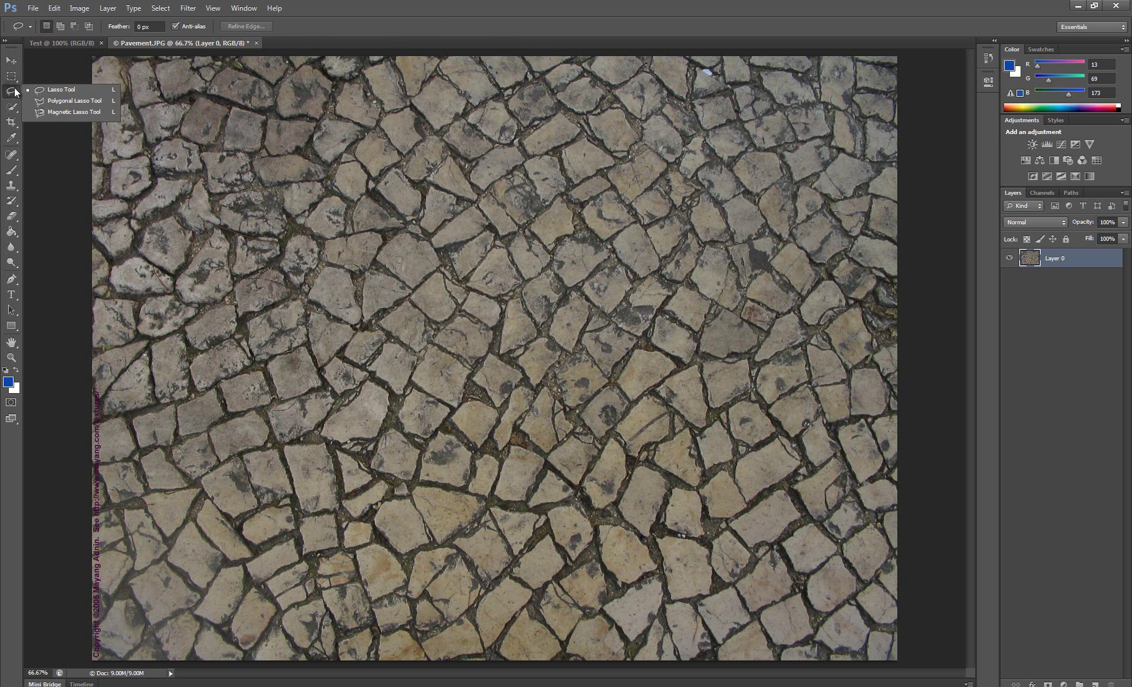
click(80, 101)
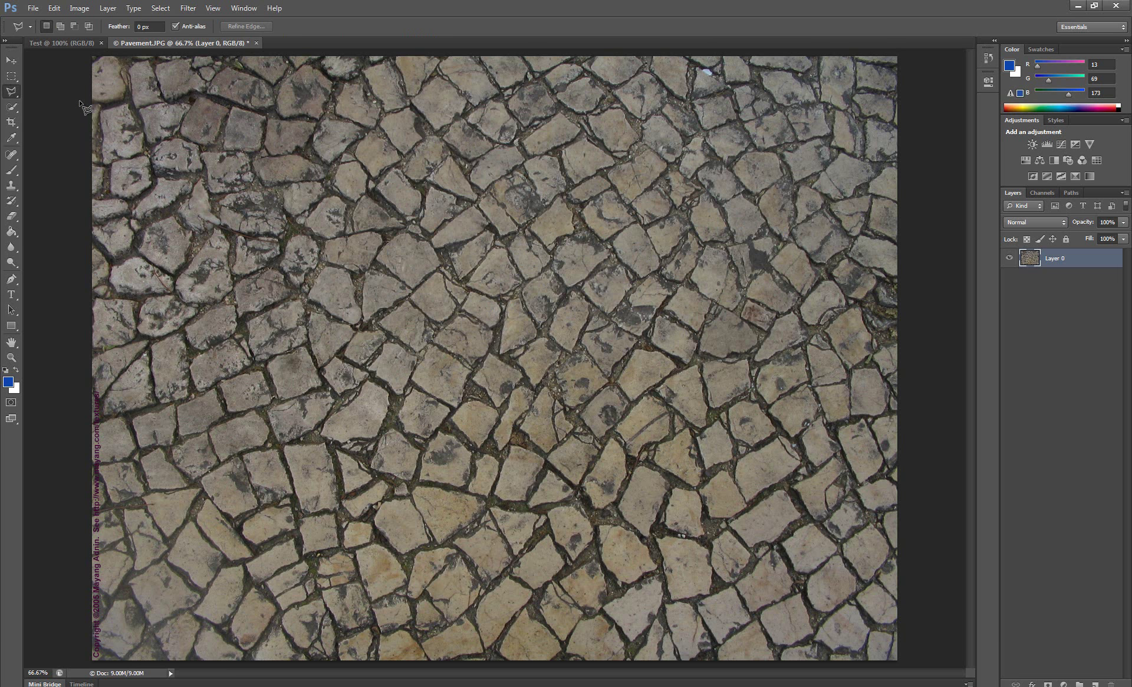
click(309, 302)
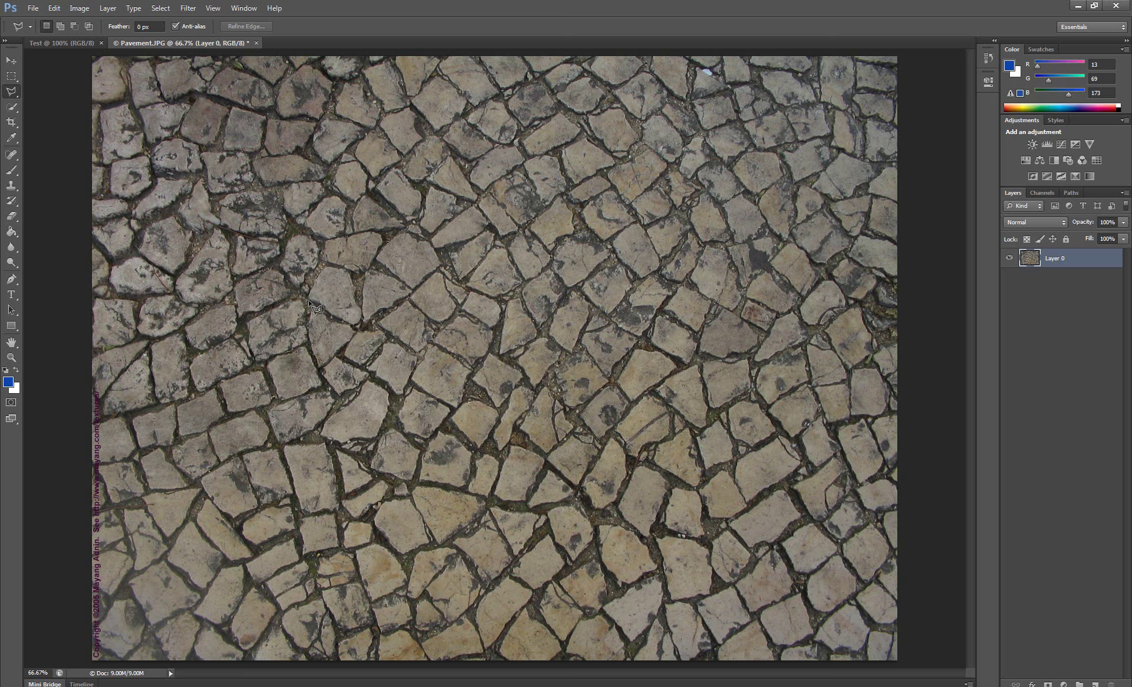
click(356, 325)
click(362, 299)
click(349, 269)
click(315, 238)
click(279, 268)
click(291, 296)
click(242, 303)
click(310, 303)
click(11, 60)
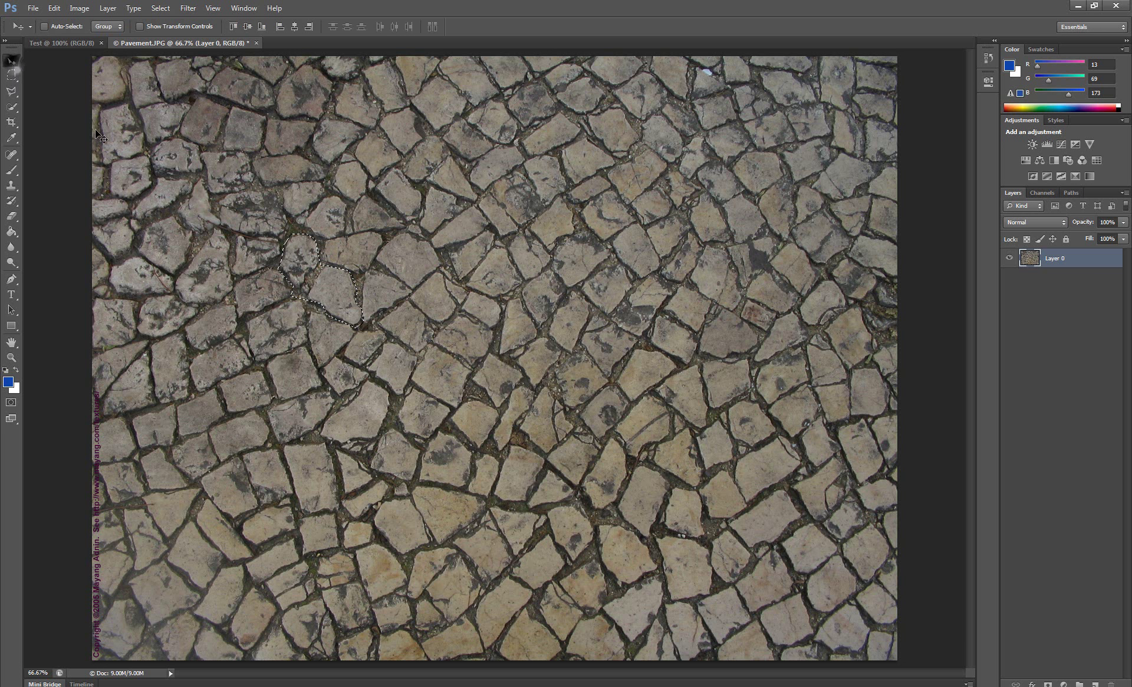
drag(356, 287, 478, 225)
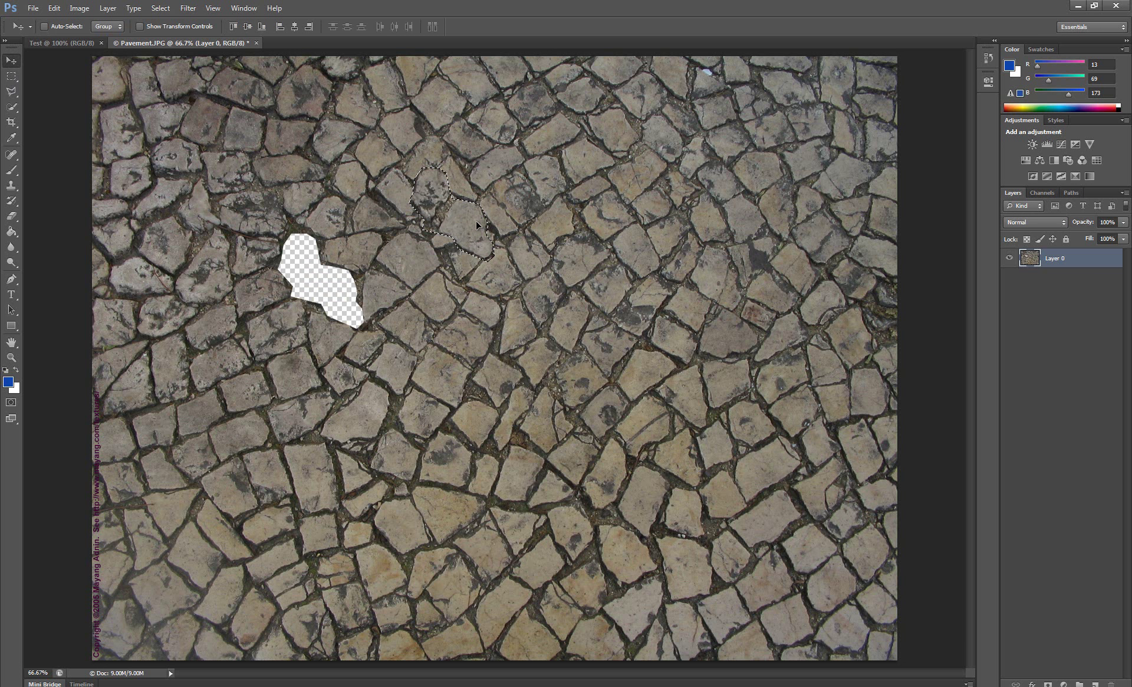
key(ctrl+z)
key(ctrl+d)
click(11, 75)
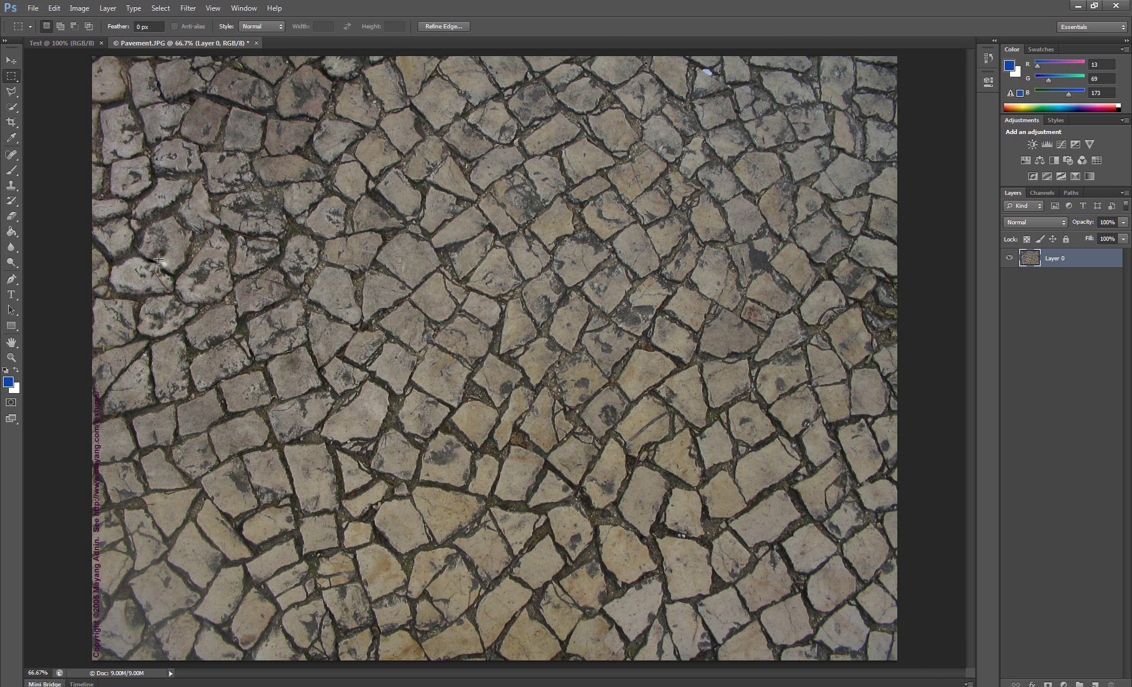
click(14, 96)
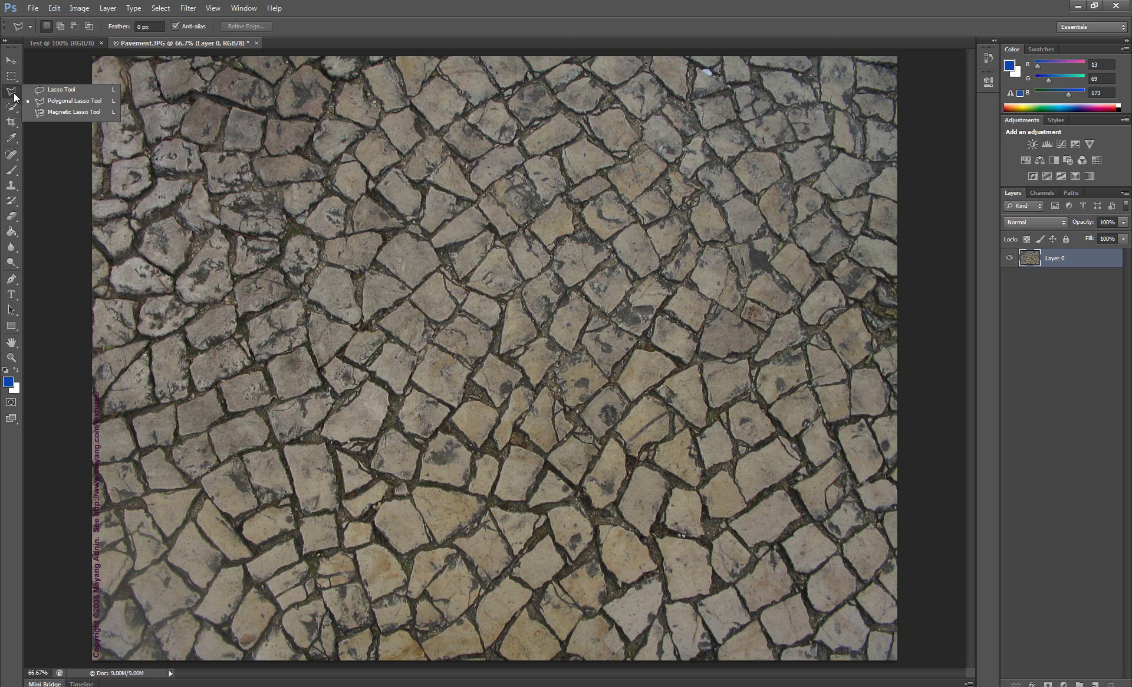
click(14, 96)
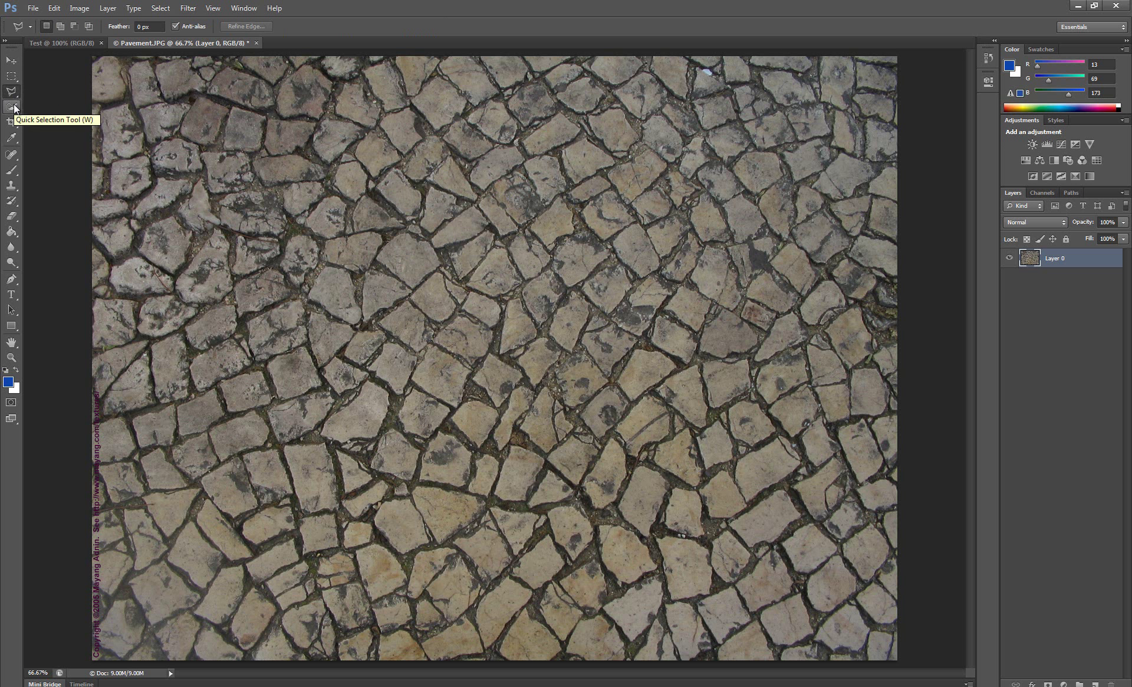
click(13, 107)
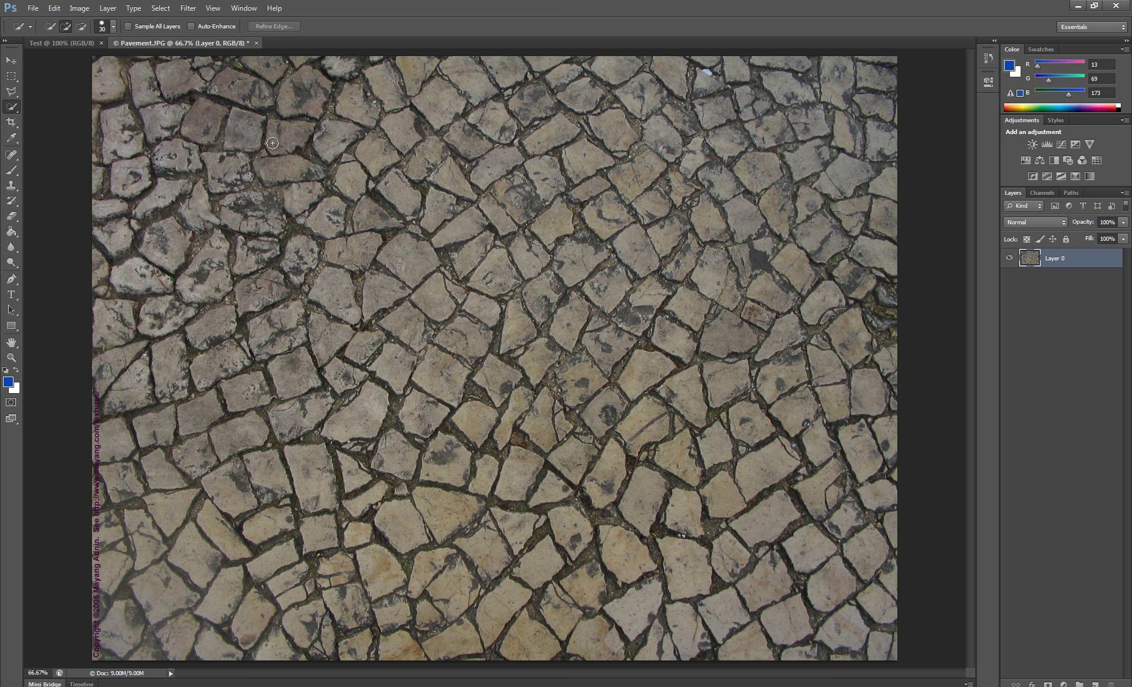
click(273, 143)
drag(274, 115, 263, 112)
mouse_move(272, 112)
mouse_down()
mouse_move(312, 100)
mouse_move(337, 117)
mouse_move(371, 105)
mouse_move(422, 114)
mouse_move(260, 289)
mouse_move(197, 313)
mouse_move(162, 312)
mouse_move(142, 276)
mouse_move(164, 238)
mouse_move(200, 212)
mouse_move(247, 134)
mouse_move(195, 121)
mouse_move(154, 91)
mouse_up()
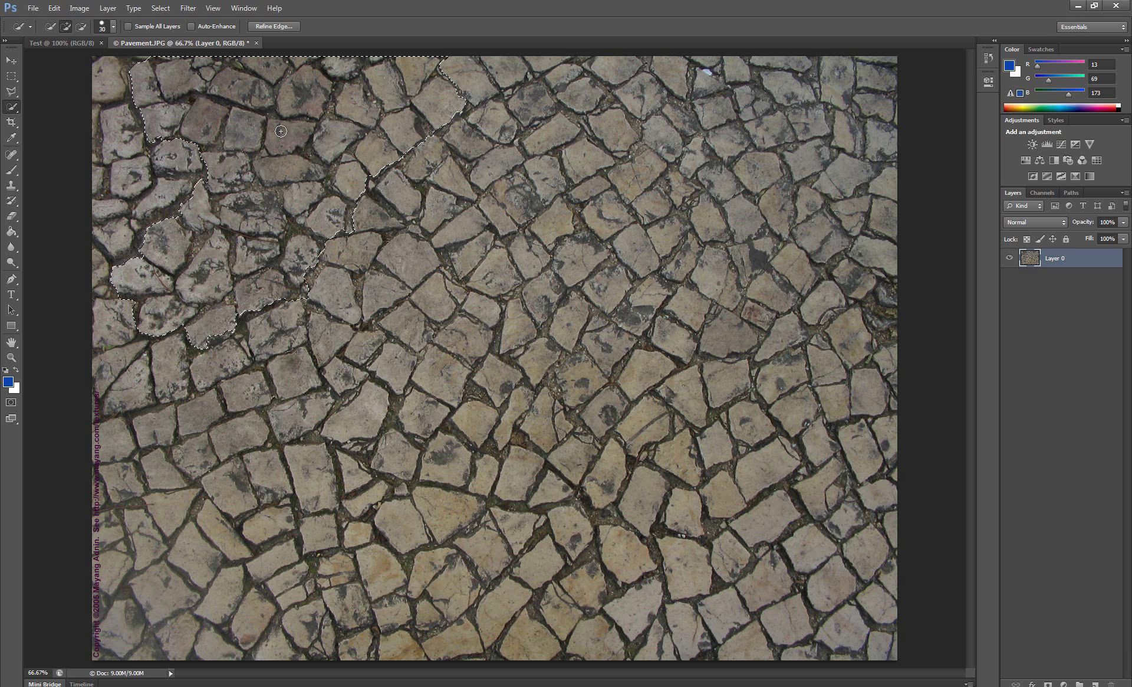
key(alt)
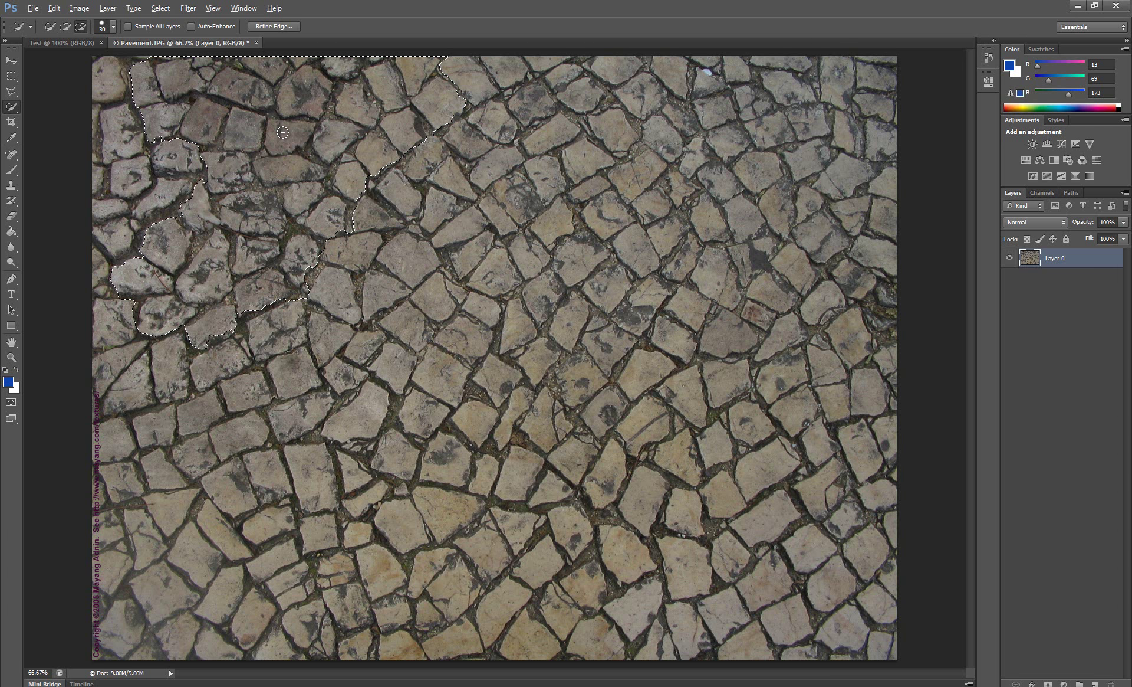
key(alt)
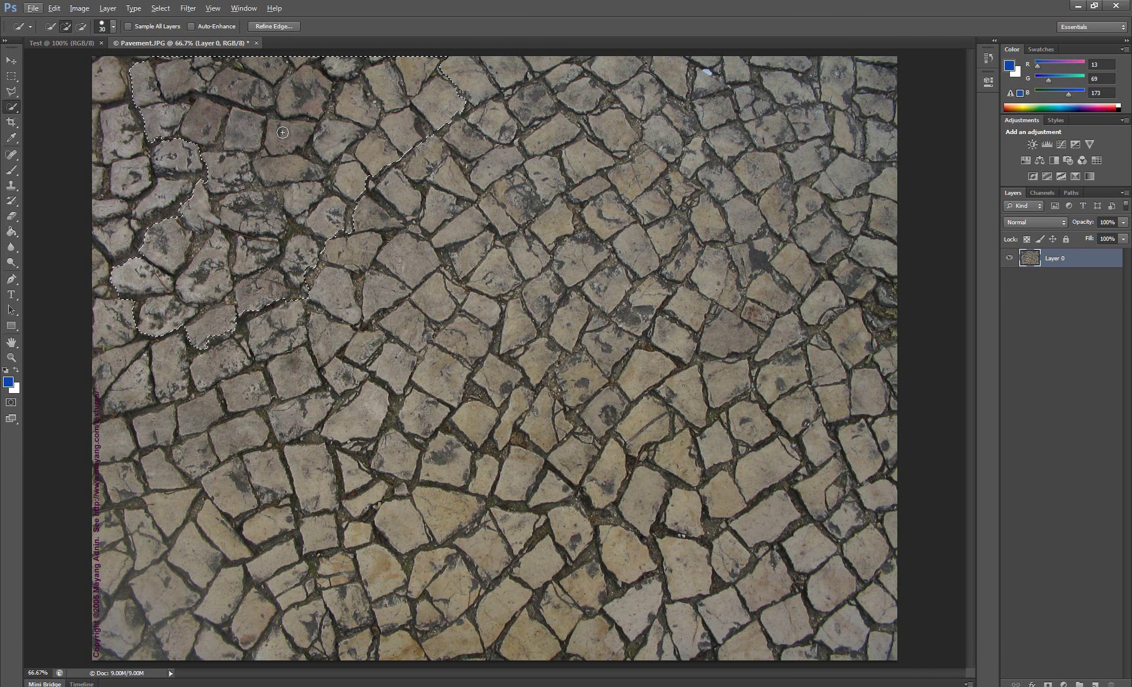
key(alt)
drag(282, 132, 275, 146)
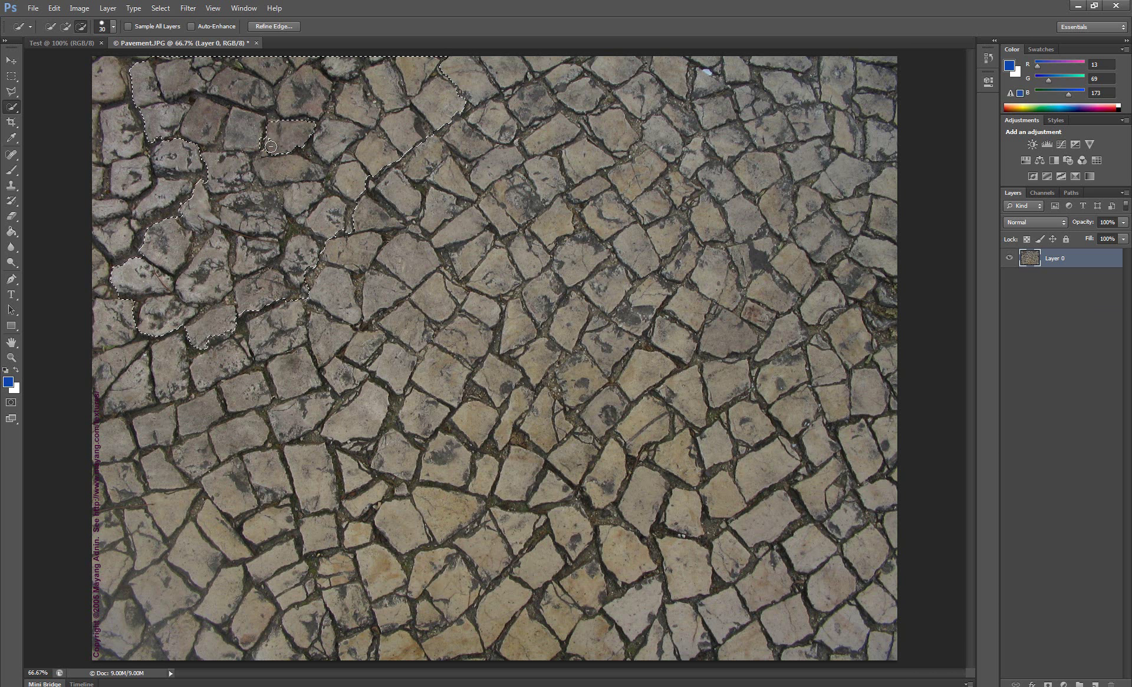
mouse_move(304, 93)
mouse_down()
mouse_move(313, 105)
mouse_move(284, 105)
mouse_move(255, 256)
mouse_up()
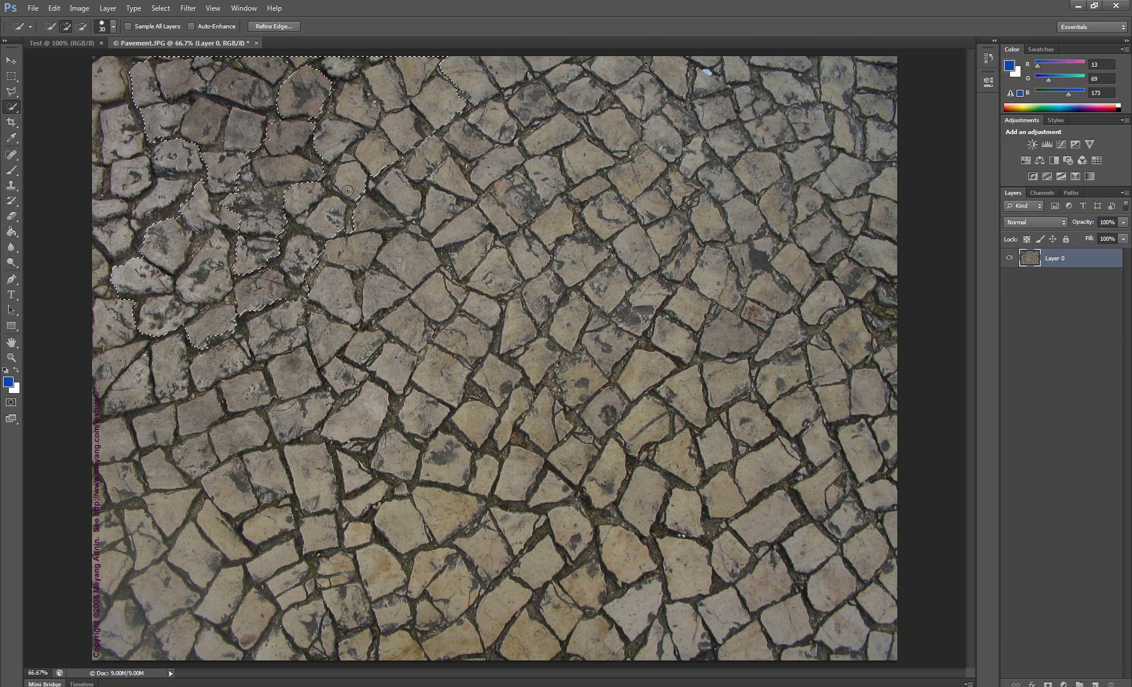
key(Delete)
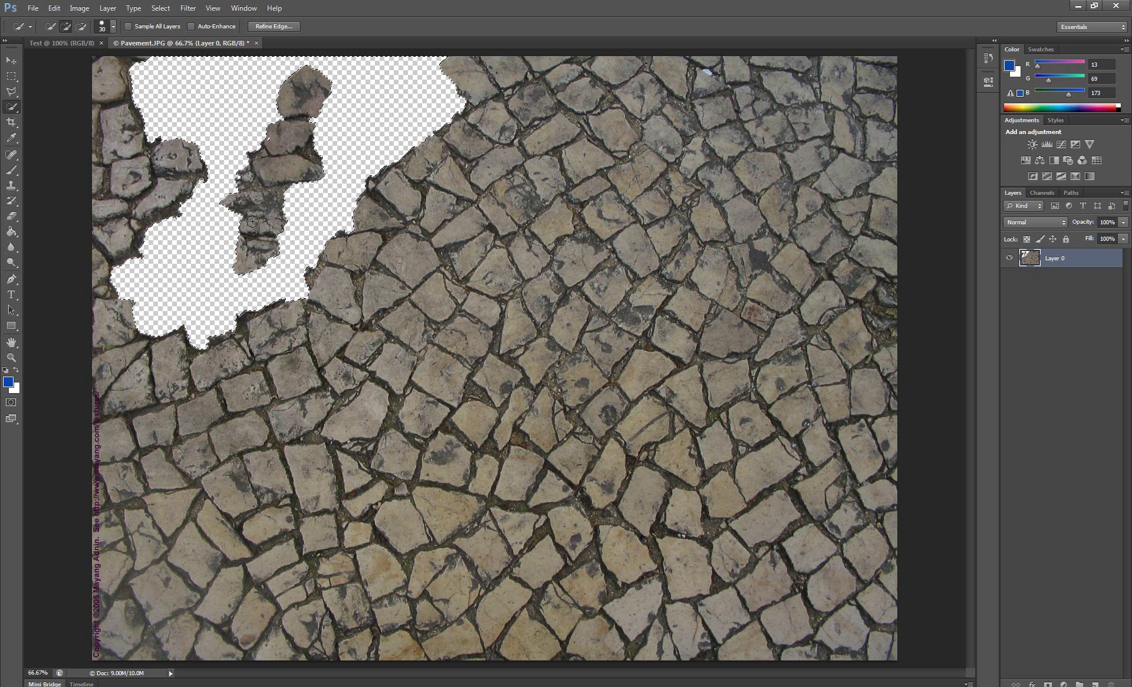
key(ctrl+z)
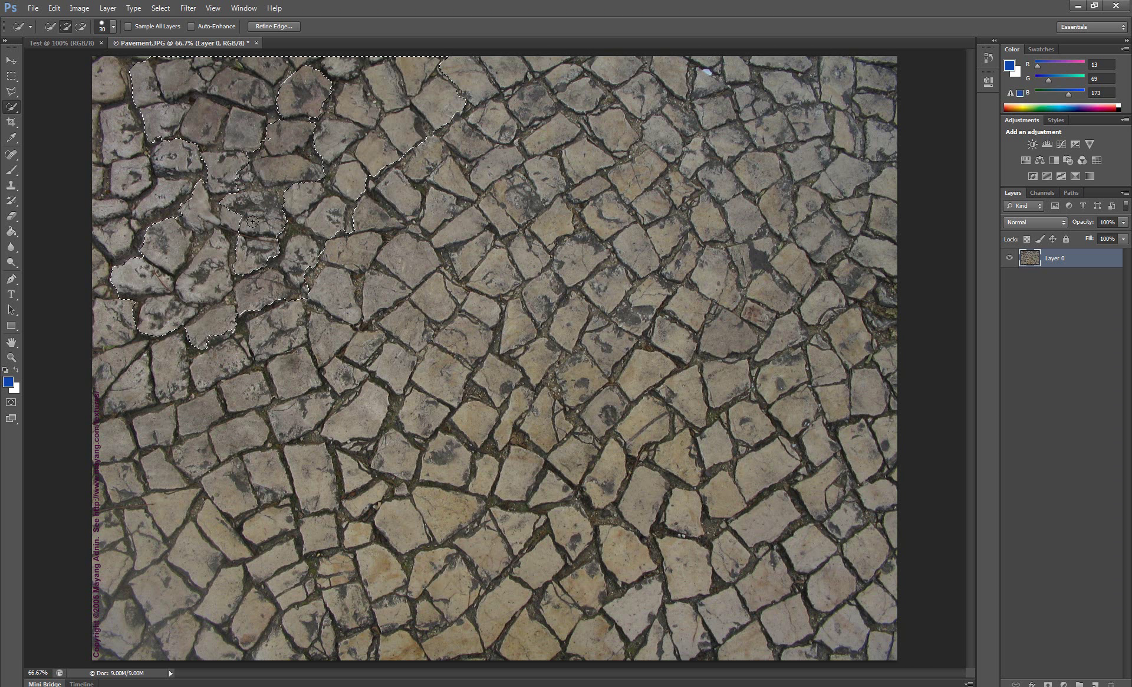
key(m)
key(ctrl+d)
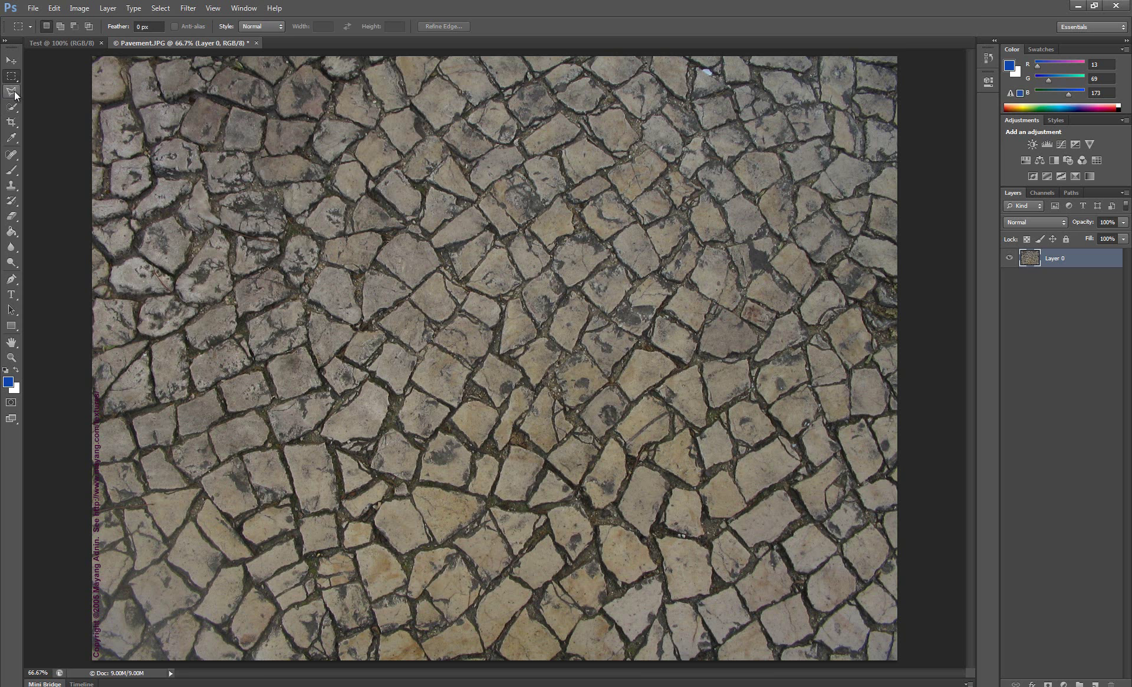
Switch to the Magic Wand, test-select a stone by colour, then deselect.
click(15, 114)
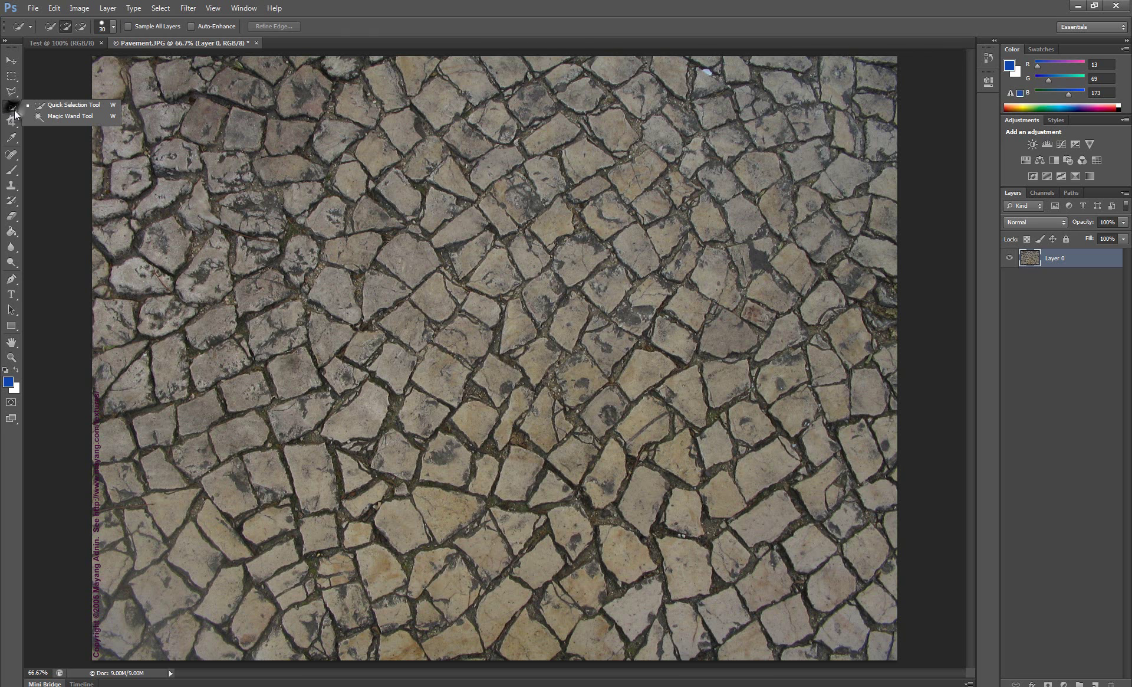
click(81, 118)
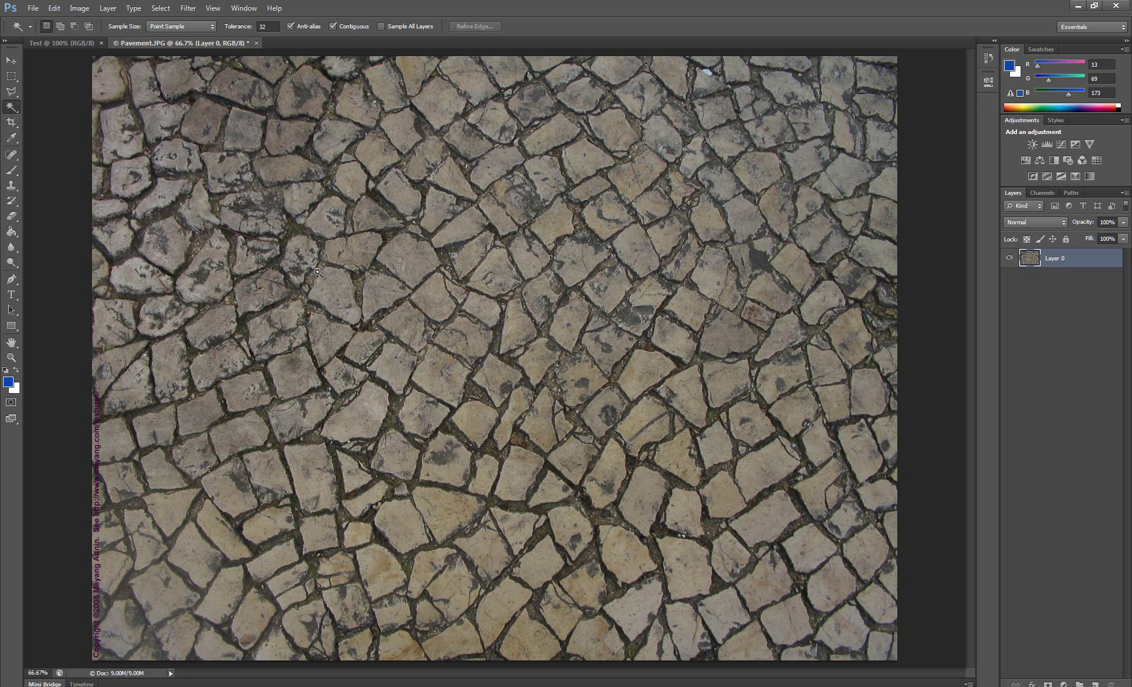
click(438, 297)
key(ctrl+d)
Select all the dark grout cracks using Select > Similar and delete them.
click(361, 281)
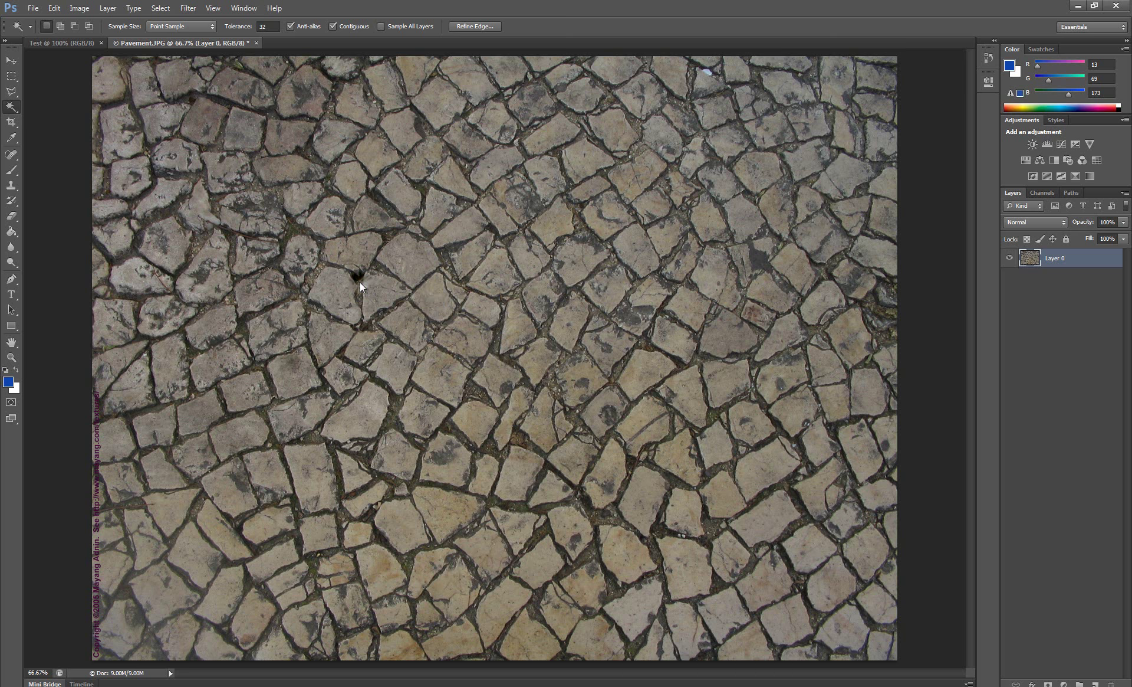
click(323, 269)
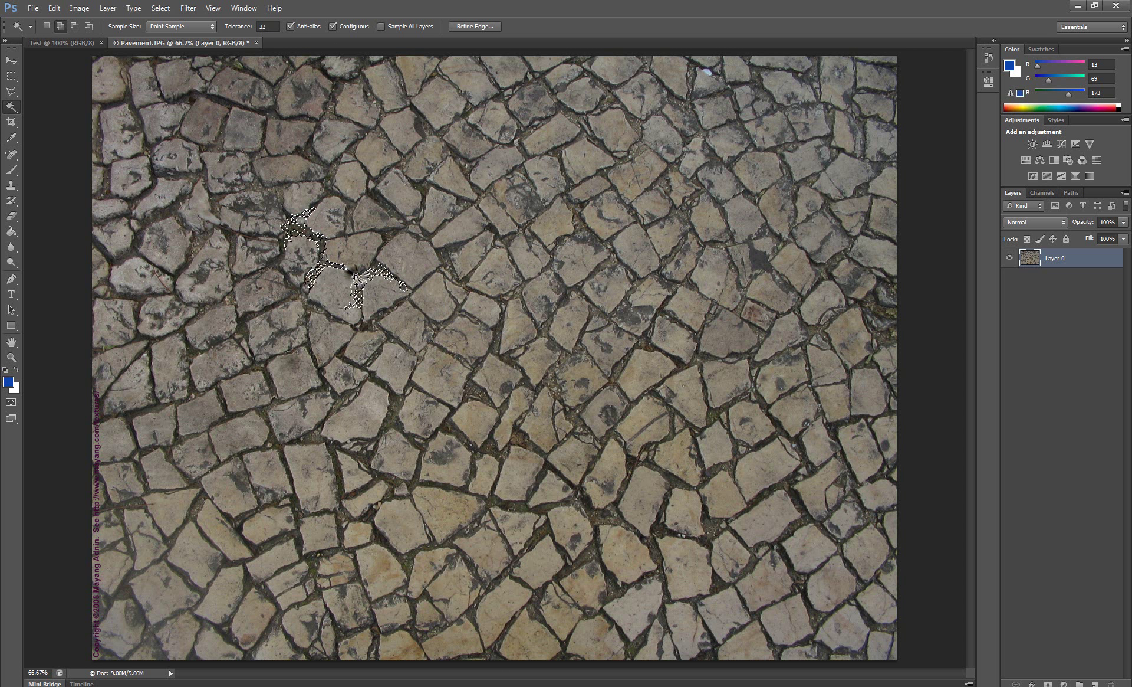
key(alt+s)
key(r)
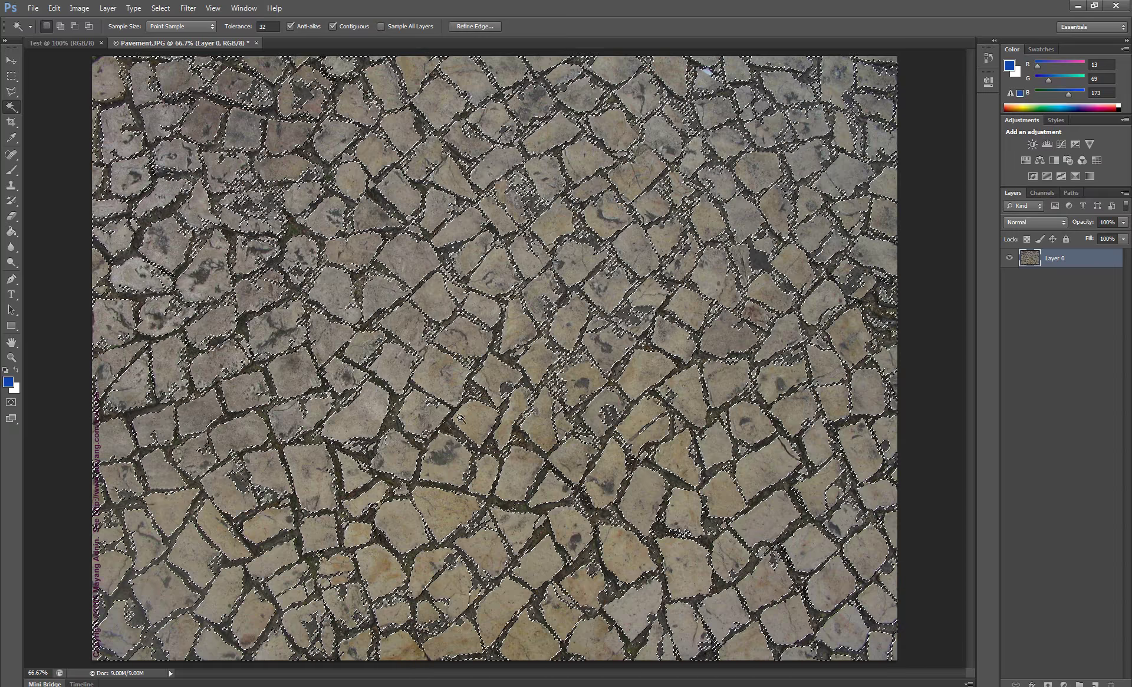
key(Delete)
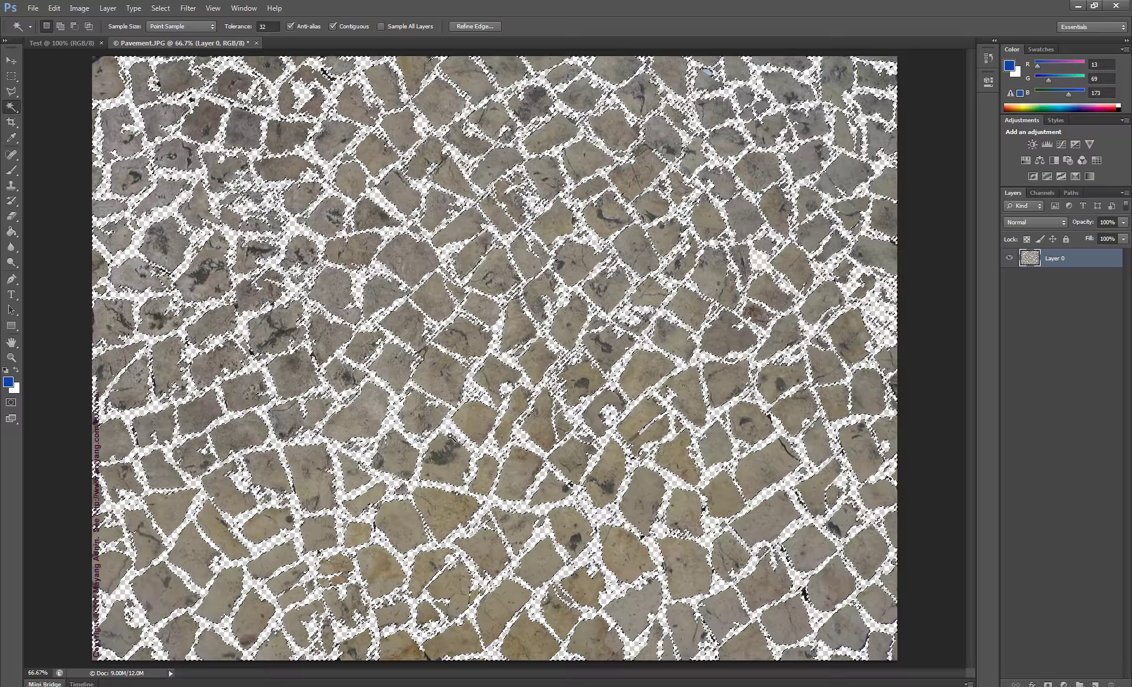
key(m)
click(439, 446)
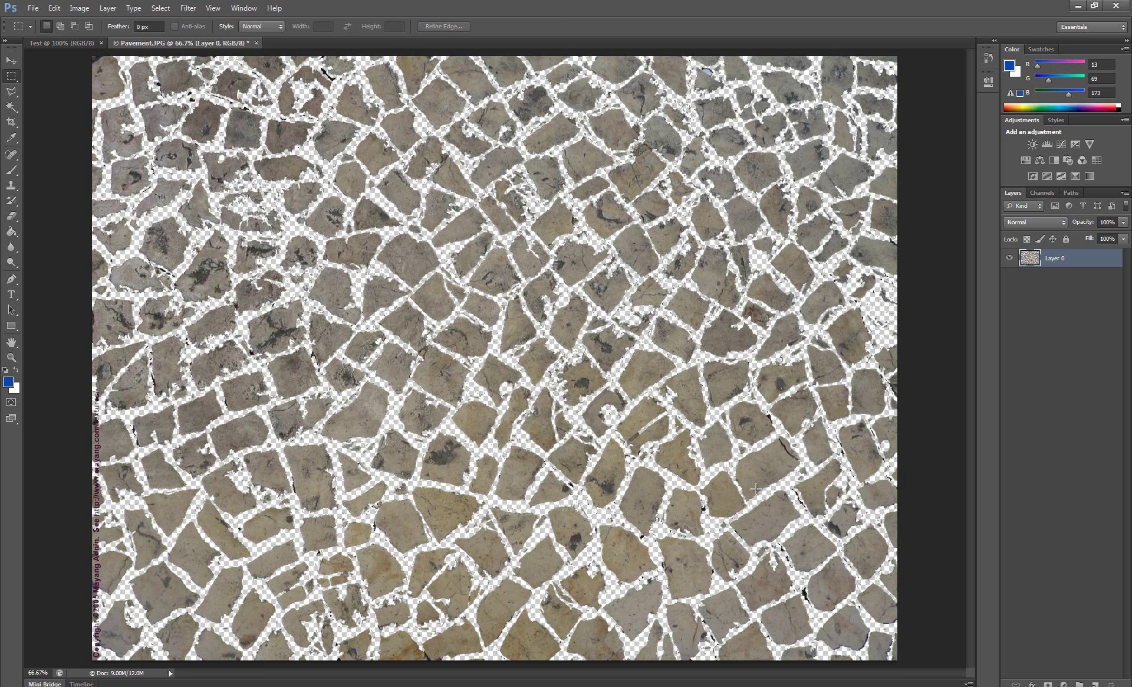
Undo and redo the grout deletion, ending with the grout restored and nothing selected.
key(ctrl+alt+z)
key(ctrl+alt+z)
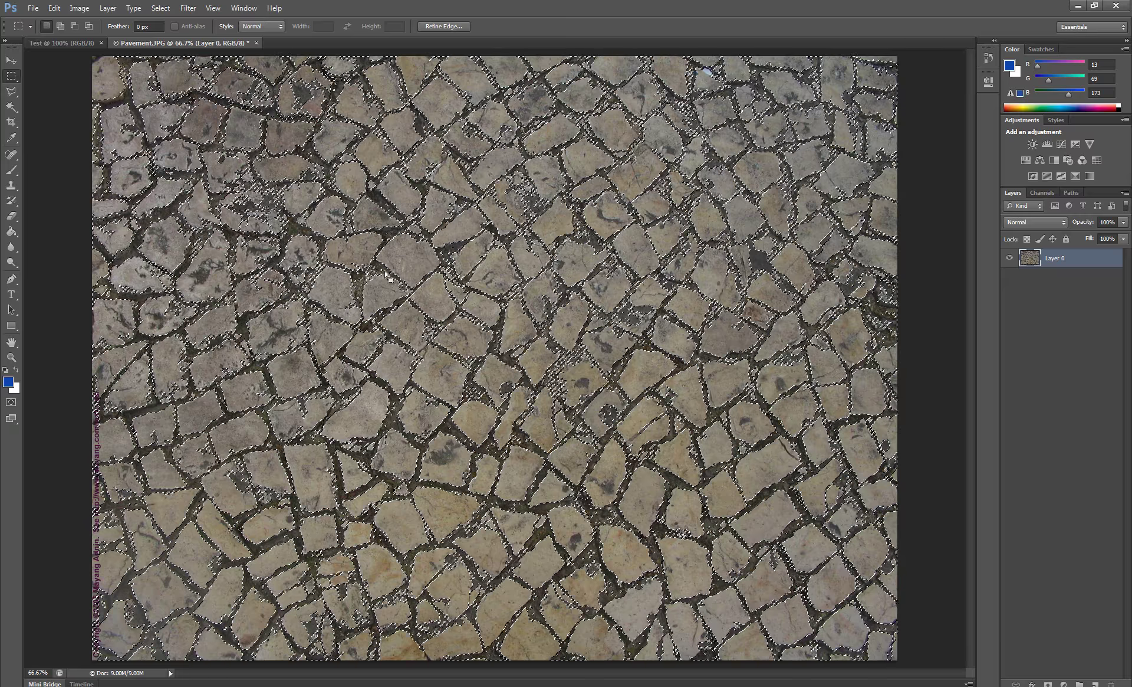
key(Delete)
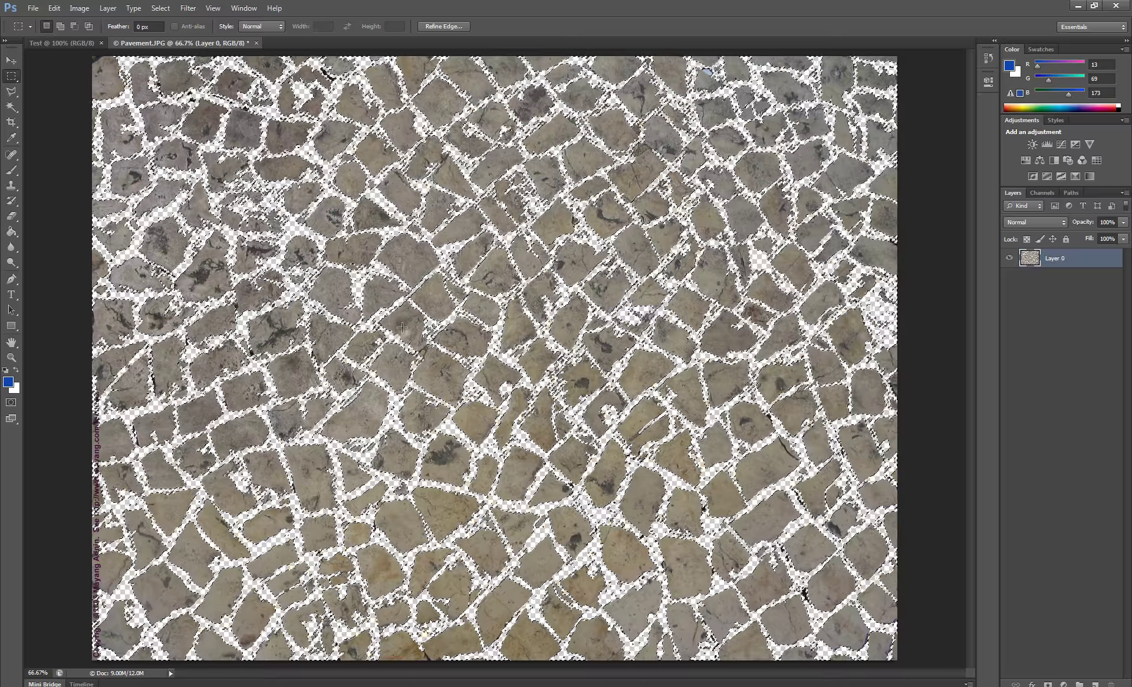
key(ctrl+d)
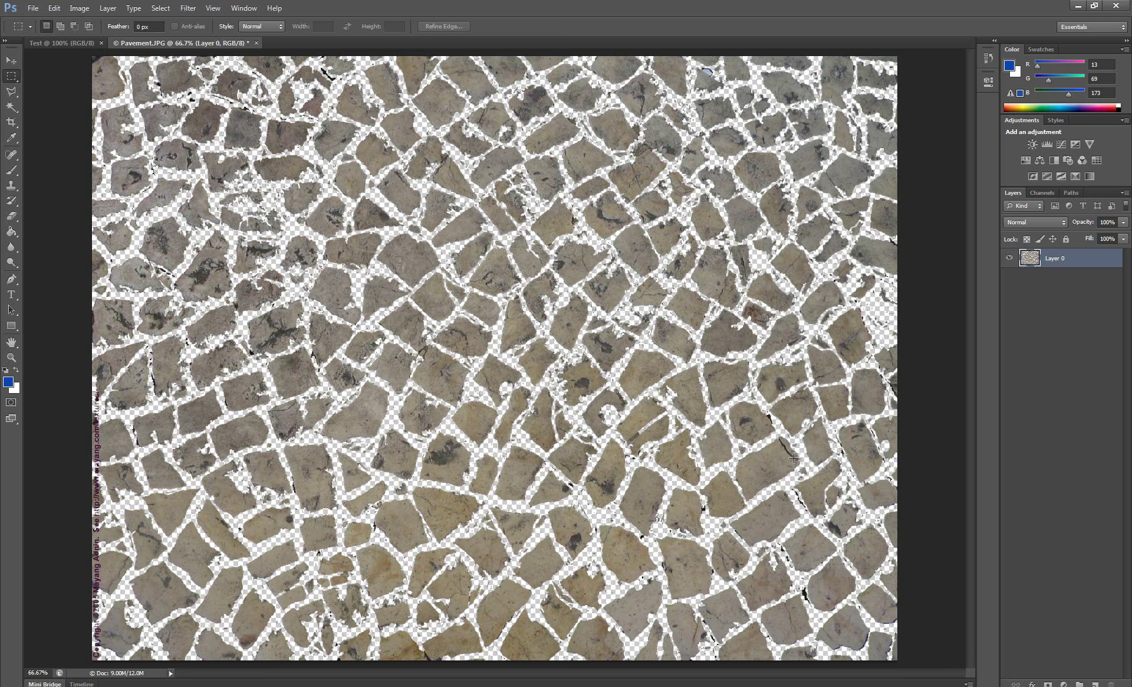
key(ctrl+alt+z)
key(ctrl+alt+z)
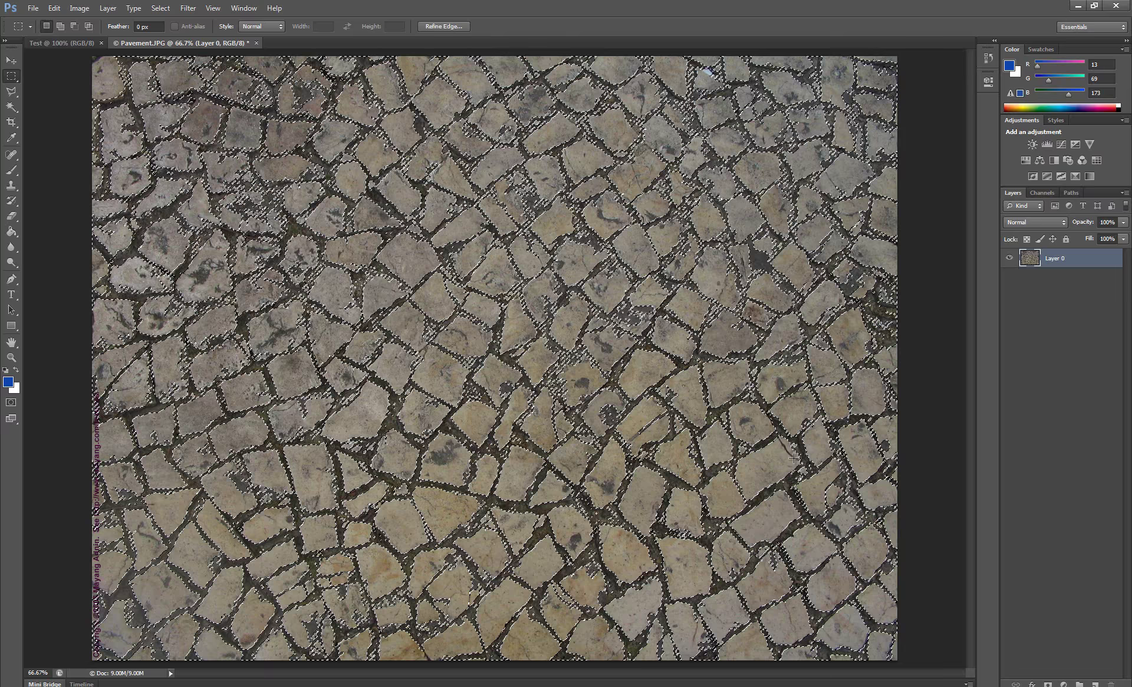
key(ctrl+d)
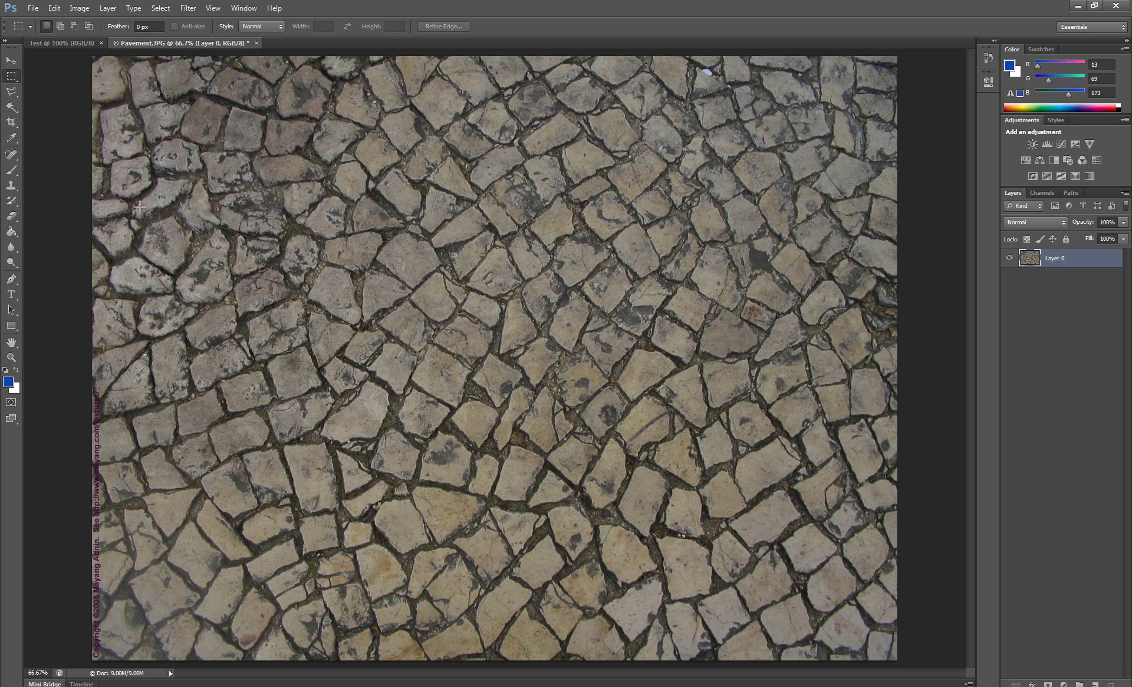
click(11, 124)
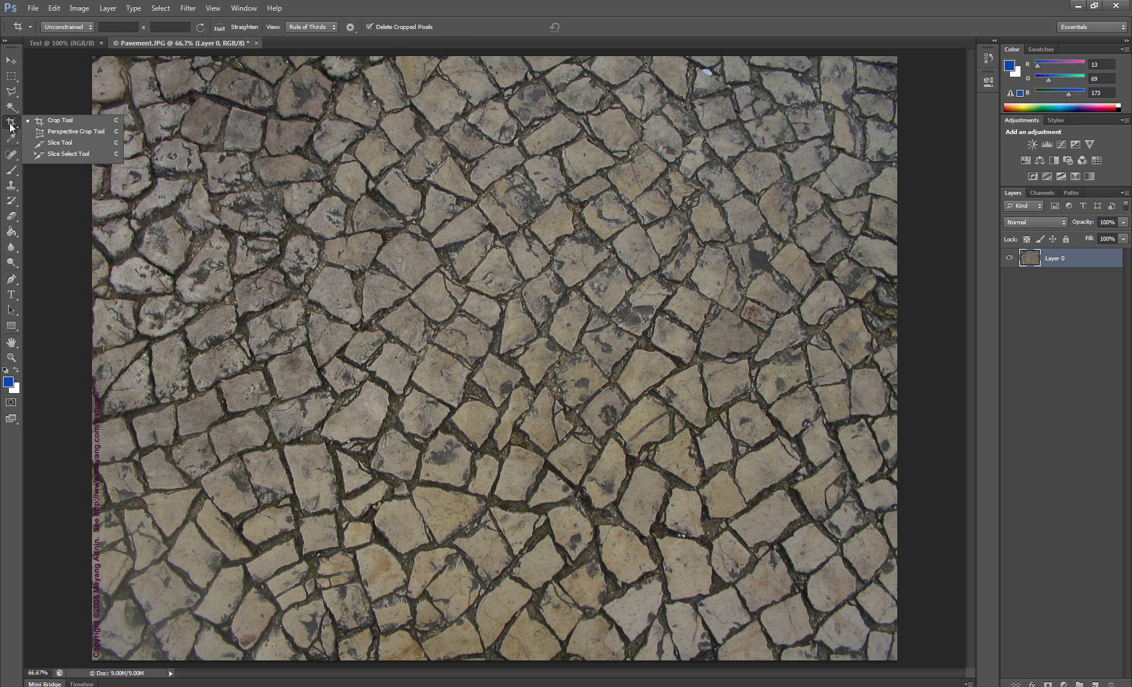
click(66, 121)
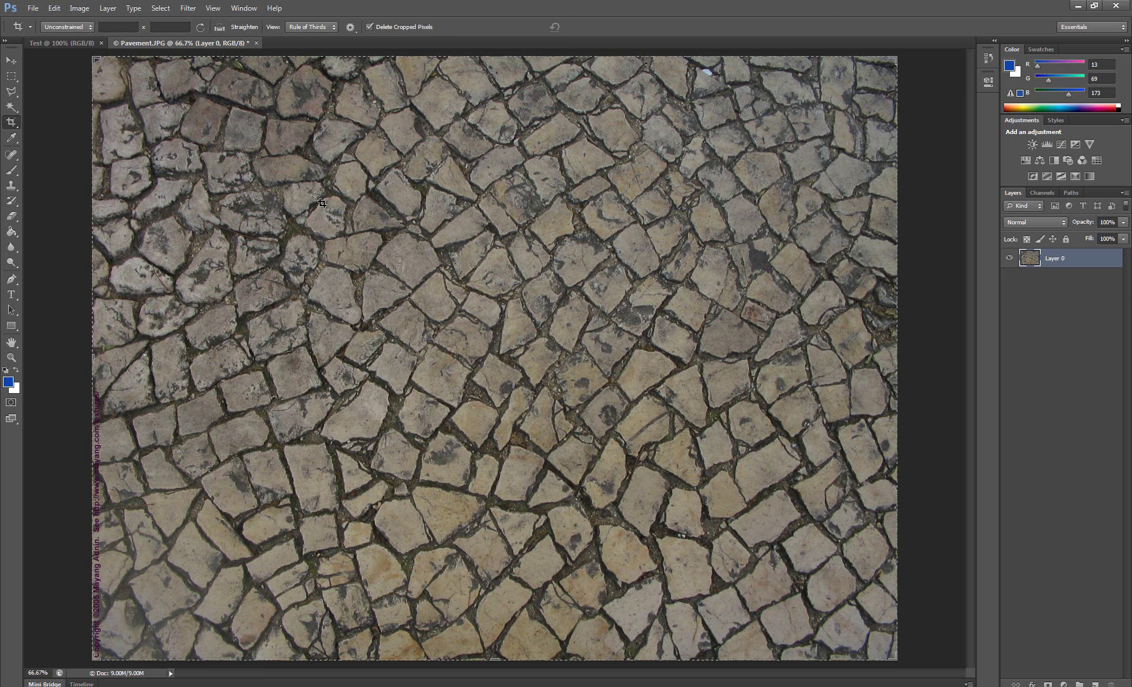
mouse_move(286, 143)
mouse_down()
mouse_move(559, 361)
mouse_move(665, 496)
mouse_up()
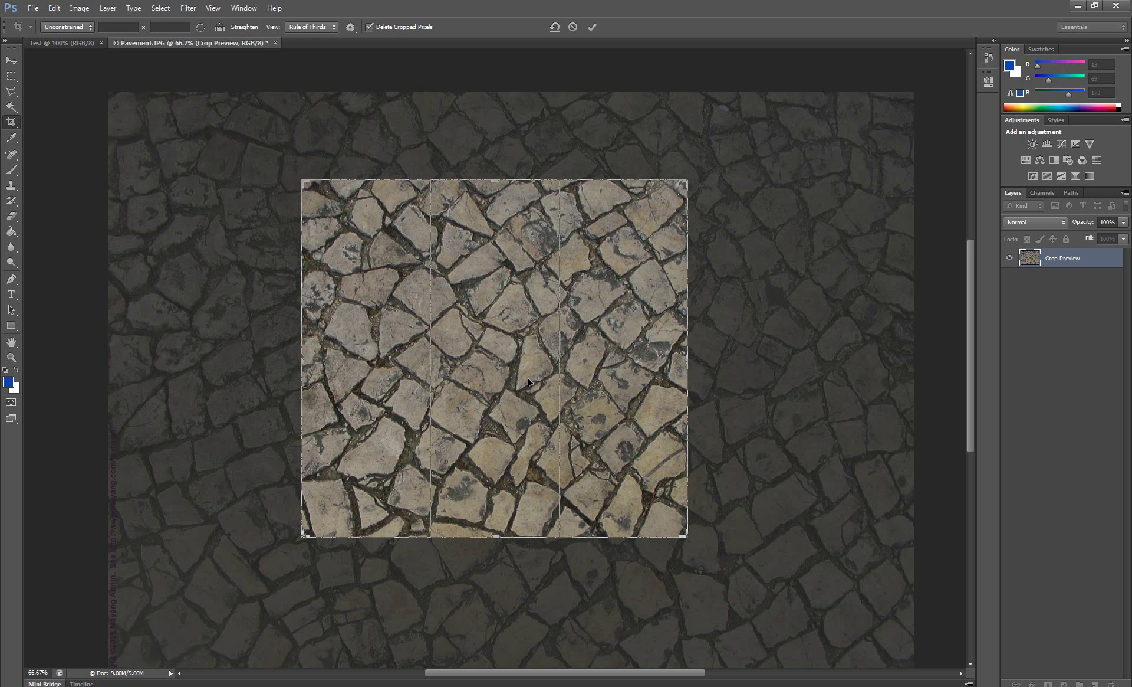
key(Return)
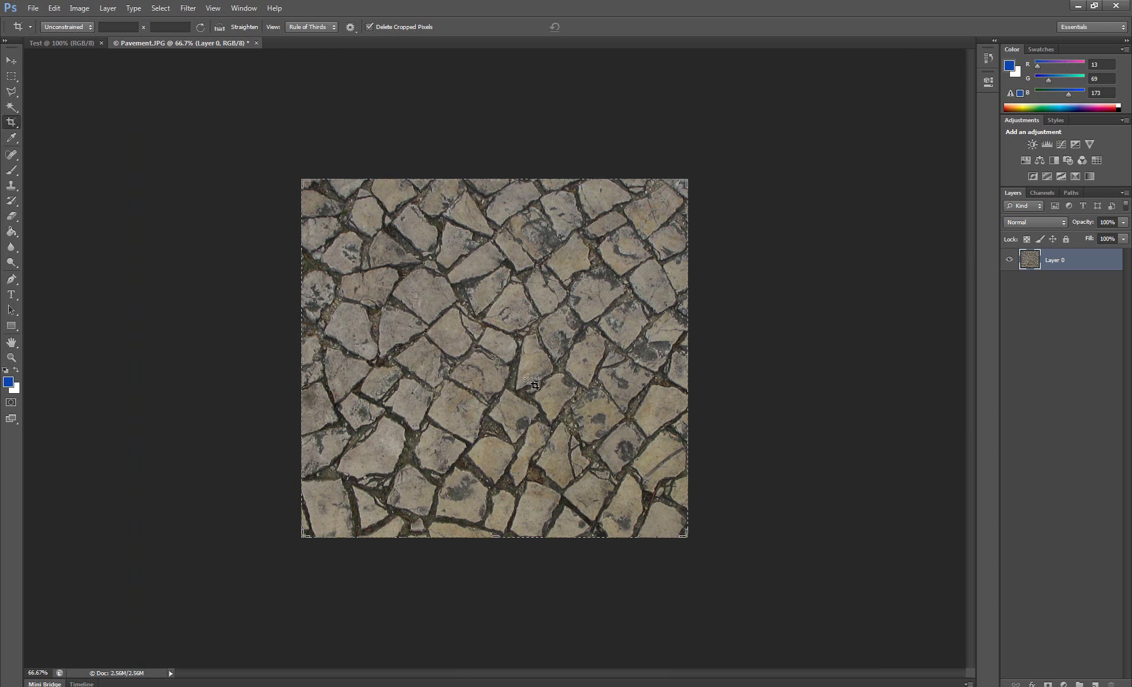
key(m)
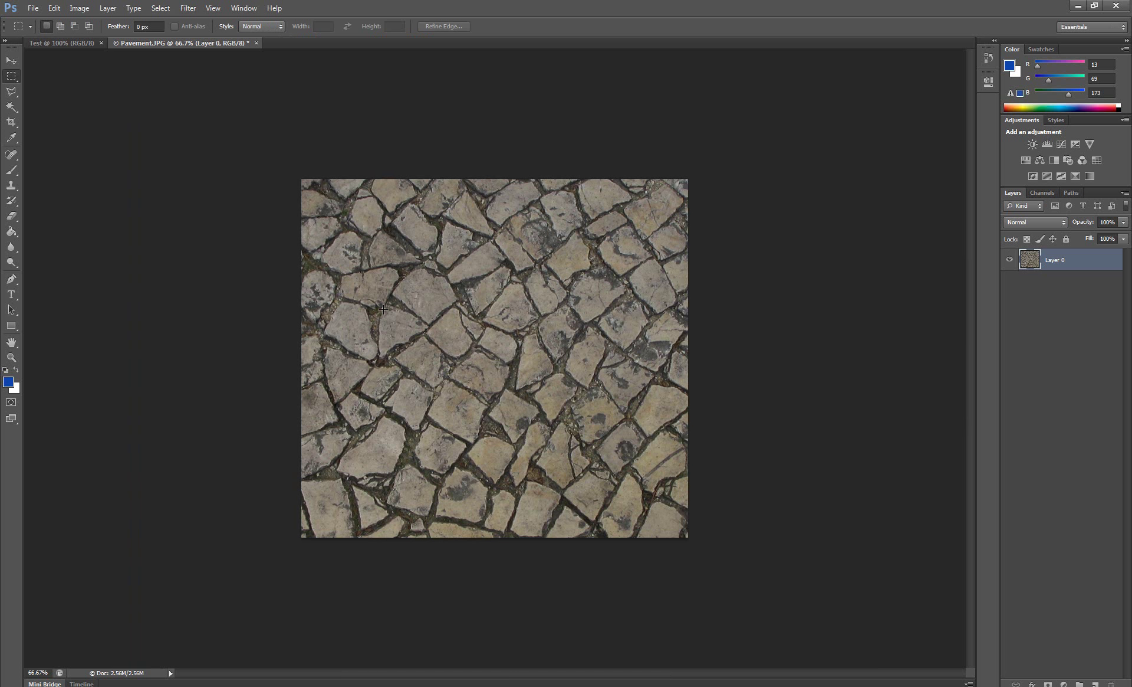
key(ctrl+z)
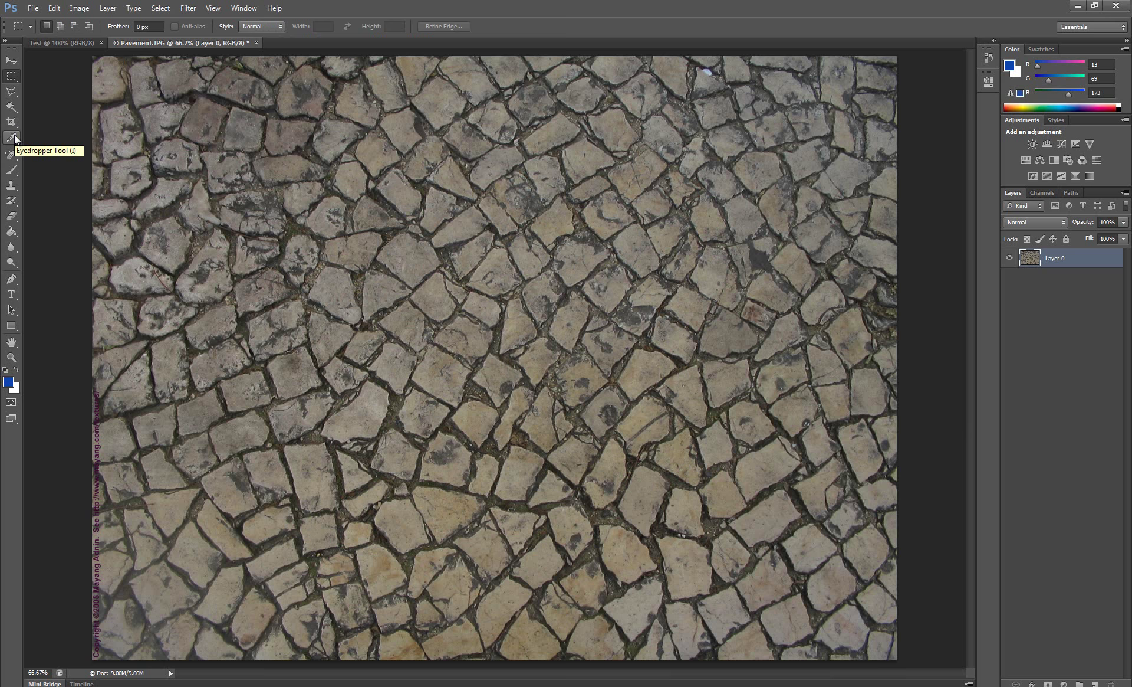
Sample pavement colours with the Eyedropper, finishing on a grey of R67 G66 B64.
click(15, 140)
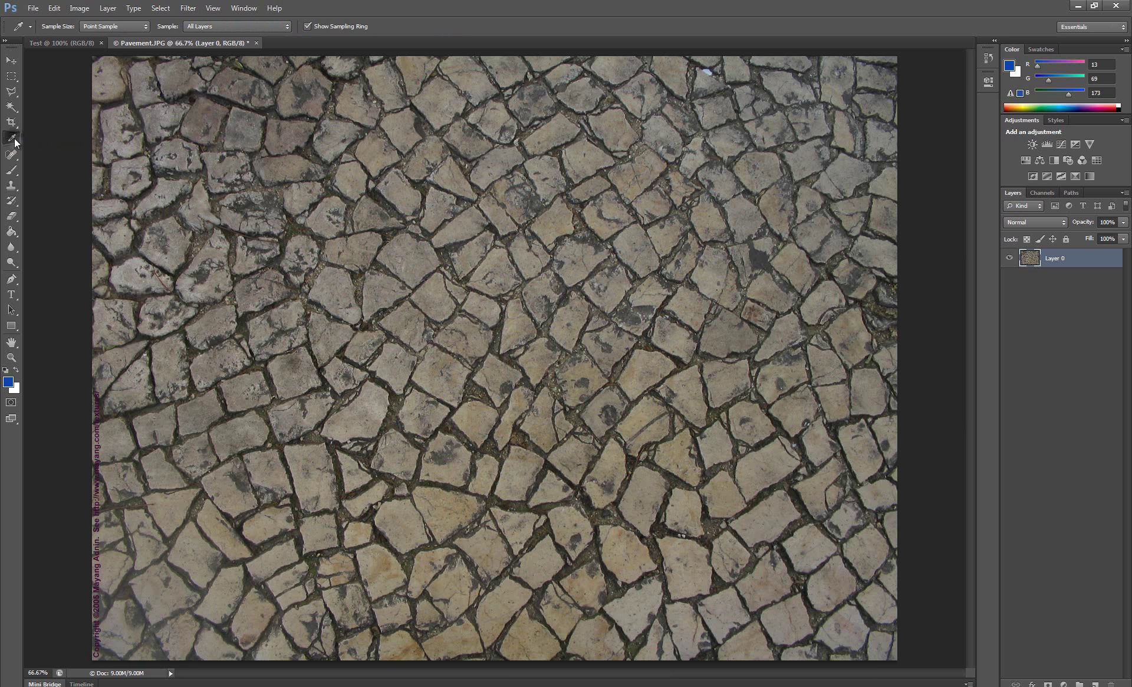
right_click(15, 140)
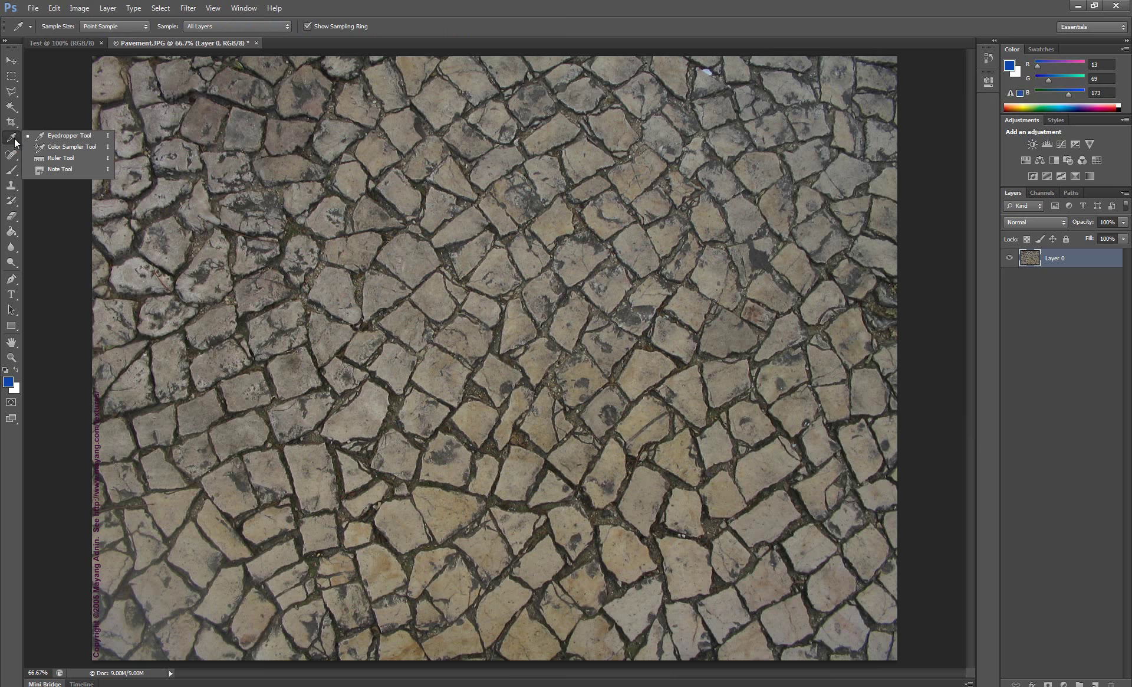
click(15, 141)
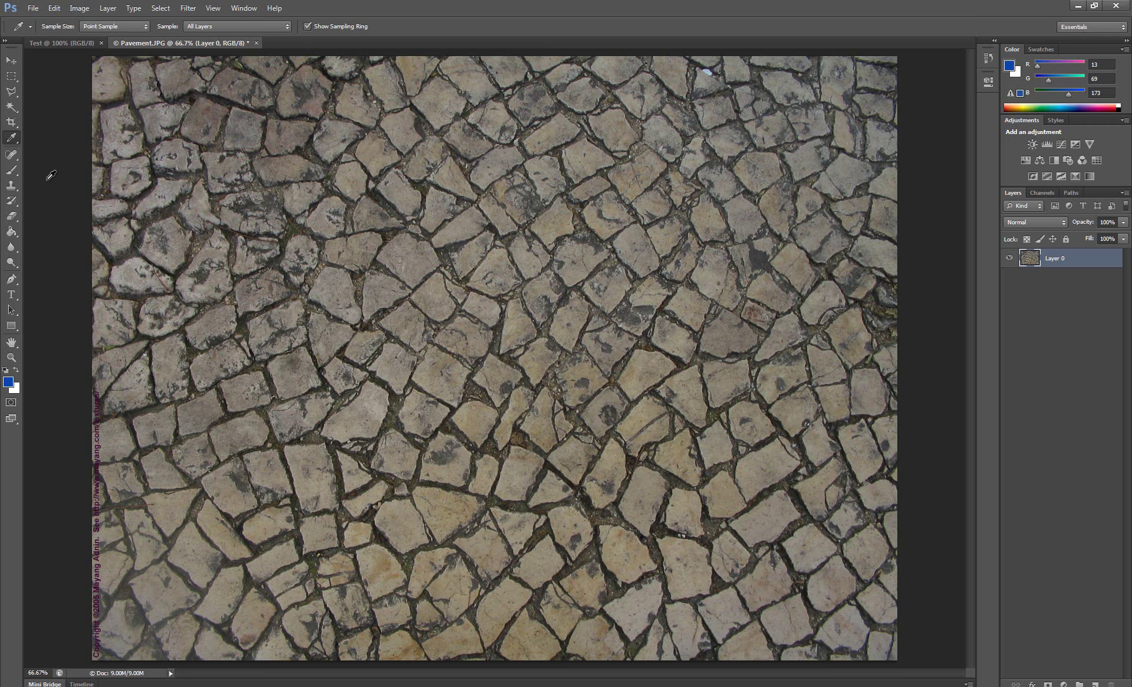
click(206, 116)
drag(206, 116, 212, 105)
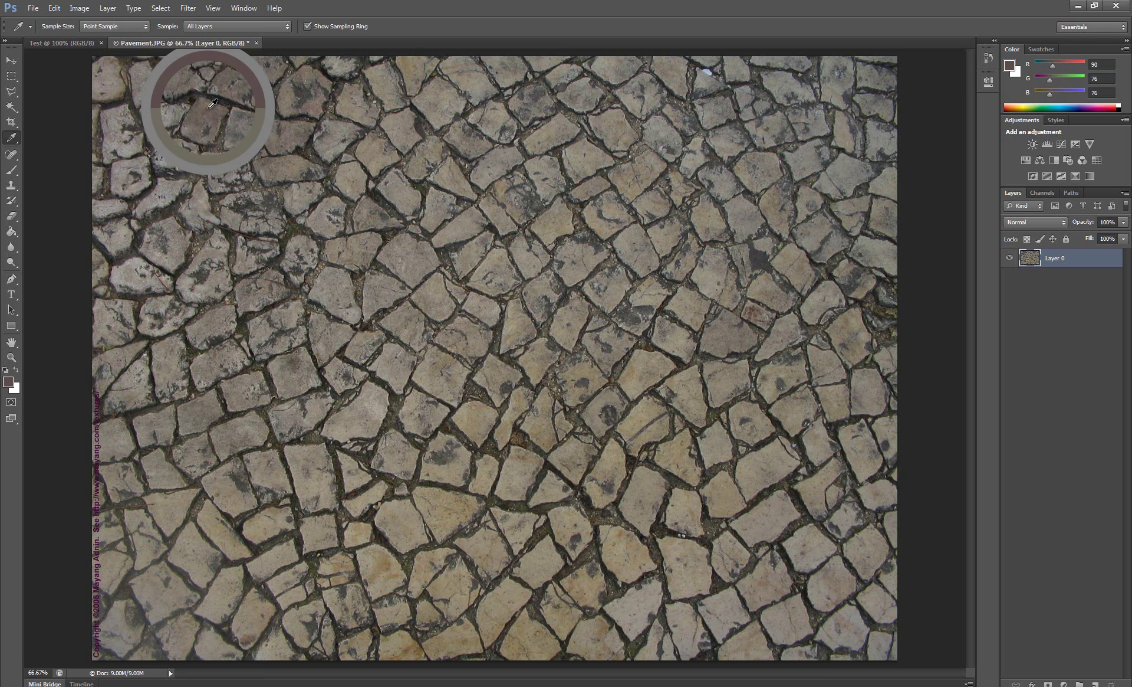
drag(213, 104, 213, 103)
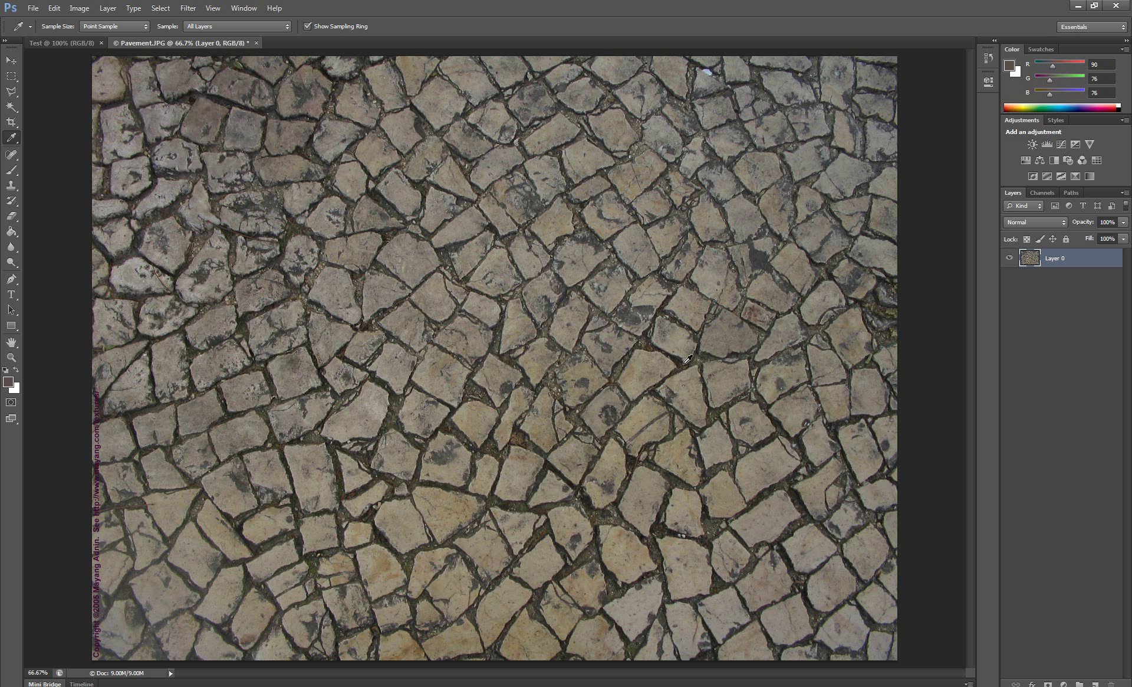
drag(636, 368, 638, 367)
drag(509, 386, 509, 386)
drag(255, 234, 248, 231)
click(614, 403)
Paint out the dark stains near the image centre with a size-70 Spot Healing Brush.
click(11, 156)
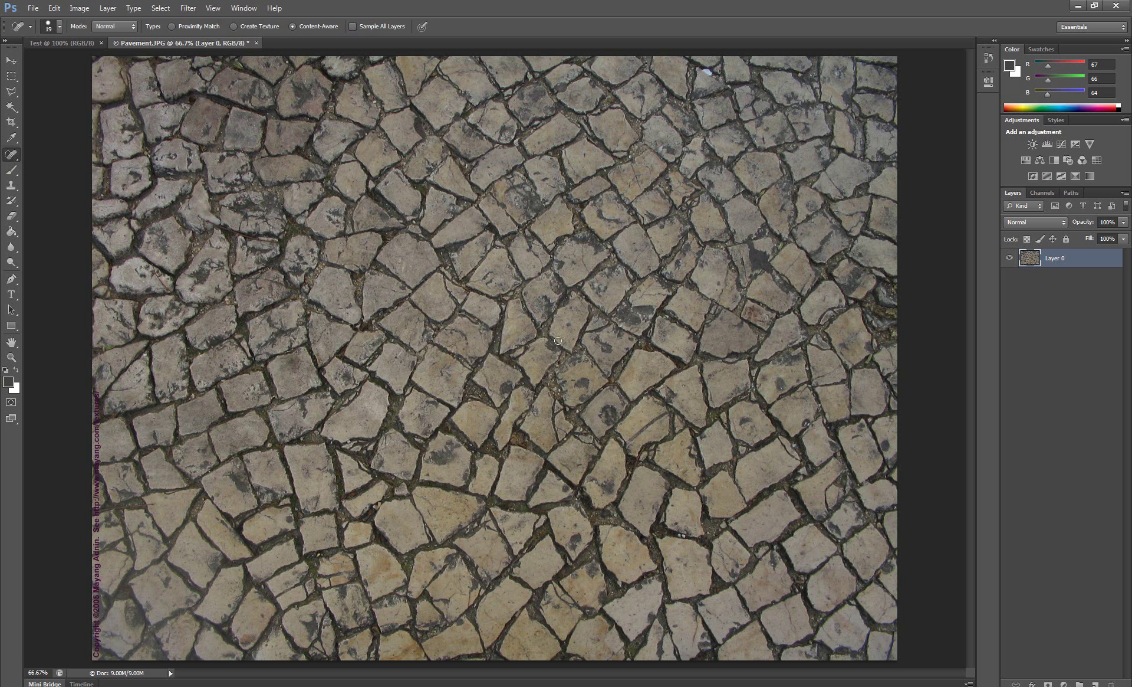
key(bracketright)
key(bracketright)
key(bracketright)
click(541, 285)
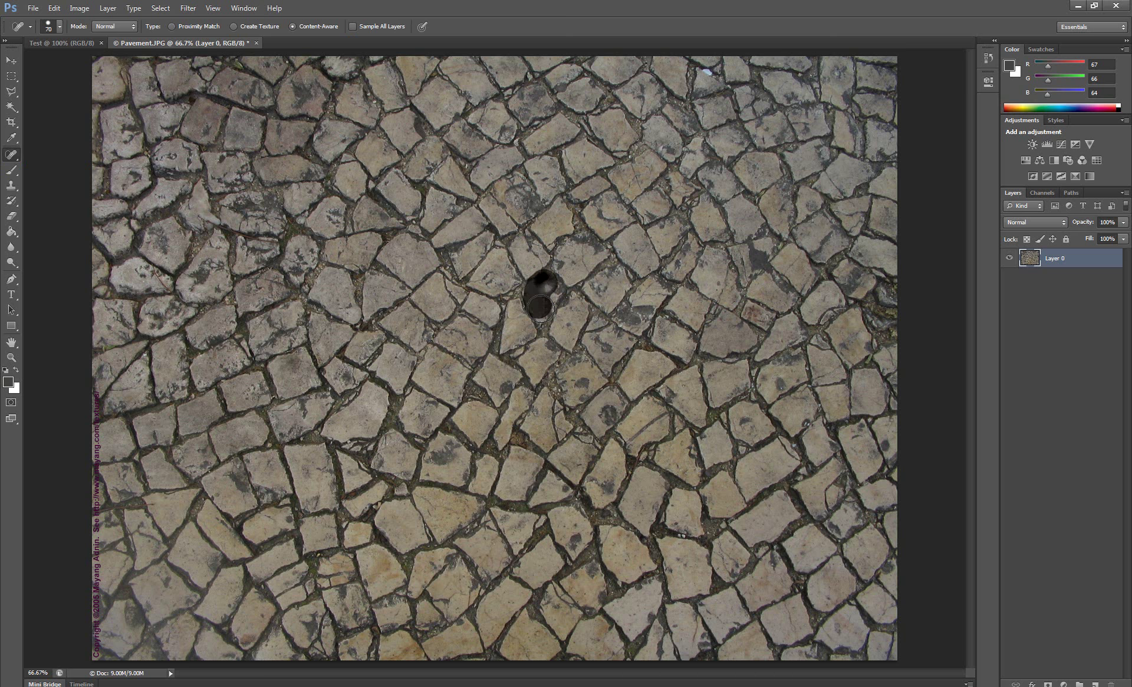
mouse_move(541, 285)
mouse_down()
mouse_move(560, 289)
mouse_move(539, 307)
mouse_up()
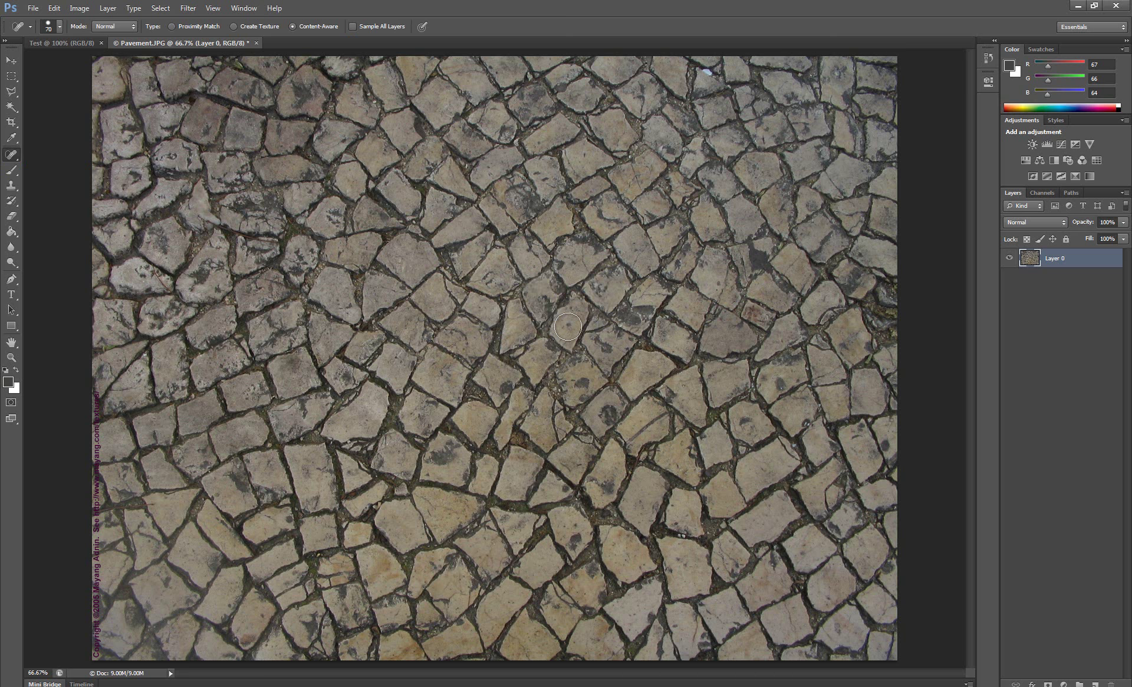
mouse_move(566, 328)
mouse_down()
mouse_move(547, 309)
mouse_move(567, 310)
mouse_up()
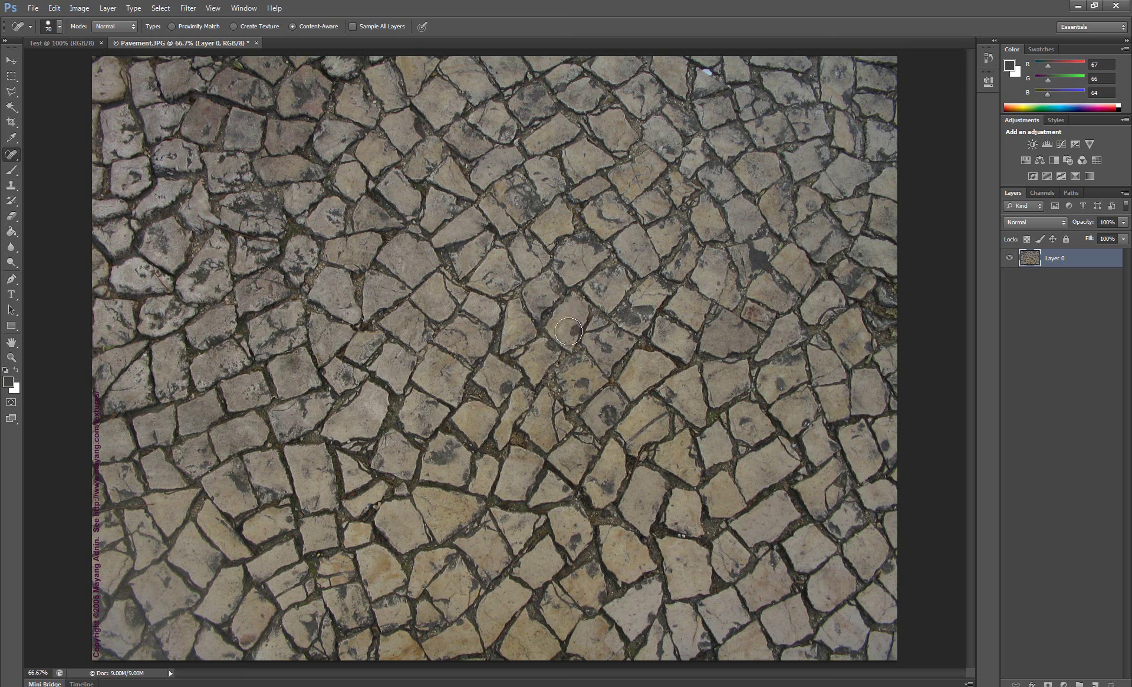
drag(571, 313, 537, 311)
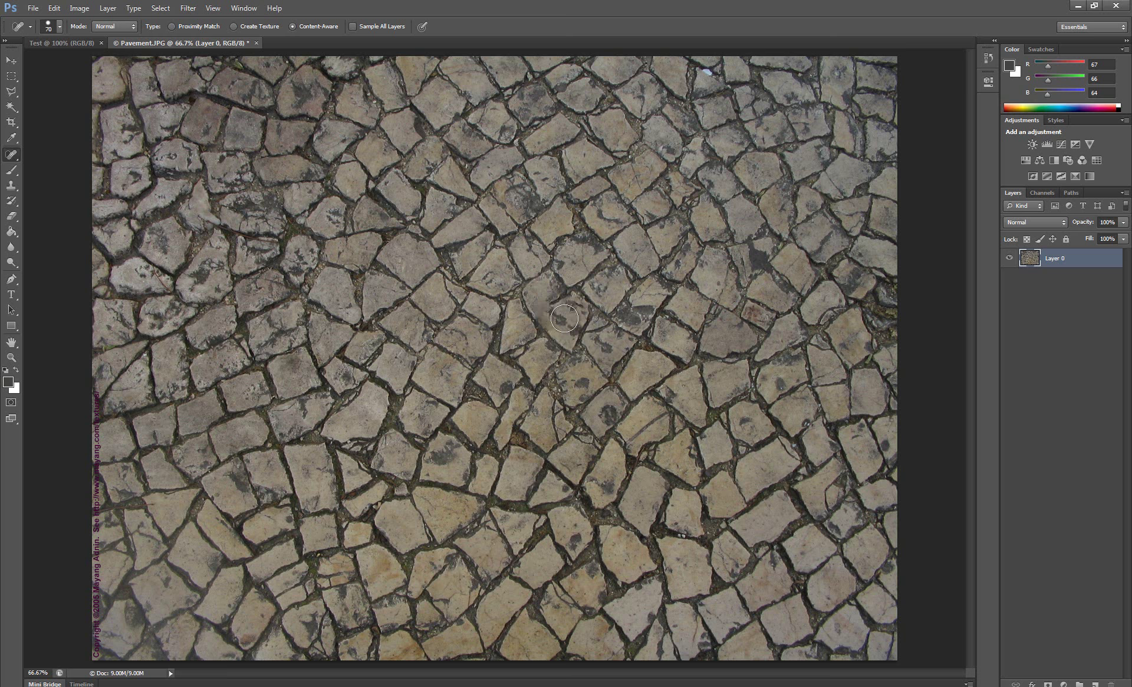
mouse_move(571, 313)
mouse_down()
mouse_move(553, 294)
mouse_move(559, 313)
mouse_move(589, 306)
mouse_move(573, 321)
mouse_up()
Zoom in on the healed area and step back through the last healing strokes.
key(z)
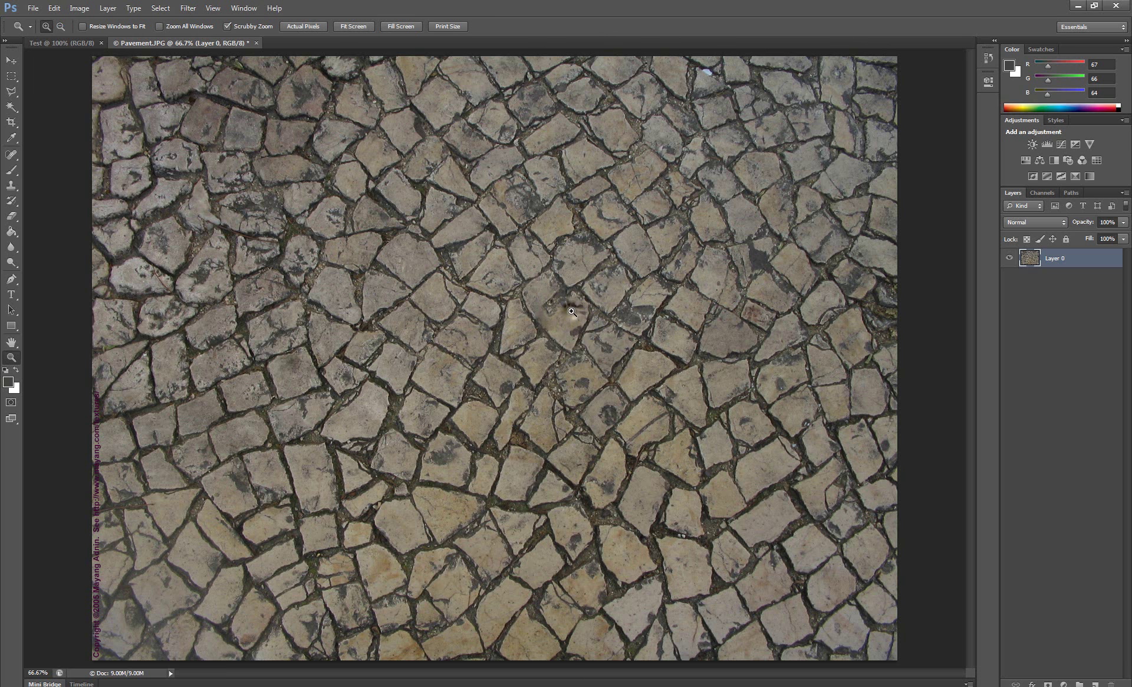
click(572, 321)
click(564, 313)
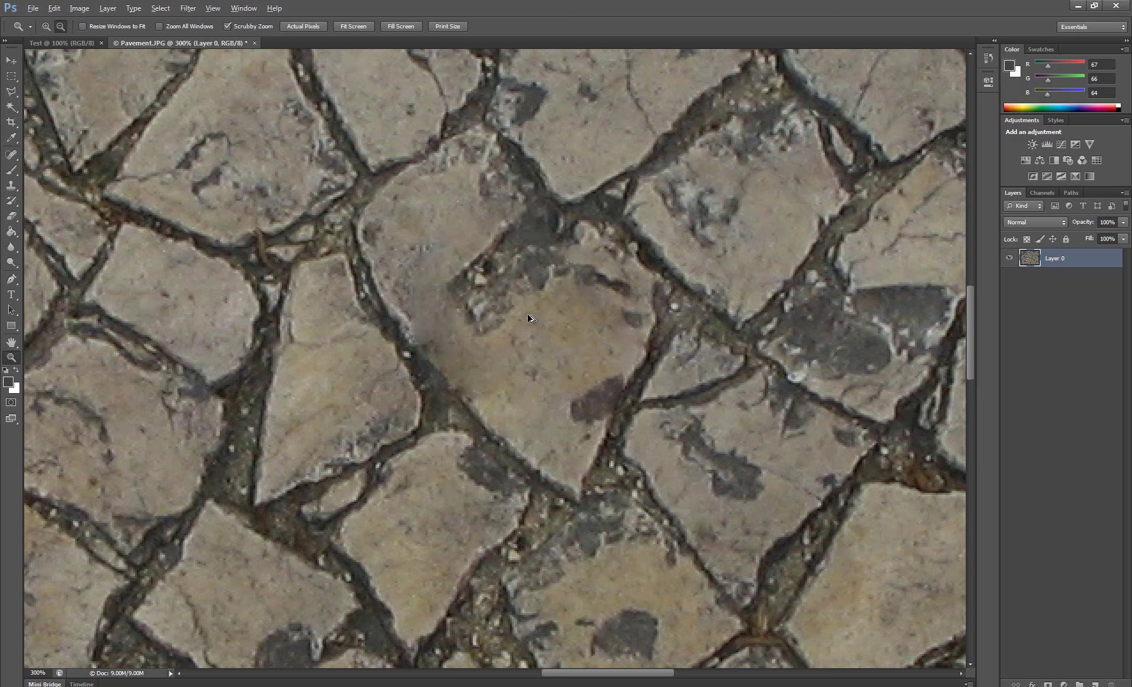
key(ctrl+z)
key(ctrl+alt+z)
key(ctrl+alt+z)
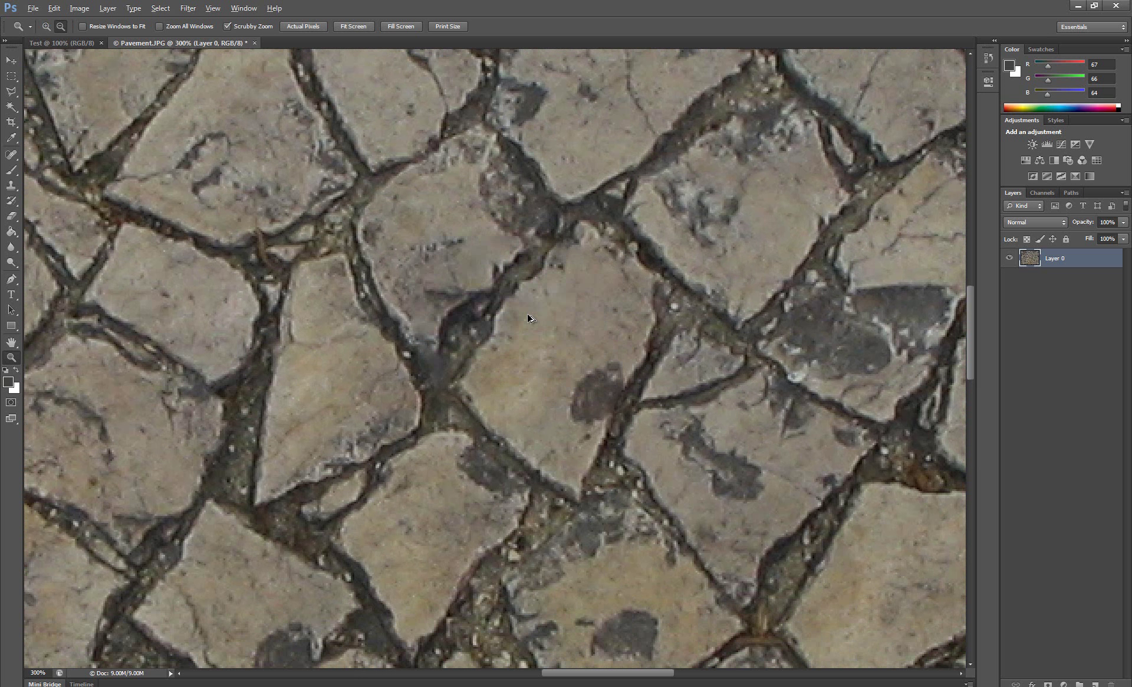
key(ctrl+alt+z)
key(ctrl+alt+z)
key(ctrl+alt+z)
key(ctrl+alt+z)
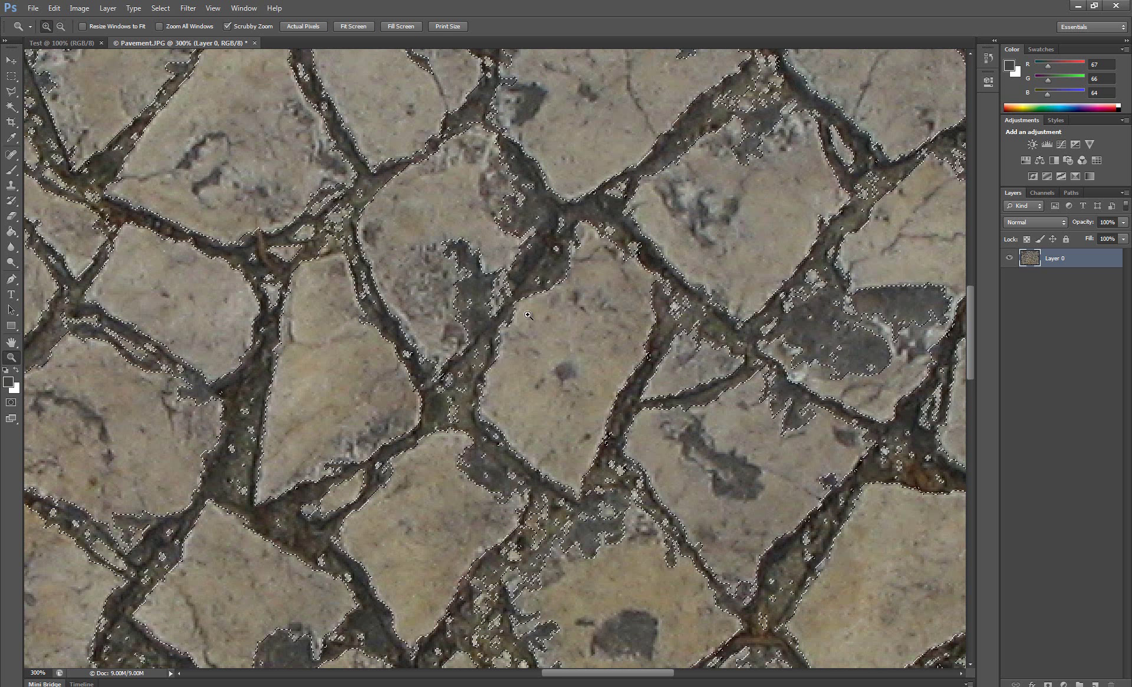
key(m)
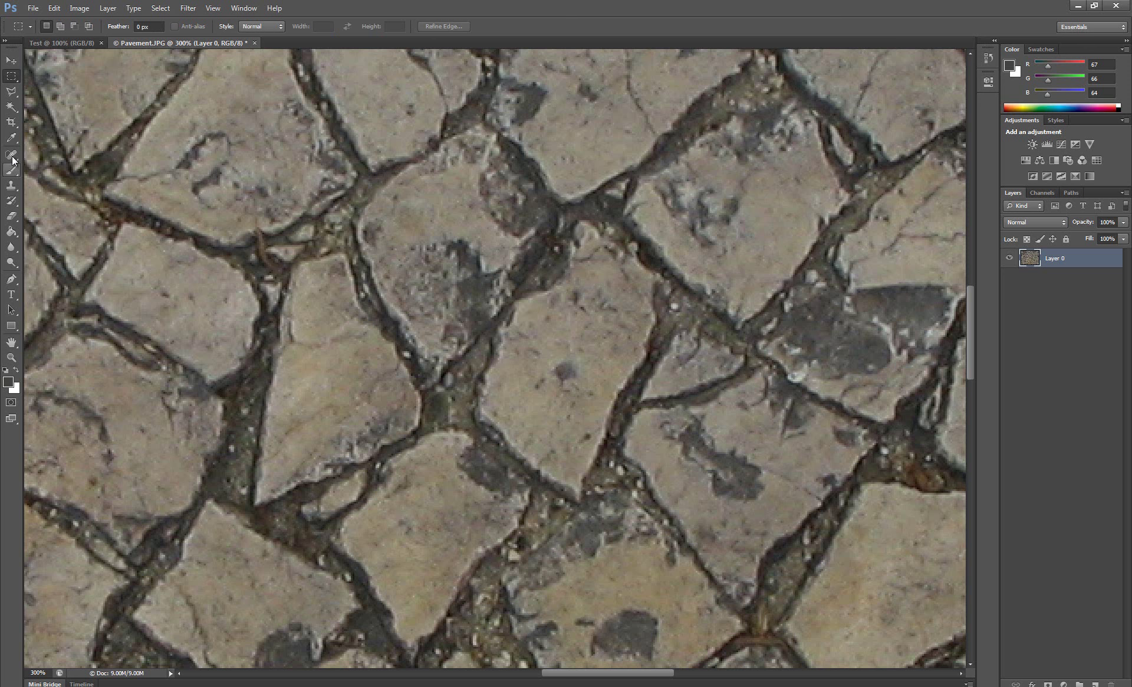
Shrink the Spot Healing Brush to about 45 px or slightly smaller.
click(12, 156)
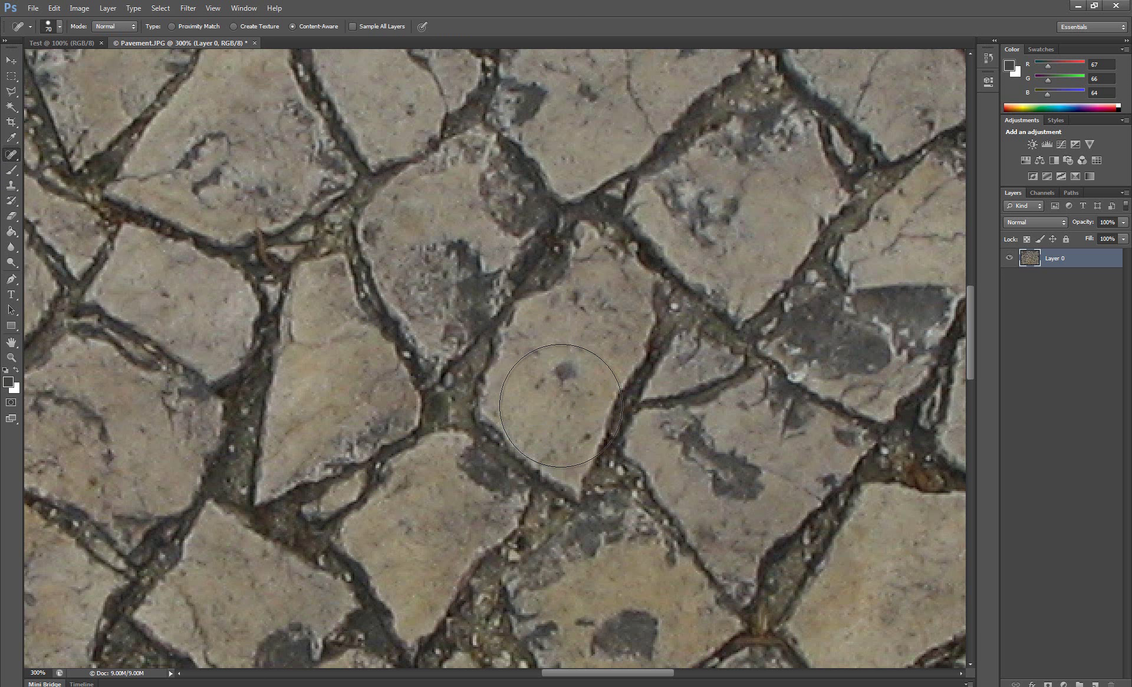
key(bracketleft)
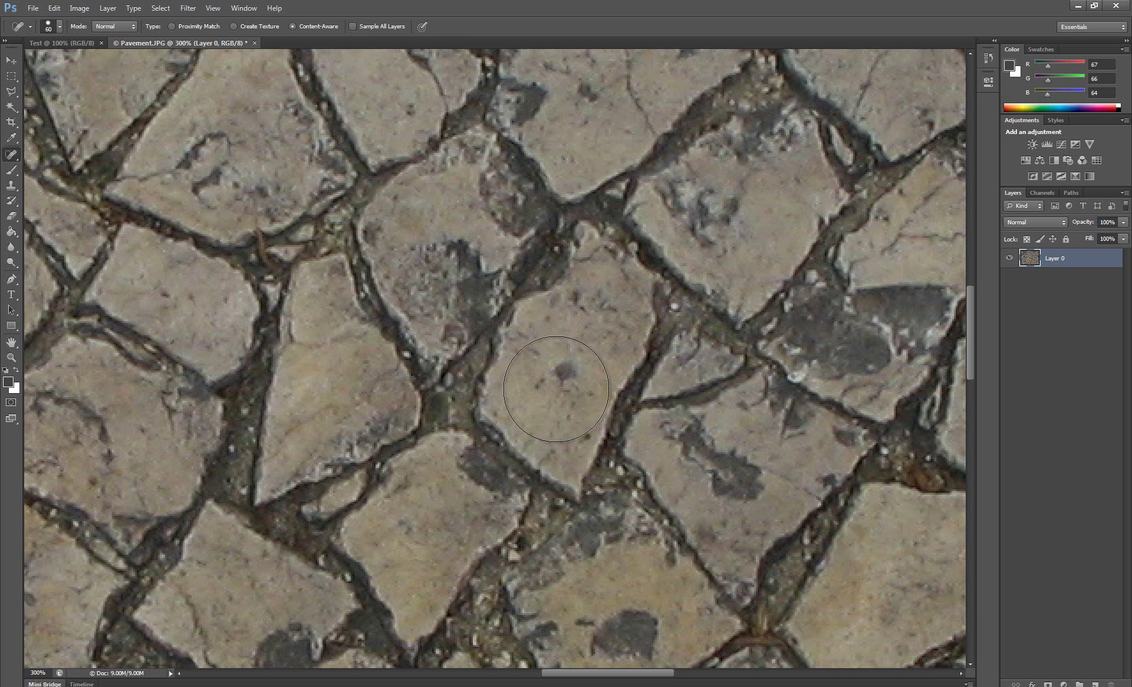
key(bracketleft)
key(bracketleft)
click(60, 27)
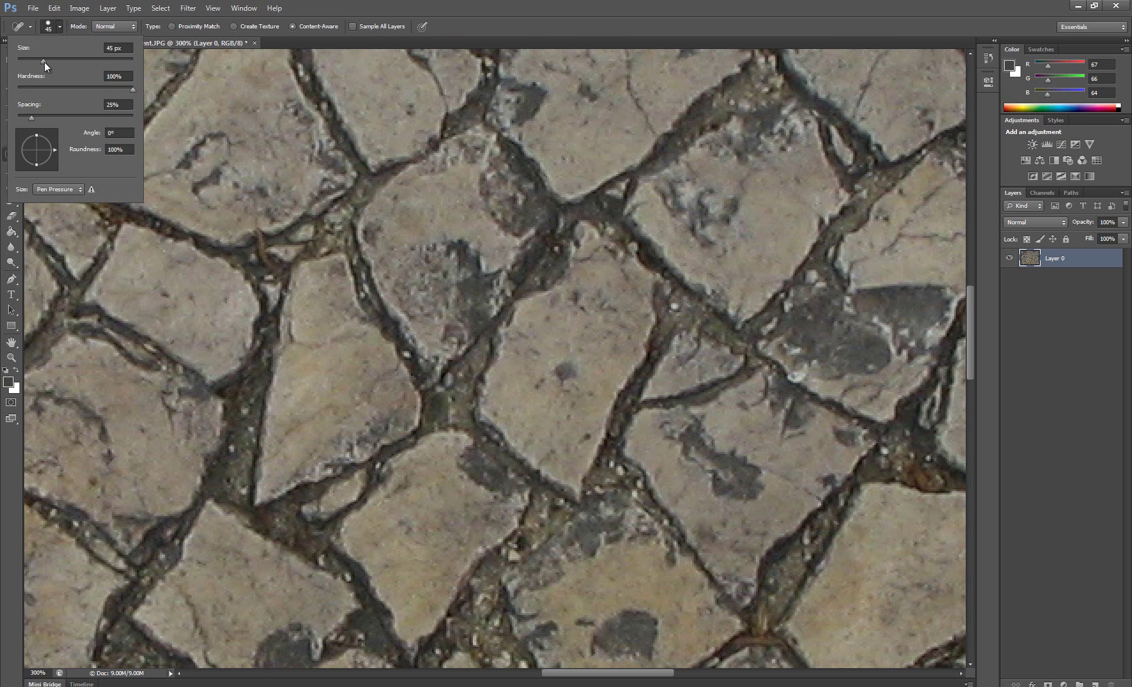
click(62, 26)
right_click(595, 347)
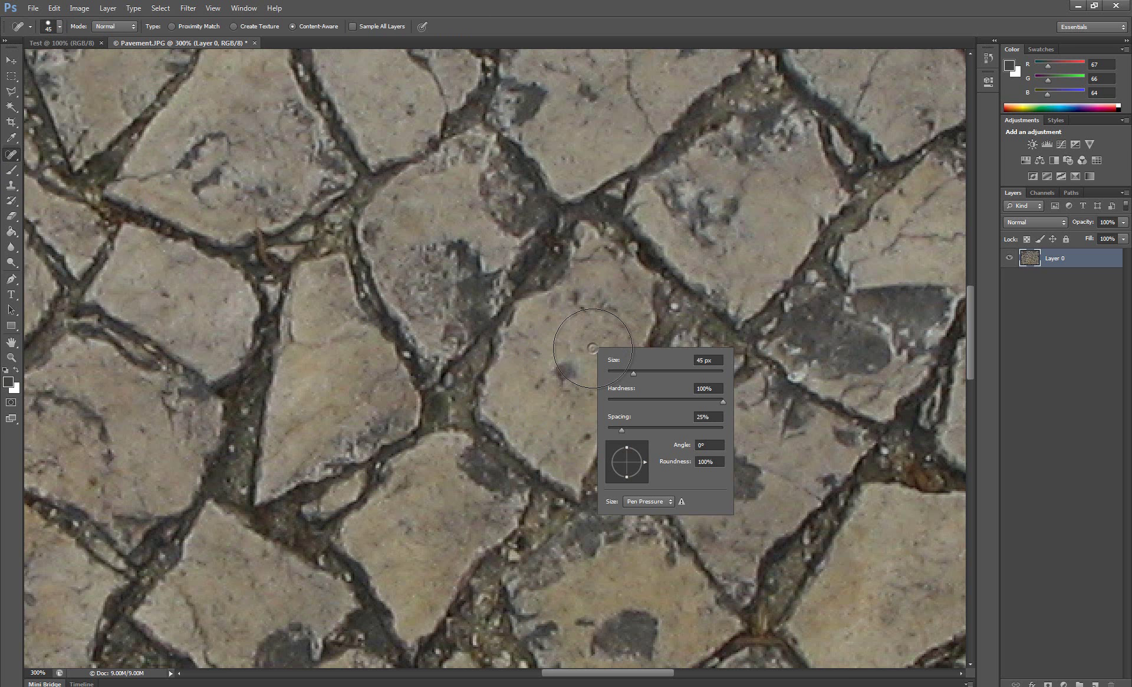
click(633, 373)
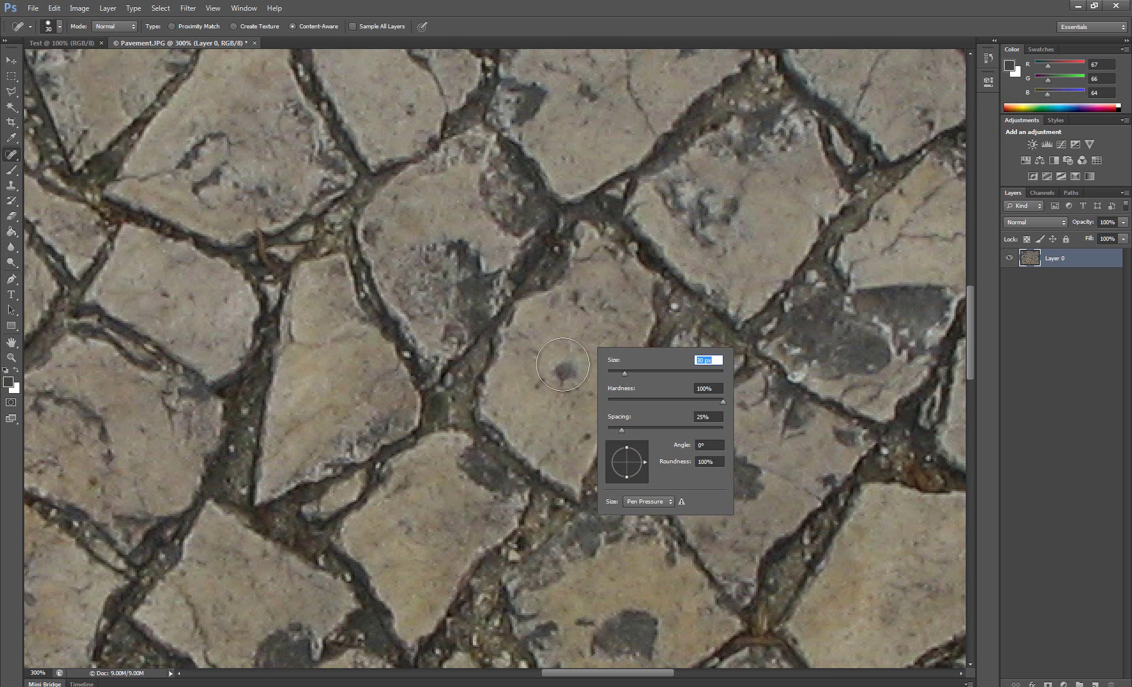
Heal the dark blotches on the central stone and fit the whole image on screen.
click(525, 410)
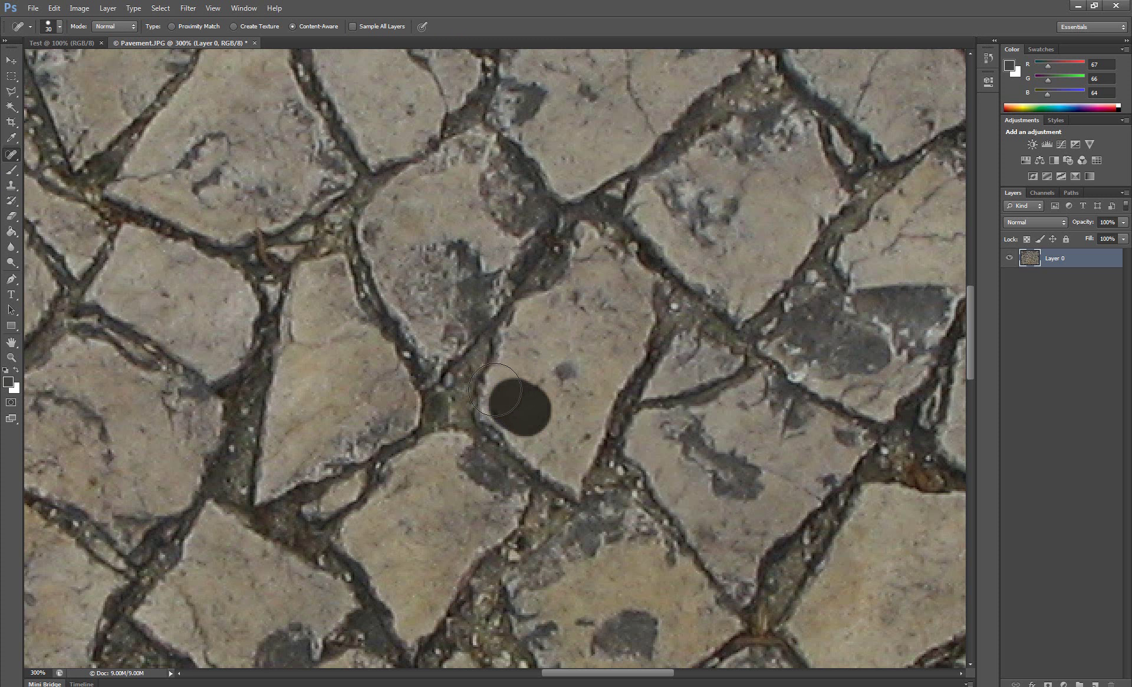
mouse_move(520, 406)
mouse_down()
mouse_move(436, 321)
mouse_move(414, 277)
mouse_move(429, 233)
mouse_move(482, 247)
mouse_move(507, 351)
mouse_move(463, 318)
mouse_move(451, 280)
mouse_move(504, 370)
mouse_up()
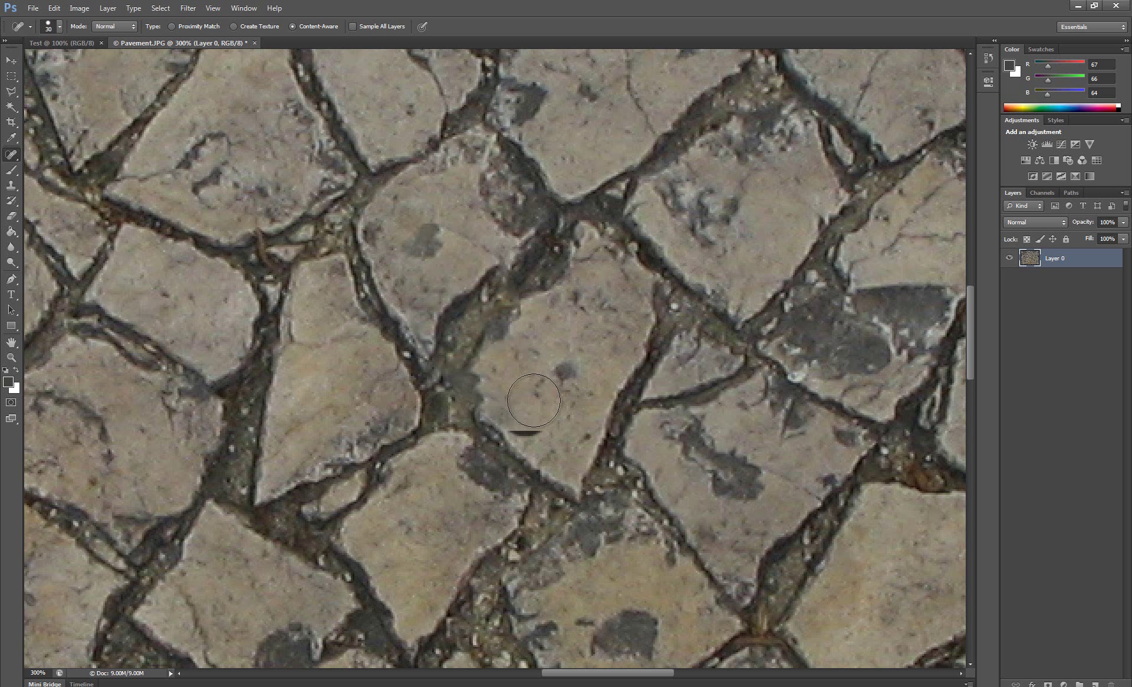
drag(533, 412, 436, 294)
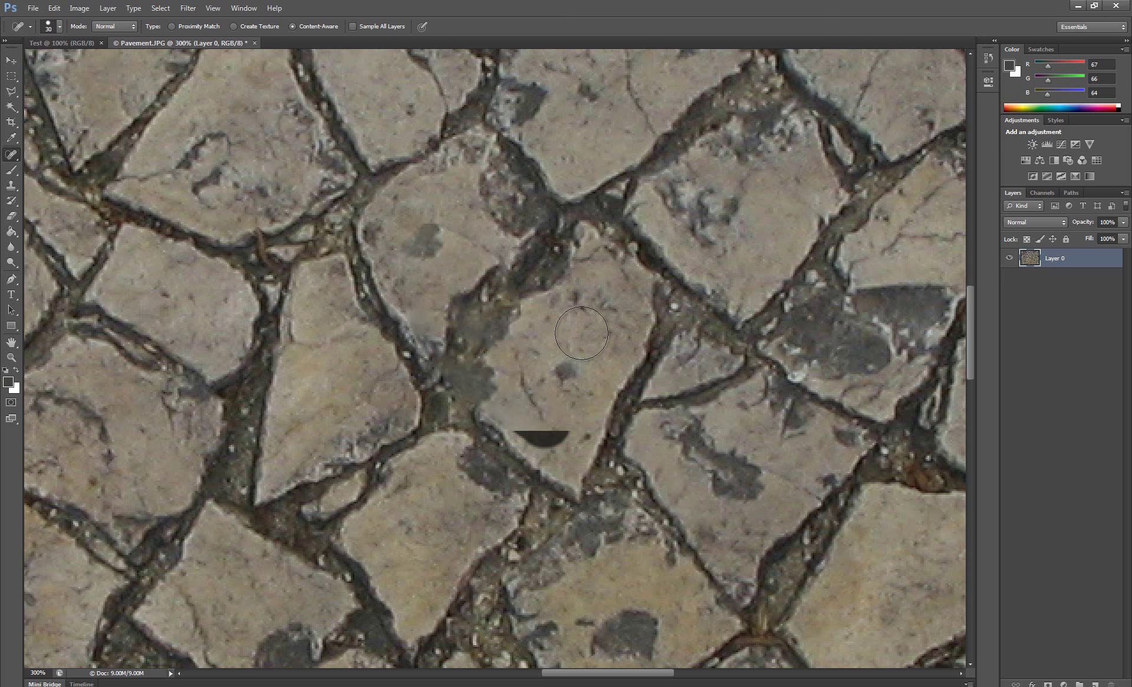
click(590, 323)
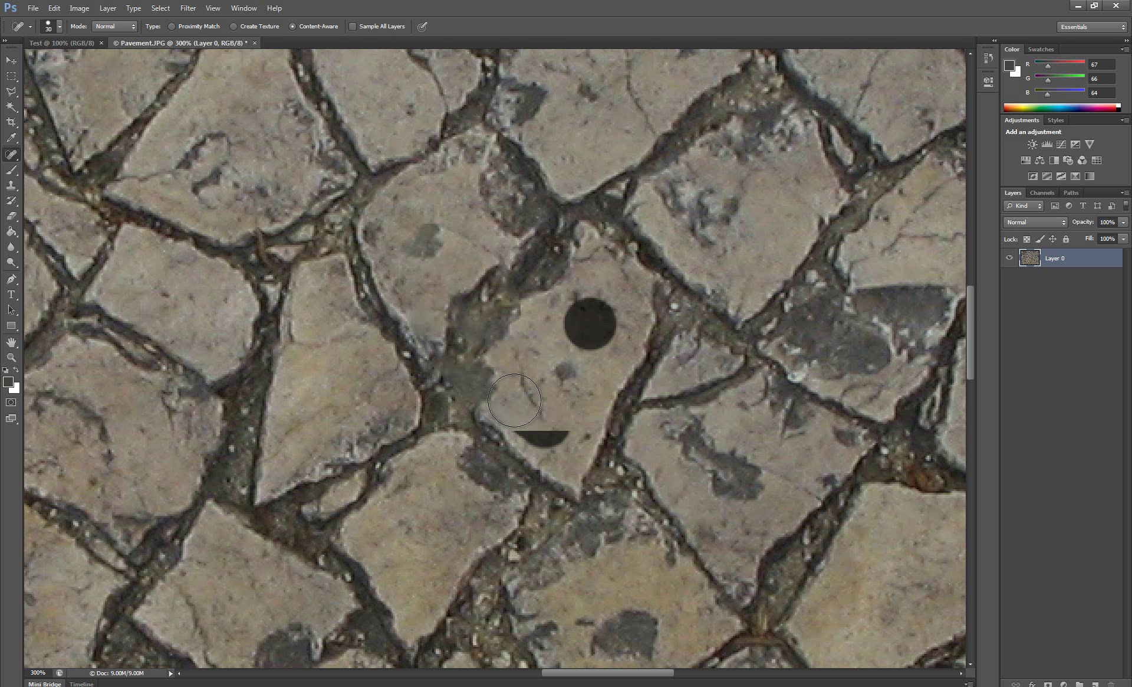
mouse_move(453, 348)
mouse_down()
mouse_move(509, 335)
mouse_move(513, 354)
mouse_up()
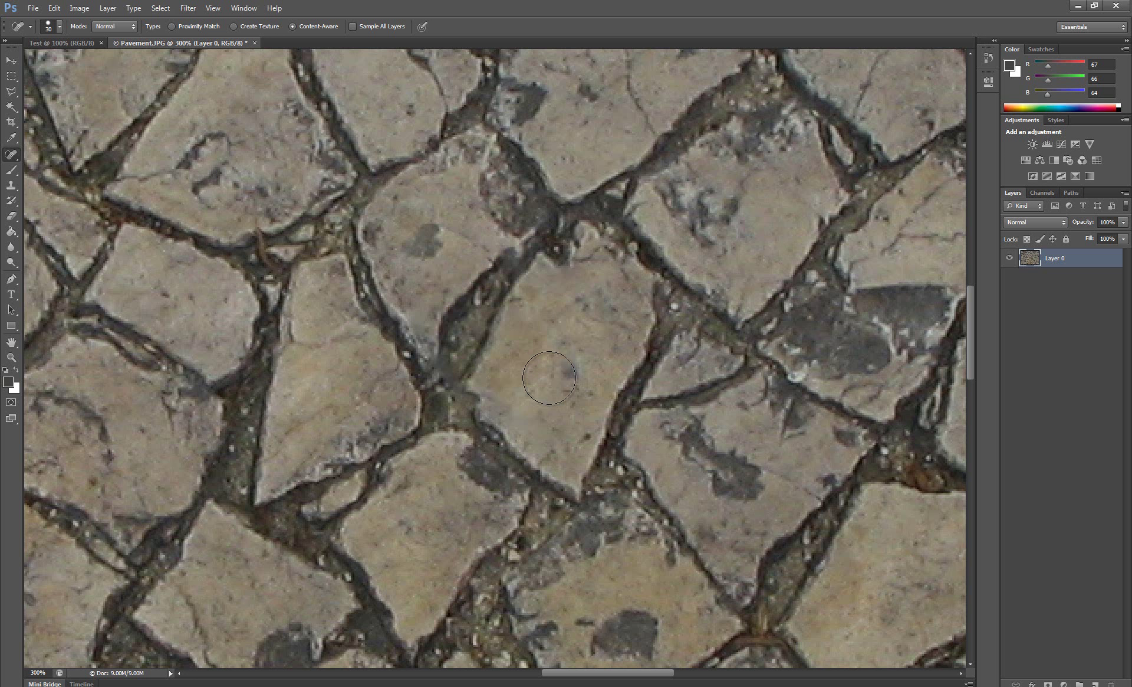
key(m)
double_click(11, 342)
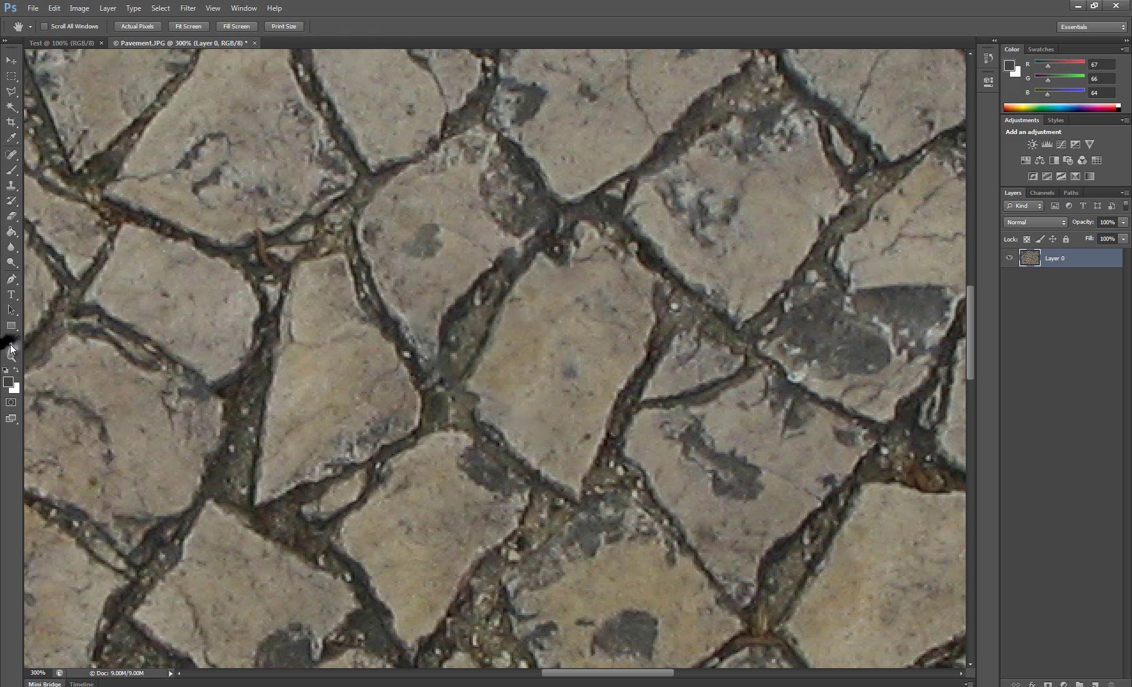
Paint a grey test spiral on the pavement with a 43 px Brush.
click(12, 172)
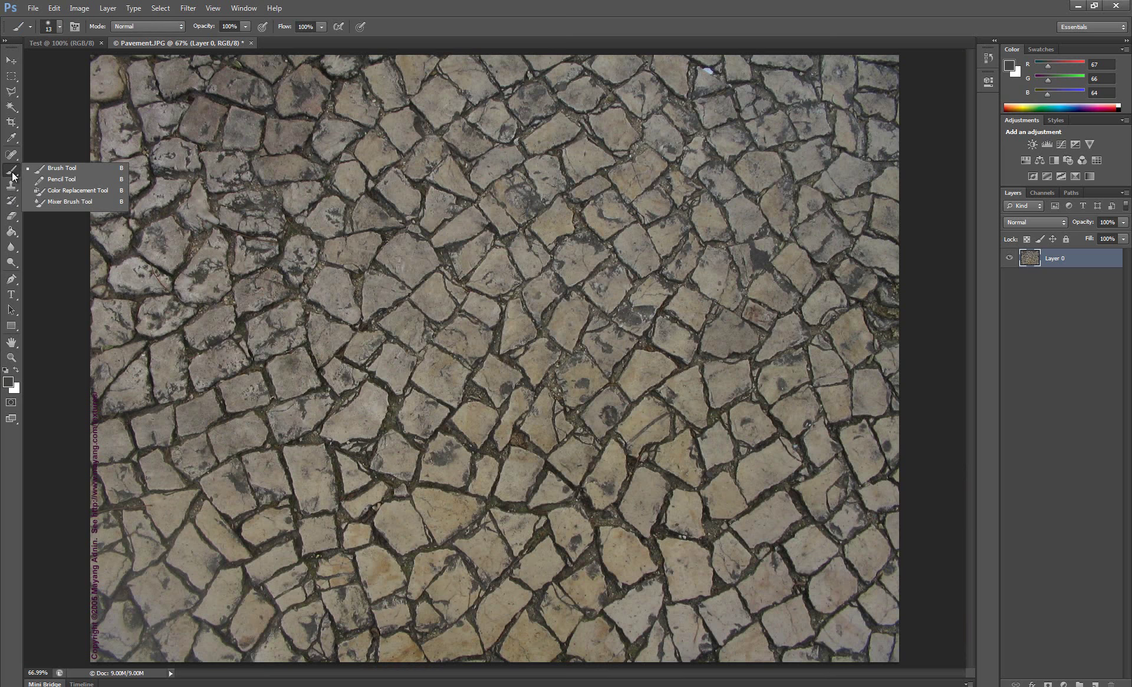
click(72, 168)
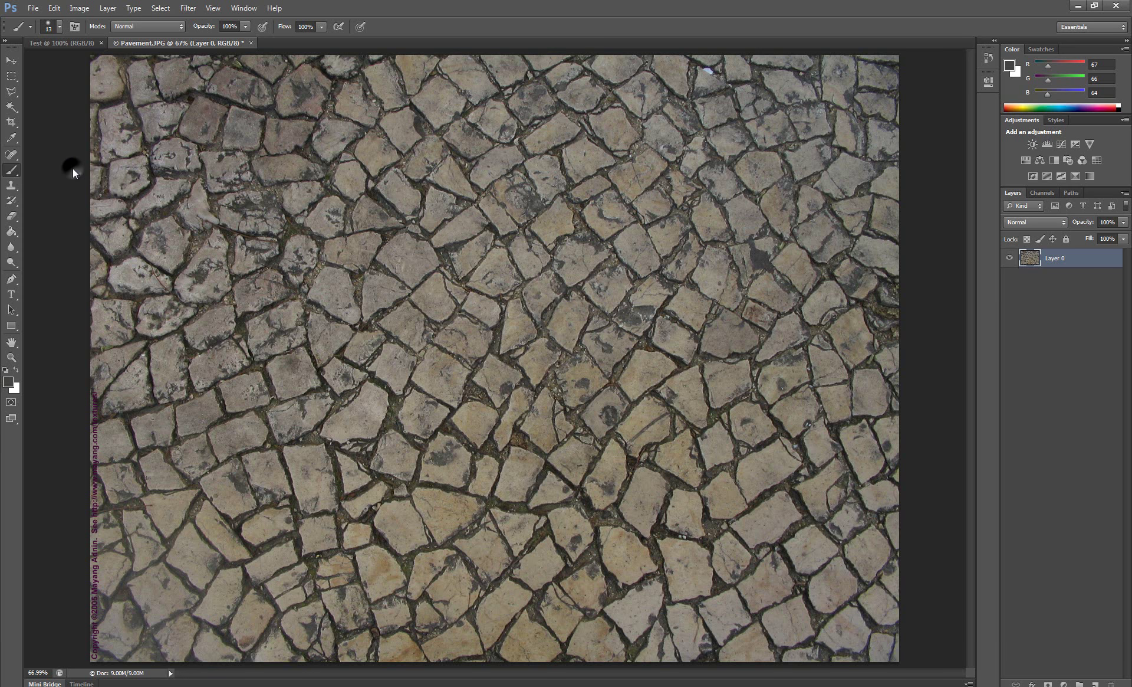
right_click(421, 362)
drag(444, 390, 468, 390)
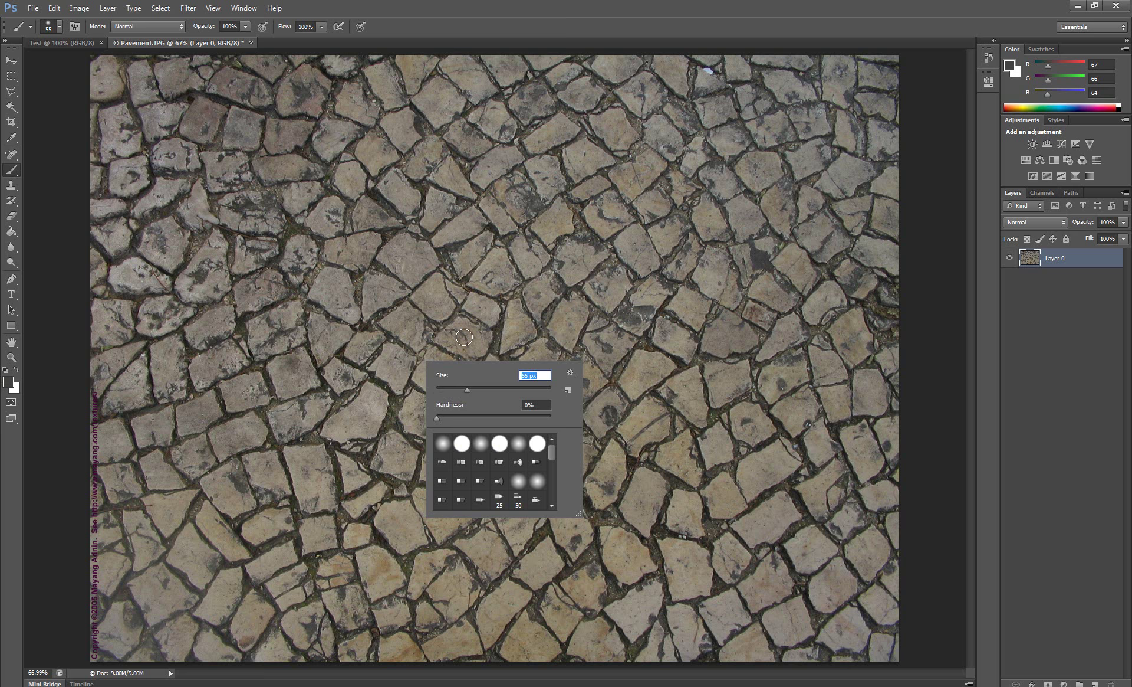
mouse_move(487, 278)
mouse_down()
mouse_move(557, 224)
mouse_move(501, 289)
mouse_move(569, 304)
mouse_move(502, 342)
mouse_move(570, 408)
mouse_move(431, 440)
mouse_move(593, 448)
mouse_move(416, 505)
mouse_move(404, 495)
mouse_up()
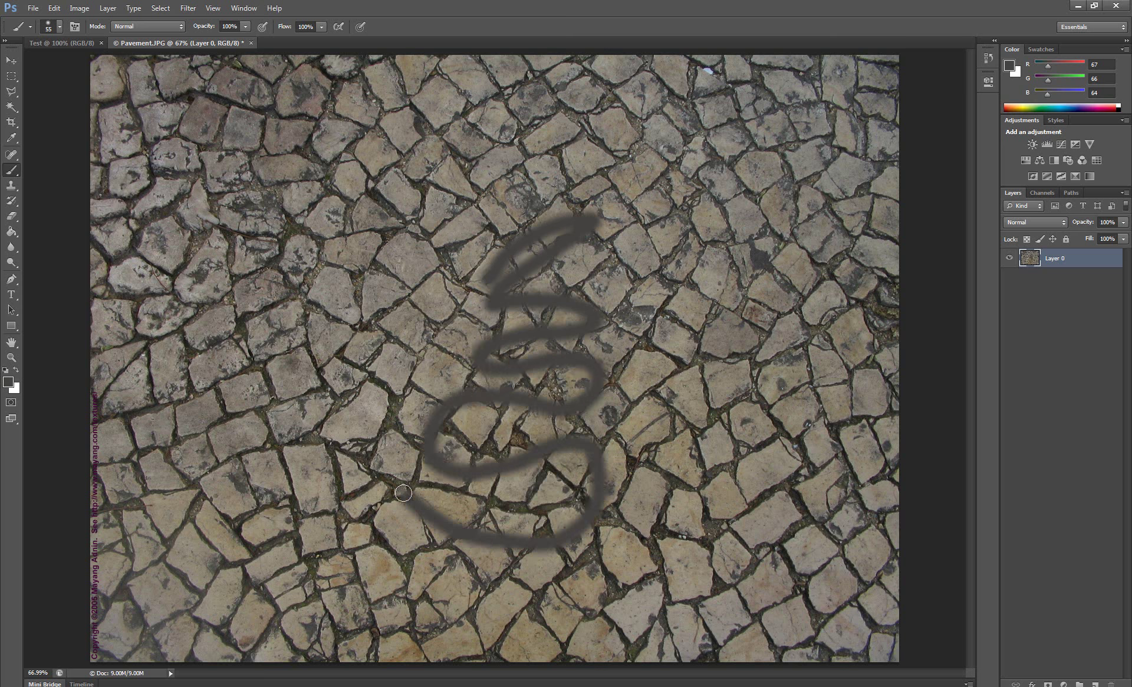
Set the foreground to orange ffaa00, paint a test zigzag, then undo both strokes.
click(11, 384)
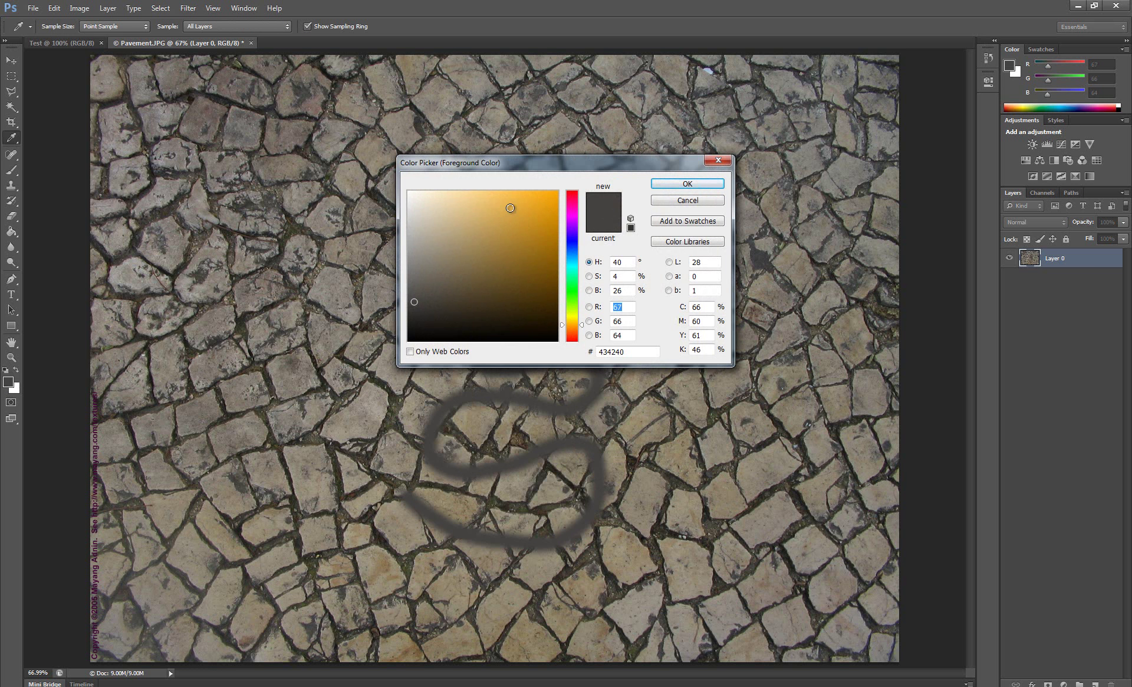
drag(505, 207, 557, 192)
click(688, 184)
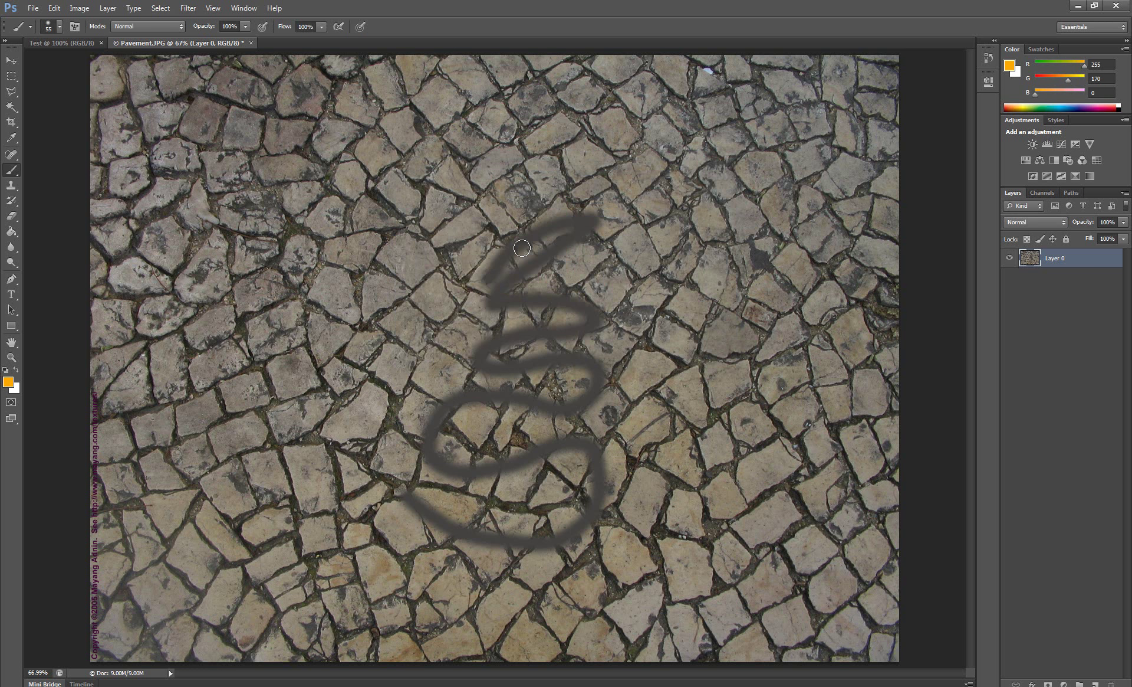
mouse_move(474, 268)
mouse_down()
mouse_move(586, 214)
mouse_move(531, 272)
mouse_move(590, 309)
mouse_move(534, 354)
mouse_move(614, 422)
mouse_up()
mouse_move(528, 435)
mouse_down()
mouse_move(469, 451)
mouse_move(542, 526)
mouse_move(423, 519)
mouse_up()
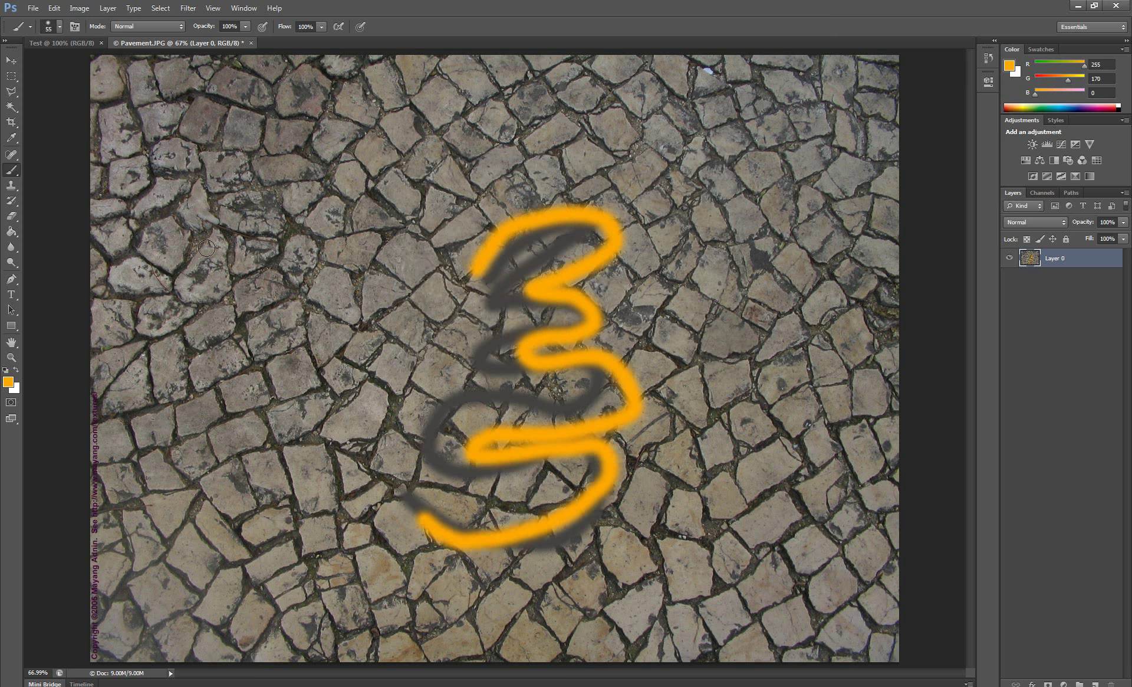
key(ctrl+alt+z)
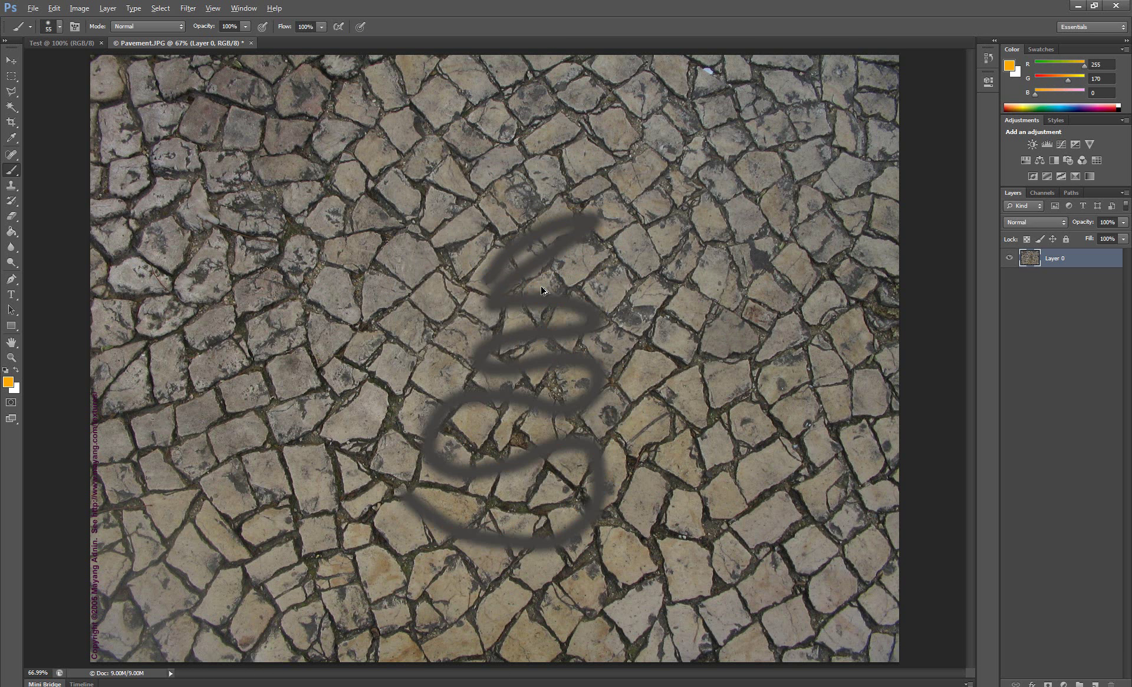
key(ctrl+alt+z)
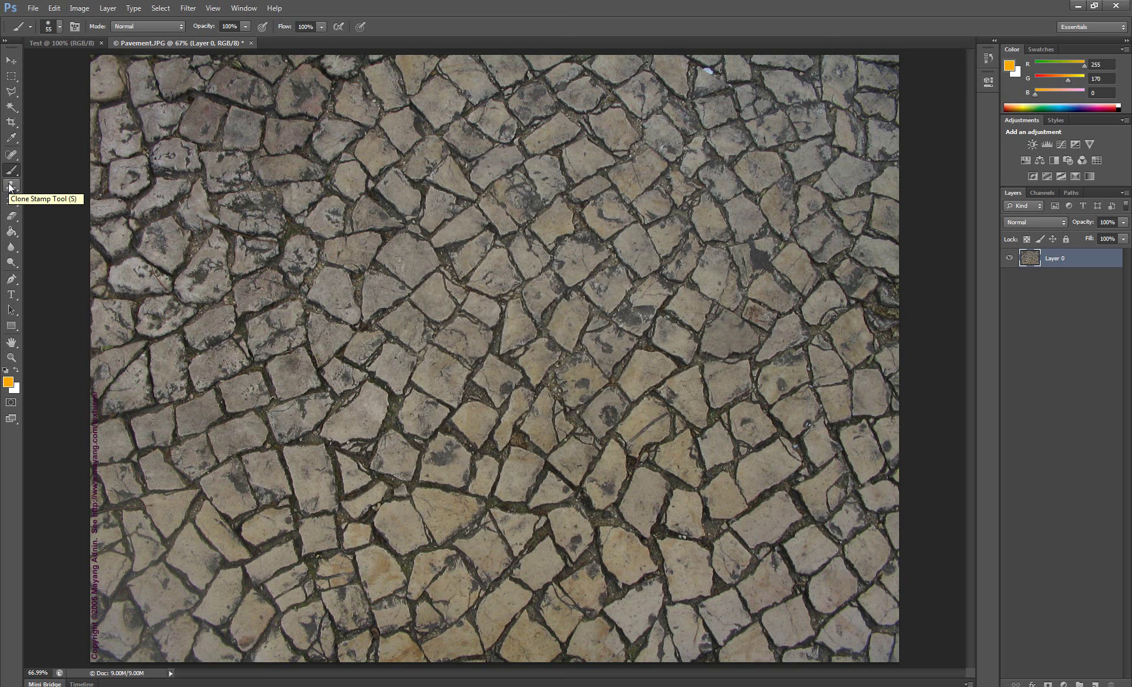
click(10, 187)
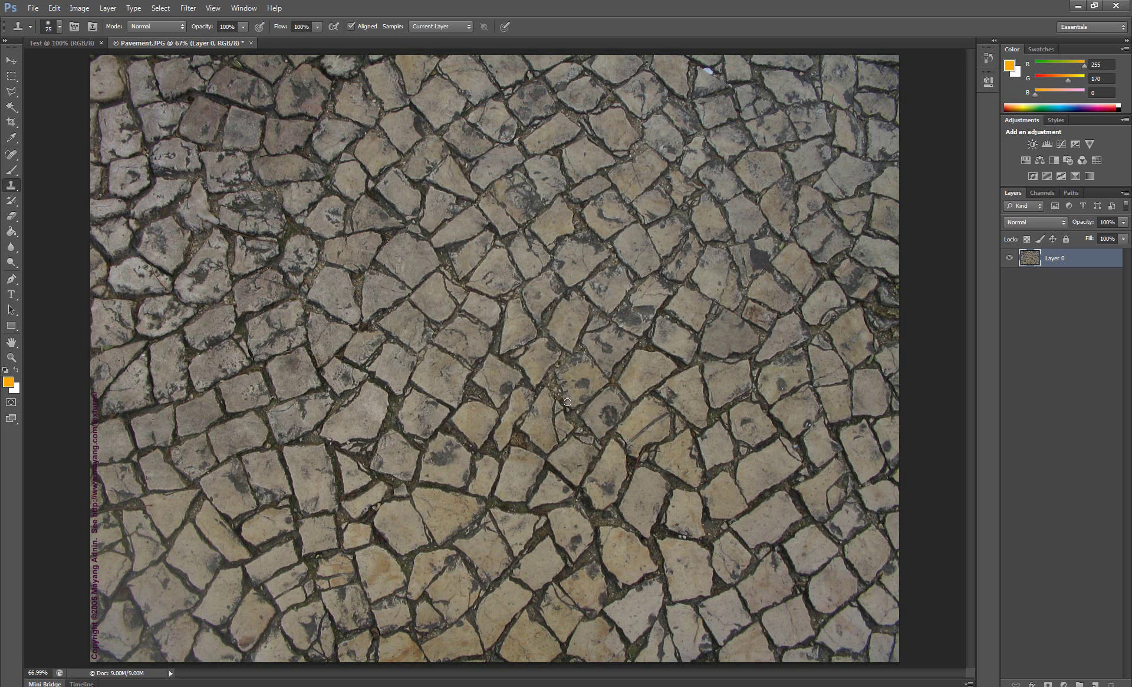
key(bracketright)
key(bracketright)
key(bracketright)
key(bracketright)
alt+click(340, 427)
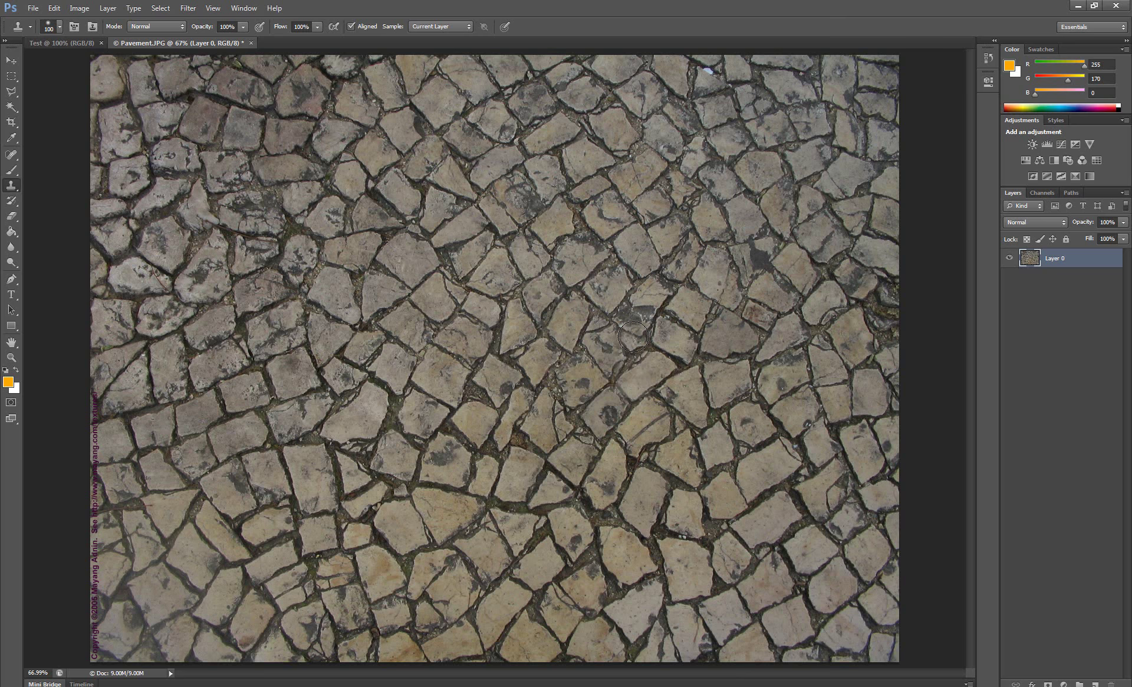
mouse_move(635, 272)
mouse_down()
mouse_move(733, 286)
mouse_move(696, 315)
mouse_move(688, 342)
mouse_move(706, 415)
mouse_move(743, 407)
mouse_move(708, 439)
mouse_move(737, 420)
mouse_up()
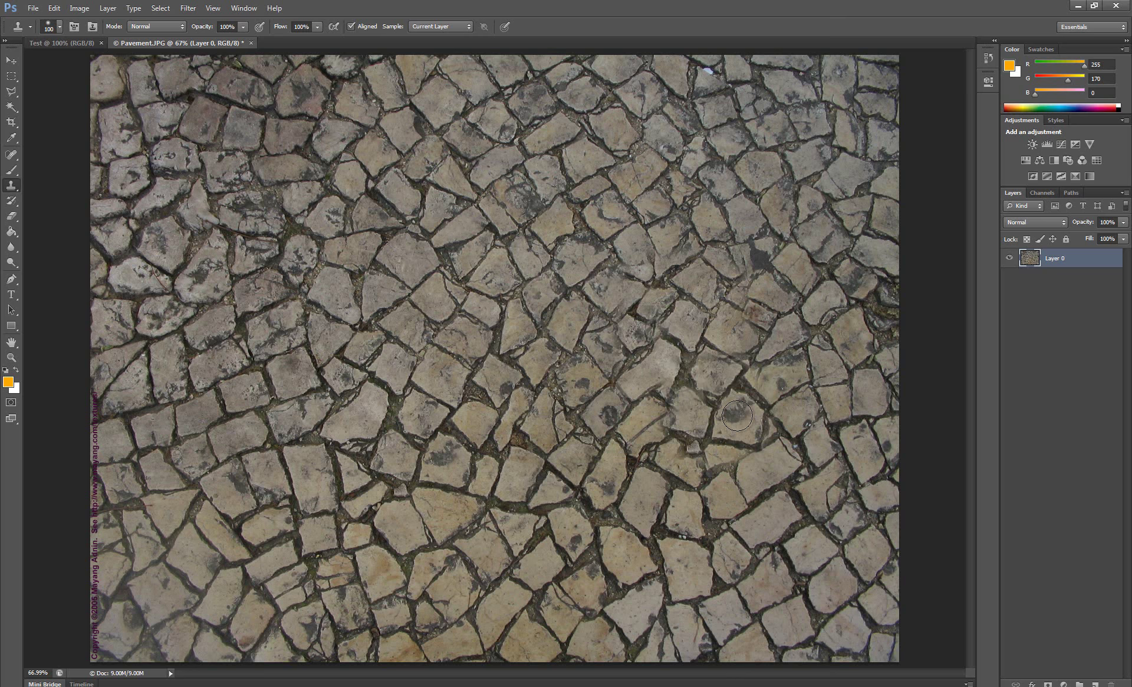
mouse_move(737, 416)
mouse_down()
mouse_move(740, 398)
mouse_move(767, 384)
mouse_move(789, 316)
mouse_move(837, 298)
mouse_move(822, 354)
mouse_move(778, 401)
mouse_move(760, 450)
mouse_up()
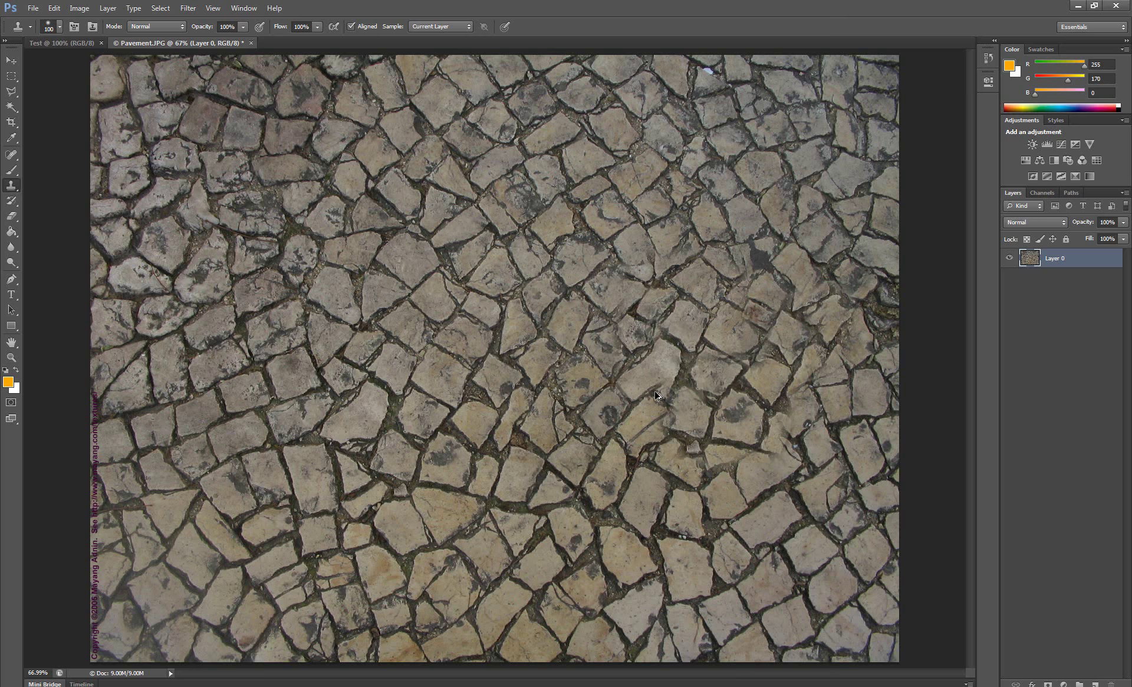
key(ctrl+z)
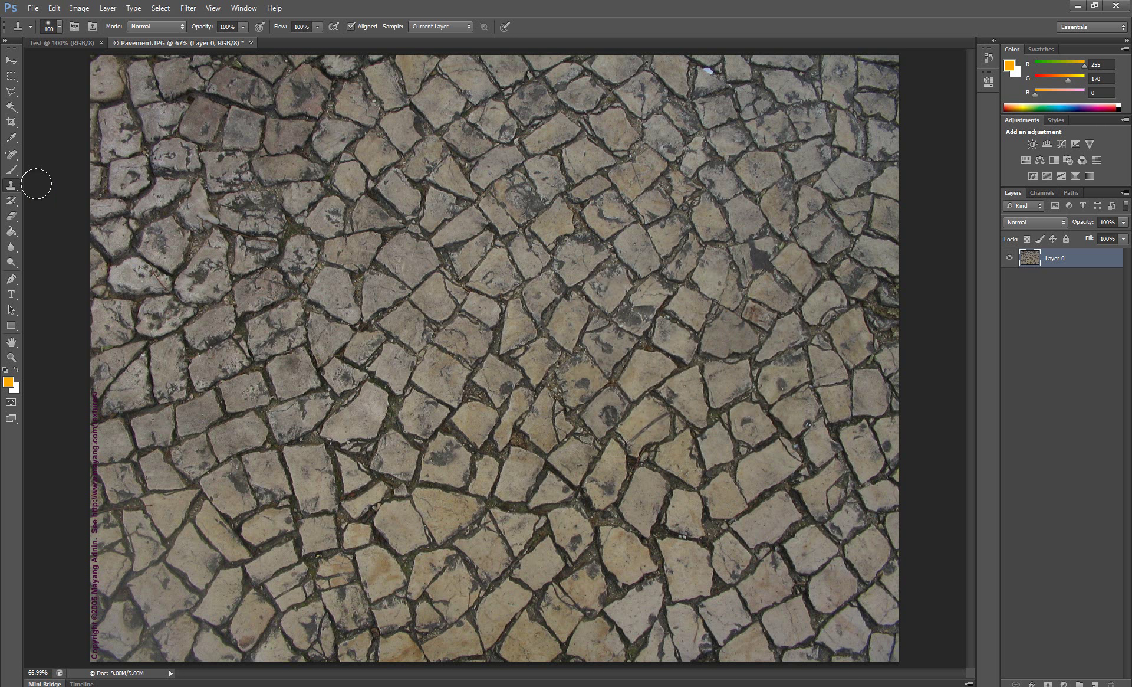
Erase a round hole and a straight line from the pavement with a size-125 Eraser.
click(12, 200)
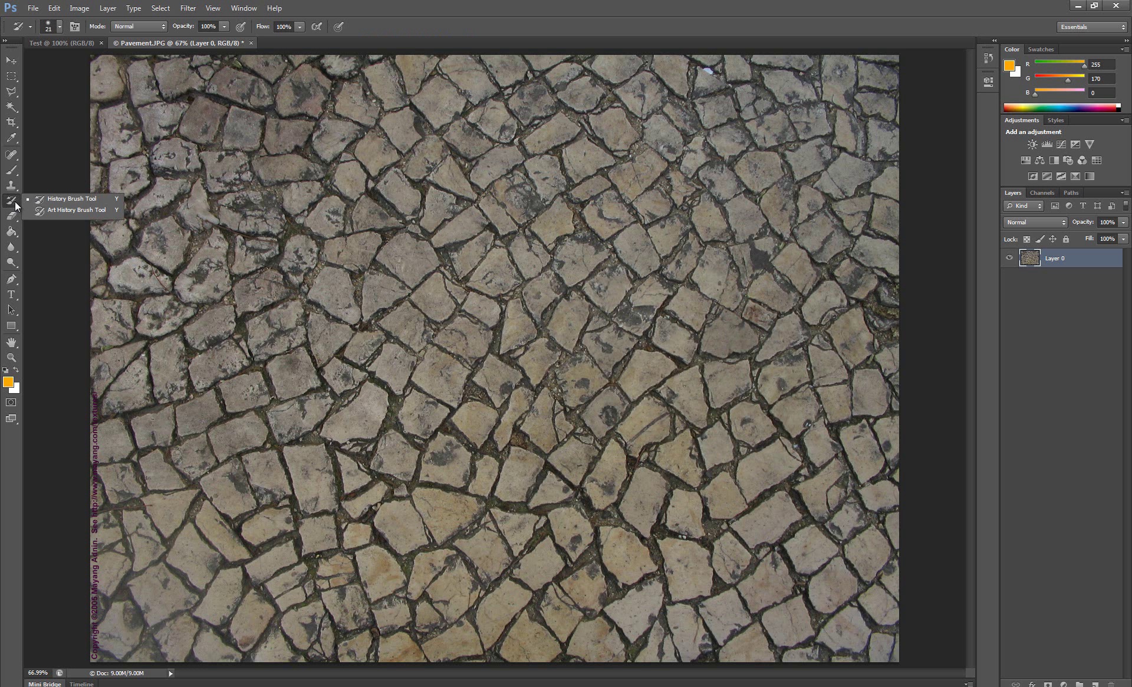
click(80, 201)
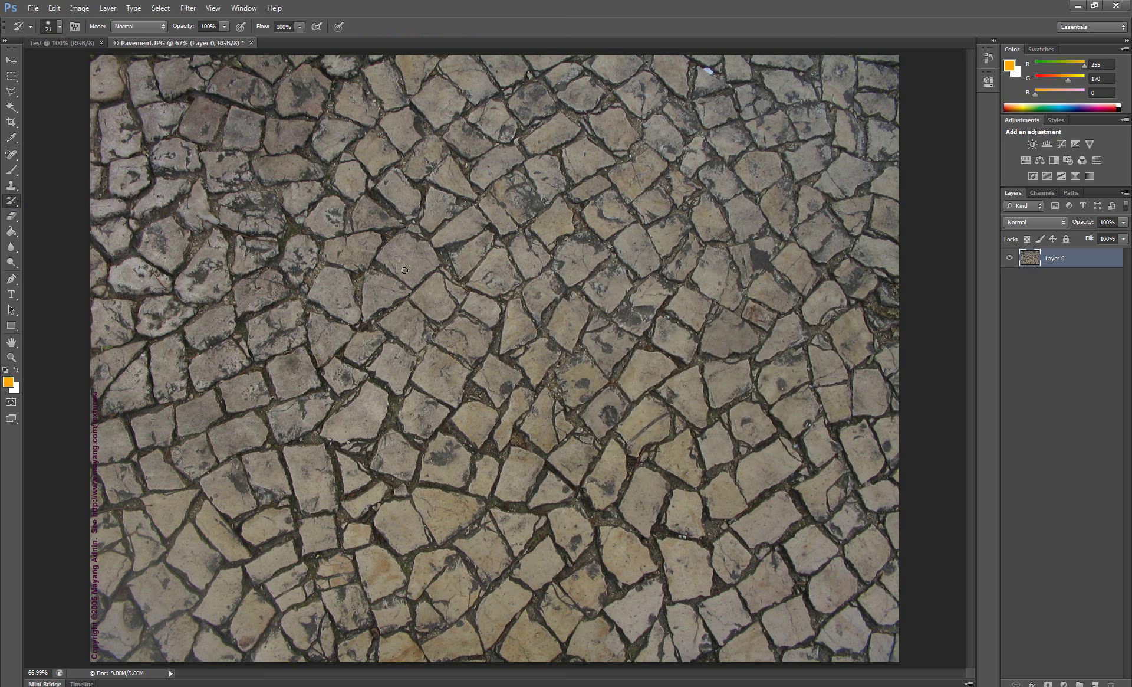
click(11, 217)
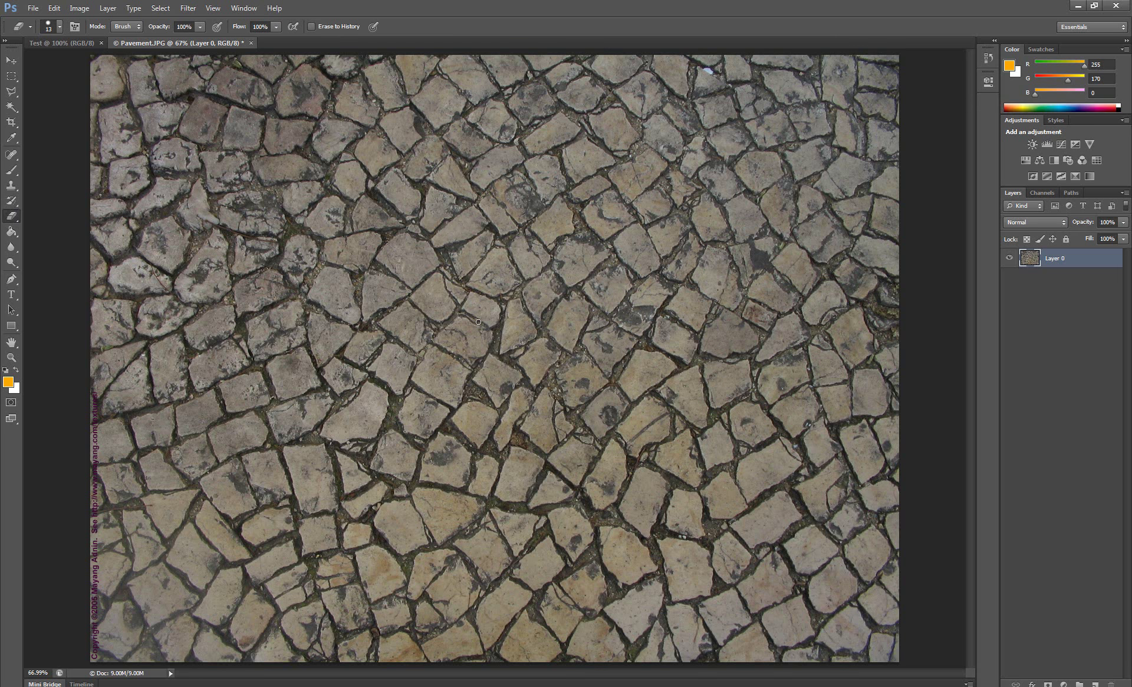
key(bracketright)
key(bracketright)
key(bracketright)
click(504, 342)
shift+click(404, 430)
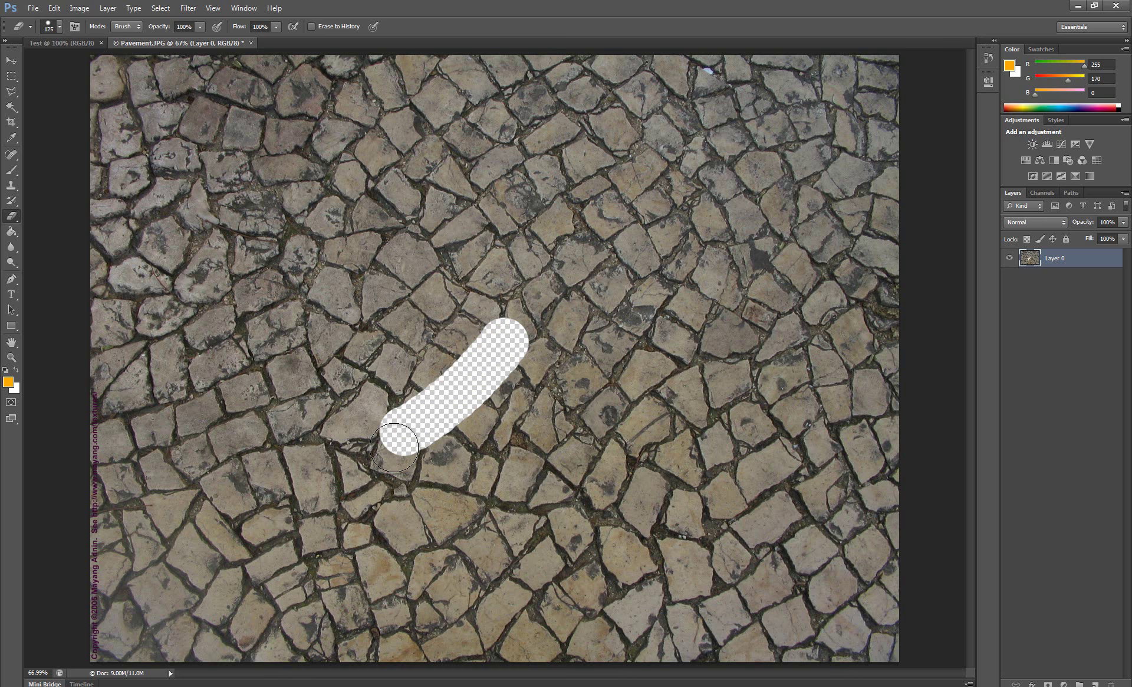
Erase a soft-edged band with lowered hardness, then step back to restore the erased area.
right_click(582, 220)
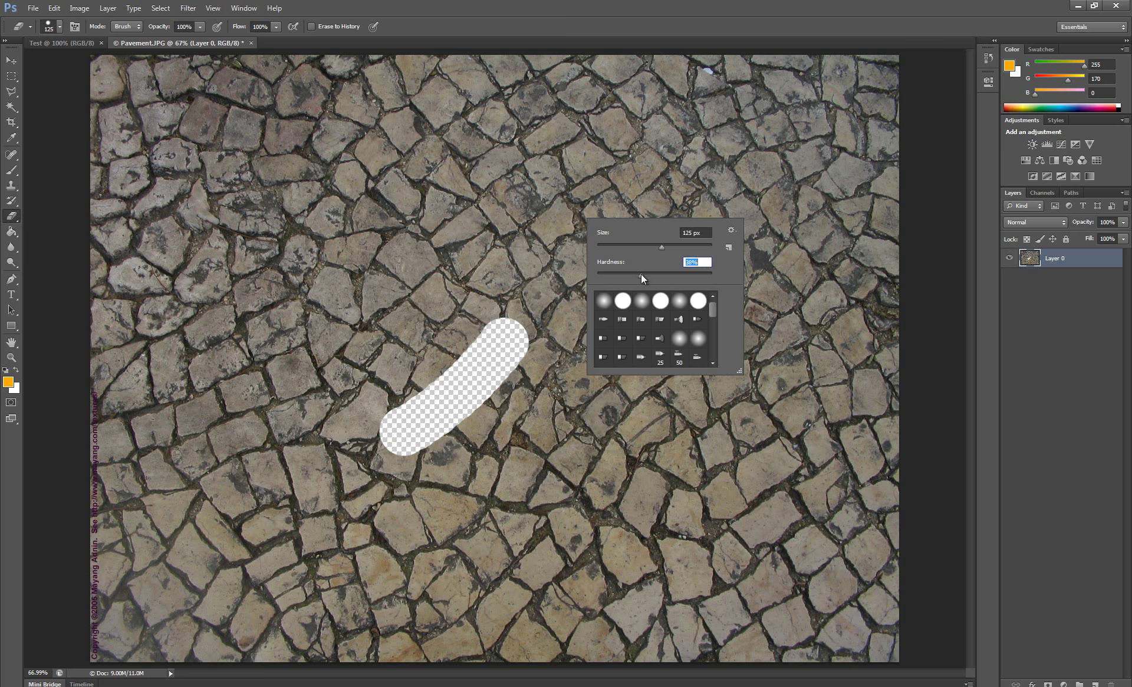
drag(641, 273, 639, 274)
mouse_move(519, 197)
mouse_down()
mouse_move(480, 213)
mouse_move(392, 391)
mouse_up()
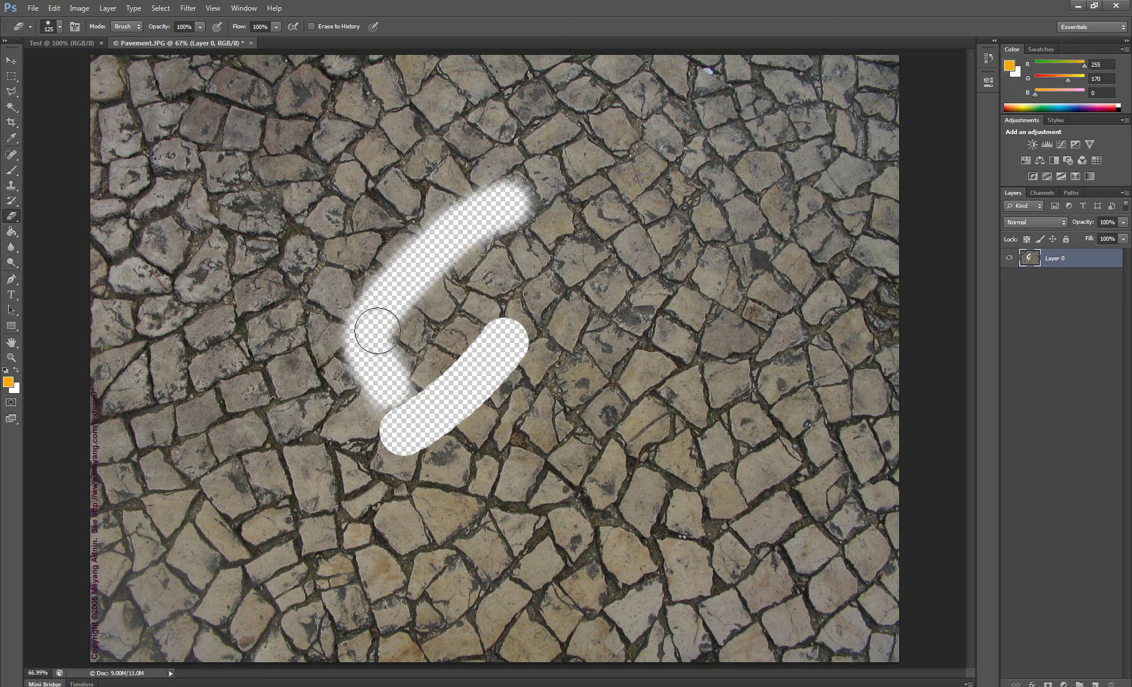
mouse_move(378, 330)
mouse_down()
mouse_move(379, 377)
mouse_move(404, 423)
mouse_move(394, 415)
mouse_move(391, 403)
mouse_move(413, 425)
mouse_up()
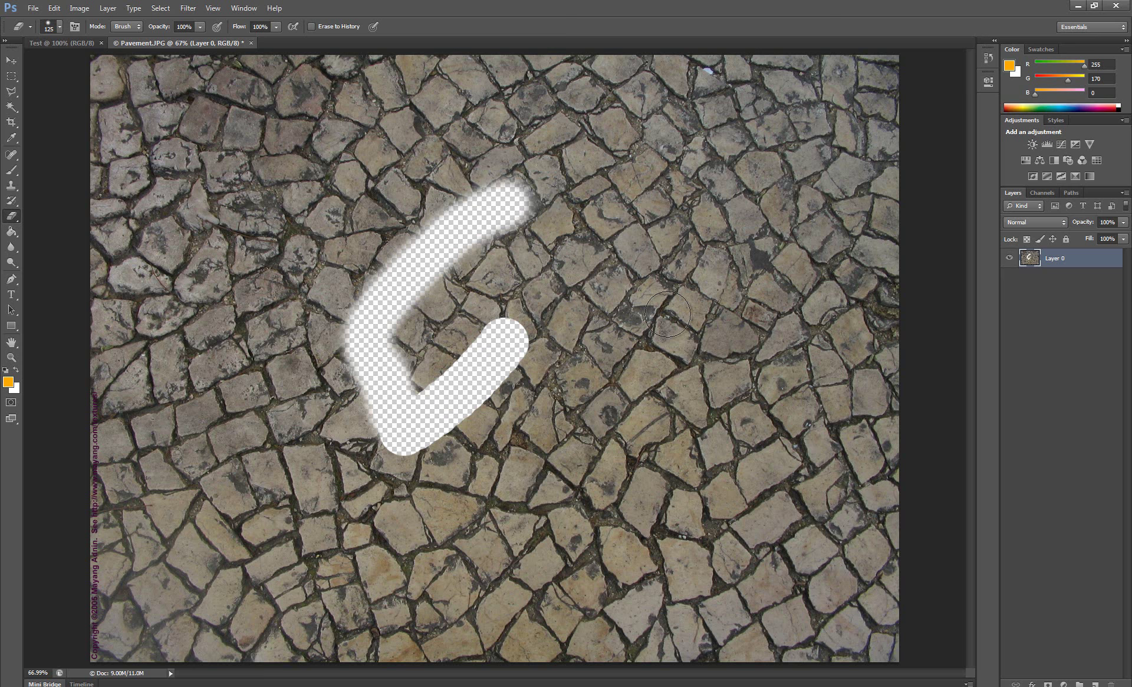
right_click(742, 263)
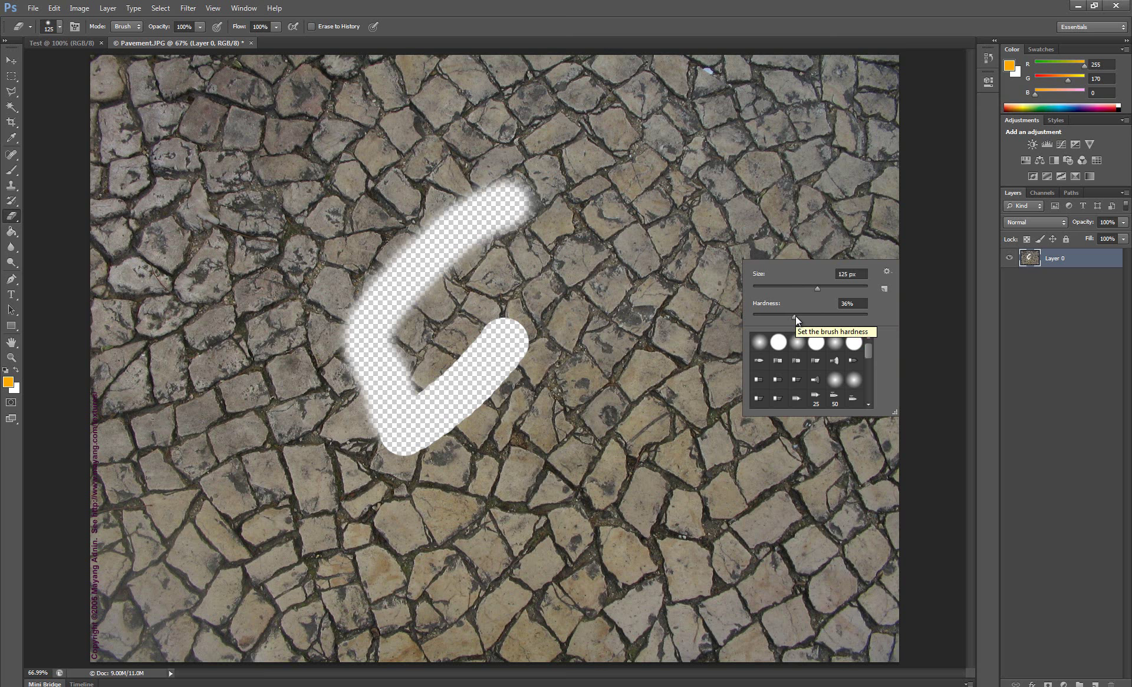
click(486, 370)
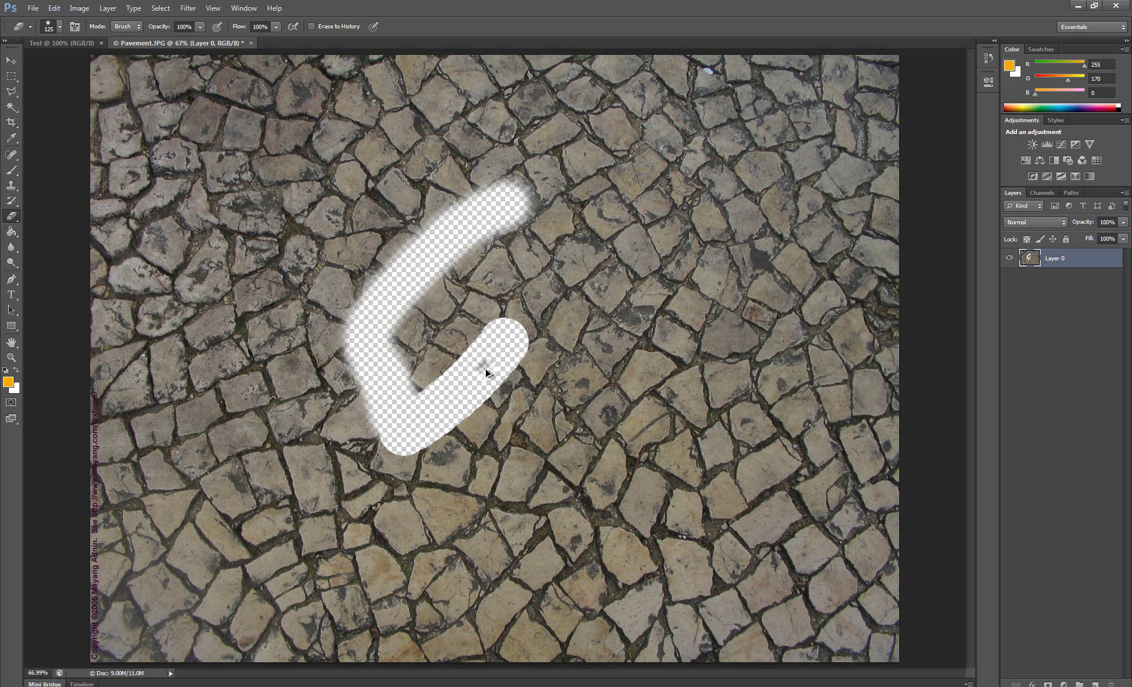
key(ctrl+alt+z)
key(ctrl+alt+z)
key(ctrl+alt+z)
key(ctrl+alt+z)
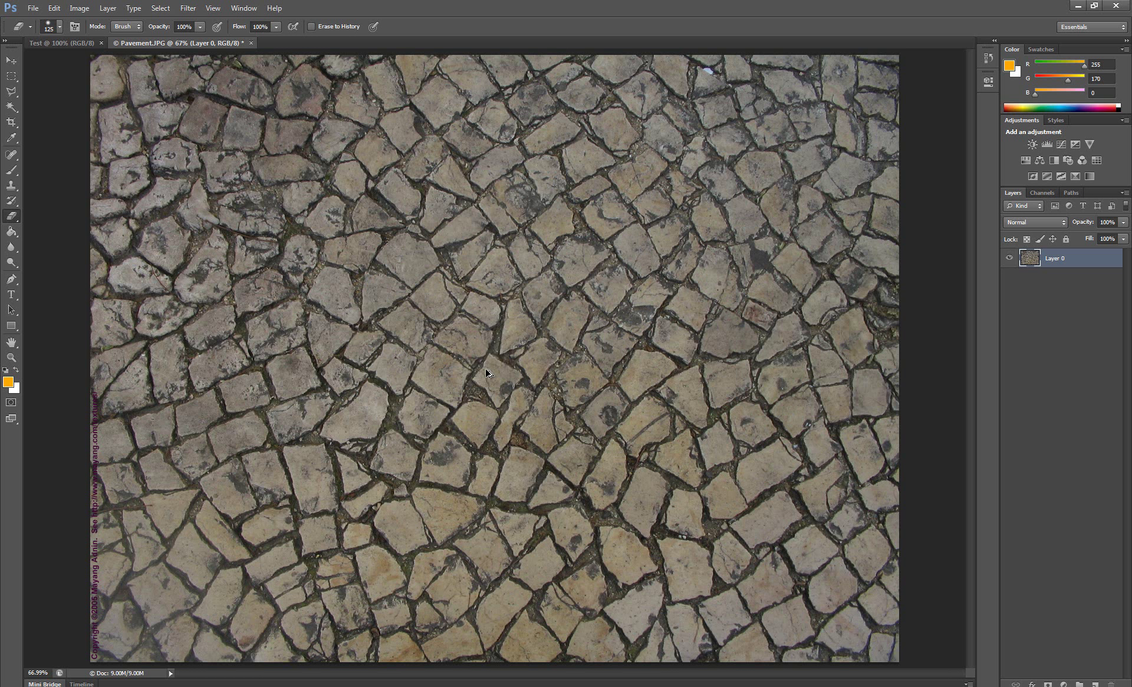
click(13, 232)
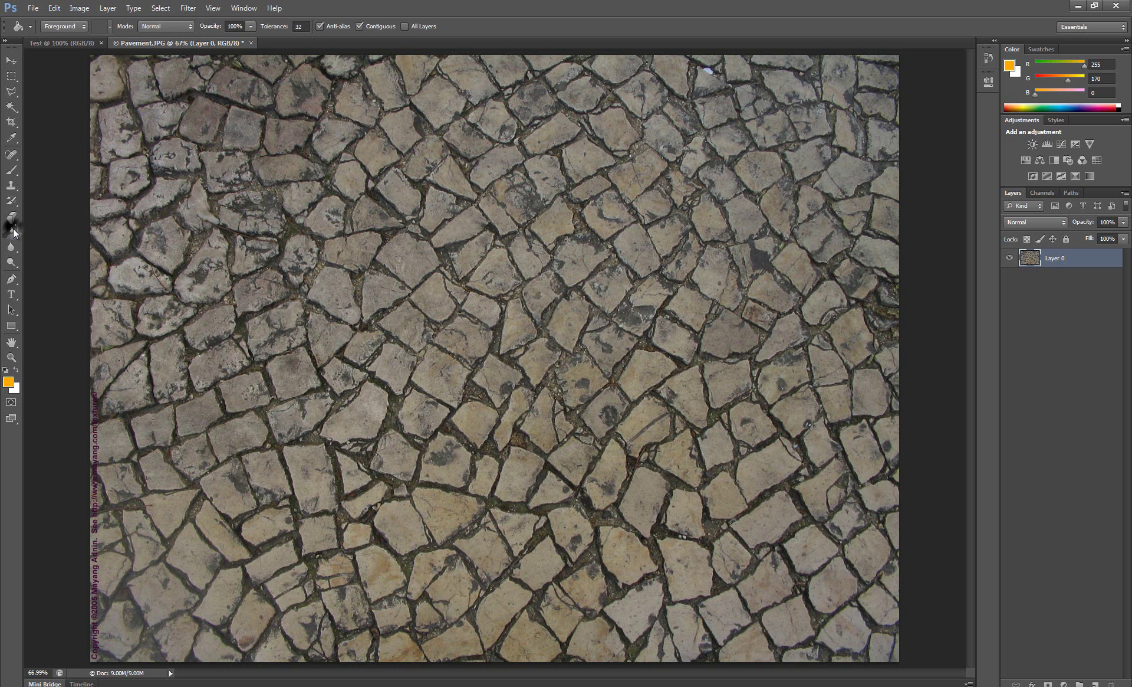
Fill ten adjoining centre stones solid orange with the Paint Bucket.
click(519, 326)
click(546, 299)
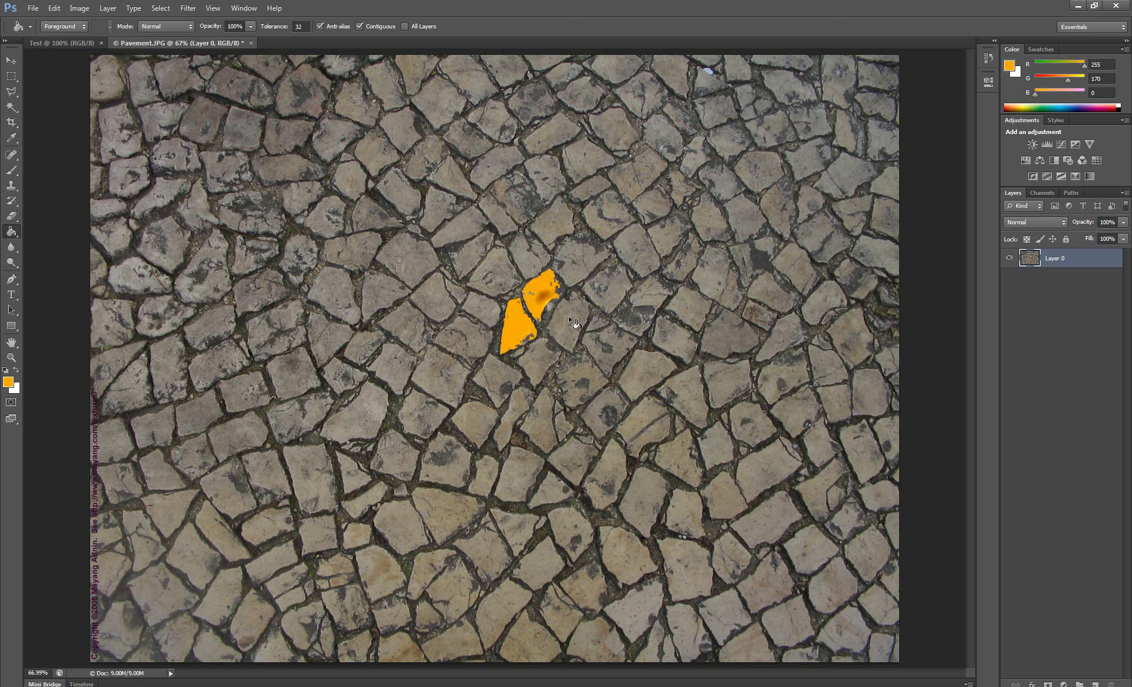
click(577, 324)
click(537, 369)
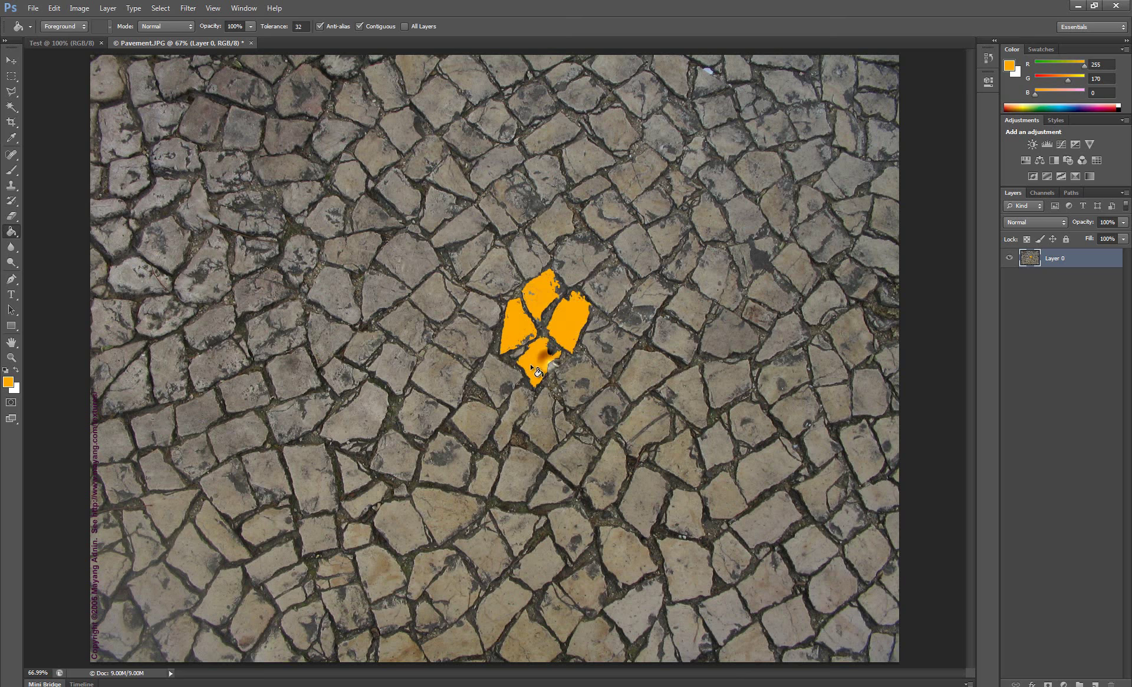
click(499, 377)
click(460, 337)
click(479, 309)
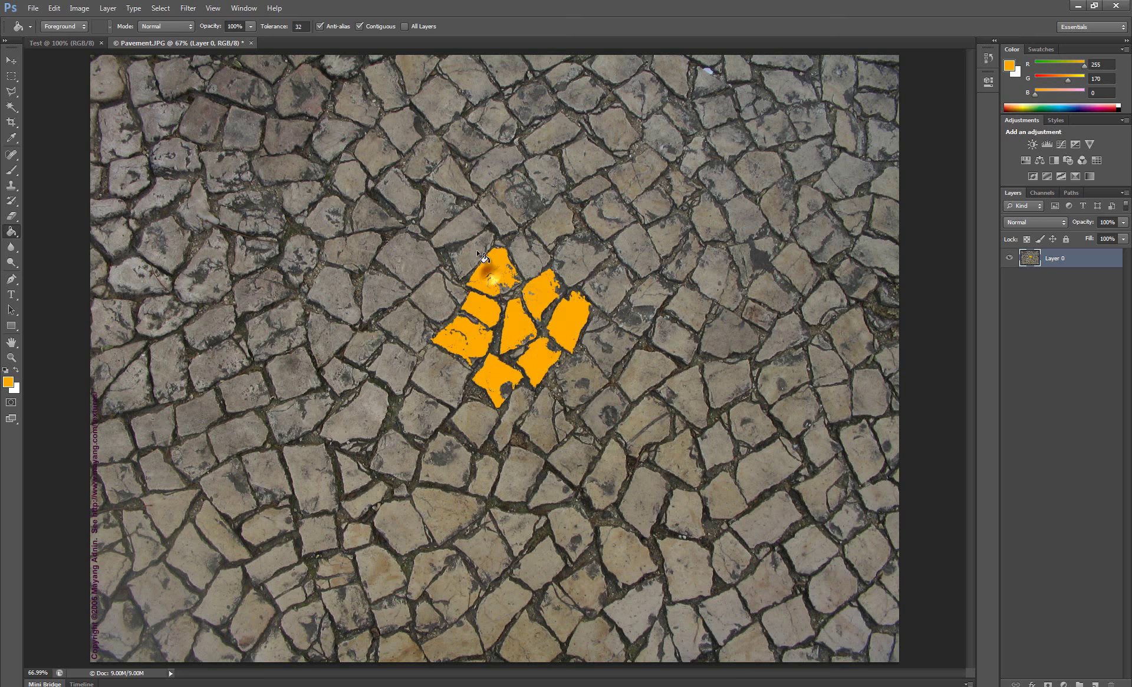
click(497, 274)
click(475, 257)
click(472, 223)
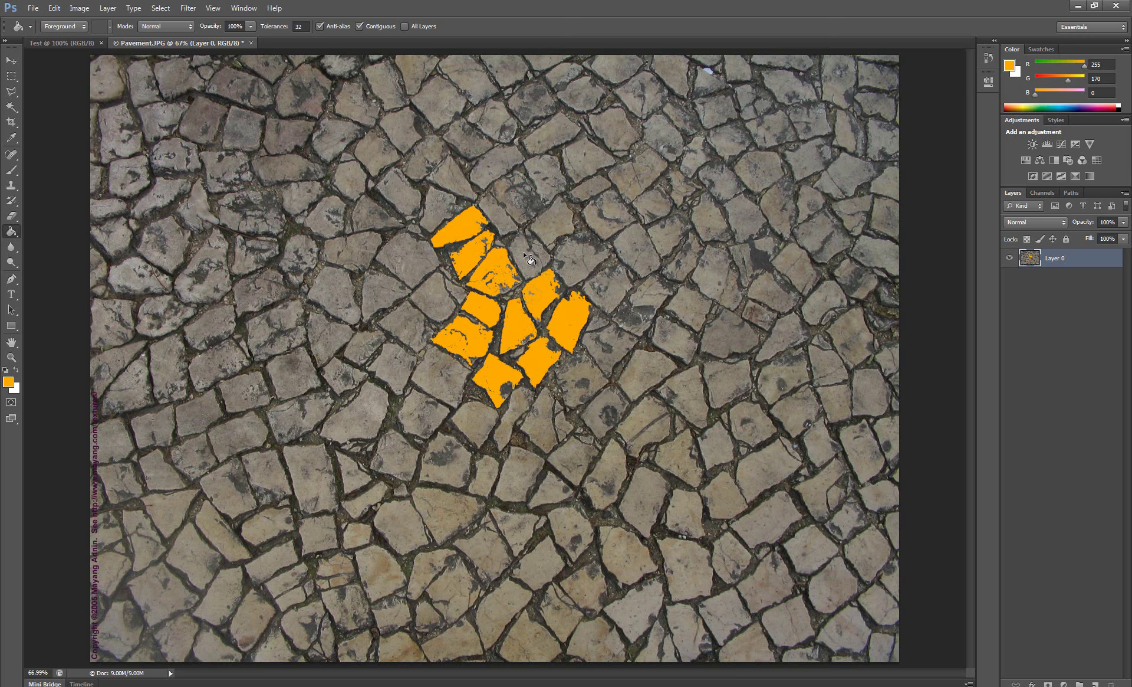
Fill eleven more stones left of and above the cluster, then undo the last two fills.
click(452, 377)
click(407, 330)
click(428, 381)
click(435, 303)
click(413, 259)
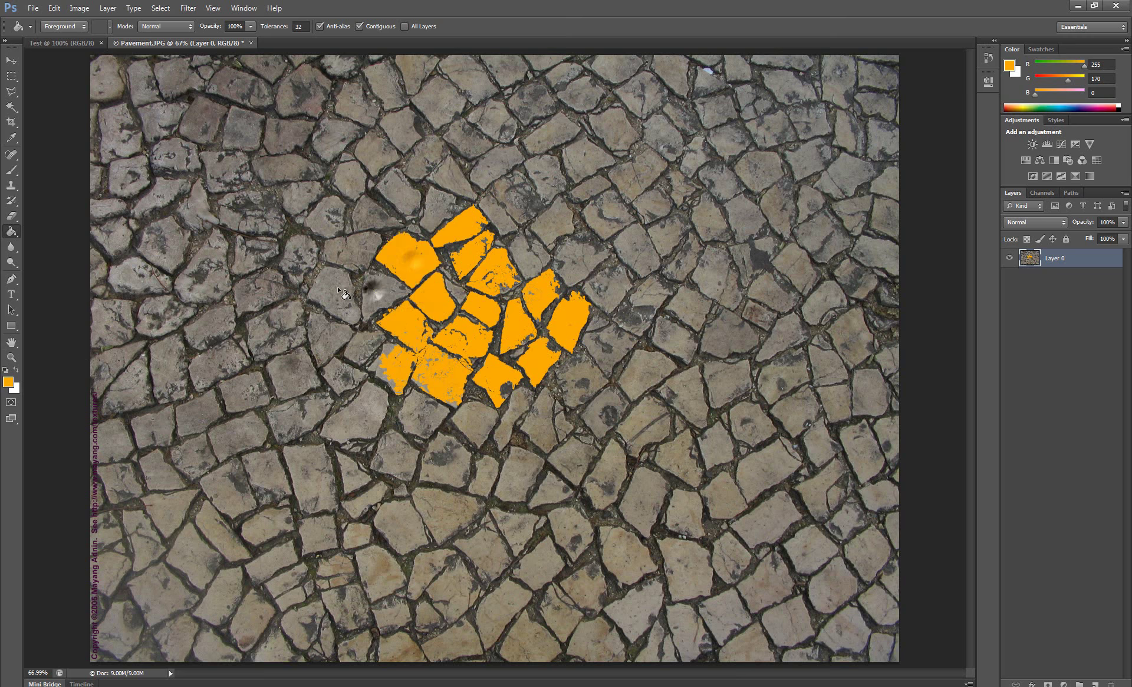
click(333, 292)
click(354, 247)
click(372, 213)
click(422, 159)
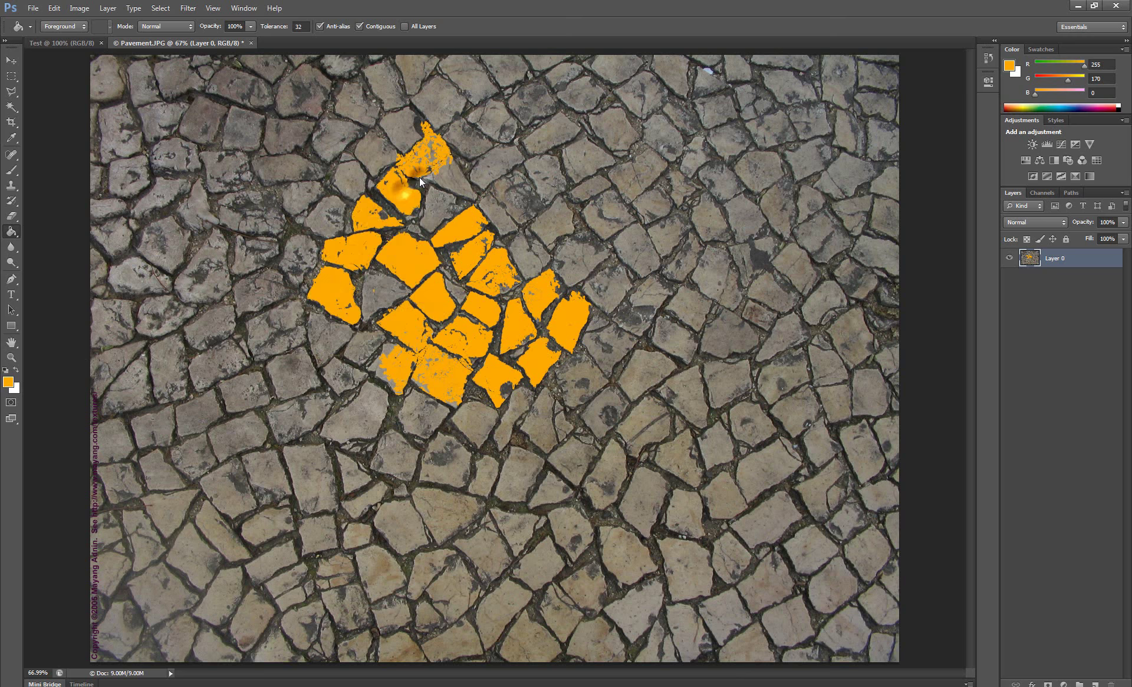
click(435, 200)
click(452, 176)
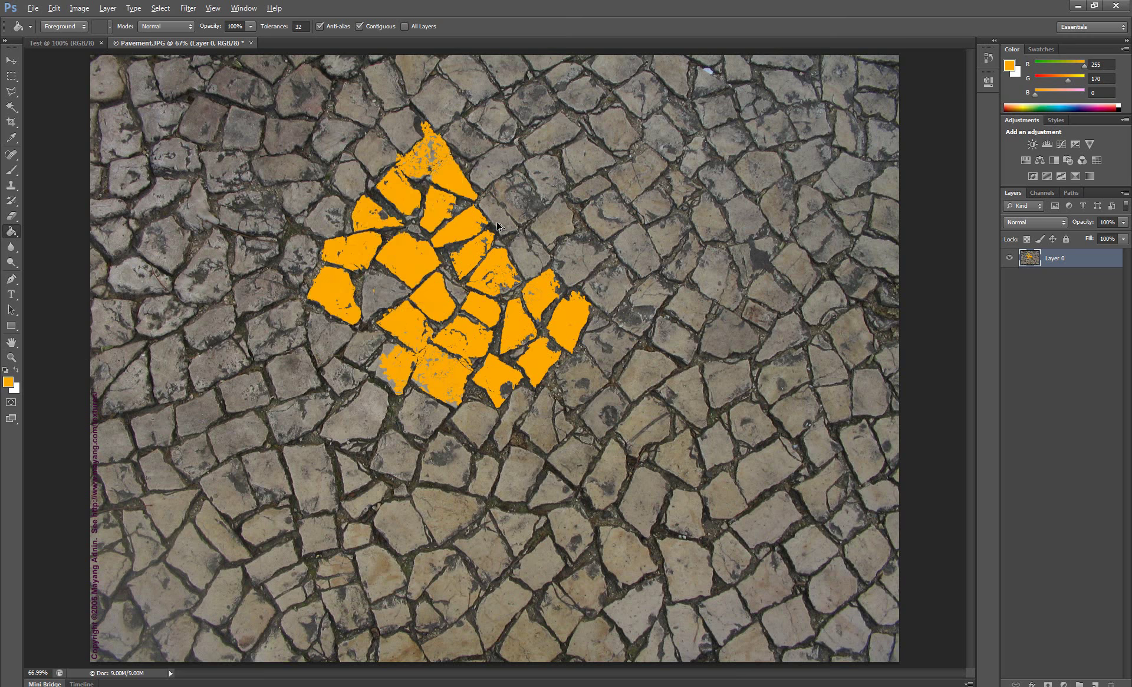
key(ctrl+alt+z)
key(ctrl+alt+z)
key(ctrl+alt+z)
key(ctrl+alt+z)
key(ctrl+alt+z)
key(ctrl+alt+z)
key(ctrl+alt+z)
key(ctrl+alt+z)
key(ctrl+alt+z)
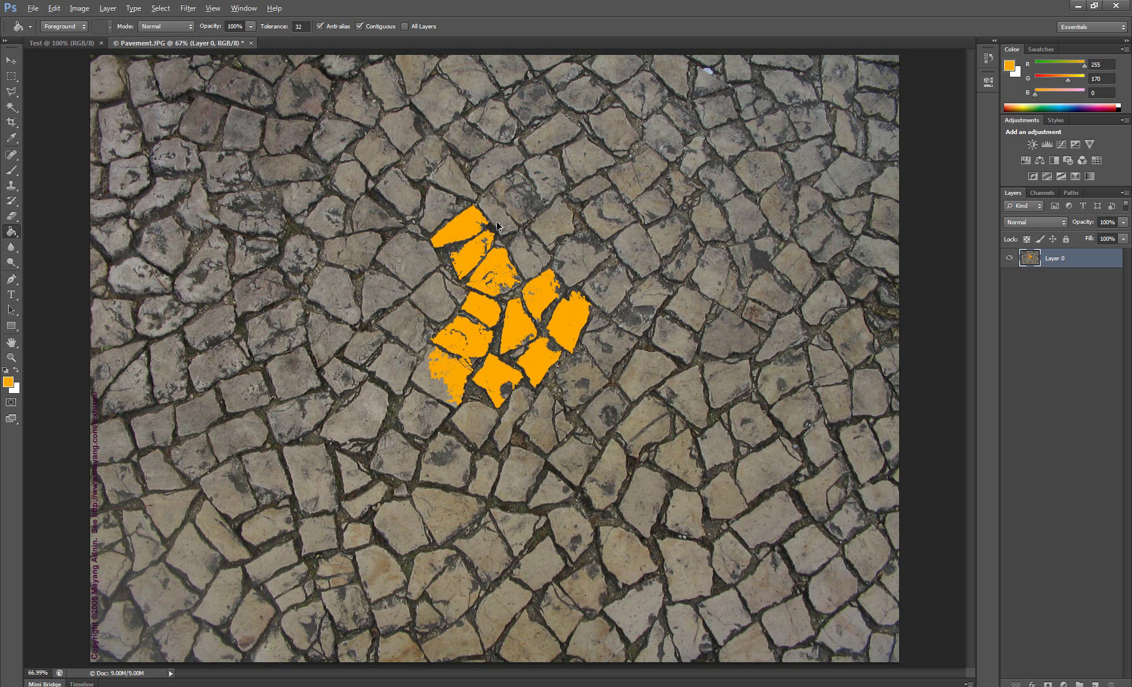
key(ctrl+alt+z)
key(ctrl+alt+z)
key(ctrl+alt+z)
key(ctrl+alt+z)
key(ctrl+alt+z)
key(ctrl+alt+z)
key(ctrl+alt+z)
key(ctrl+alt+z)
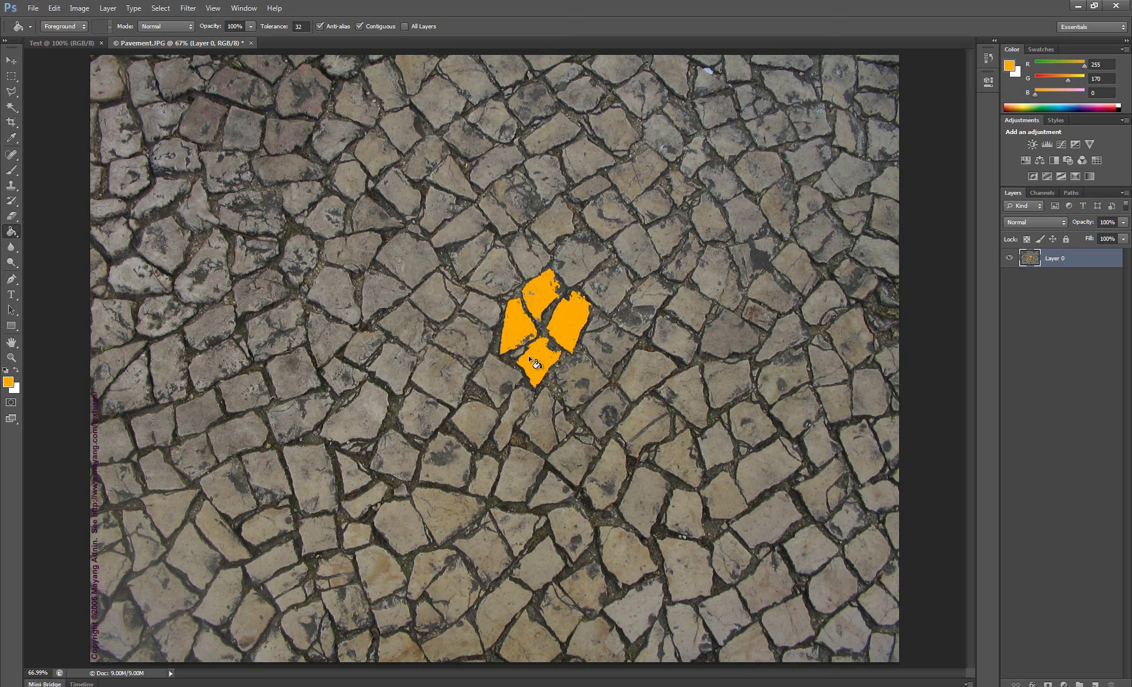
Choose the Gradient Tool and drag a white-to-orange vertical gradient over the canvas.
click(12, 250)
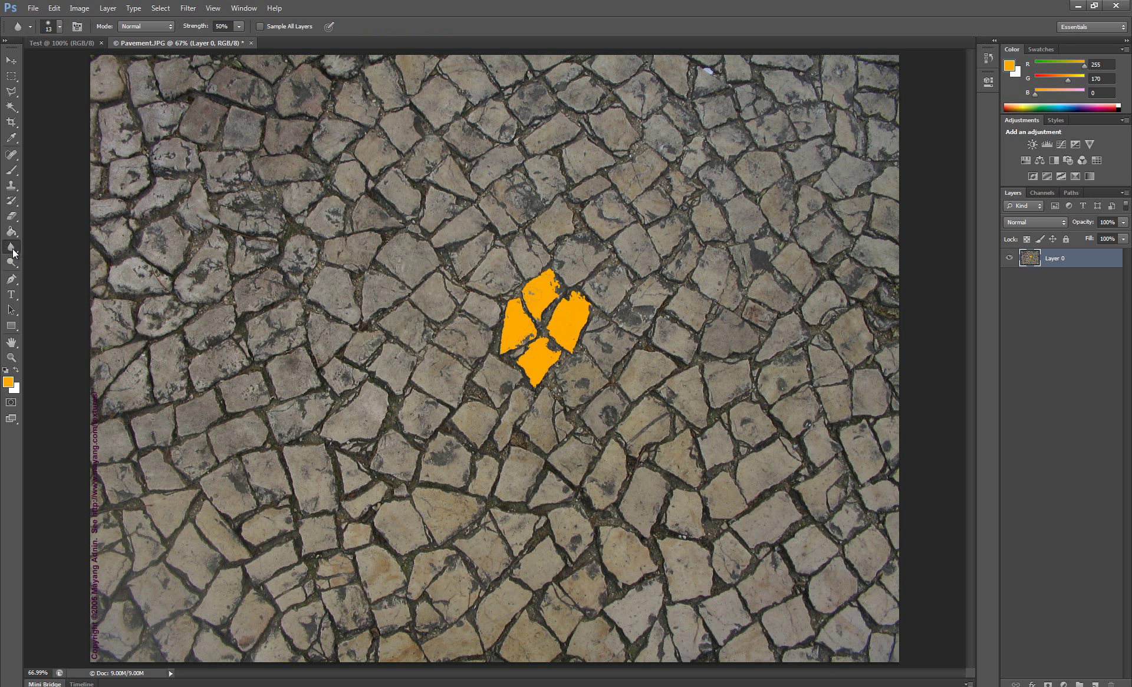
click(13, 235)
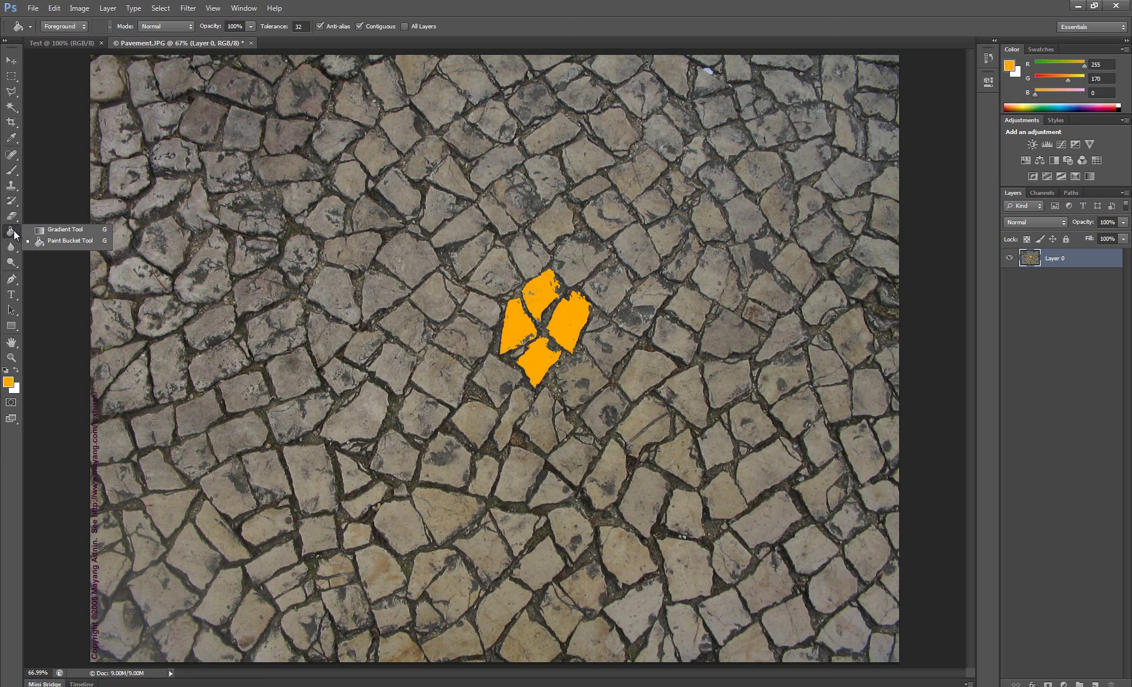
click(70, 230)
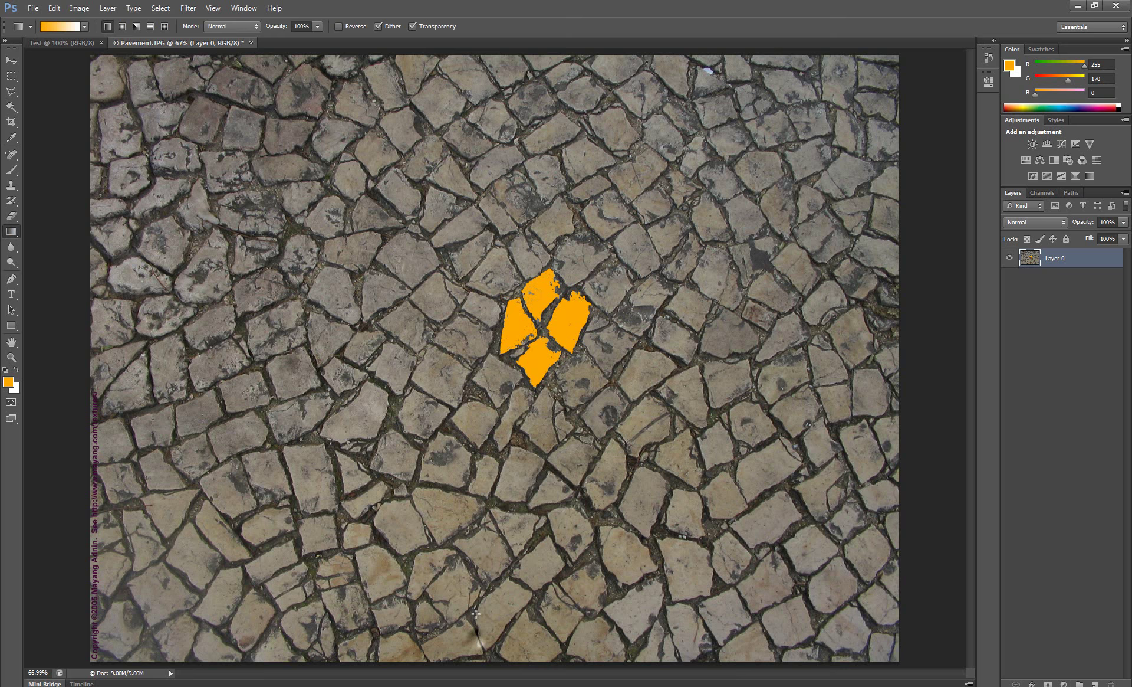
drag(477, 638, 472, 319)
key(Escape)
drag(477, 590, 479, 153)
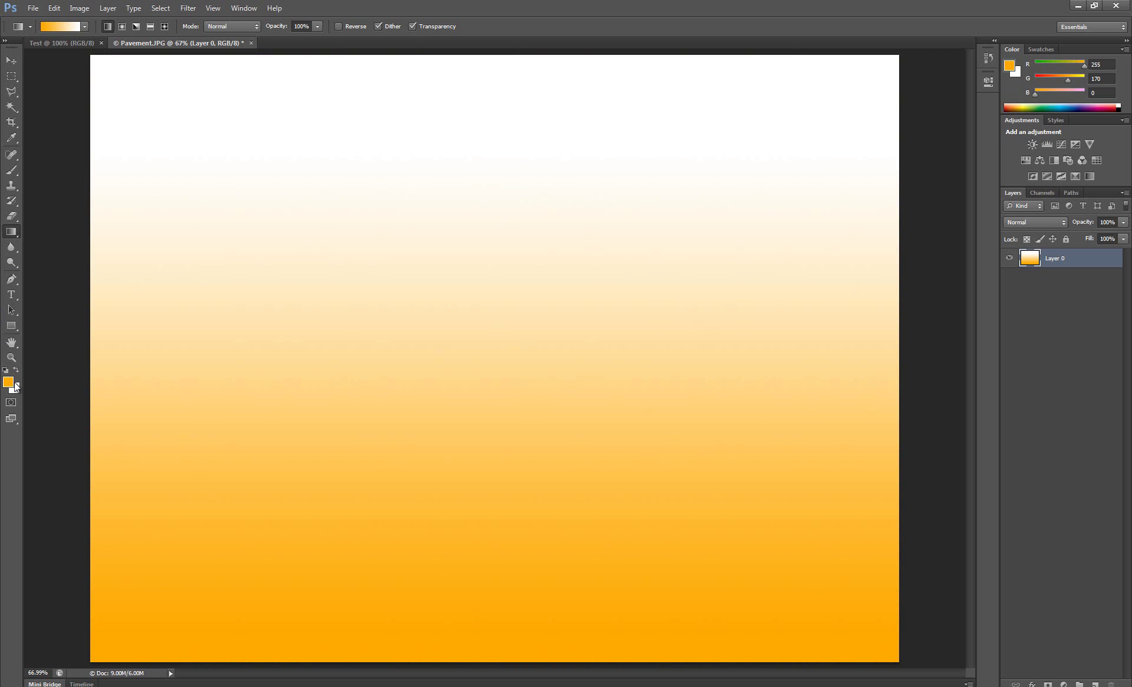
Swap the colours and back, undo the gradient, and show the gradient presets.
click(17, 371)
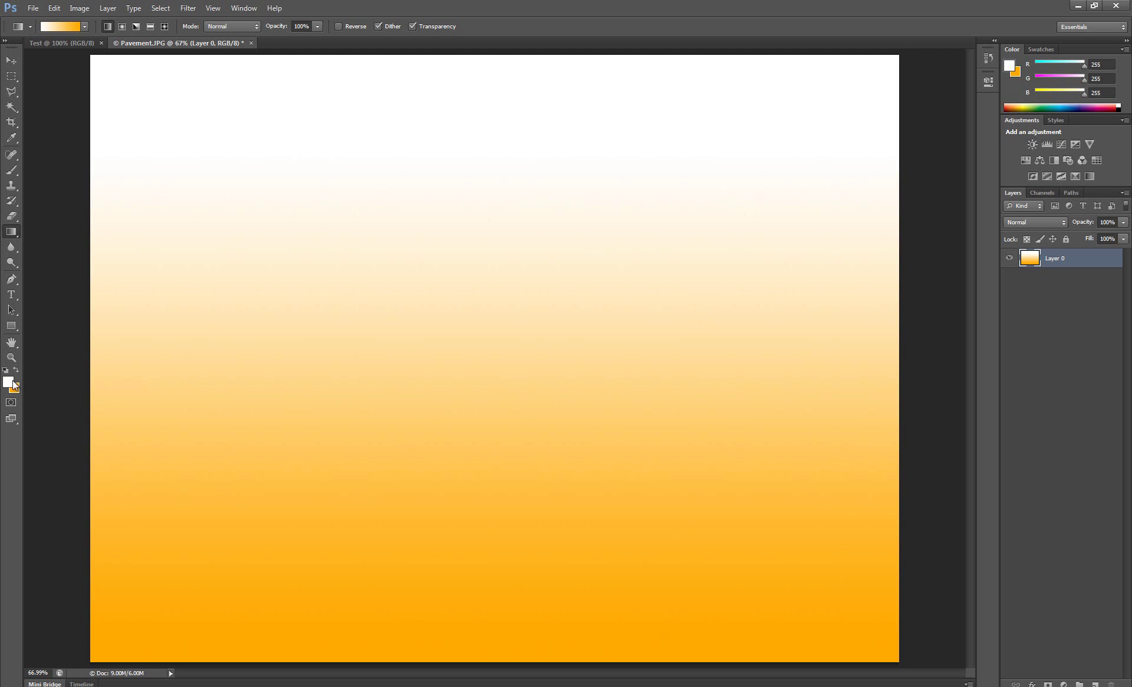
click(18, 370)
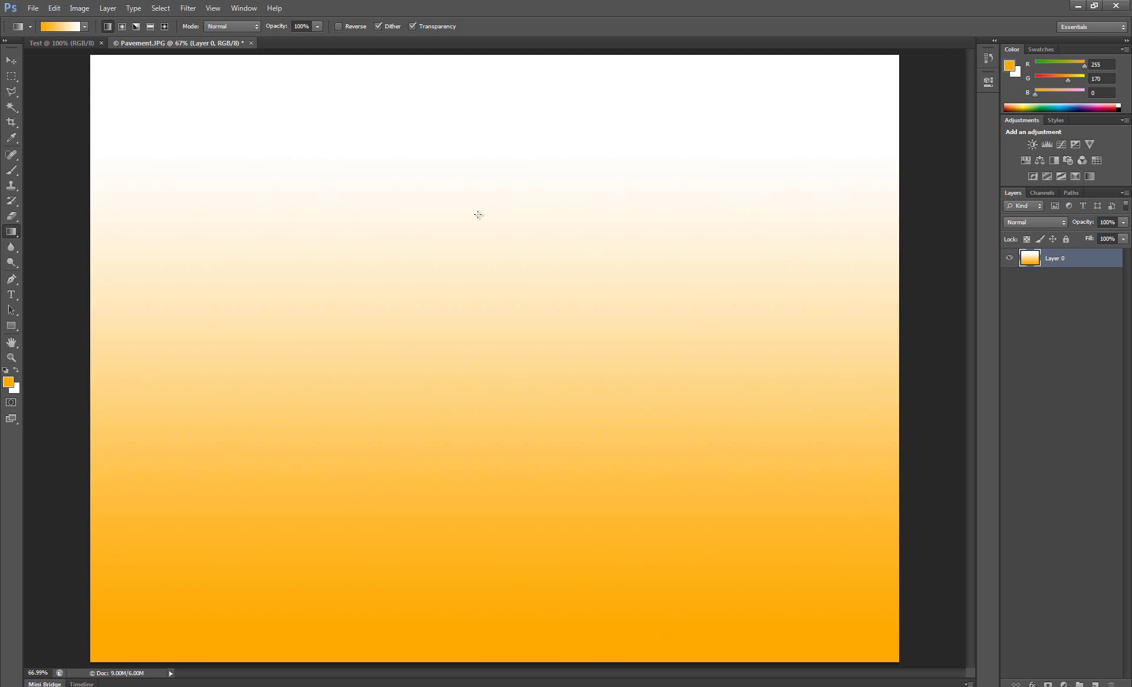
key(ctrl+z)
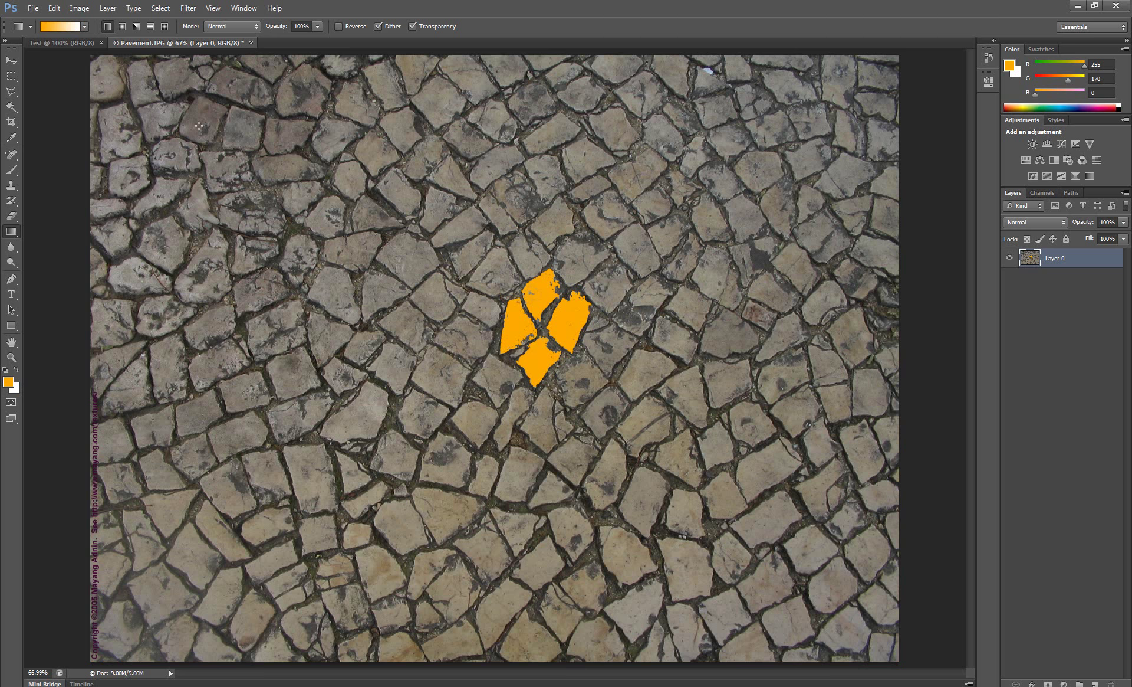
click(86, 26)
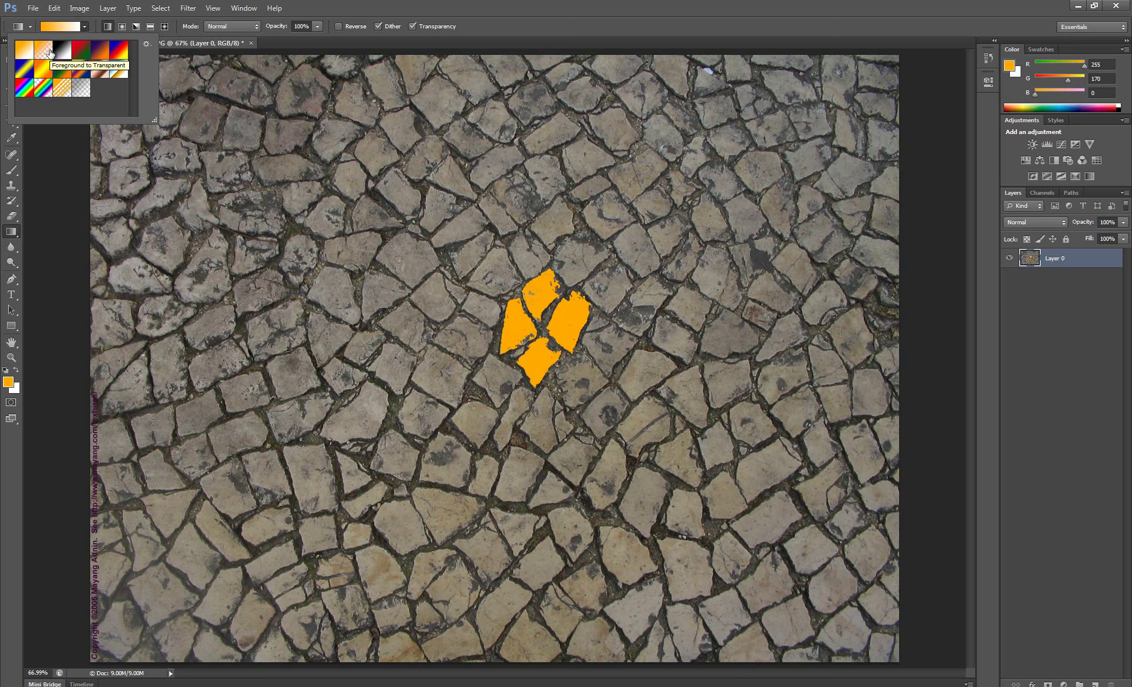
click(50, 53)
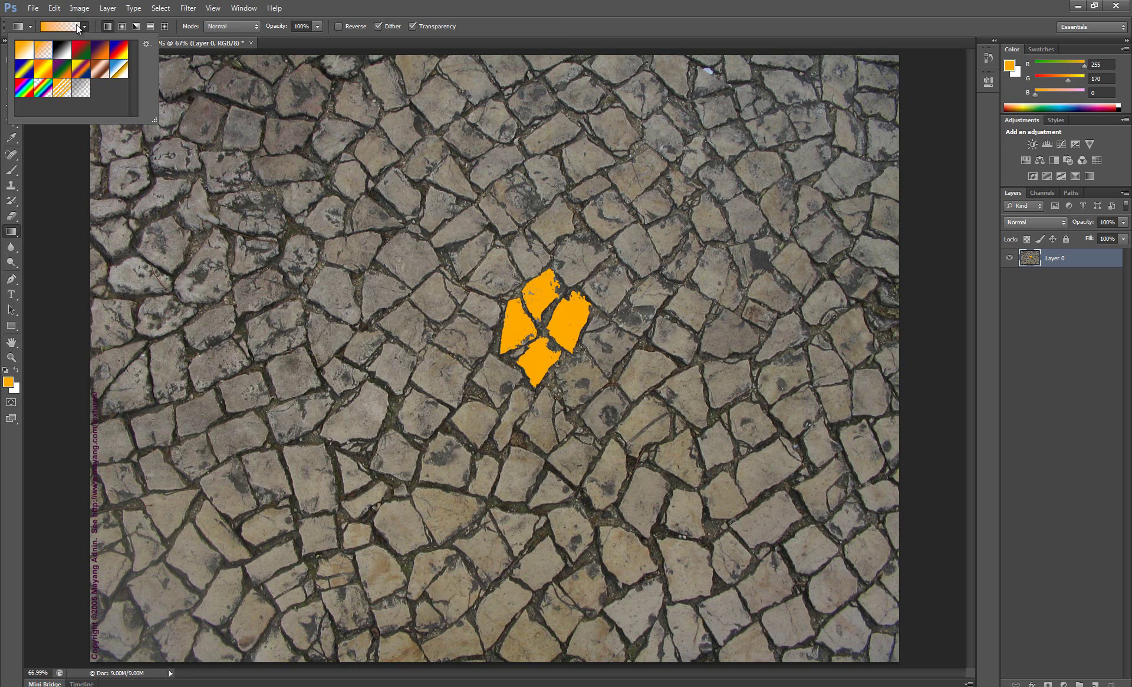
click(86, 26)
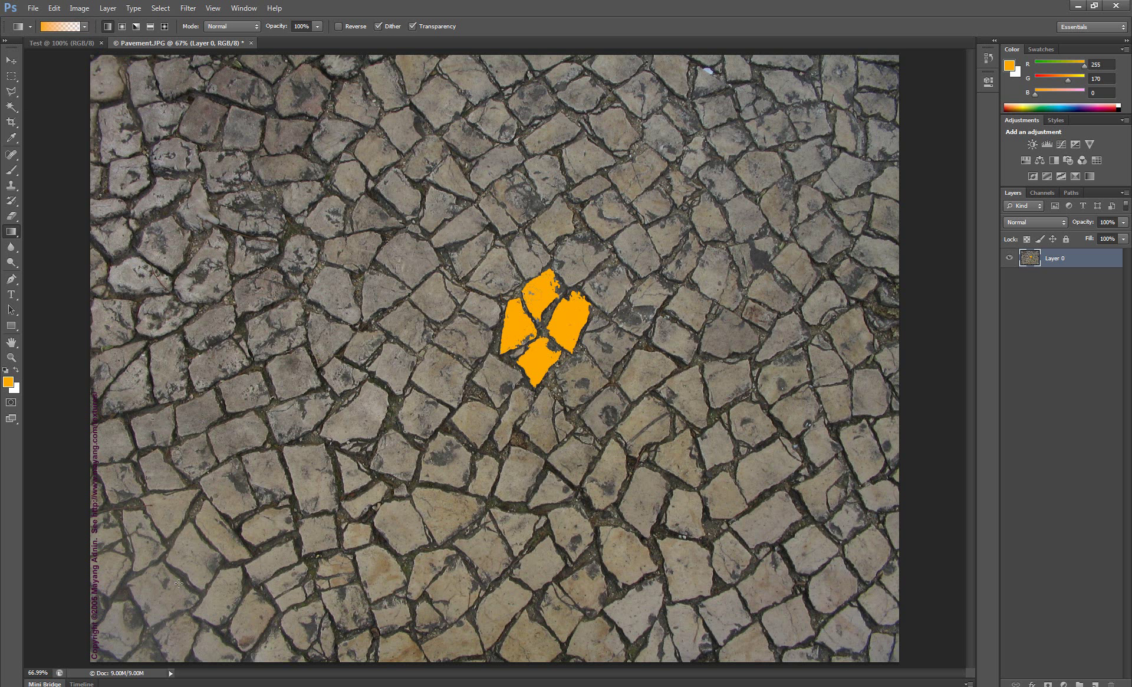
mouse_move(177, 583)
mouse_down()
mouse_move(373, 413)
mouse_move(600, 258)
mouse_up()
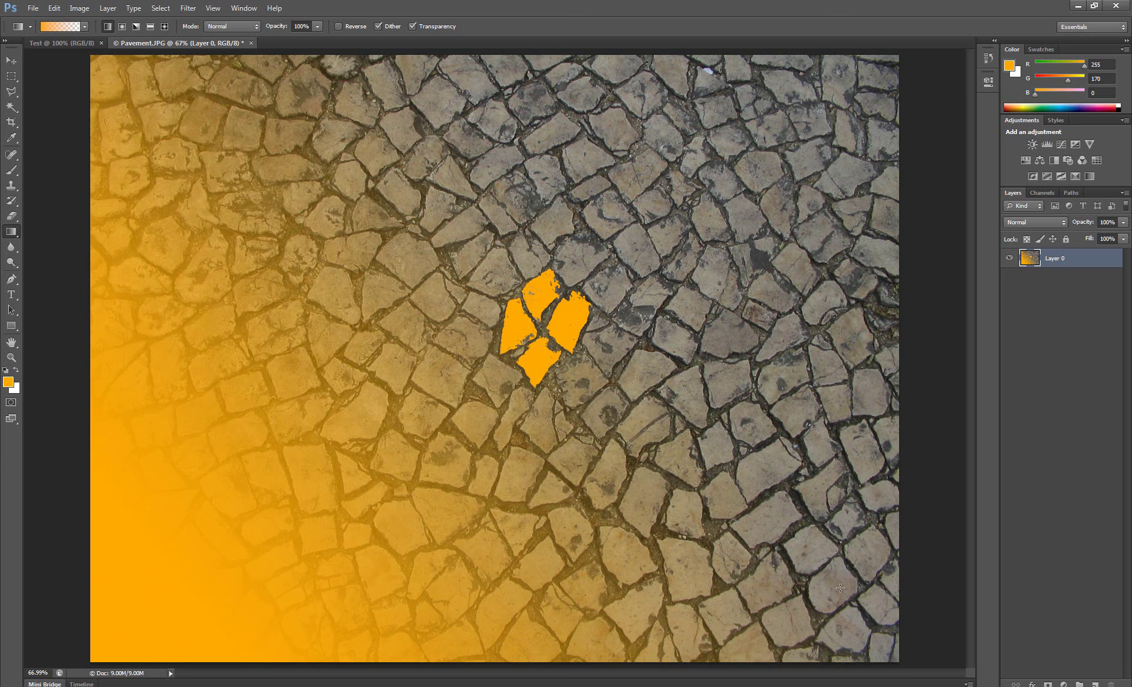
drag(835, 603, 596, 325)
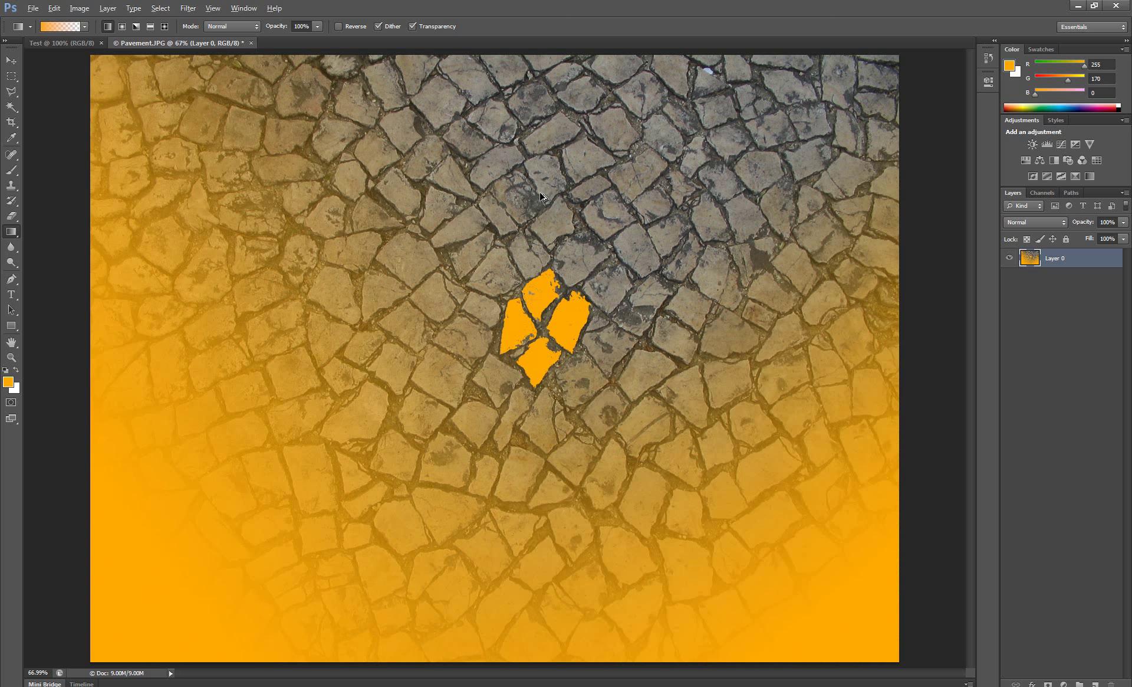
key(ctrl+z)
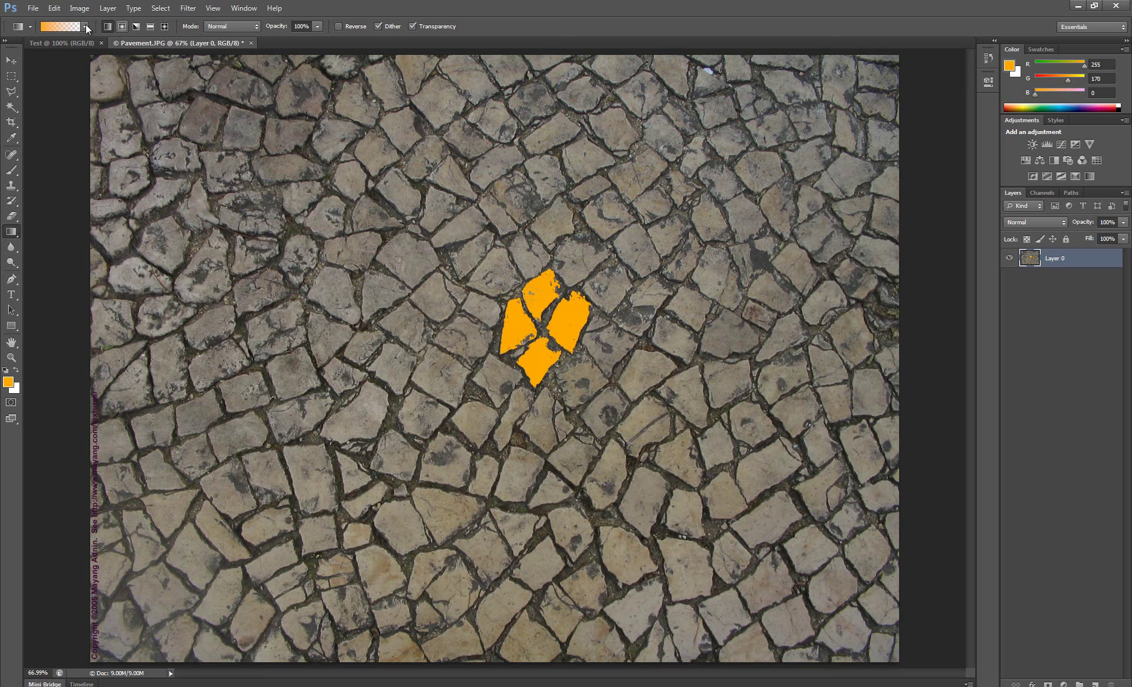
click(126, 23)
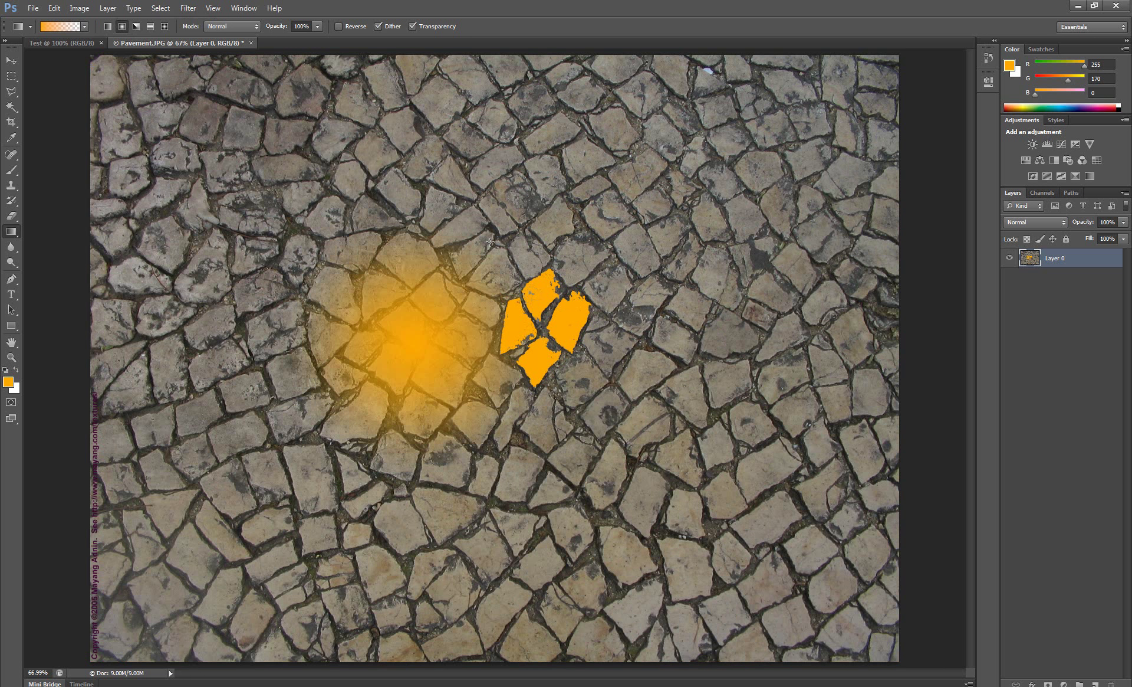
drag(409, 341, 490, 243)
drag(570, 462, 758, 351)
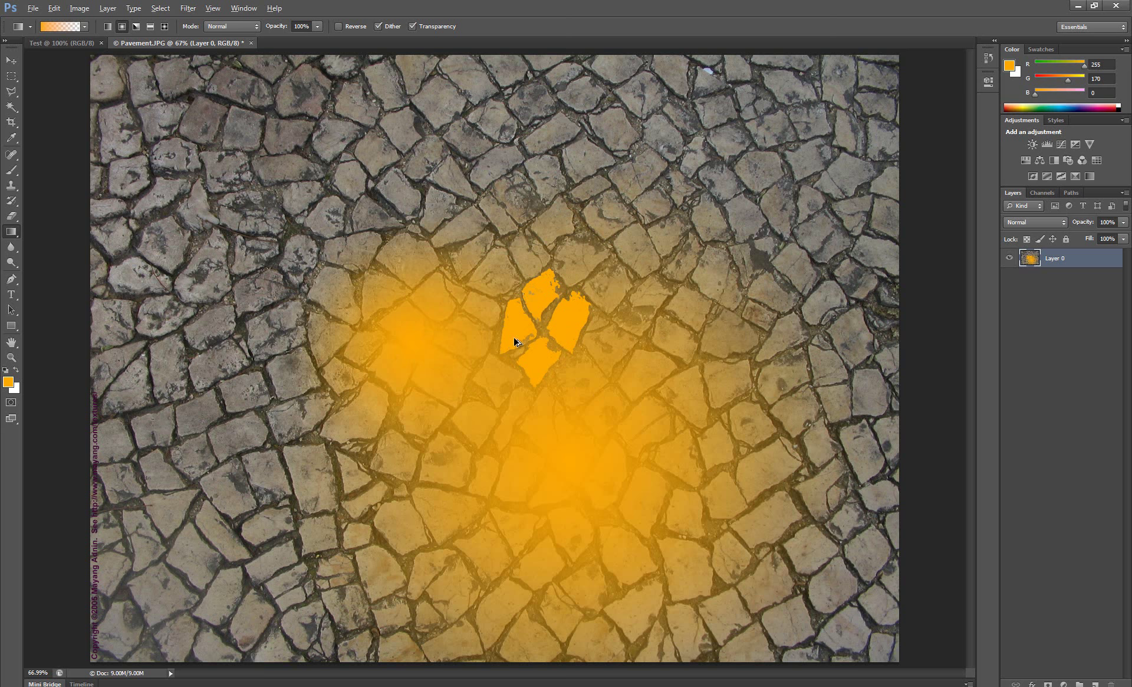
key(ctrl+alt+z)
key(ctrl+alt+z)
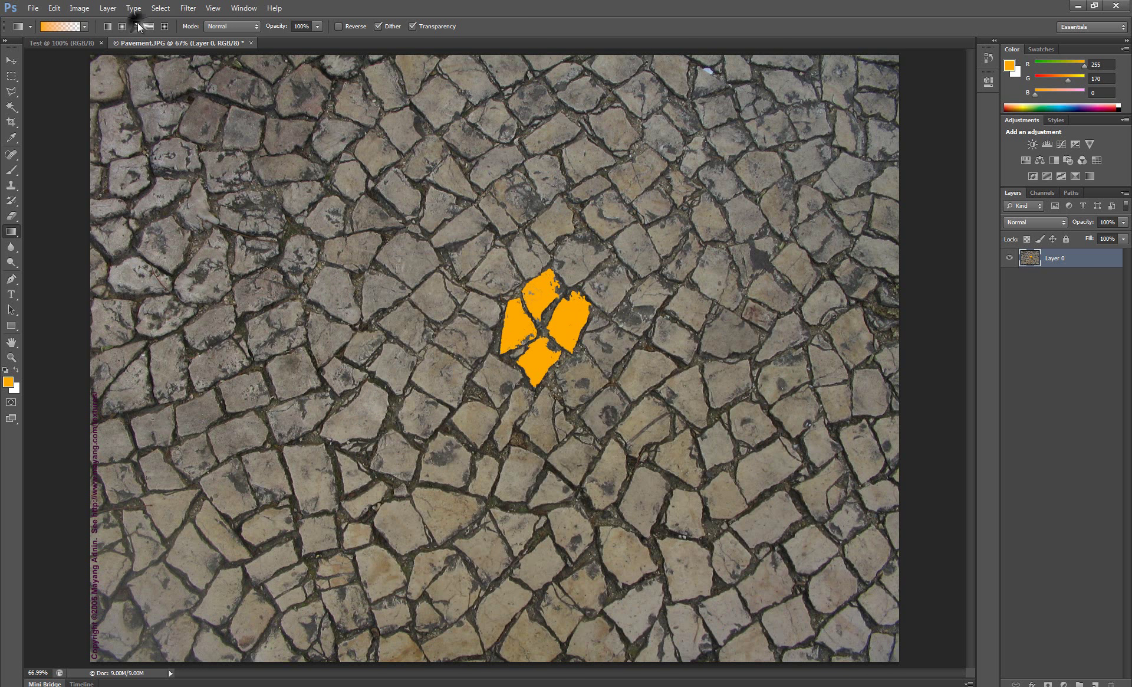
click(137, 23)
drag(382, 252, 514, 332)
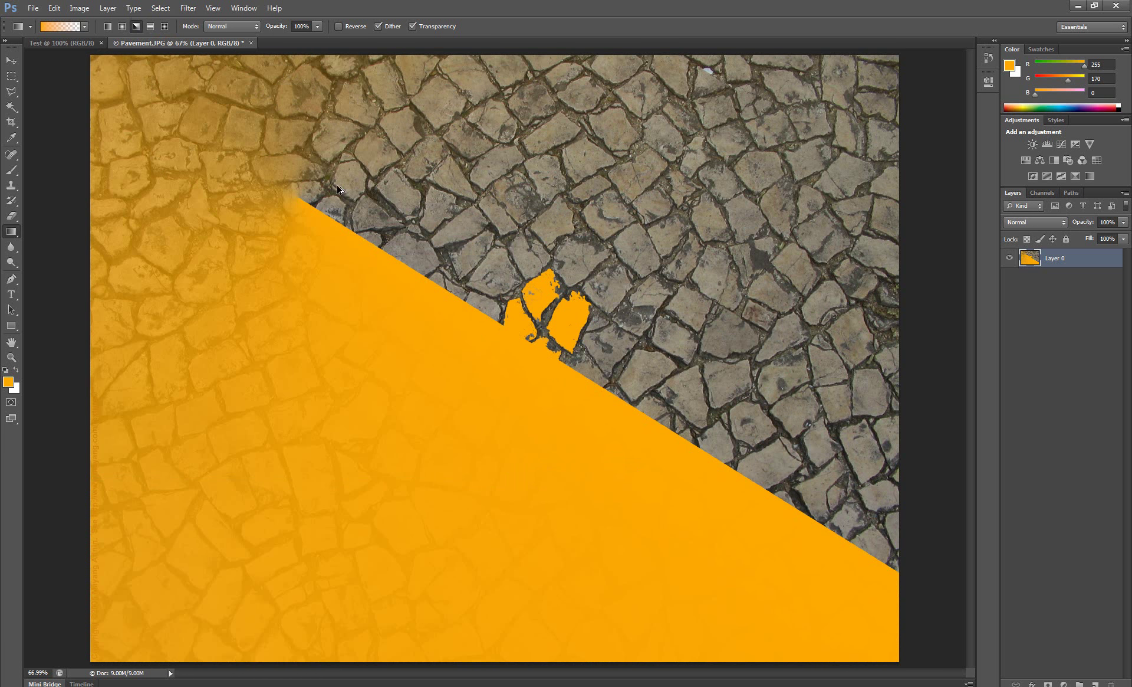
key(ctrl+z)
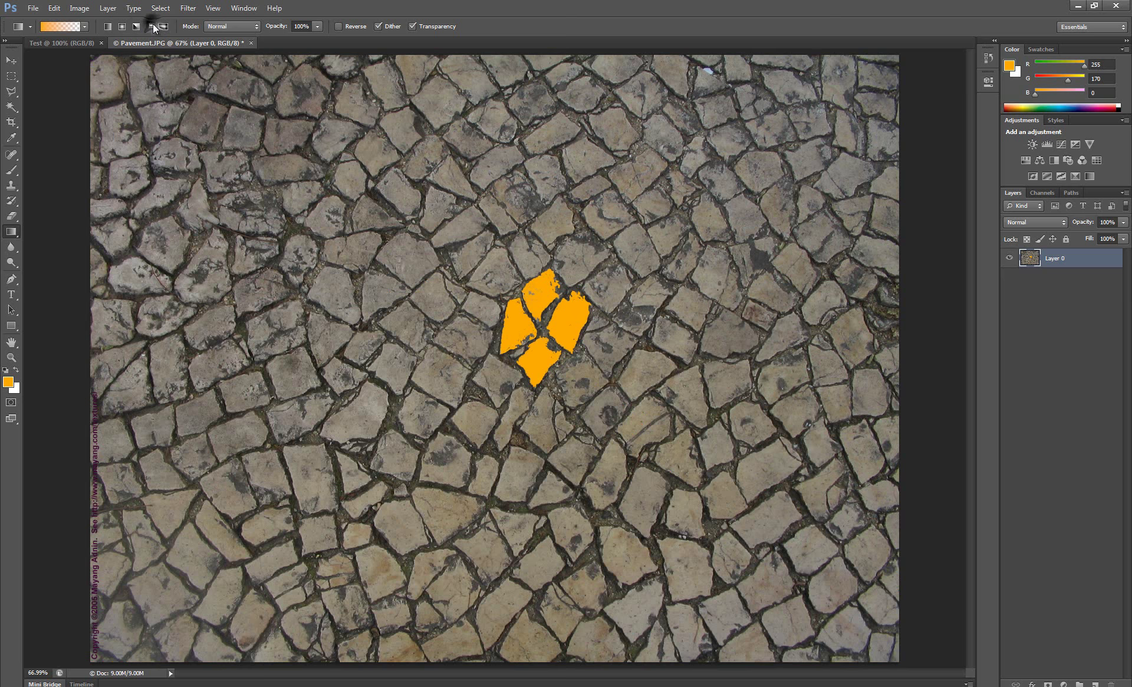
click(151, 26)
mouse_move(311, 267)
mouse_down()
mouse_move(549, 408)
mouse_move(637, 289)
mouse_up()
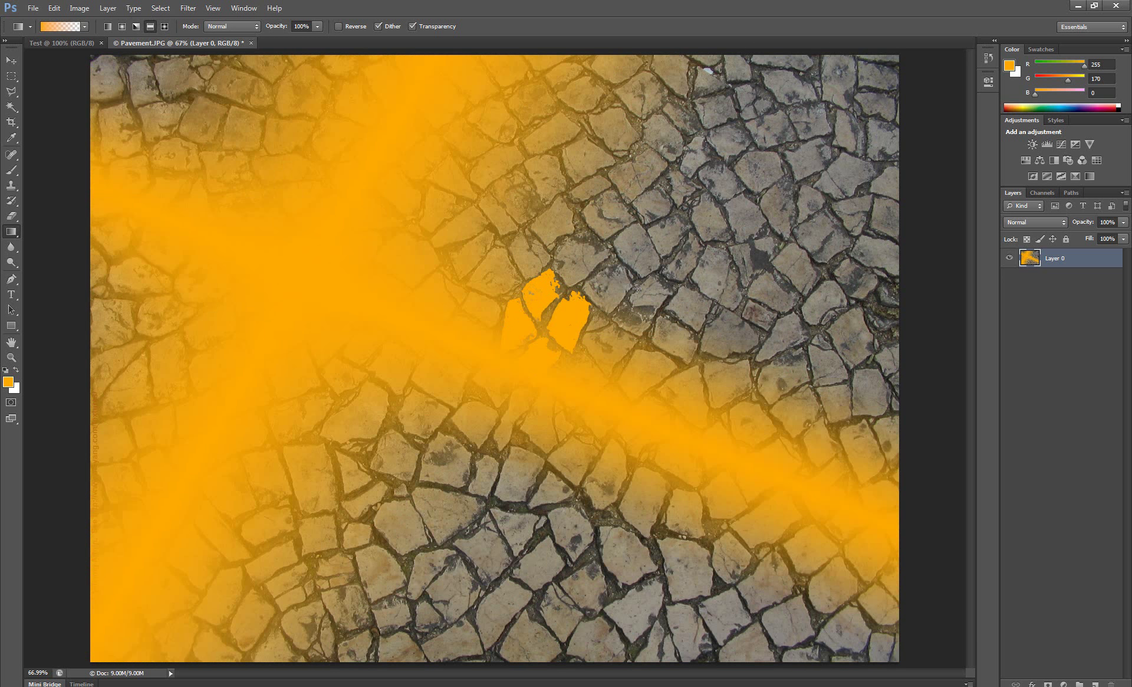
key(ctrl+alt+z)
key(ctrl+alt+z)
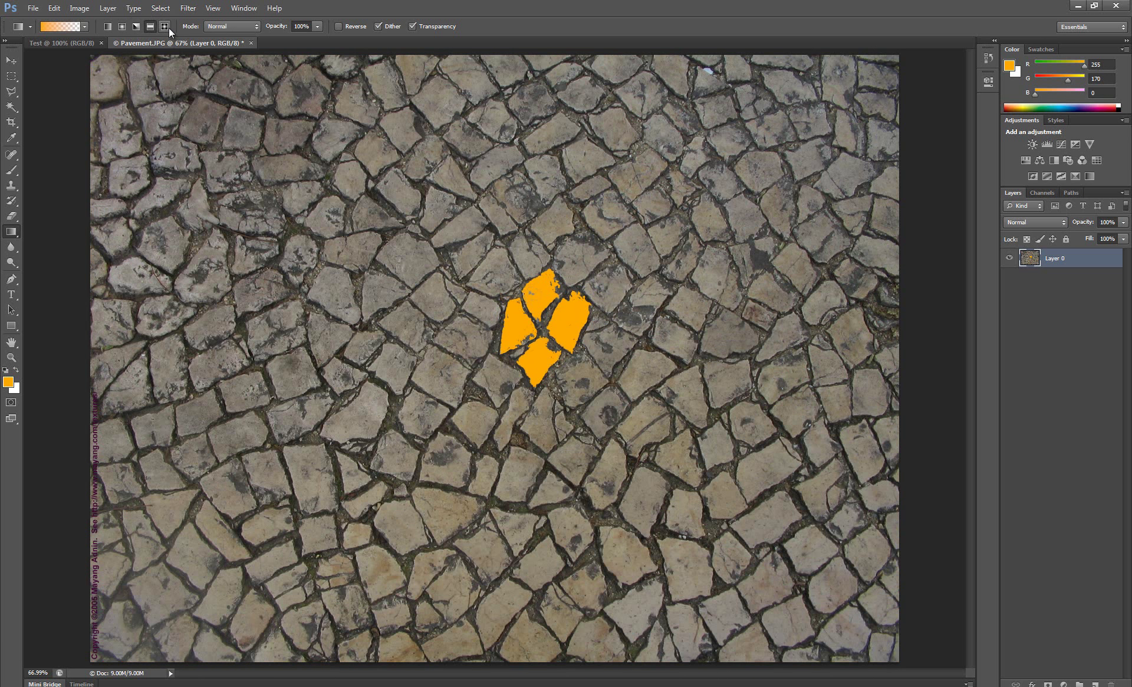
click(168, 27)
drag(494, 339, 508, 230)
key(ctrl+z)
click(11, 248)
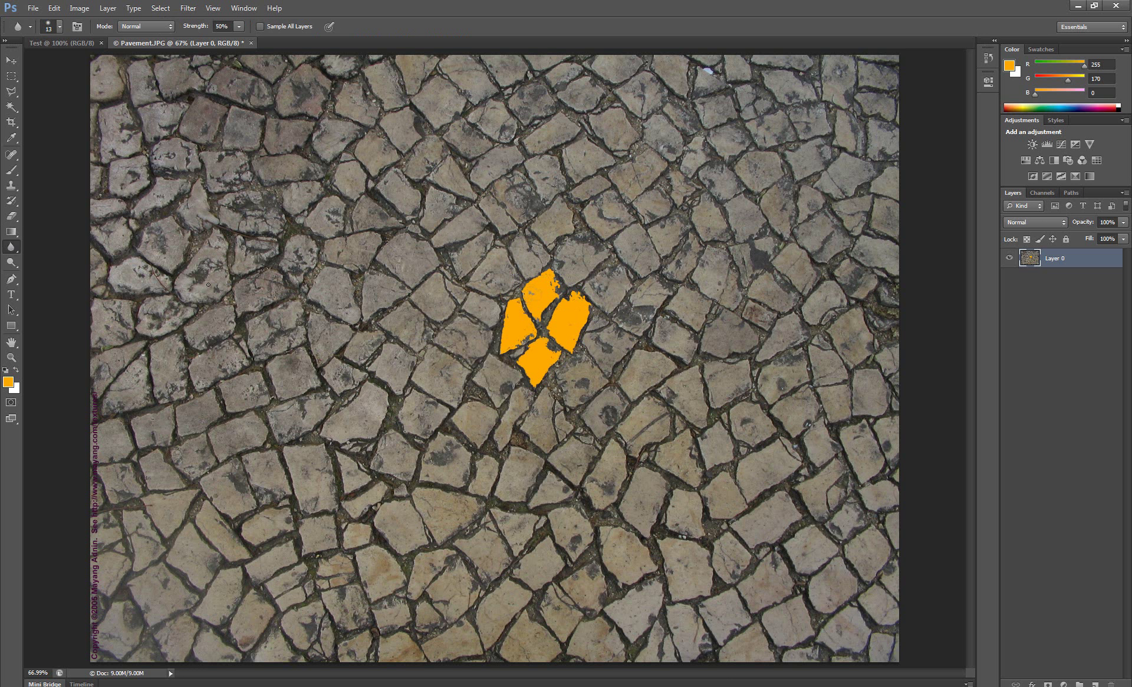
key(bracketright)
key(bracketright)
key(bracketright)
mouse_move(553, 305)
mouse_down()
mouse_move(581, 337)
mouse_move(509, 352)
mouse_move(499, 328)
mouse_move(541, 289)
mouse_move(549, 353)
mouse_move(580, 312)
mouse_up()
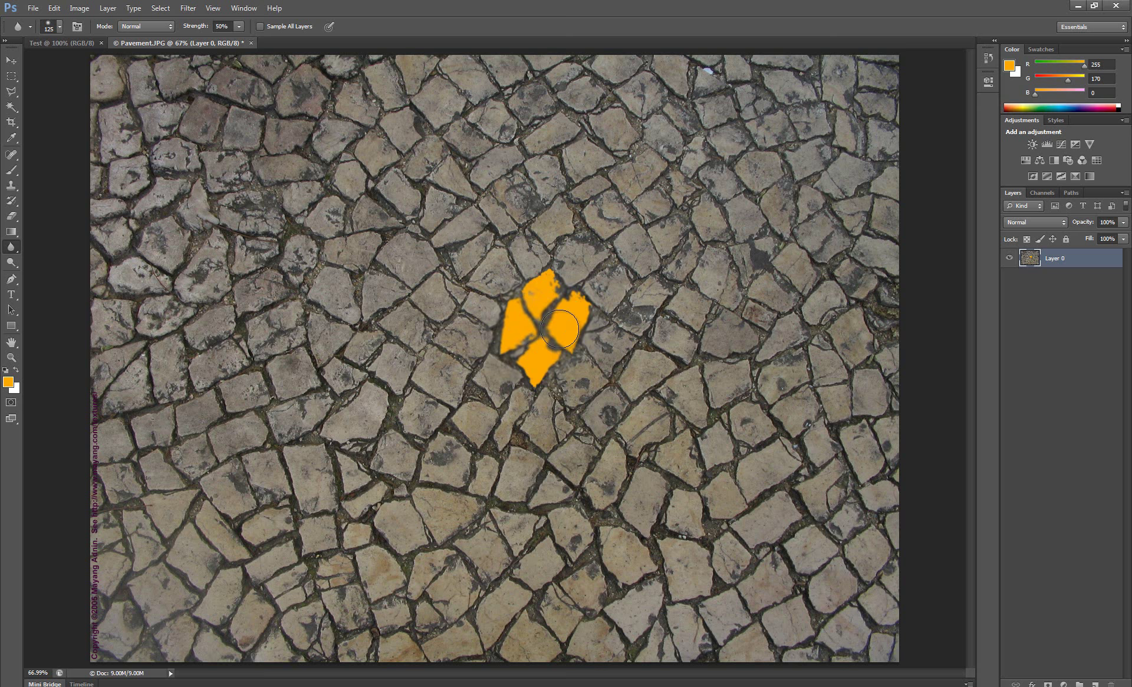
drag(580, 311, 566, 330)
key(ctrl+alt+z)
key(ctrl+alt+z)
key(ctrl+alt+z)
key(ctrl+alt+z)
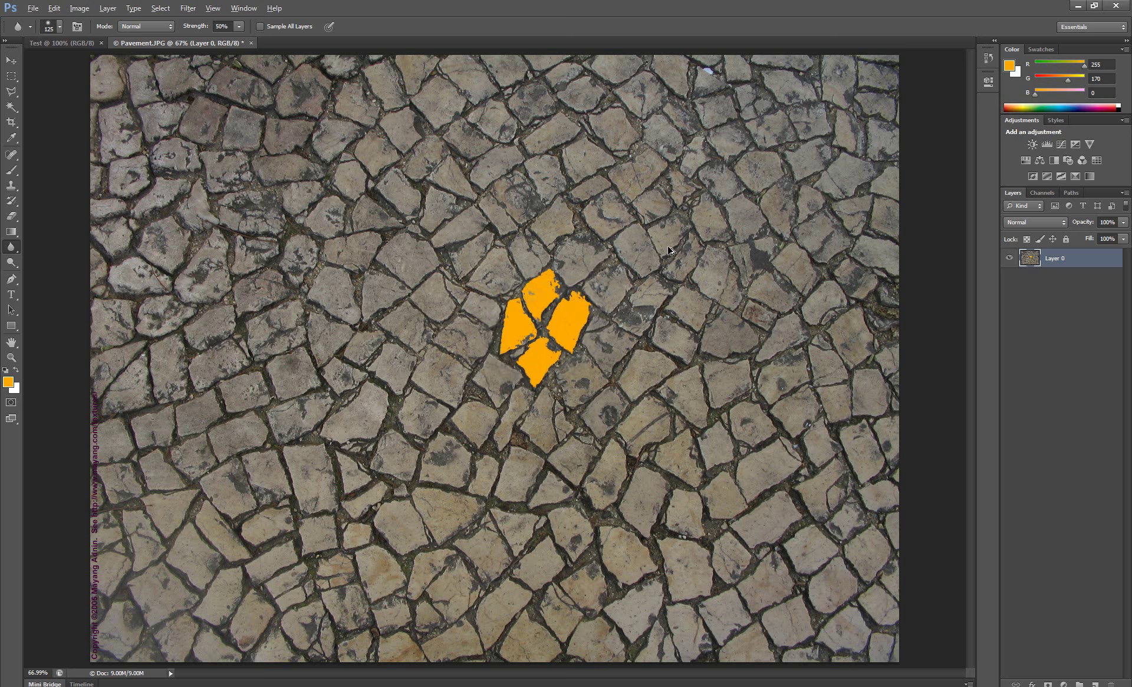
key(m)
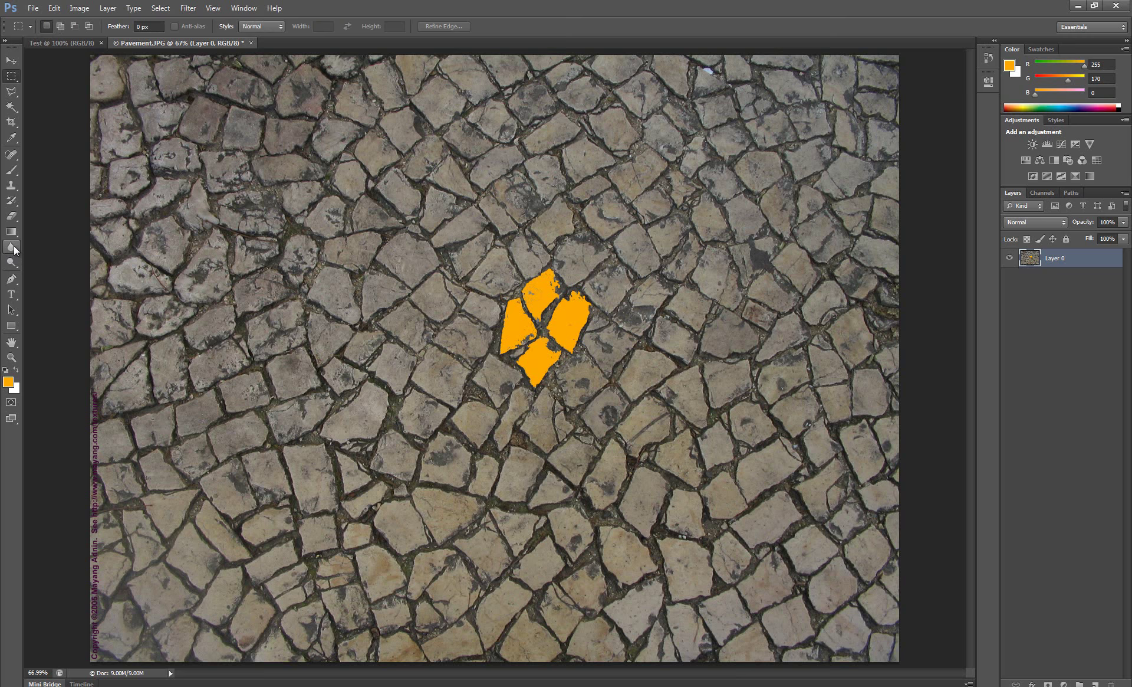
click(12, 262)
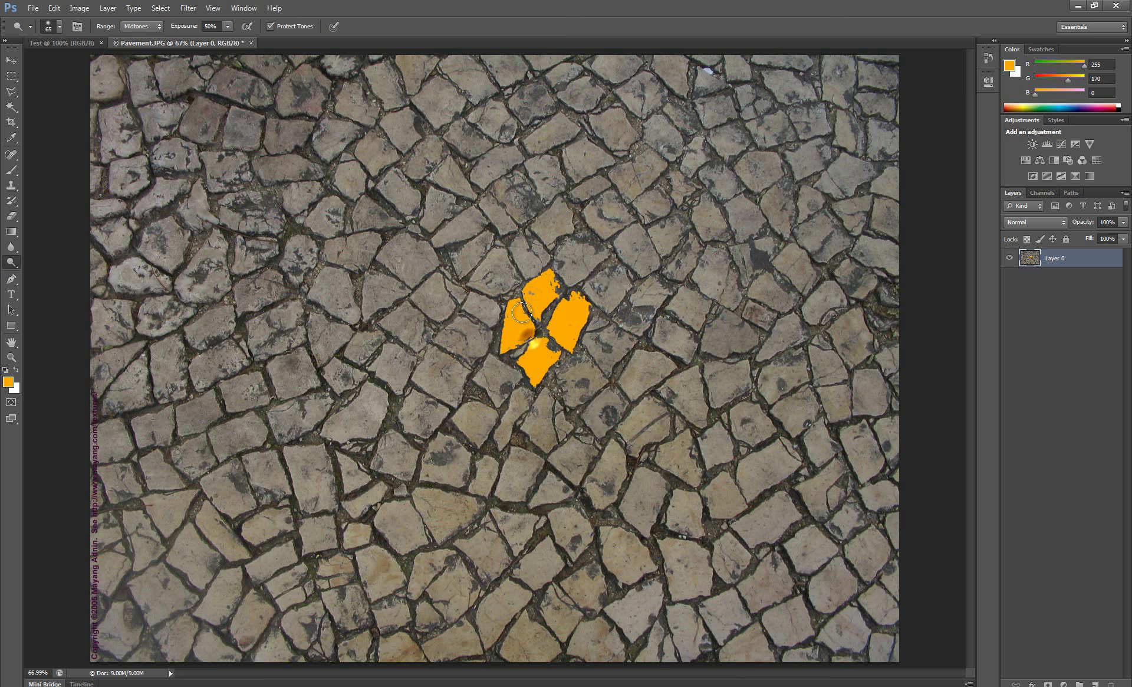
mouse_move(559, 323)
mouse_down()
mouse_move(591, 475)
mouse_move(542, 580)
mouse_move(407, 595)
mouse_move(330, 513)
mouse_move(236, 485)
mouse_move(567, 454)
mouse_move(100, 460)
mouse_move(625, 436)
mouse_move(31, 422)
mouse_move(153, 395)
mouse_move(649, 412)
mouse_move(177, 354)
mouse_move(555, 341)
mouse_move(732, 307)
mouse_up()
mouse_move(731, 307)
mouse_down()
mouse_move(94, 289)
mouse_move(778, 283)
mouse_up()
drag(779, 283, 95, 247)
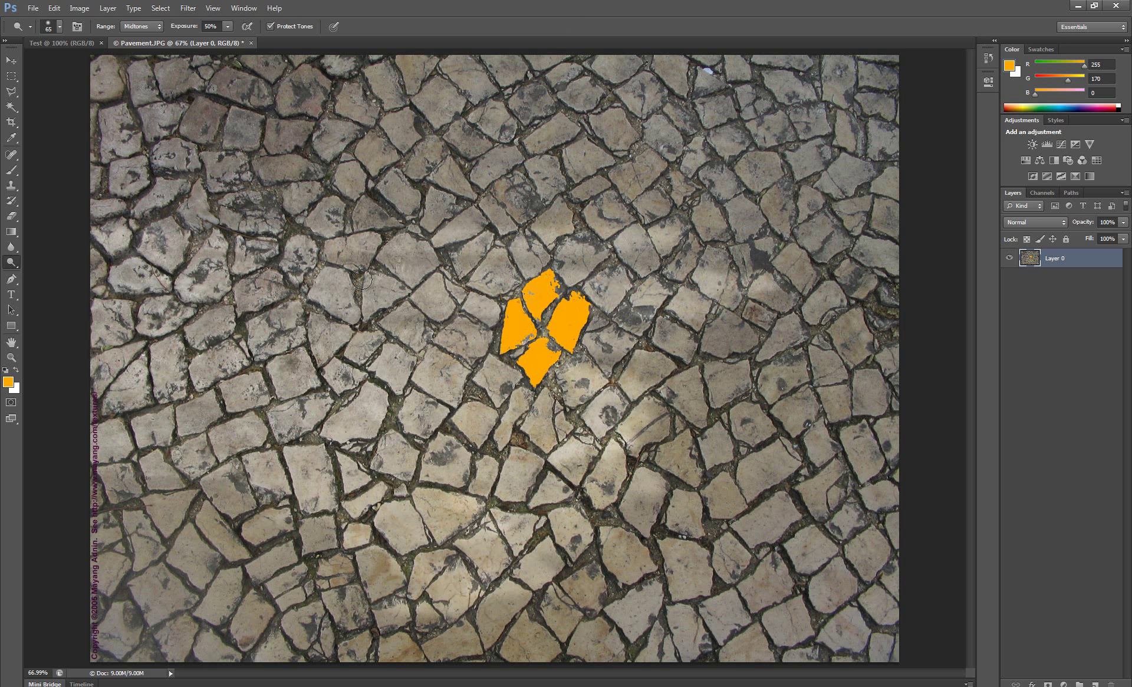
mouse_move(159, 294)
mouse_down()
mouse_move(88, 339)
mouse_move(507, 254)
mouse_move(94, 206)
mouse_move(631, 209)
mouse_up()
mouse_move(632, 209)
mouse_down()
mouse_move(97, 175)
mouse_move(643, 189)
mouse_up()
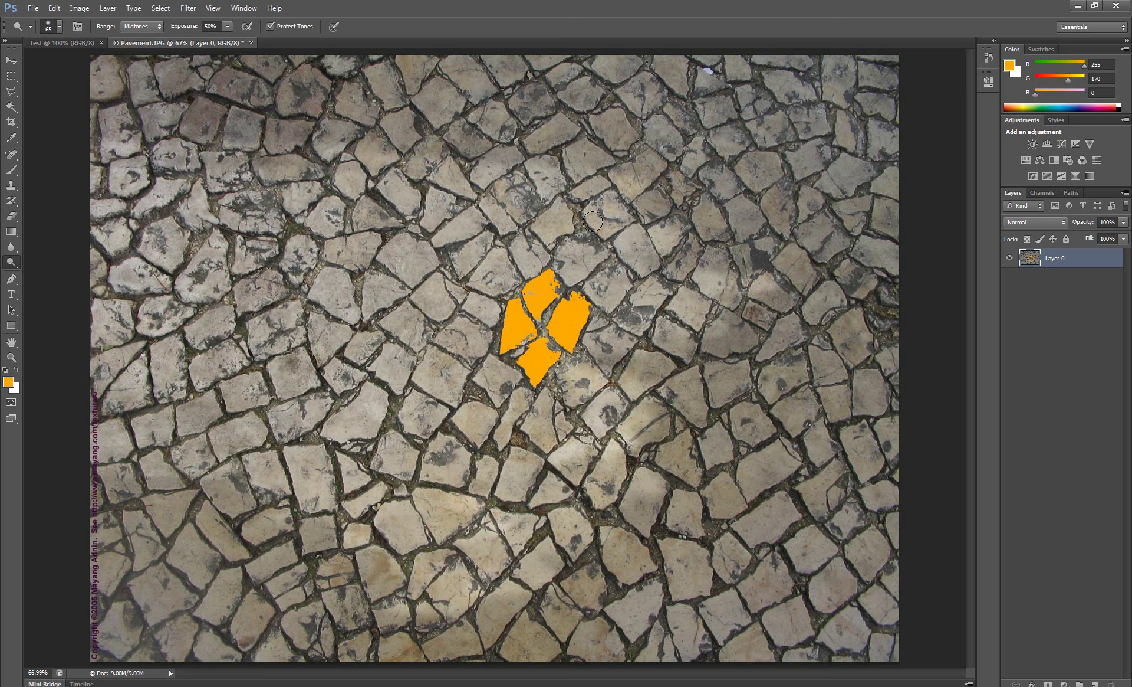
mouse_move(673, 335)
mouse_down()
mouse_move(572, 489)
mouse_move(993, 339)
mouse_move(656, 386)
mouse_up()
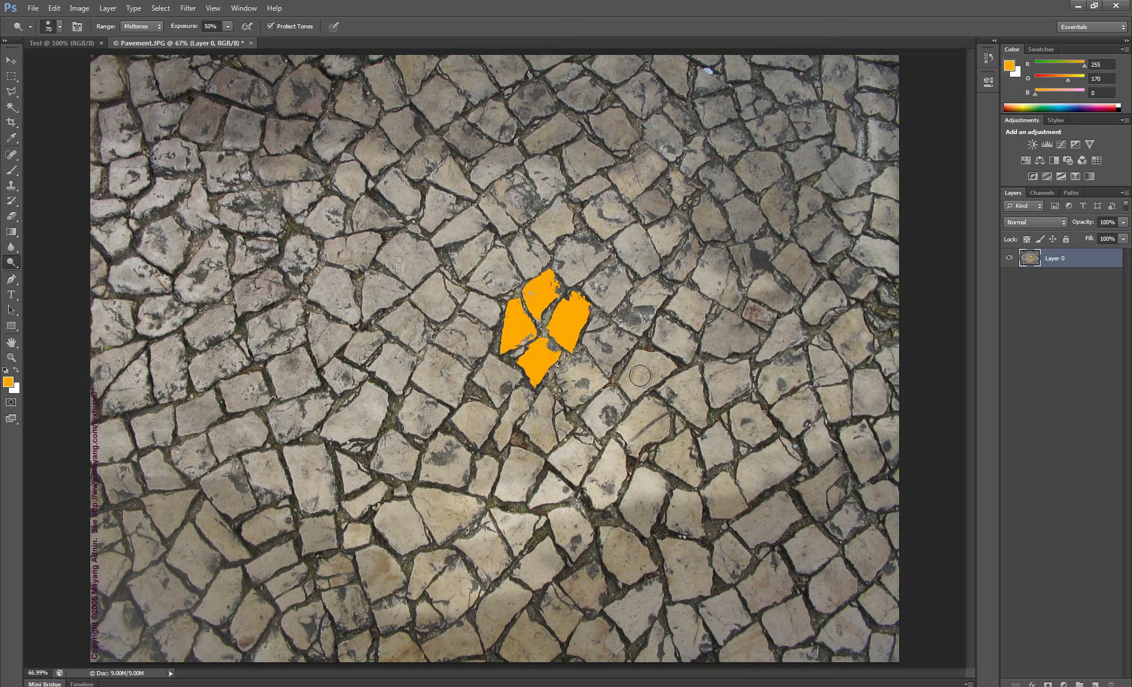
key(bracketright)
key(bracketright)
key(bracketright)
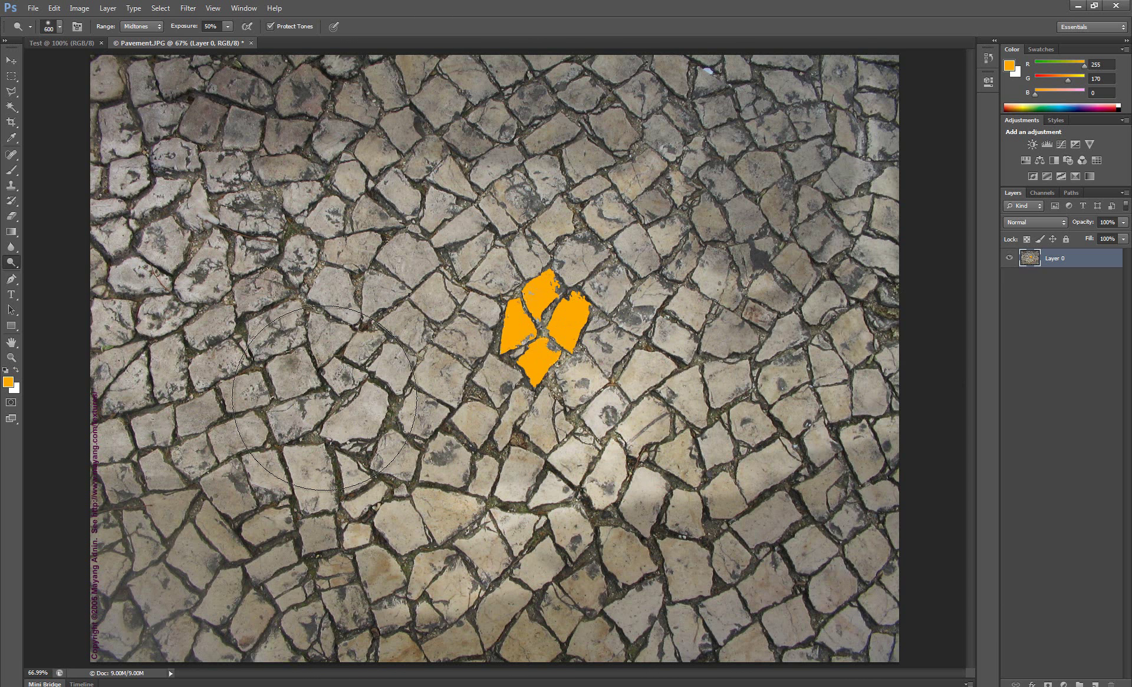
mouse_move(123, 345)
mouse_down()
mouse_move(331, 234)
mouse_move(691, 274)
mouse_up()
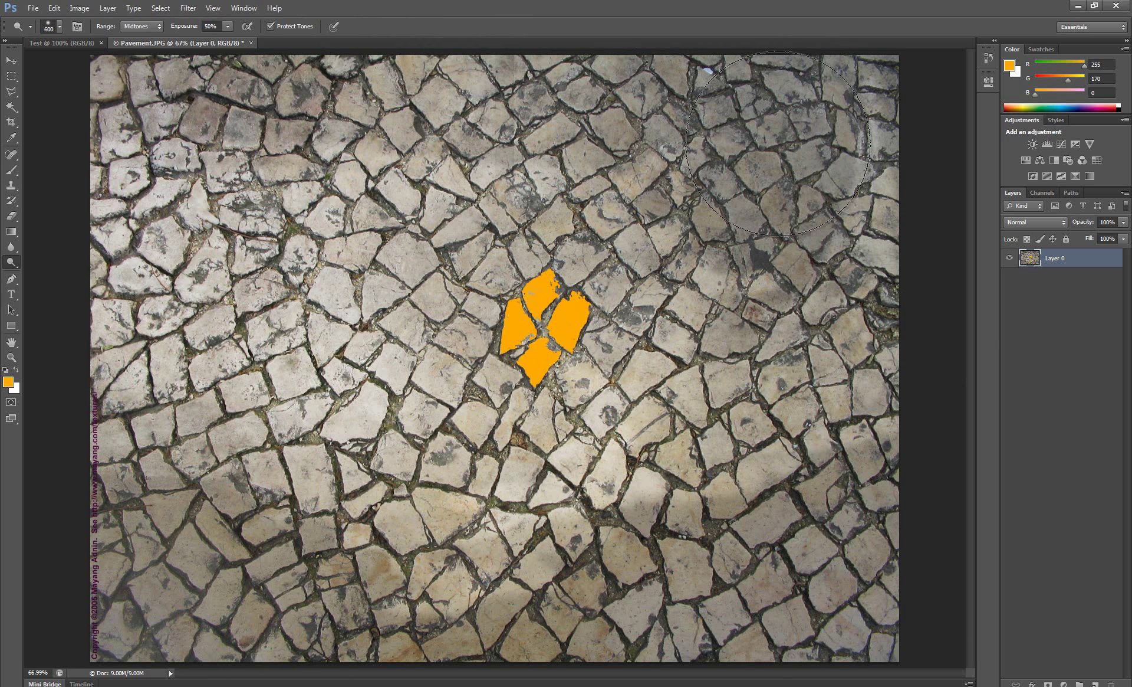
mouse_move(693, 215)
mouse_down()
mouse_move(798, 186)
mouse_move(791, 229)
mouse_up()
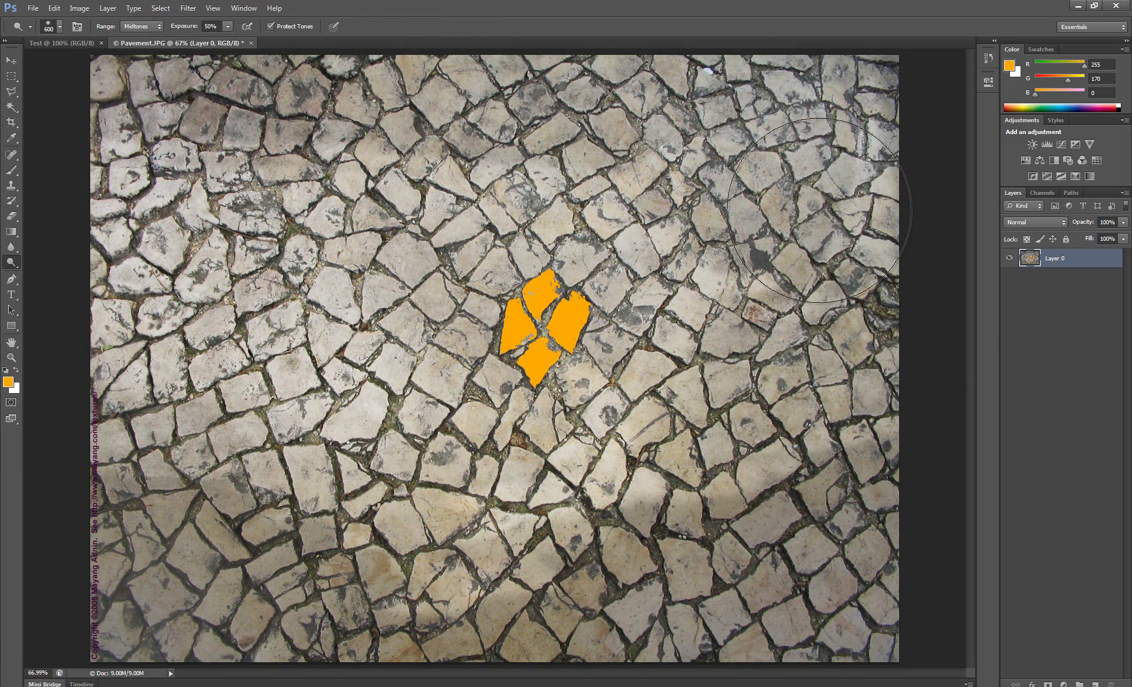
key(ctrl+alt+z)
key(ctrl+alt+z)
key(ctrl+alt+z)
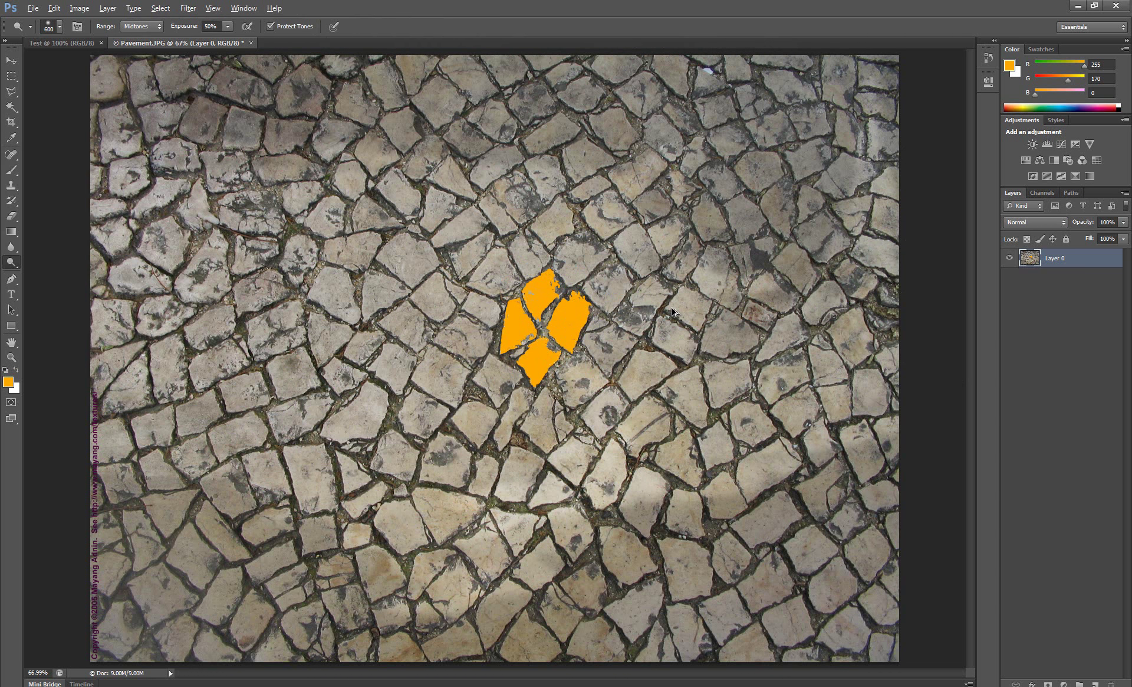
key(ctrl+alt+z)
key(ctrl+alt+z)
drag(462, 323, 471, 290)
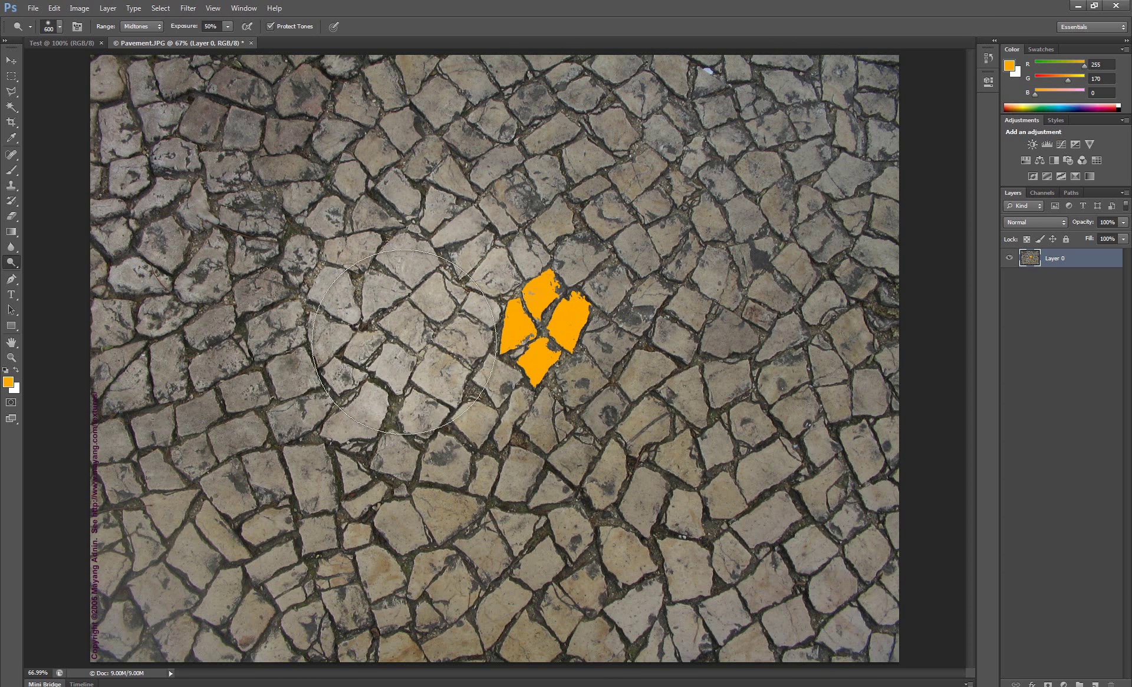
mouse_move(470, 290)
mouse_down()
mouse_move(390, 271)
mouse_move(405, 291)
mouse_move(425, 272)
mouse_move(462, 299)
mouse_move(454, 279)
mouse_move(504, 301)
mouse_move(531, 254)
mouse_up()
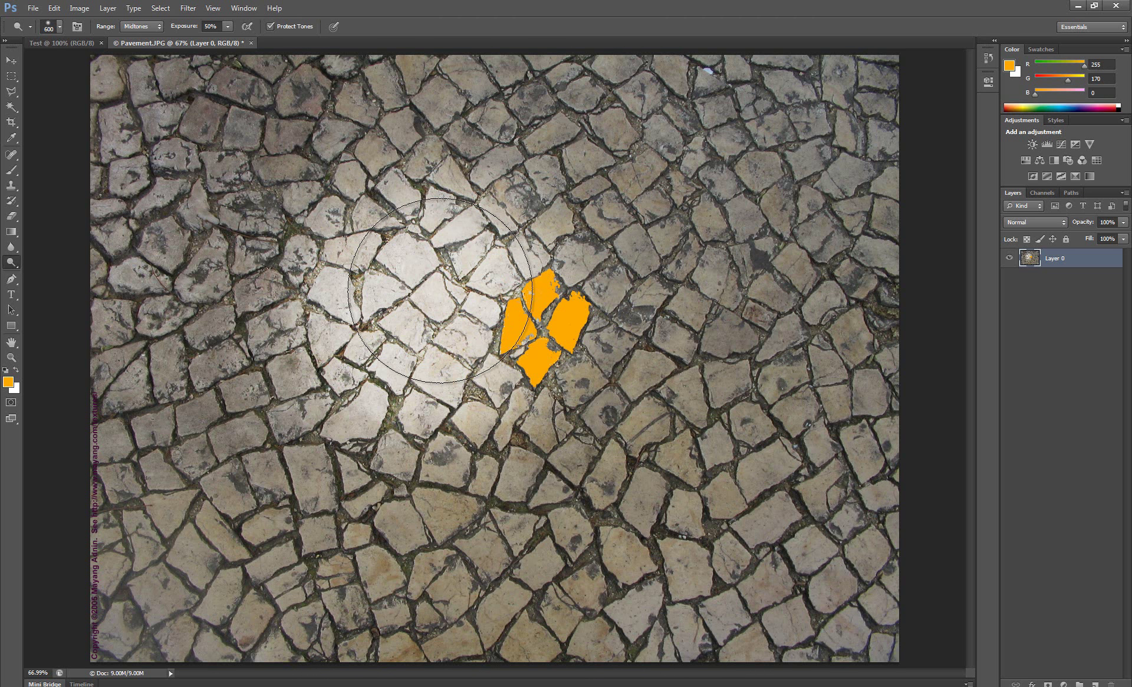
key(m)
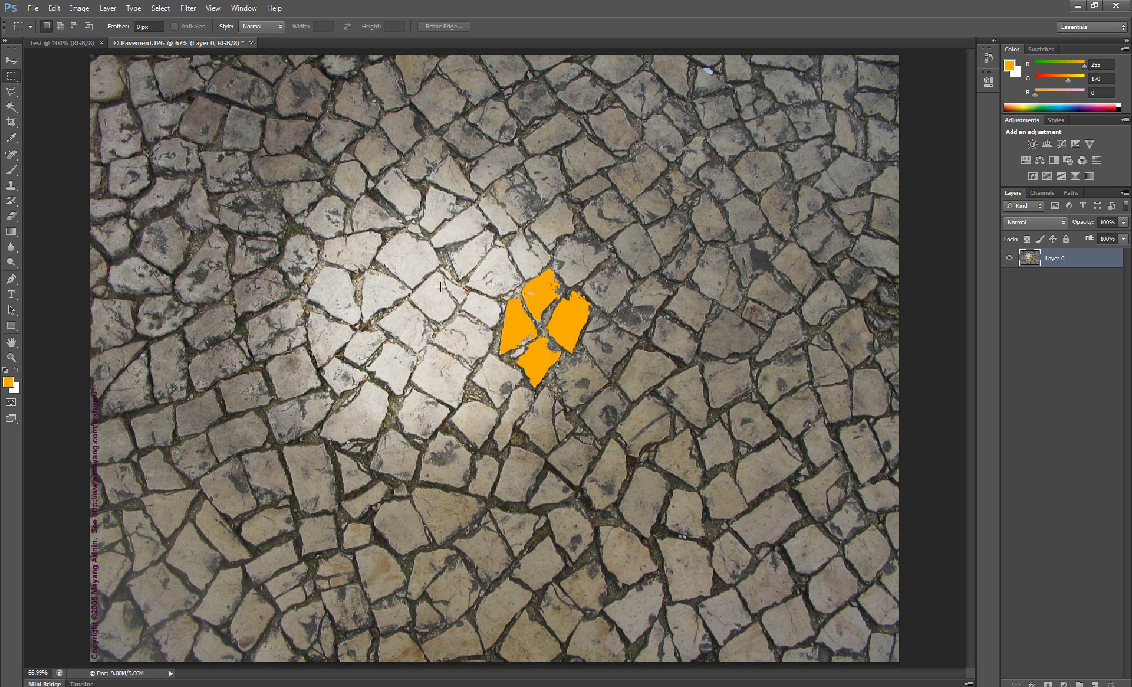
key(ctrl+alt+z)
key(ctrl+alt+z)
key(ctrl+alt+z)
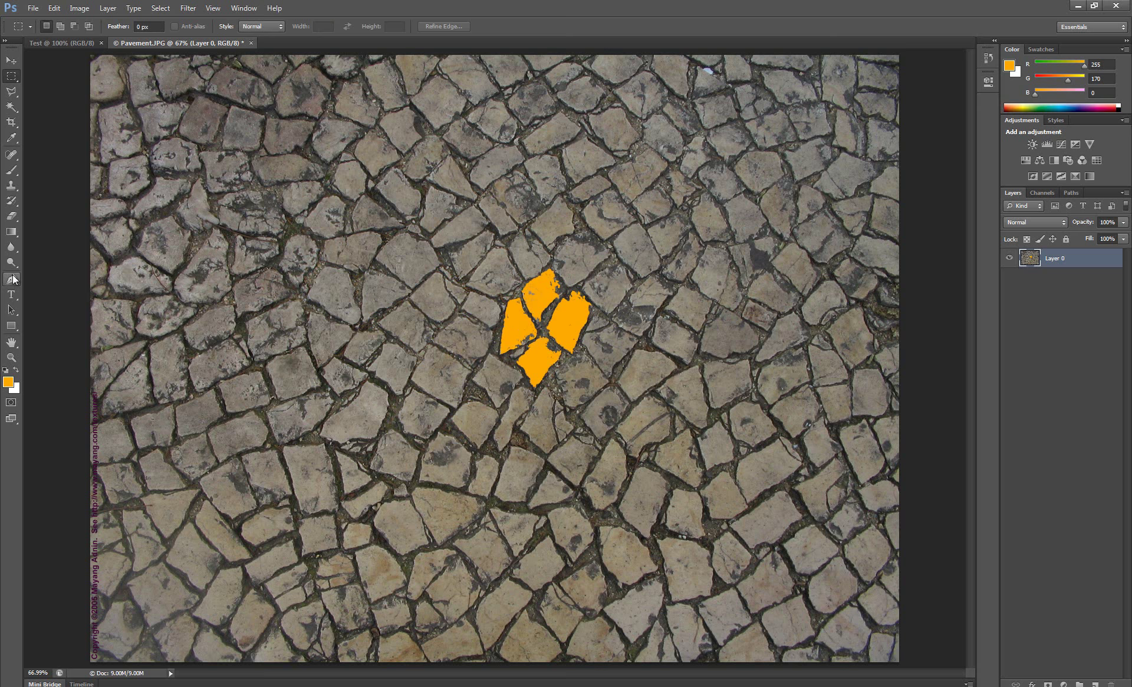
click(12, 294)
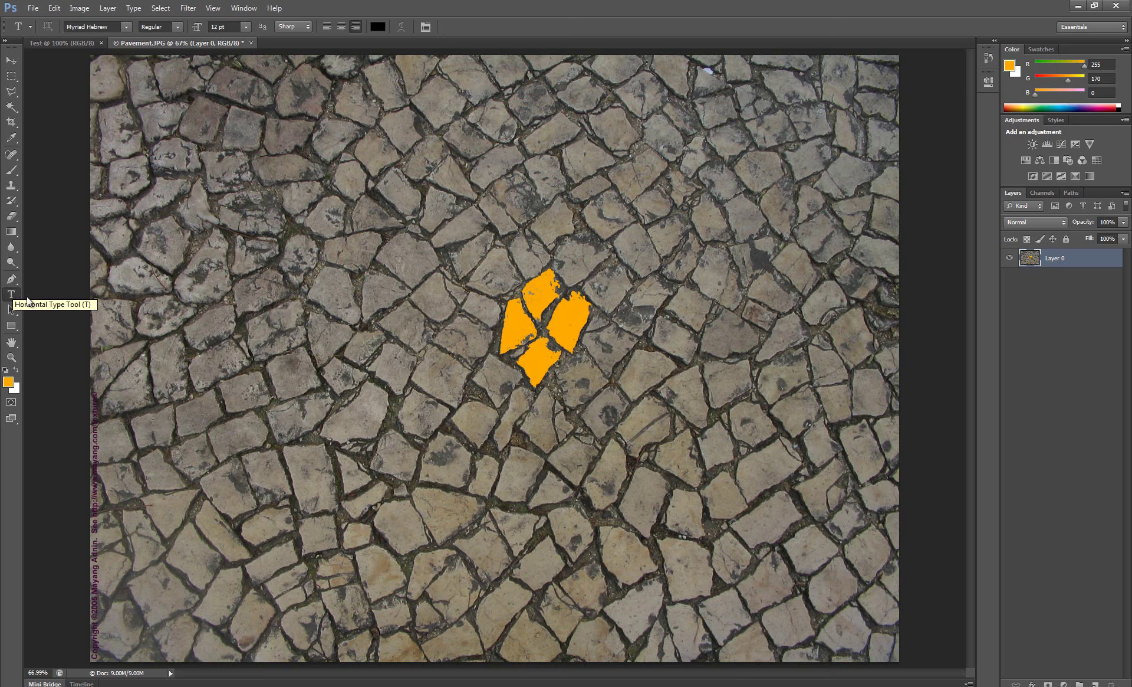
click(466, 272)
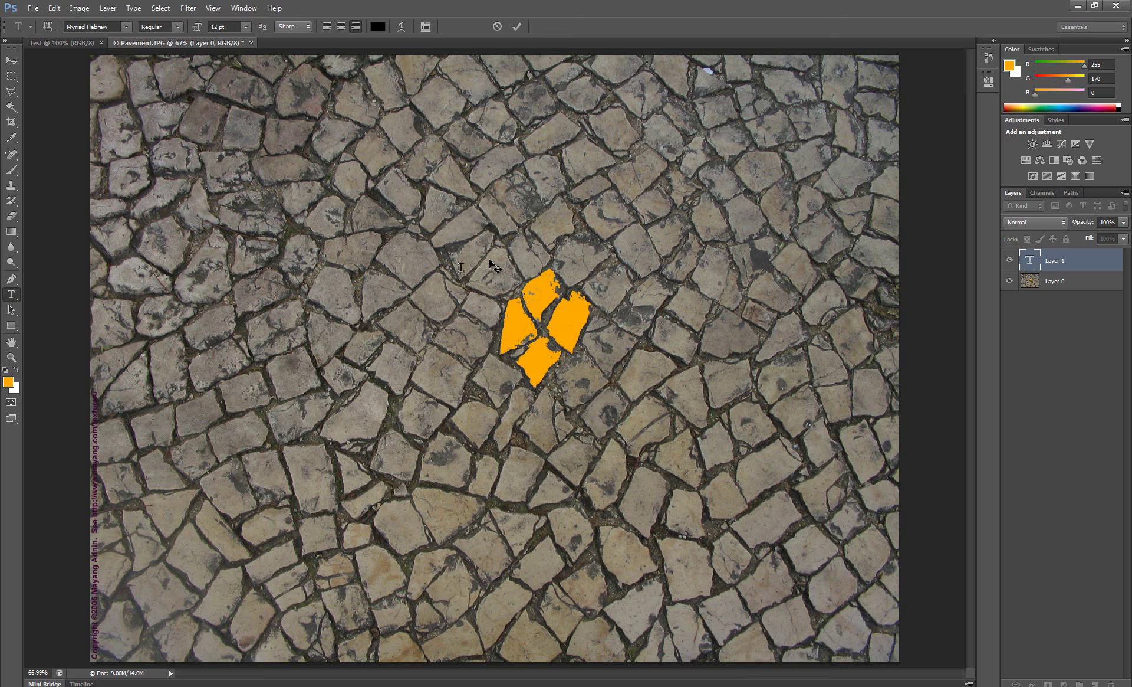
text(Tskatkaltlkdasmd)
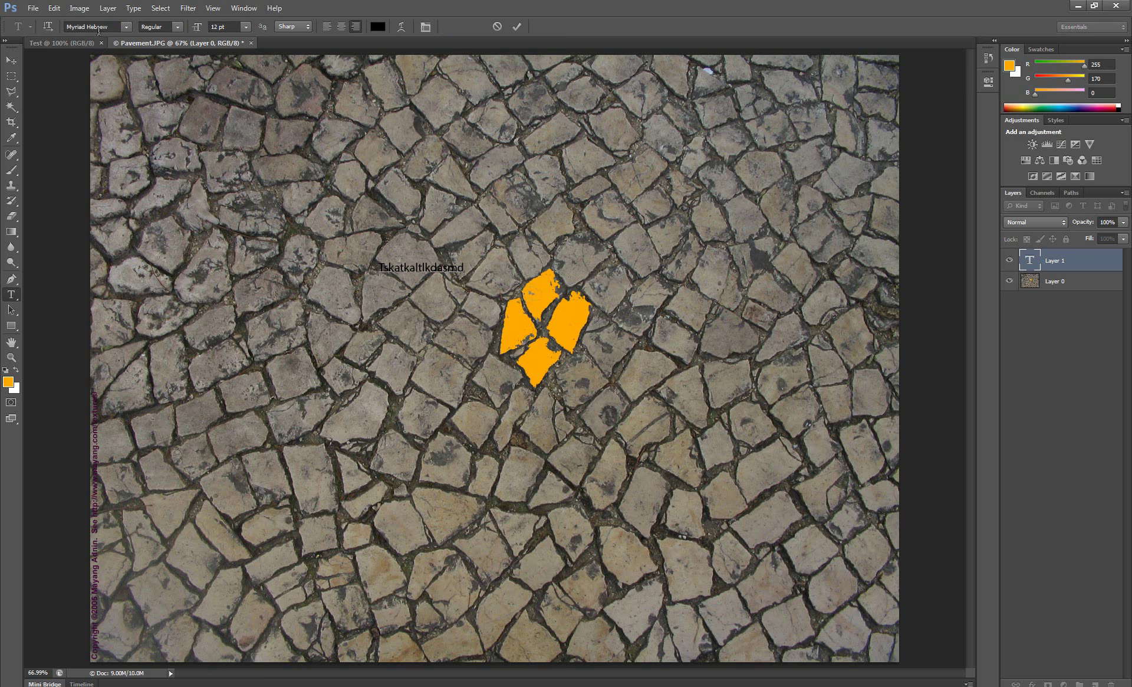
click(124, 26)
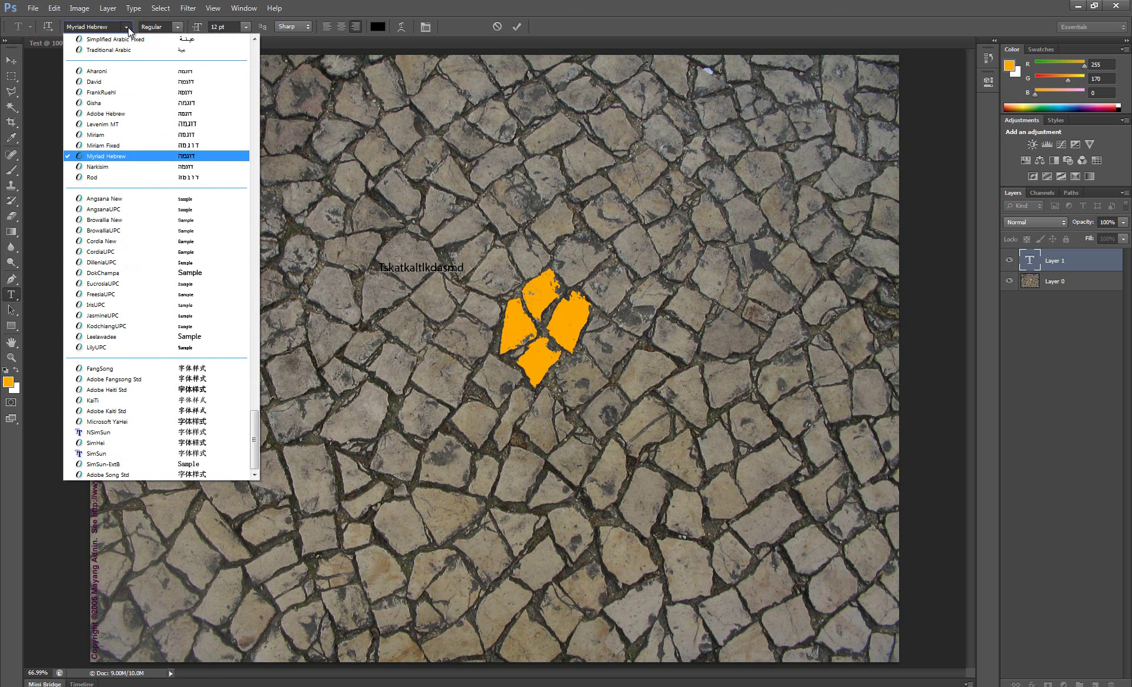
click(129, 27)
click(180, 30)
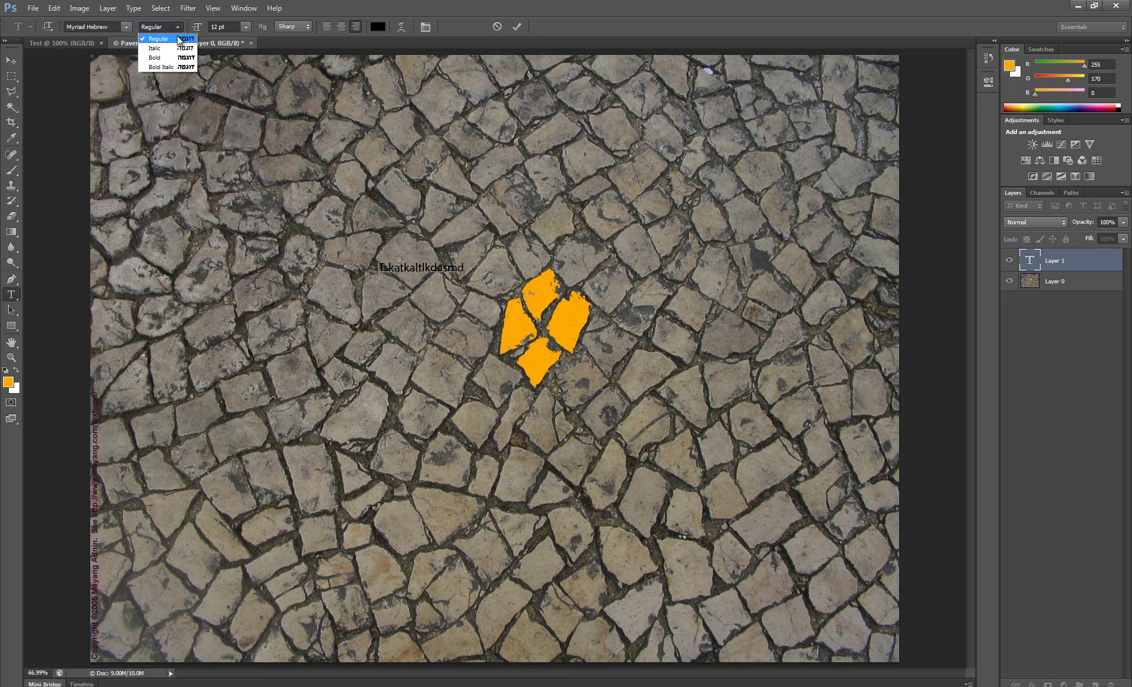
click(180, 26)
click(246, 27)
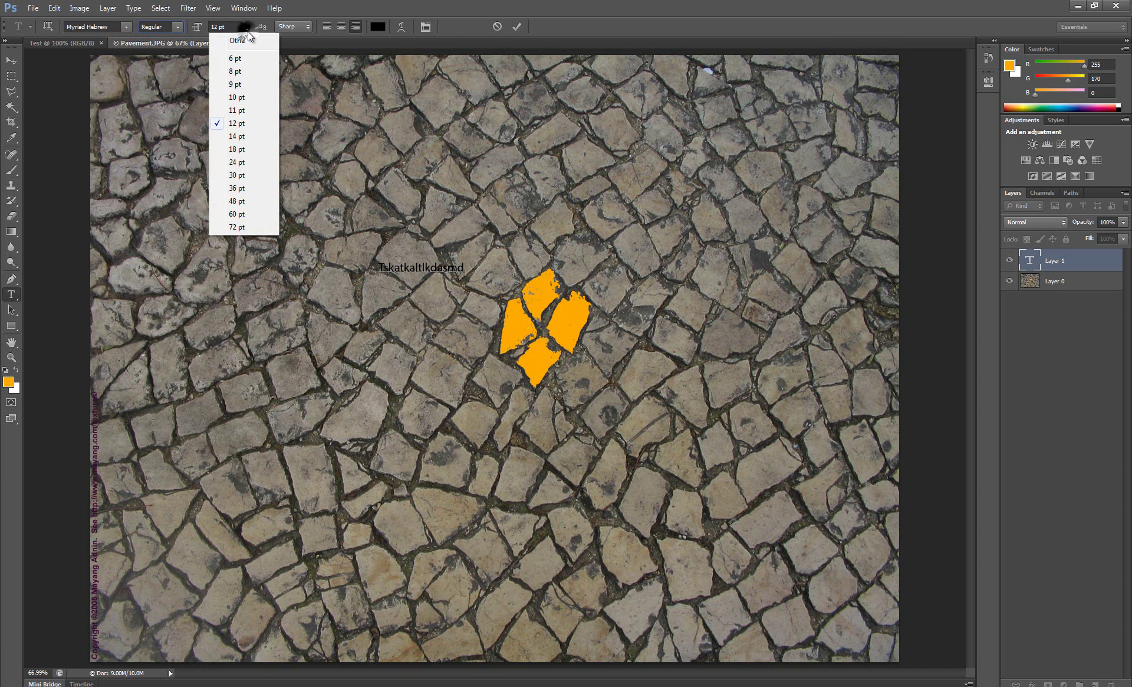
click(248, 27)
click(304, 26)
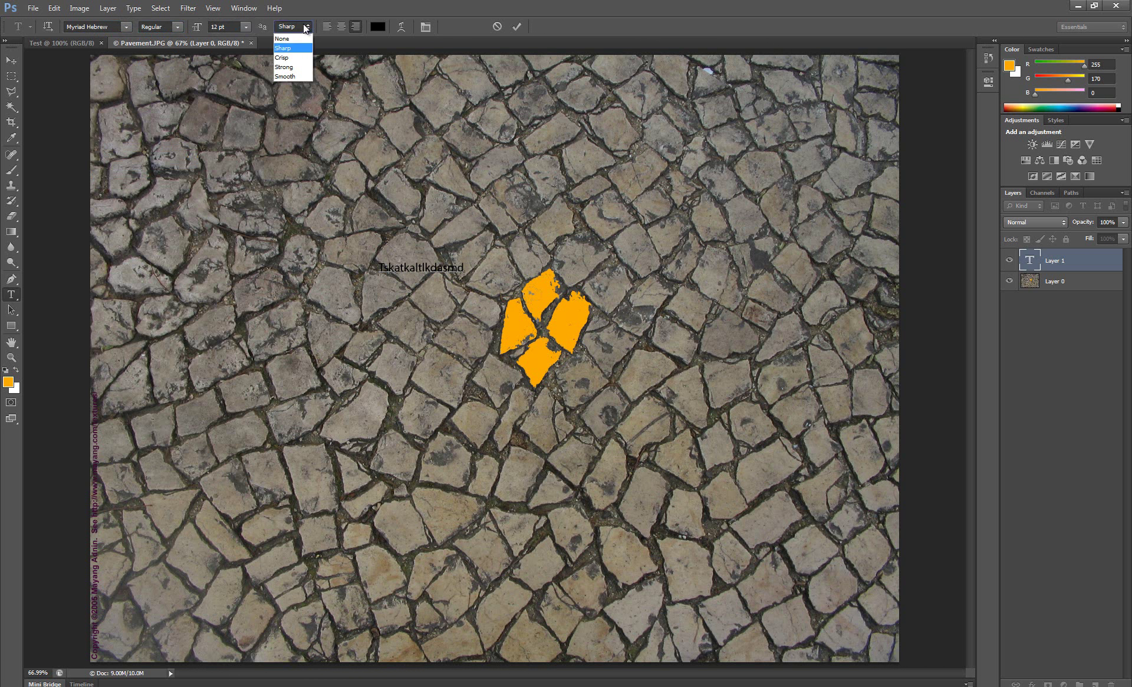
click(289, 47)
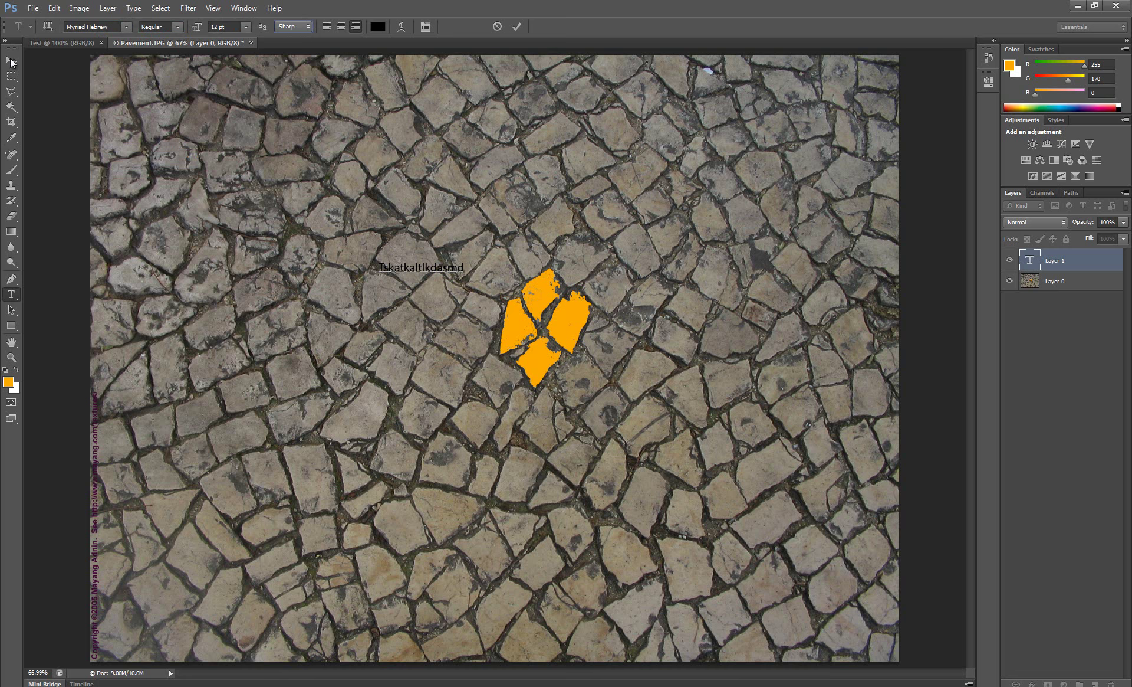
click(10, 59)
drag(409, 268, 549, 308)
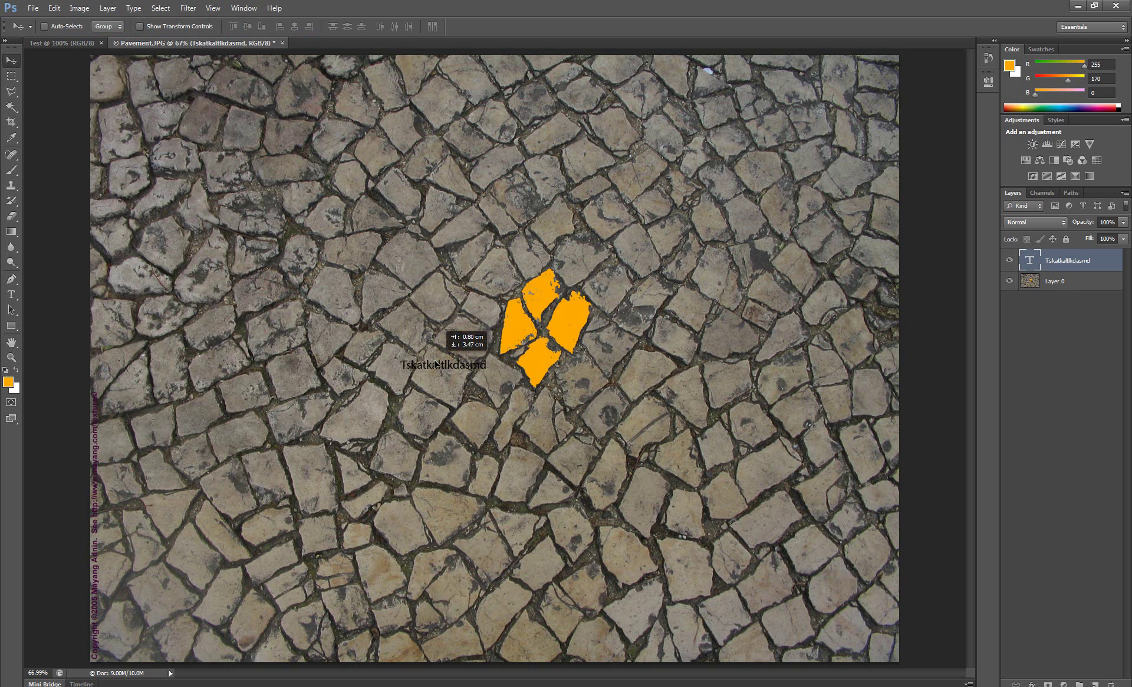
drag(549, 307, 483, 361)
key(Delete)
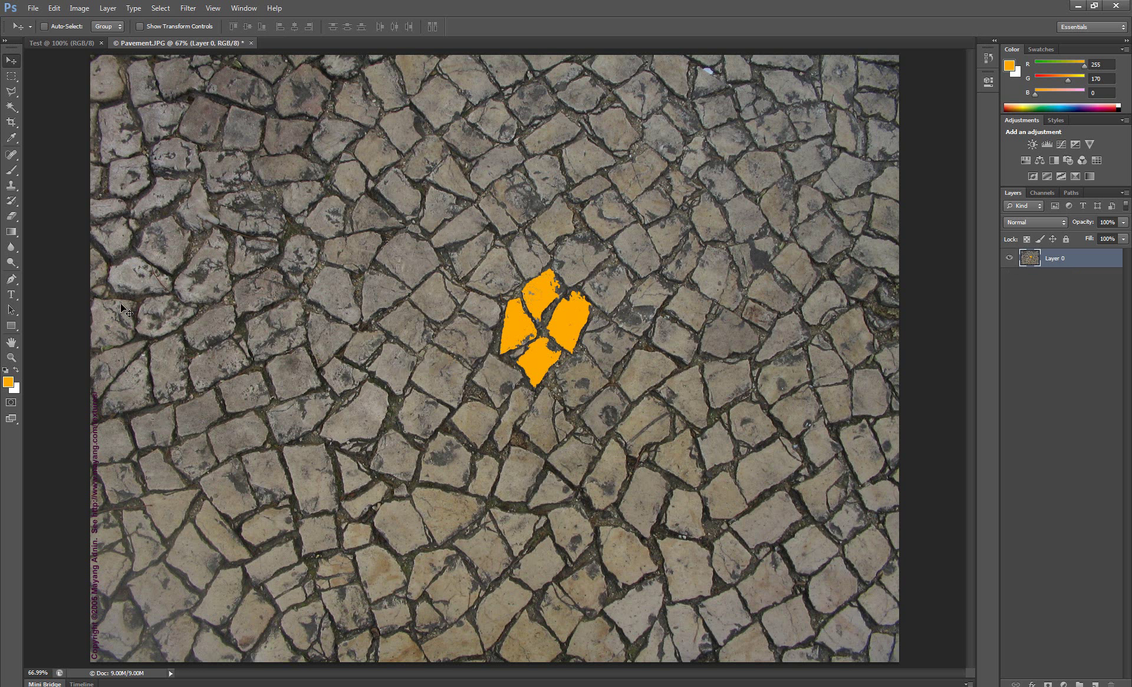
click(16, 309)
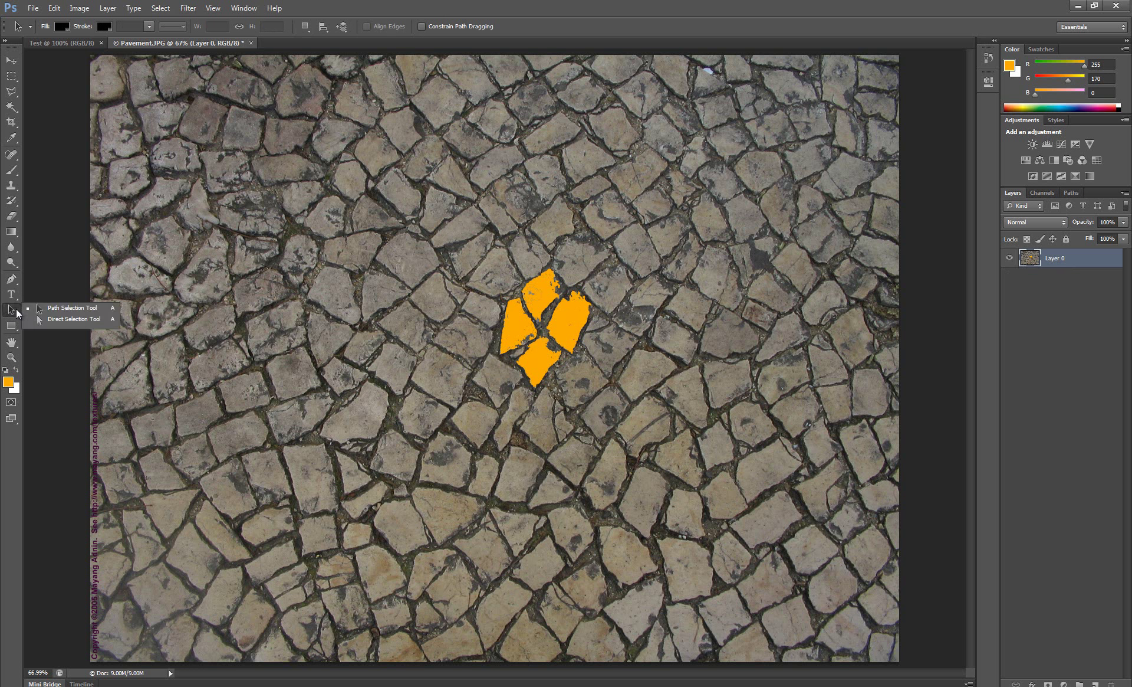
click(53, 309)
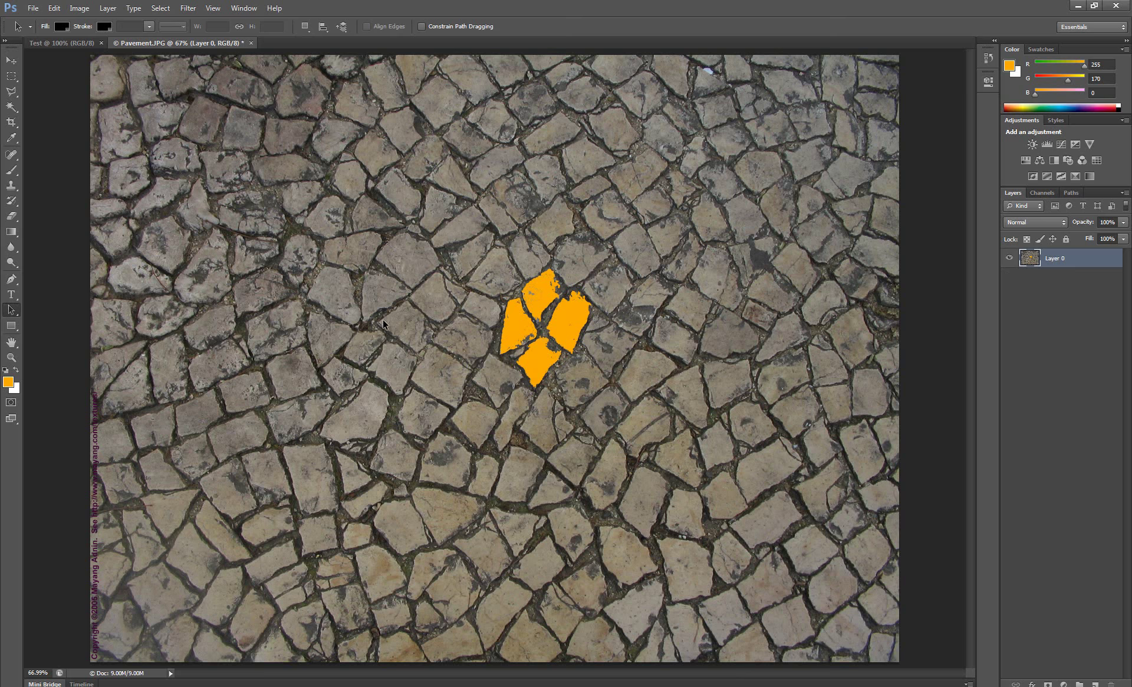
click(10, 331)
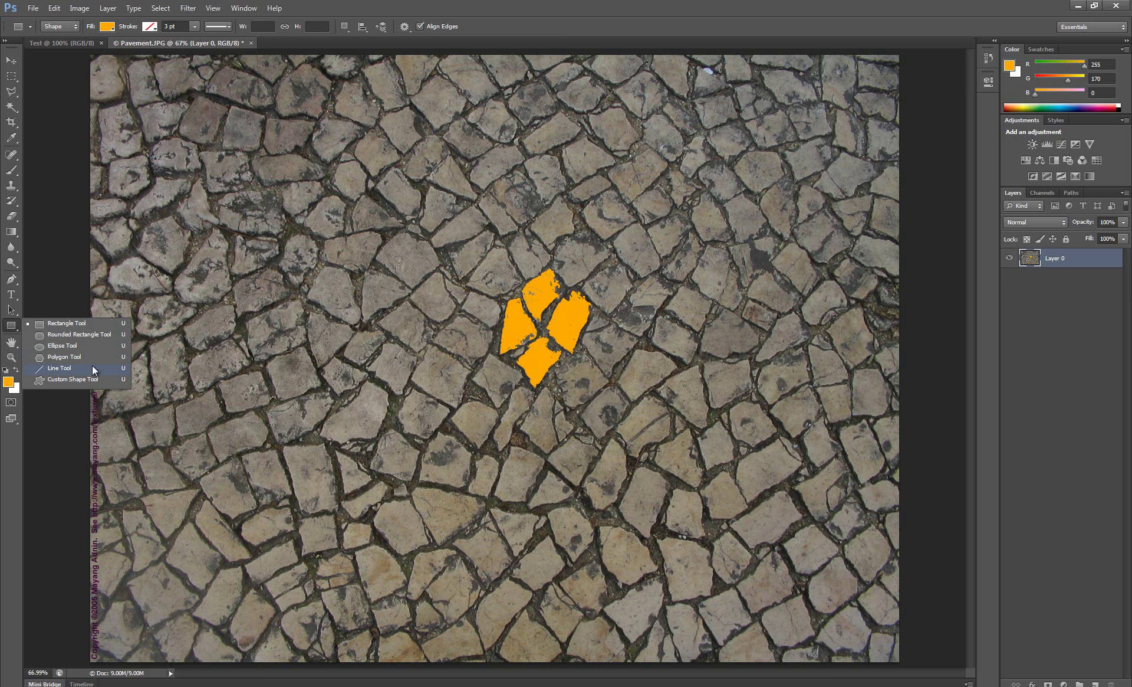
click(92, 367)
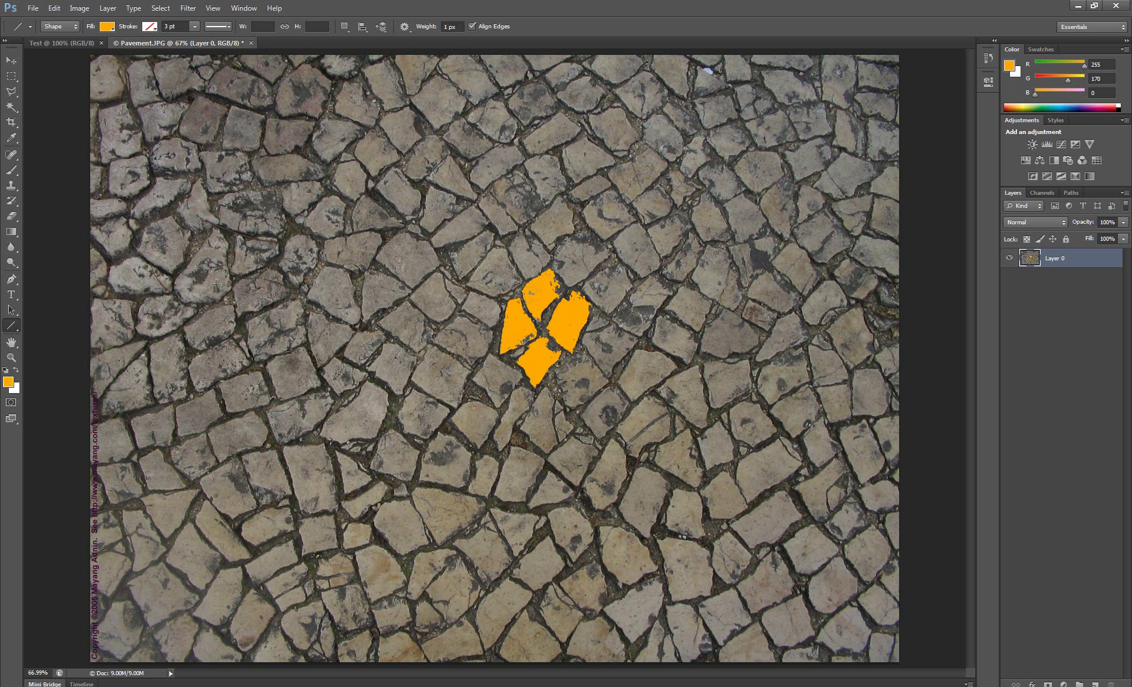
mouse_move(485, 210)
mouse_down()
mouse_move(719, 290)
mouse_move(708, 466)
mouse_move(460, 434)
mouse_move(297, 542)
mouse_move(184, 387)
mouse_up()
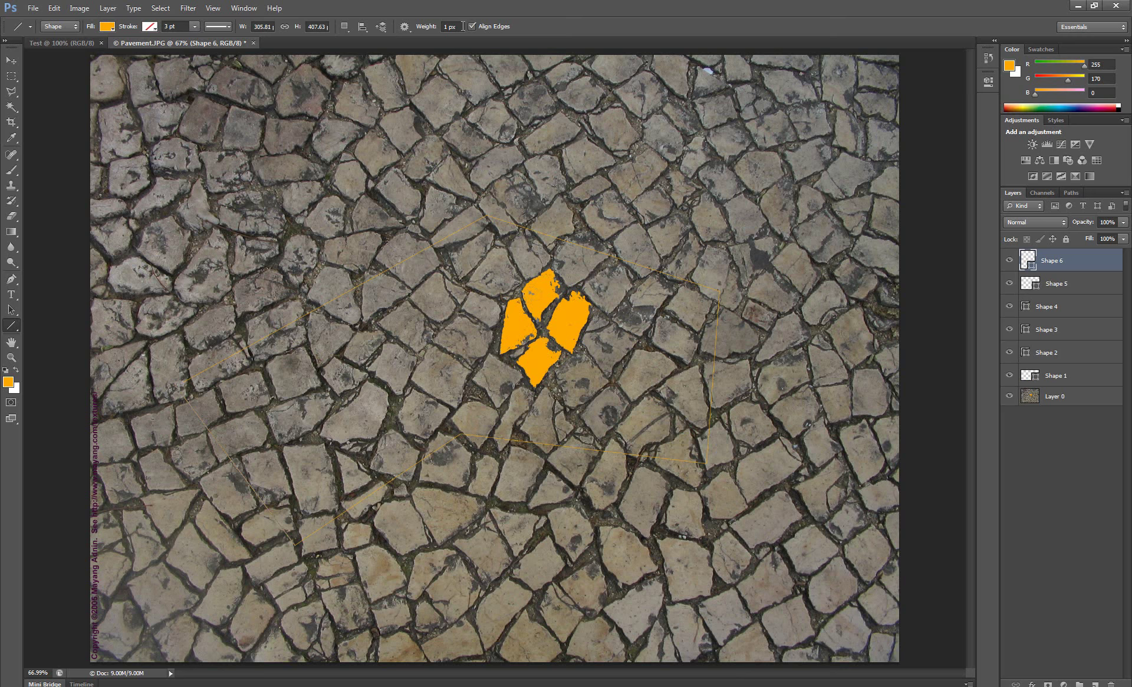
key(ctrl+alt+z)
key(ctrl+alt+z)
key(ctrl+alt+z)
key(ctrl+alt+z)
key(ctrl+alt+z)
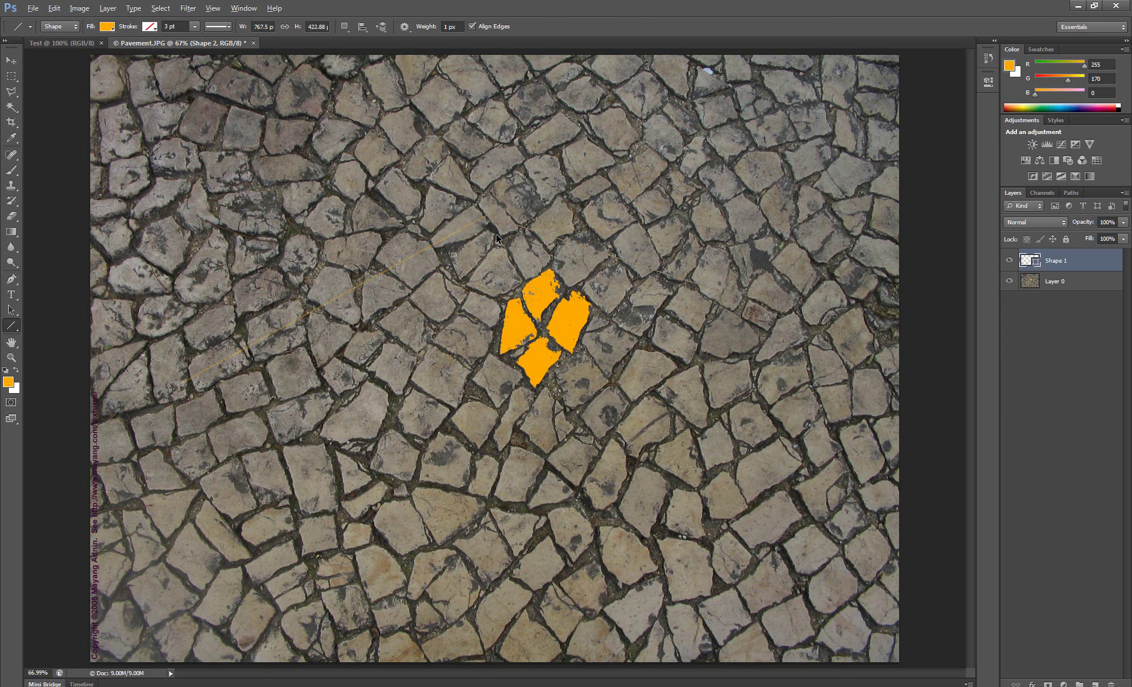
key(ctrl+alt+z)
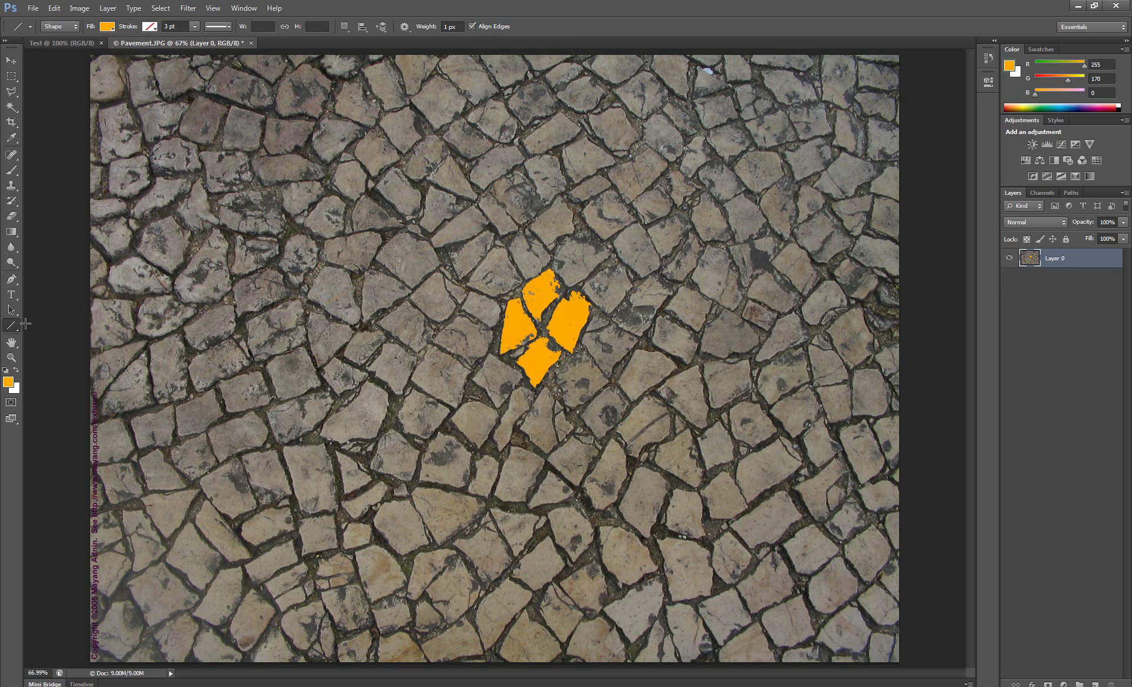
right_click(11, 324)
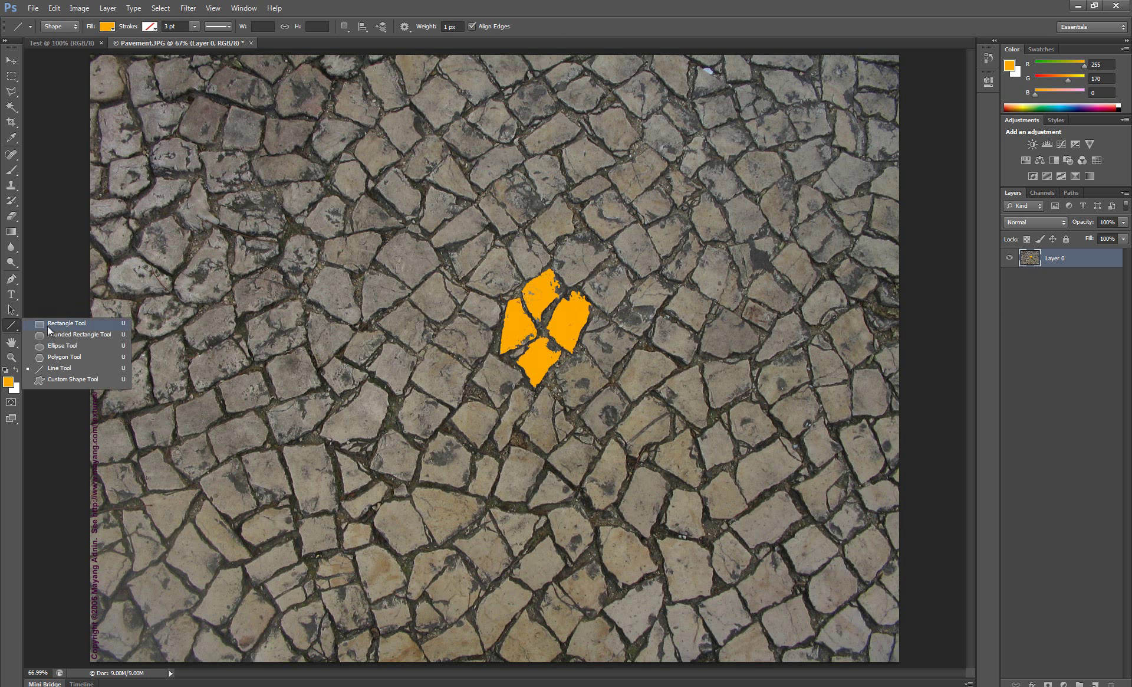
click(49, 325)
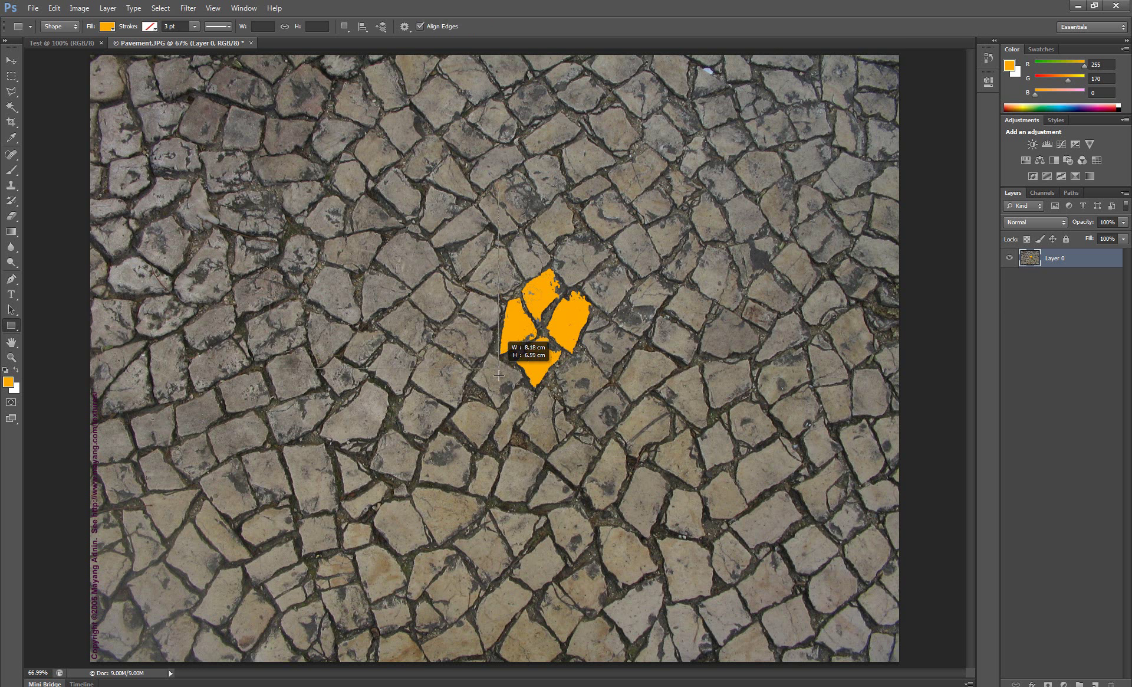
drag(499, 376, 489, 391)
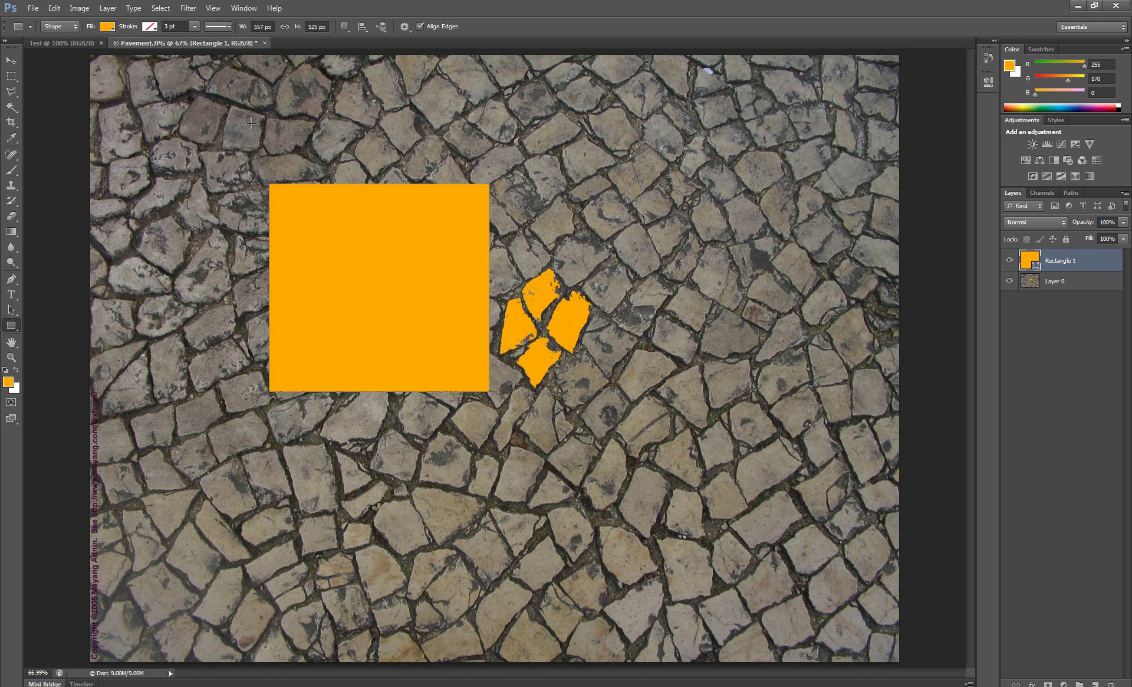
click(112, 26)
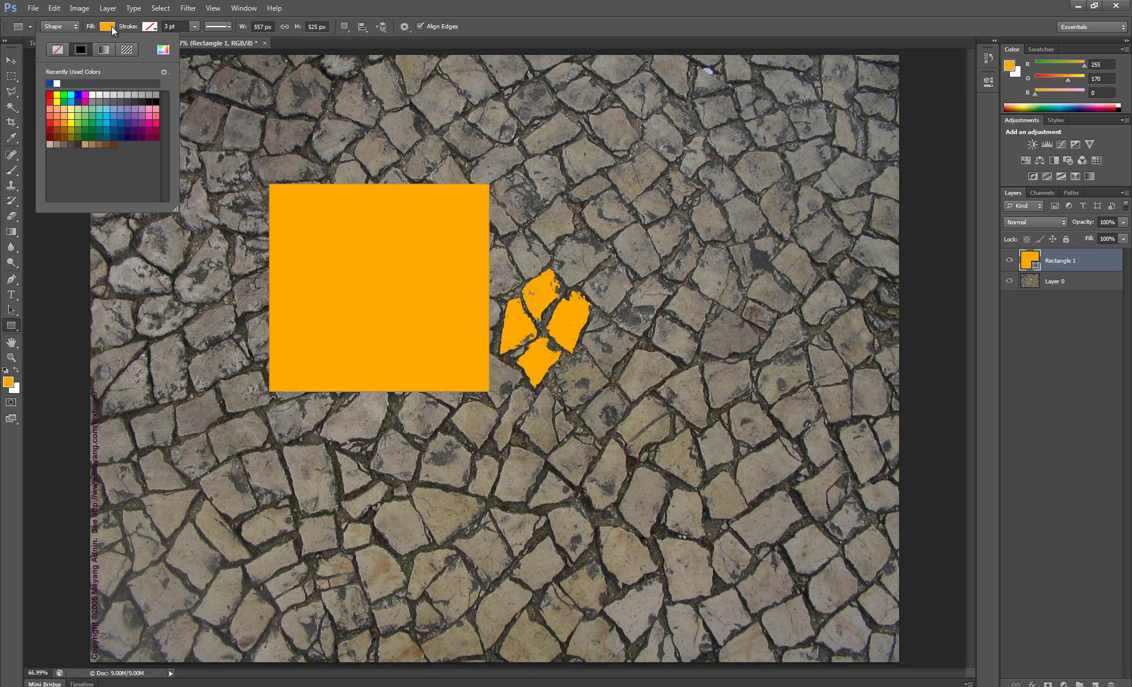
click(55, 50)
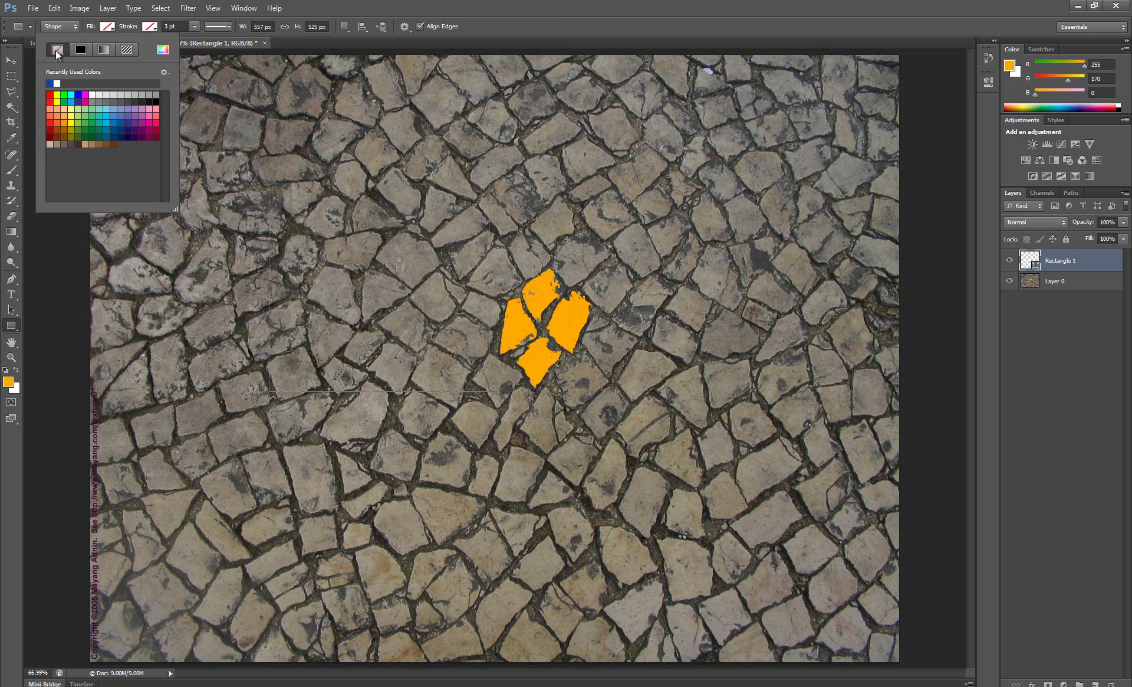
click(80, 50)
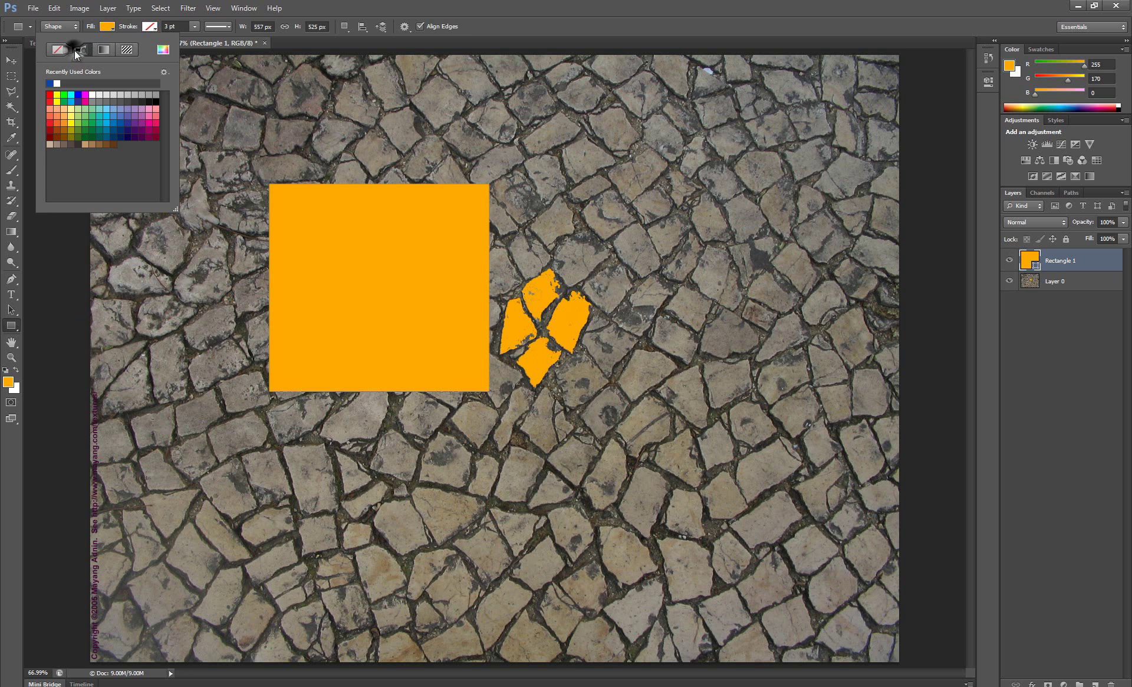
click(108, 49)
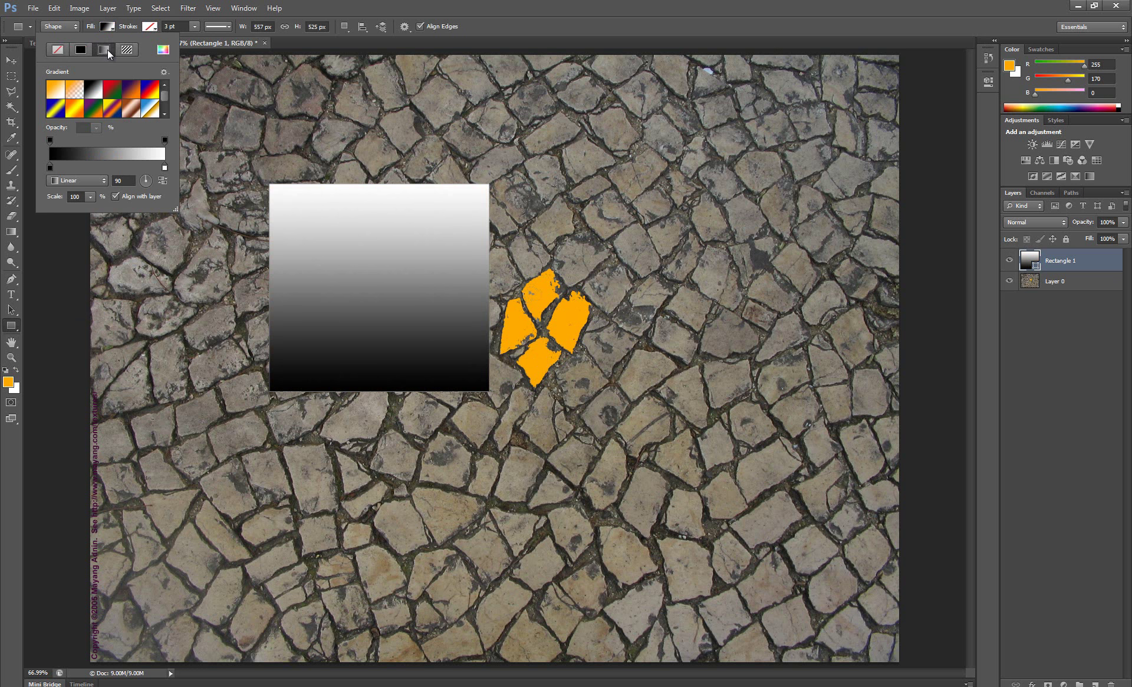
click(128, 48)
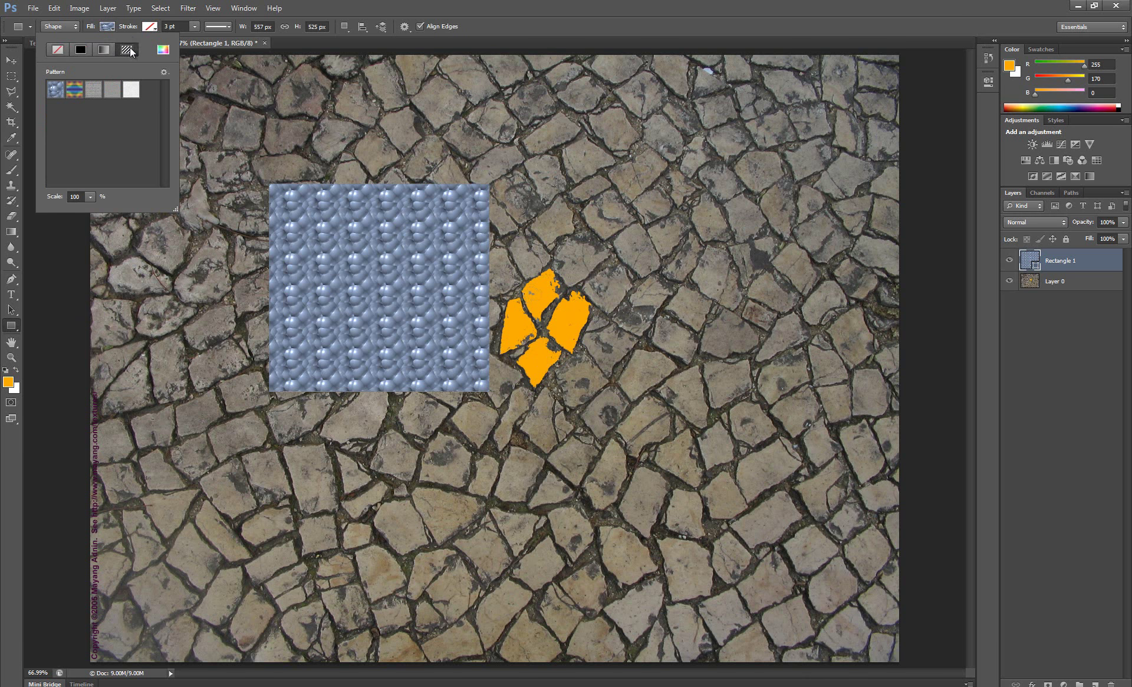
click(57, 49)
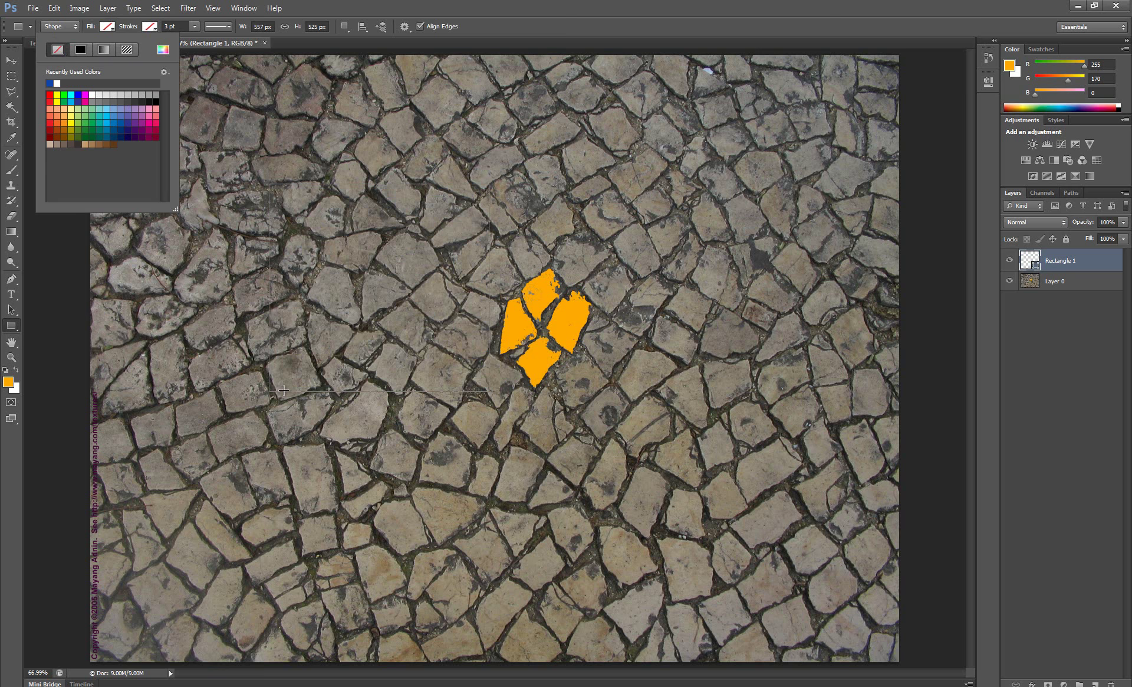
click(152, 26)
click(123, 51)
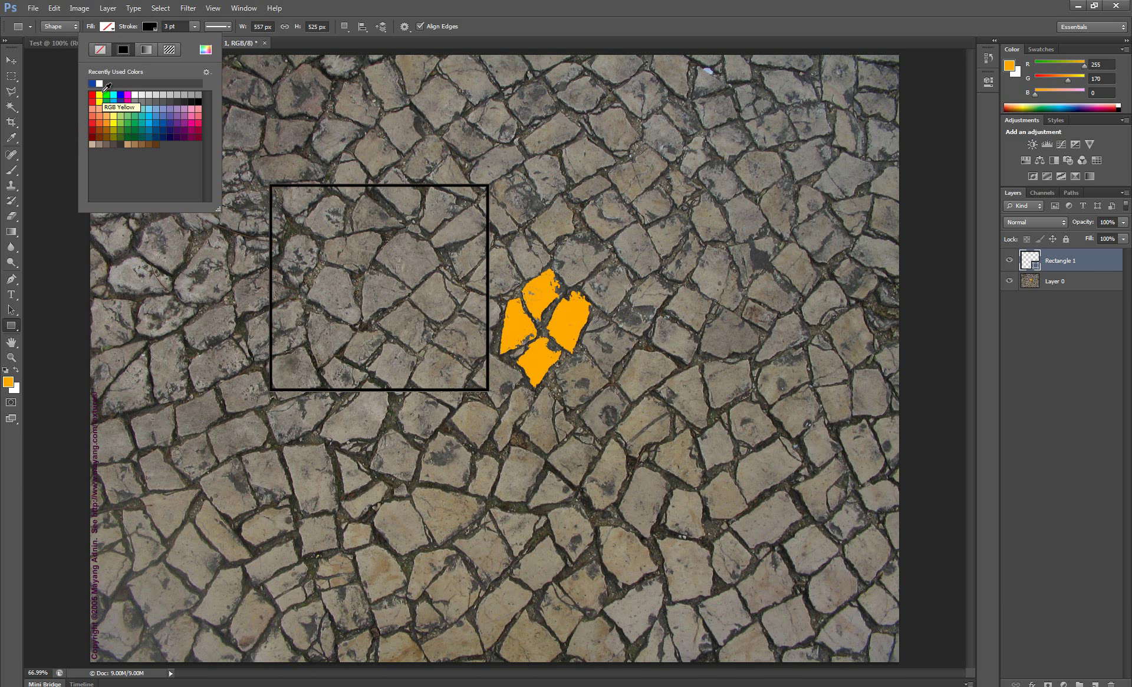
click(9, 382)
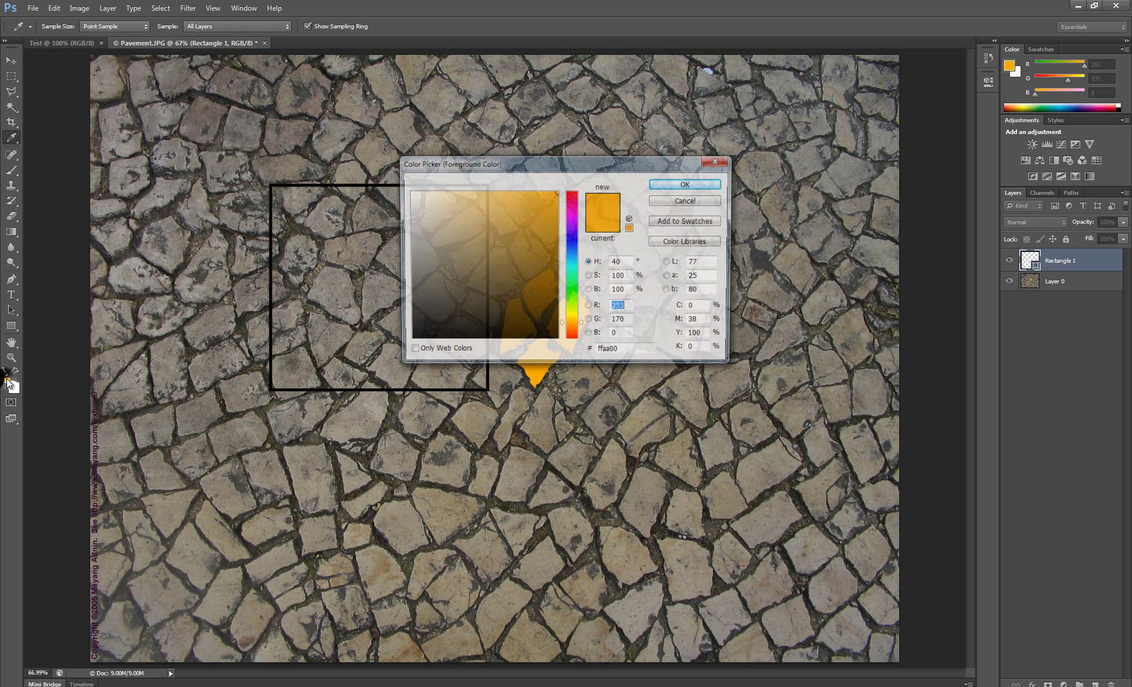
click(688, 184)
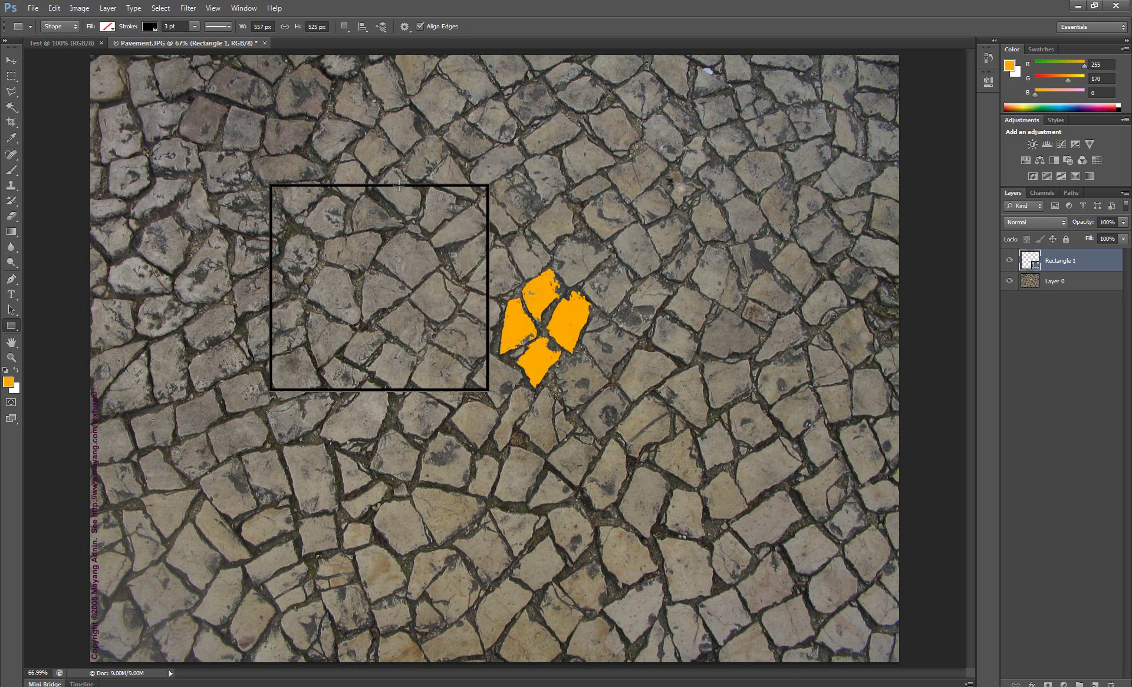
click(150, 27)
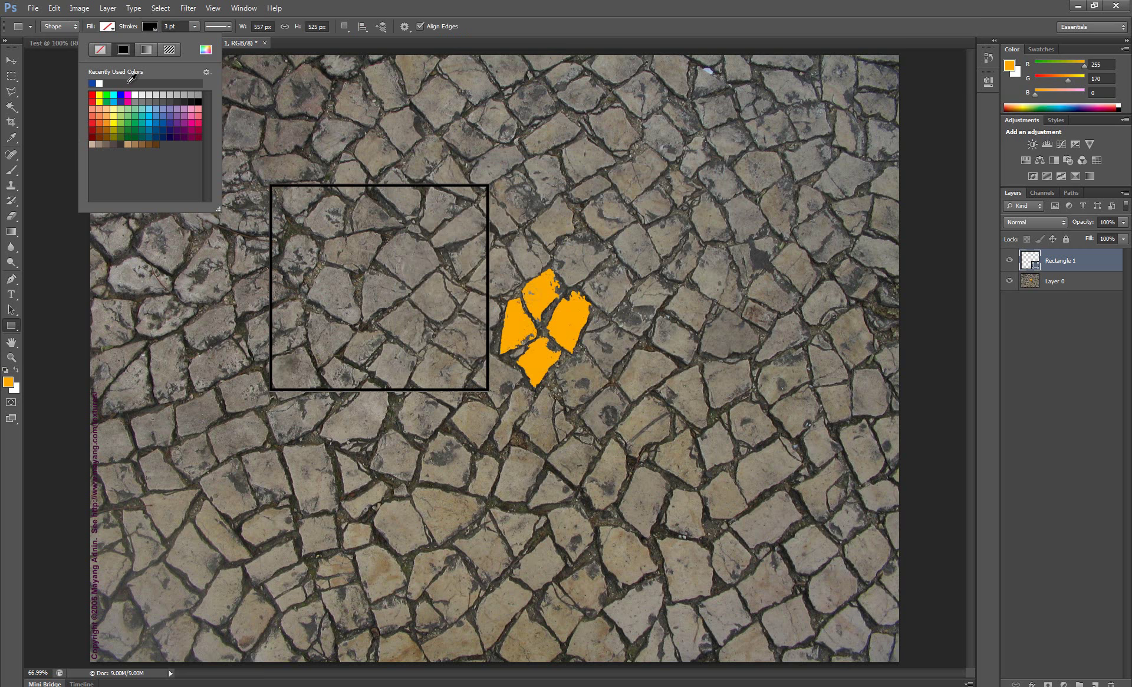
click(92, 95)
click(345, 222)
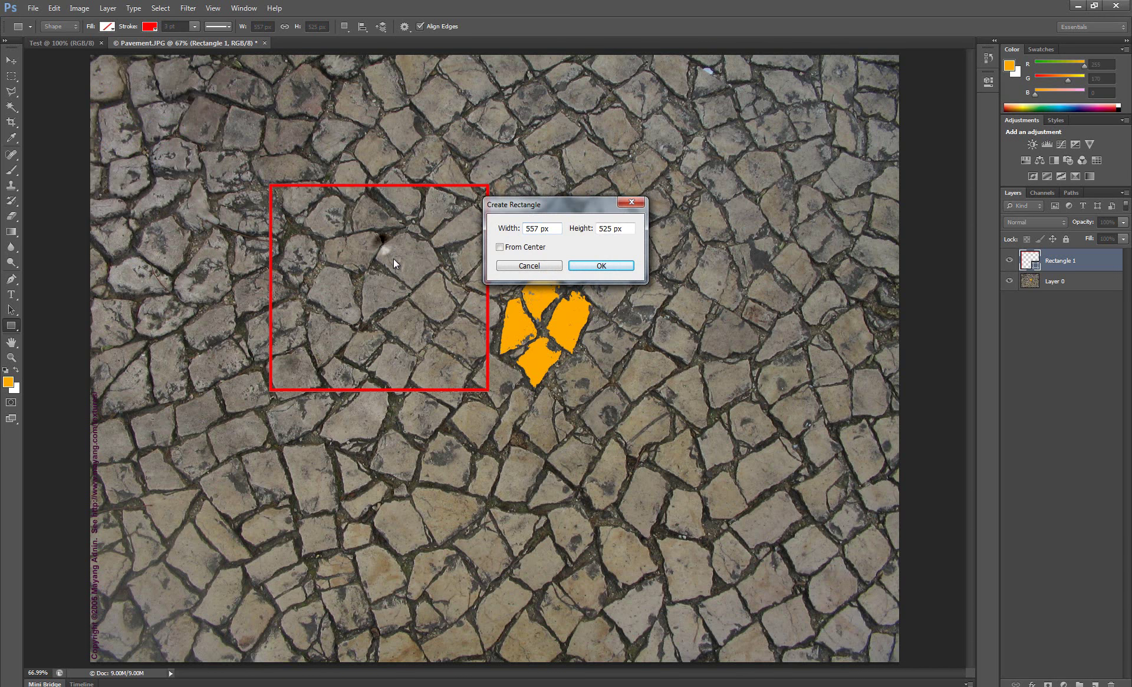
click(607, 268)
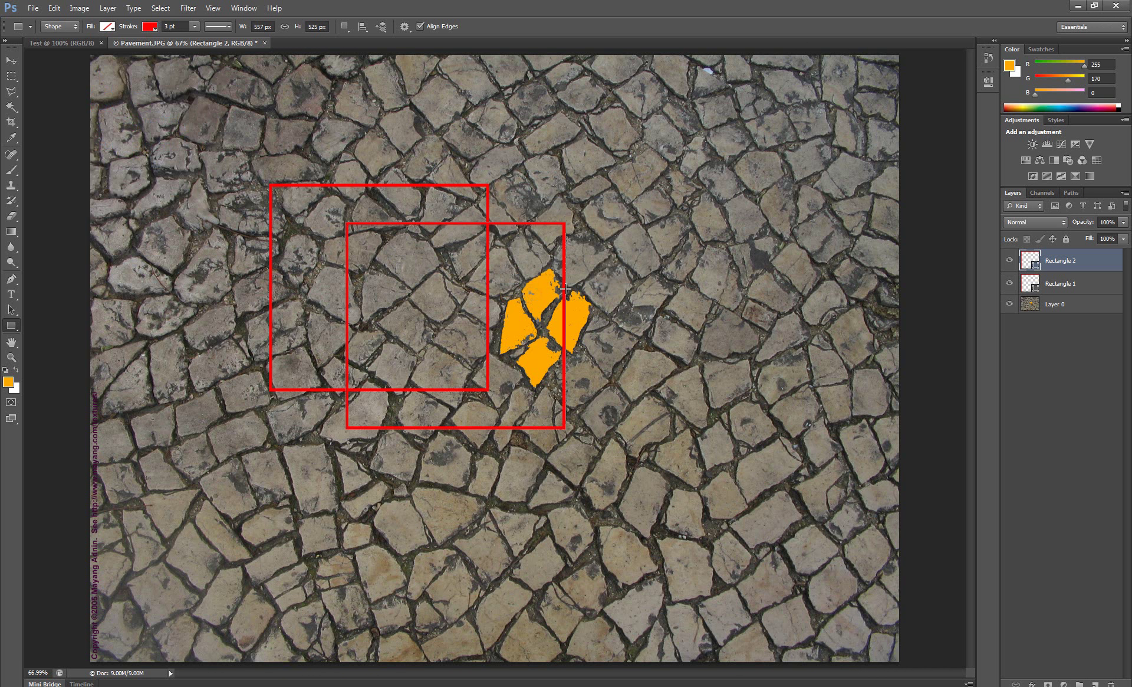
drag(590, 309, 590, 309)
drag(690, 368, 565, 446)
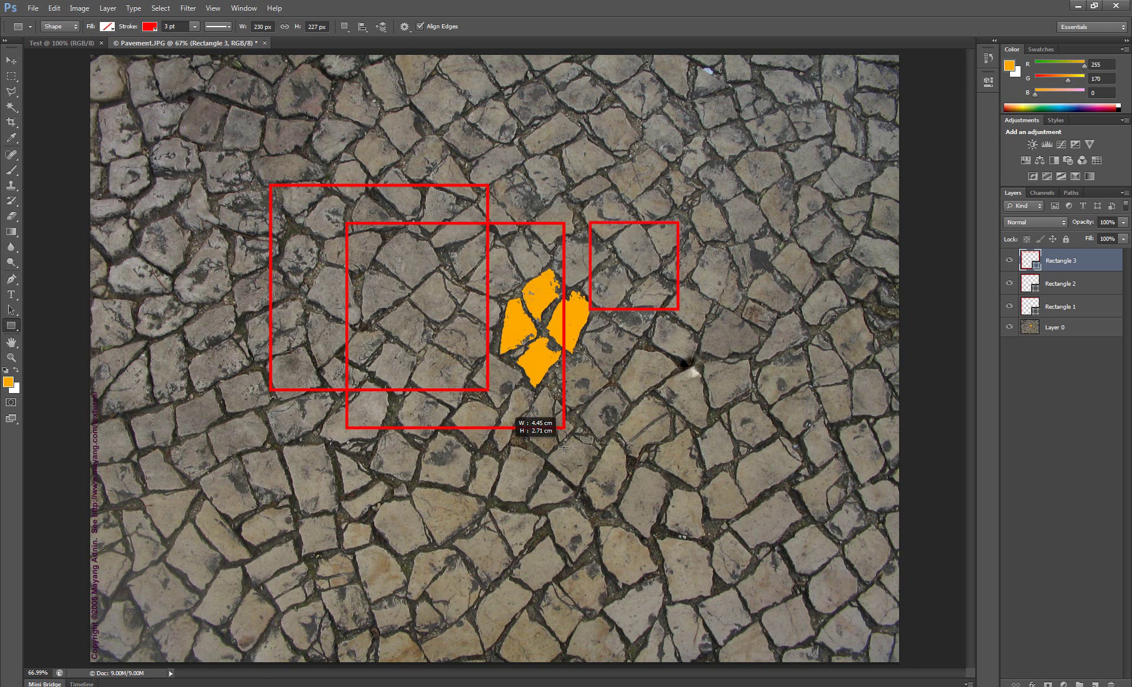
drag(599, 497, 460, 558)
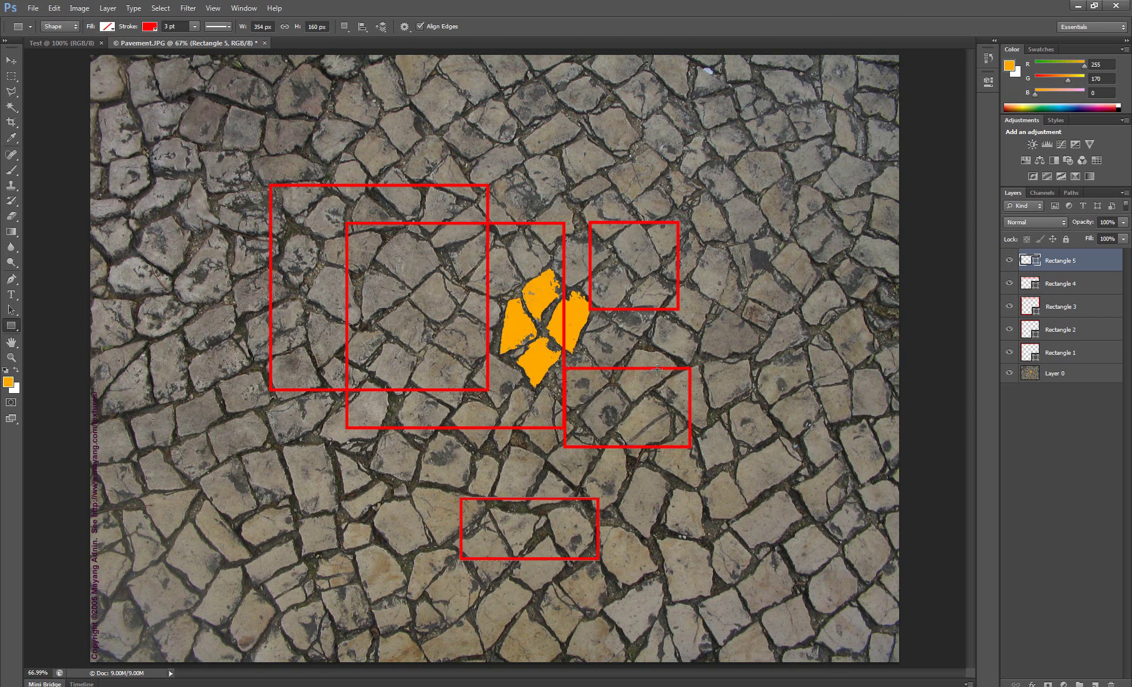
key(ctrl+alt+z)
key(ctrl+alt+z)
key(ctrl+alt+z)
key(ctrl+alt+z)
key(ctrl+alt+z)
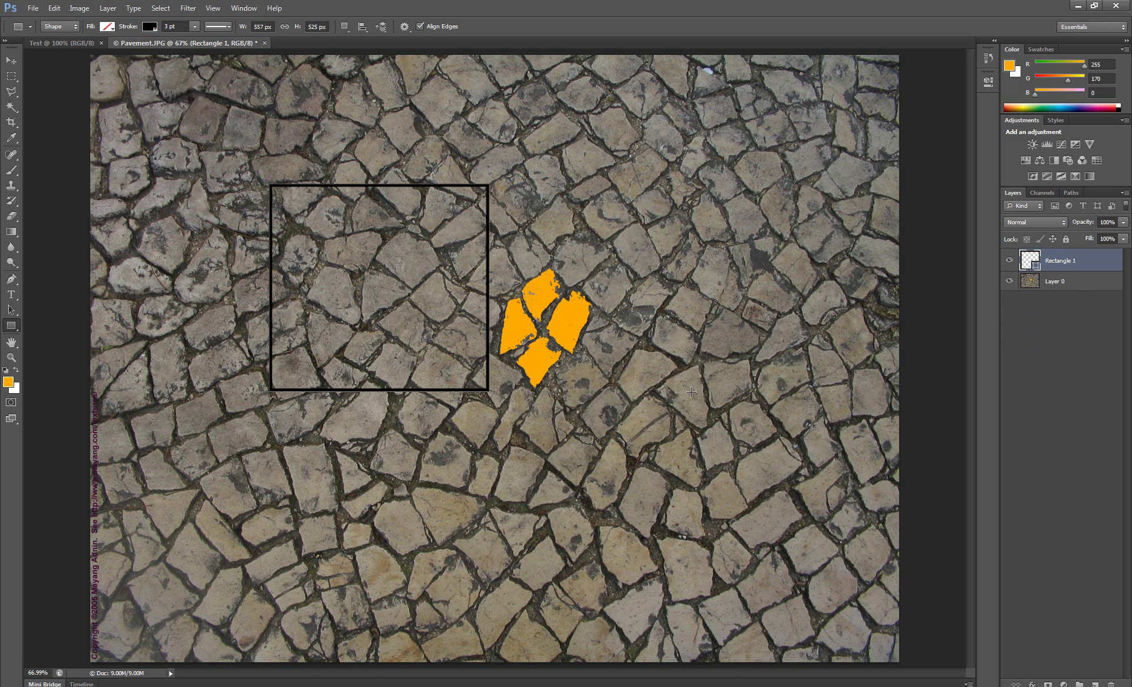
key(ctrl+alt+z)
key(ctrl+alt+z)
key(ctrl+alt+z)
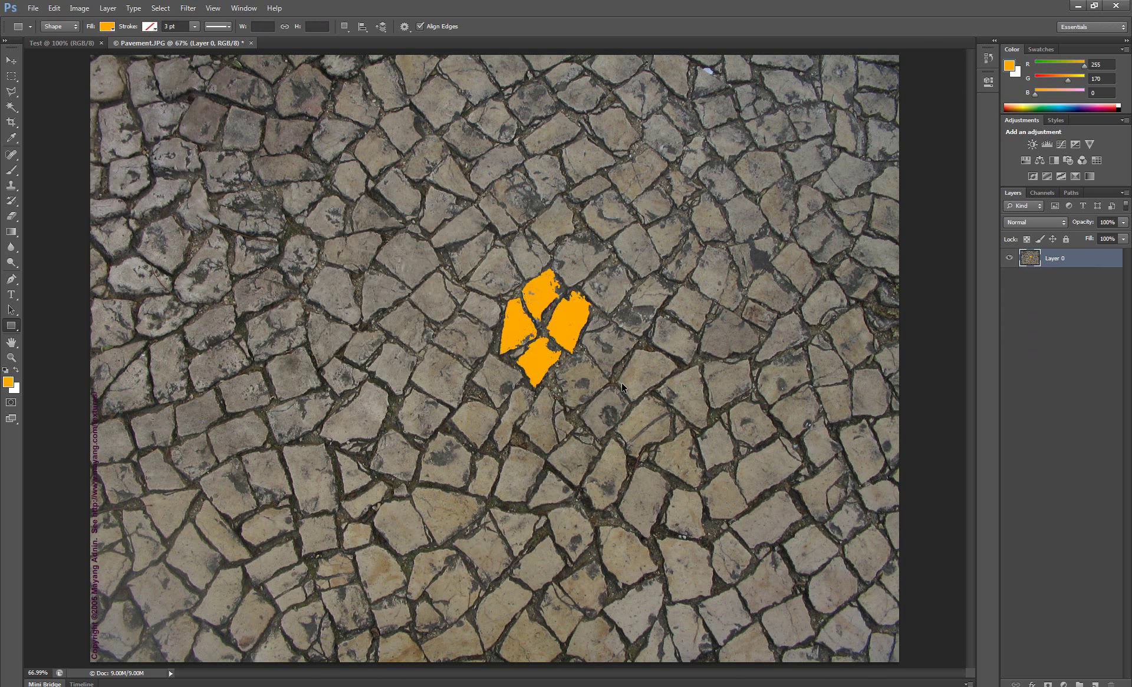
Draw a rectangular marquee around the orange stones, deselect it, then reselect it.
click(12, 342)
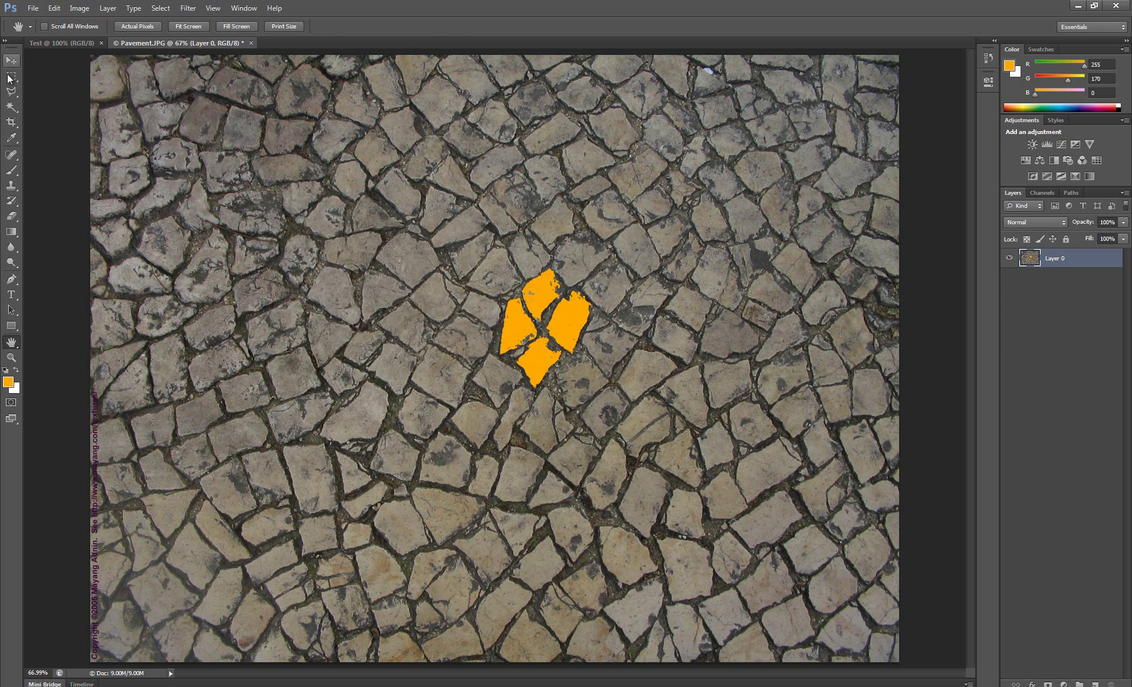
click(11, 75)
drag(477, 265, 623, 402)
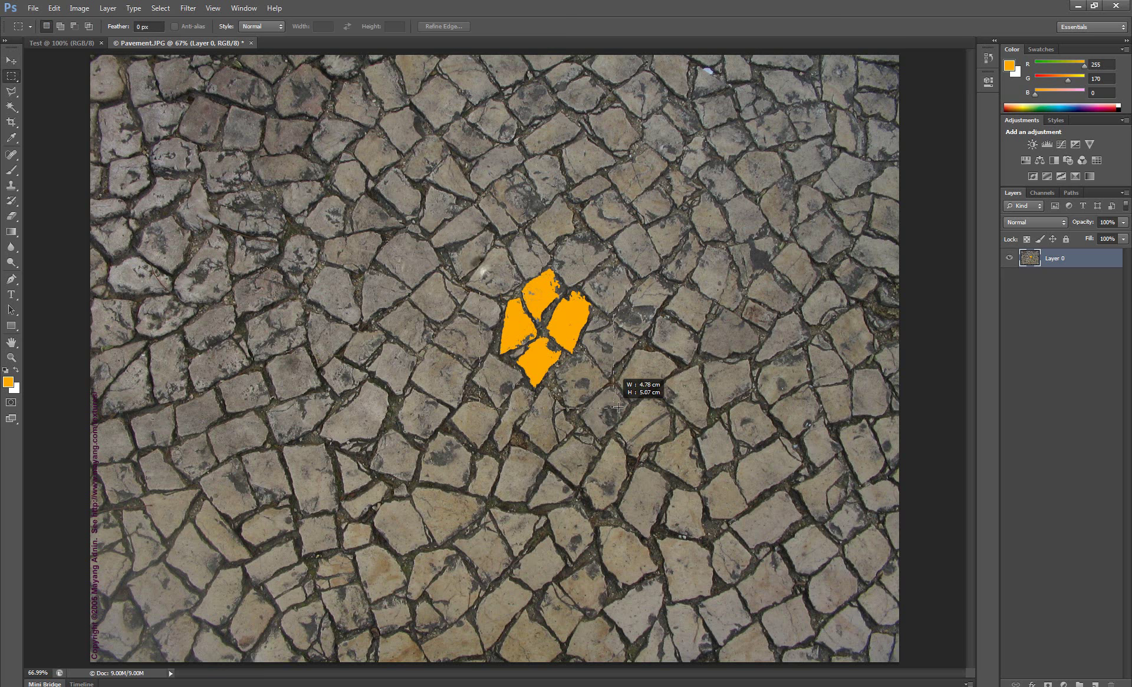
click(12, 342)
key(ctrl+d)
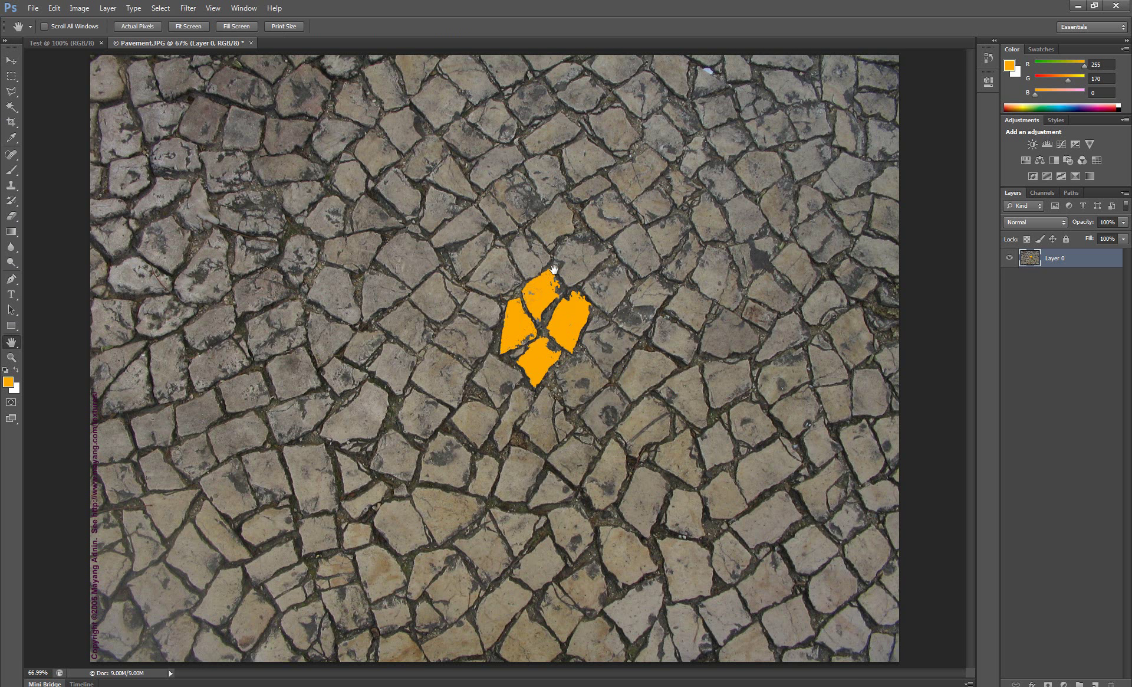
key(ctrl+shift+d)
Test-move the selected stones up and to the left, then undo to restore them.
click(10, 61)
drag(533, 311, 252, 167)
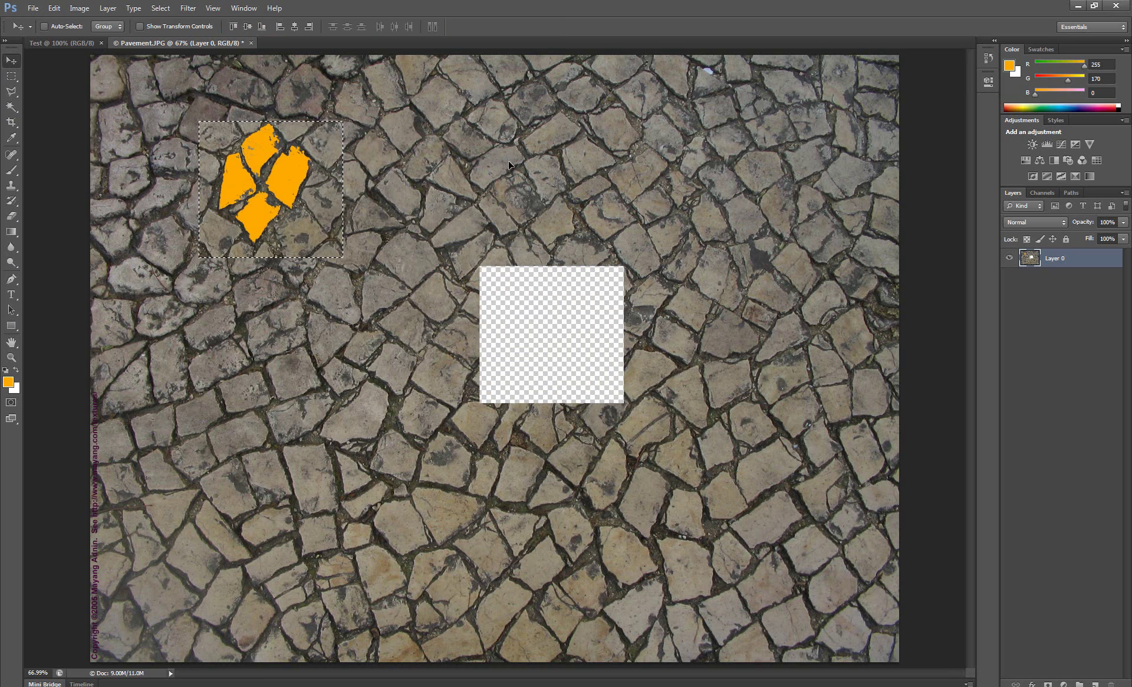
key(ctrl+z)
key(m)
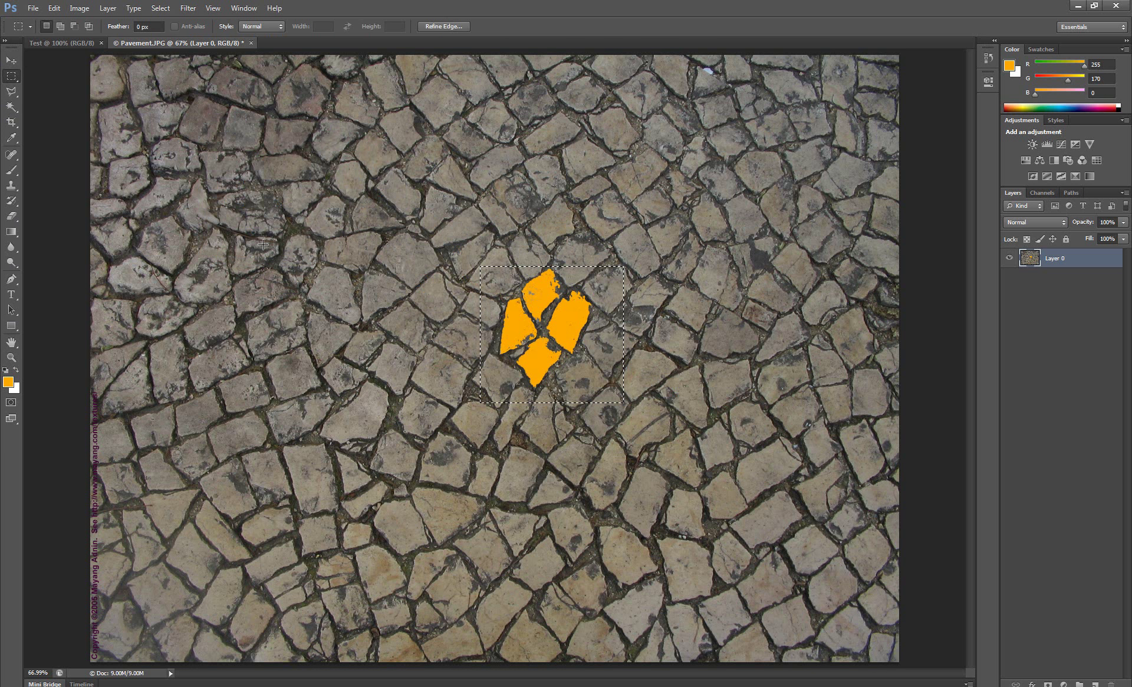
click(11, 341)
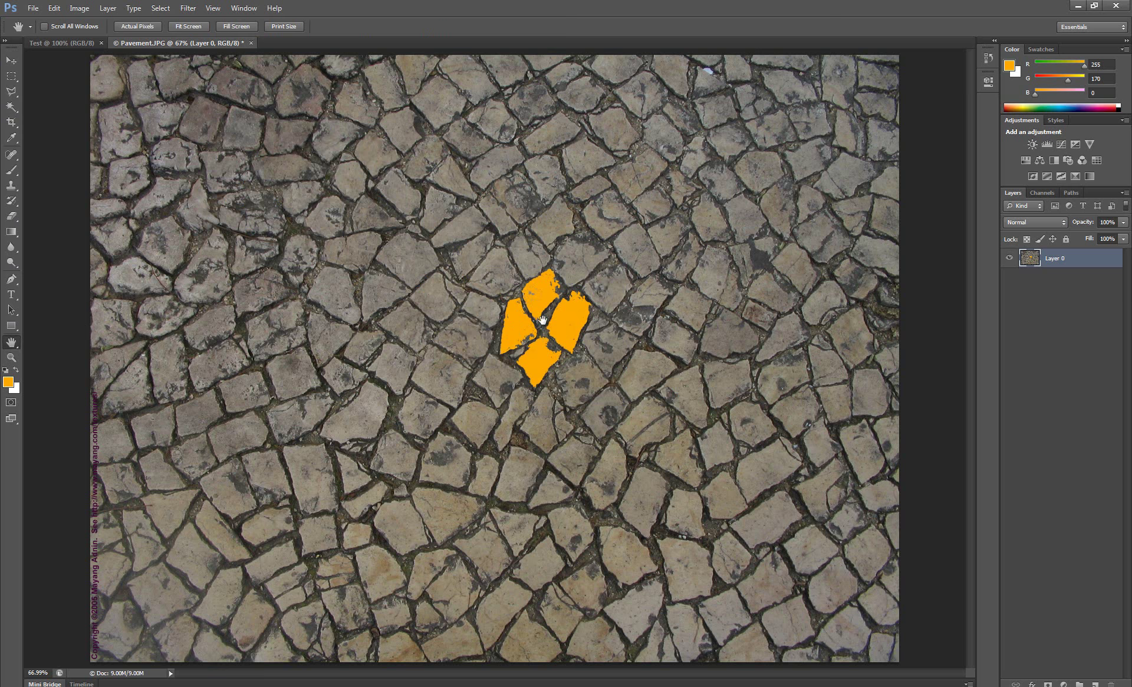
Copy a larger pavement rectangle around the stones onto a new Layer 1 via Layer via Copy.
key(m)
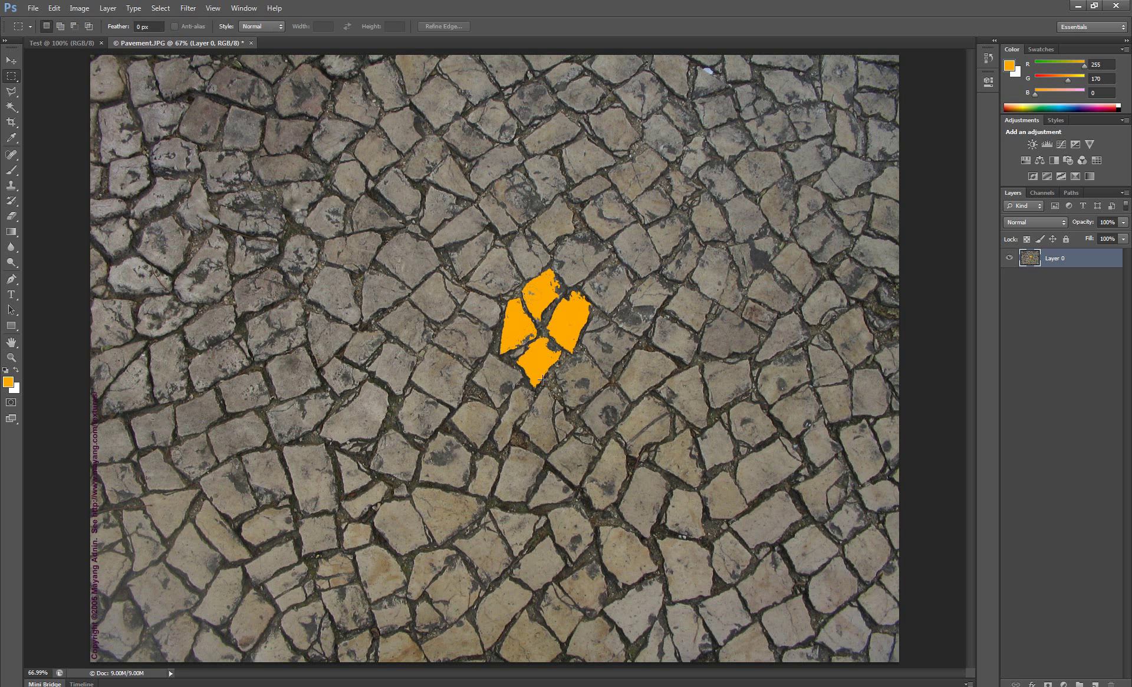
drag(295, 207, 649, 452)
right_click(444, 355)
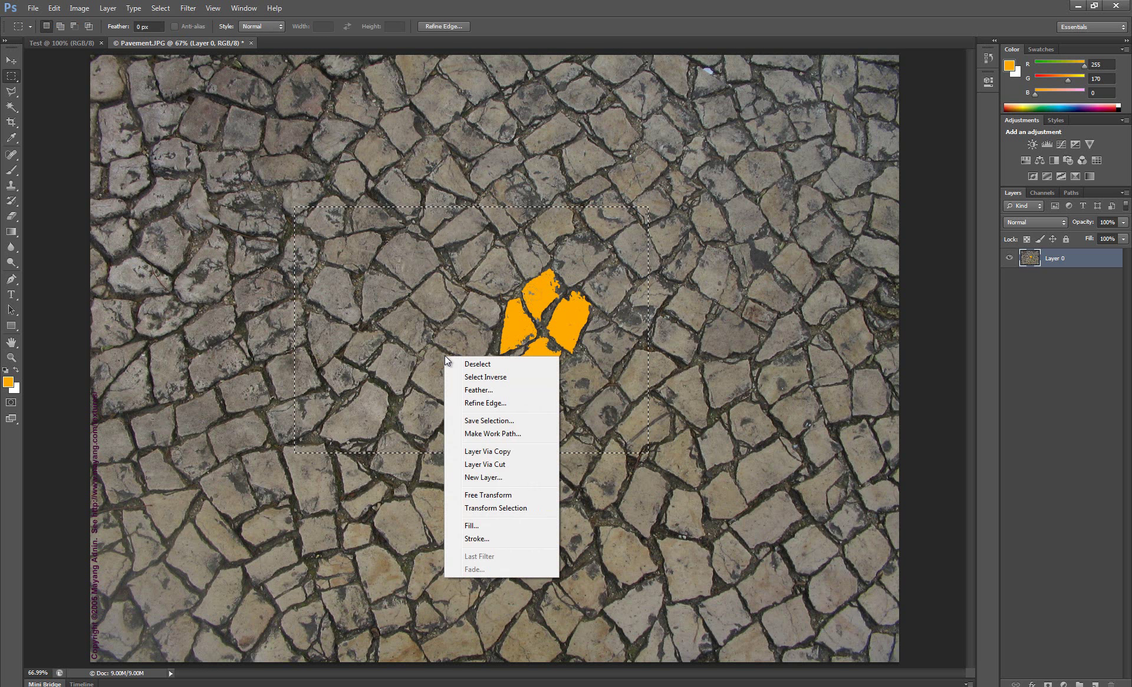
click(503, 451)
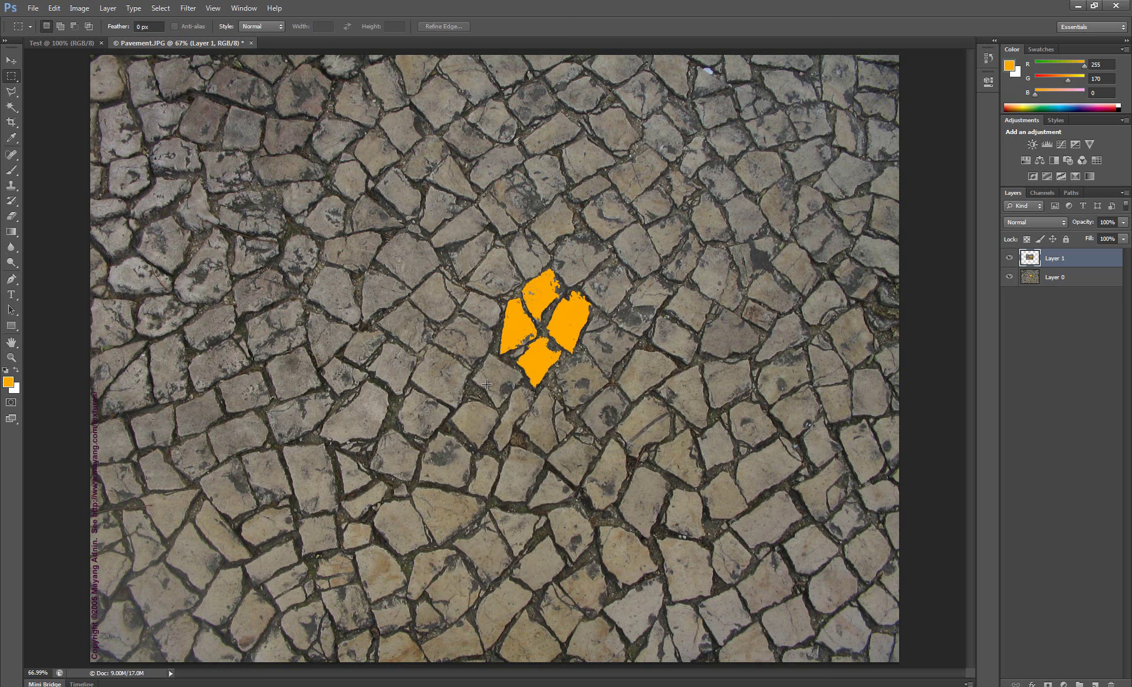
Test-move the copied Layer 1 patch up and right, then undo the move.
click(14, 59)
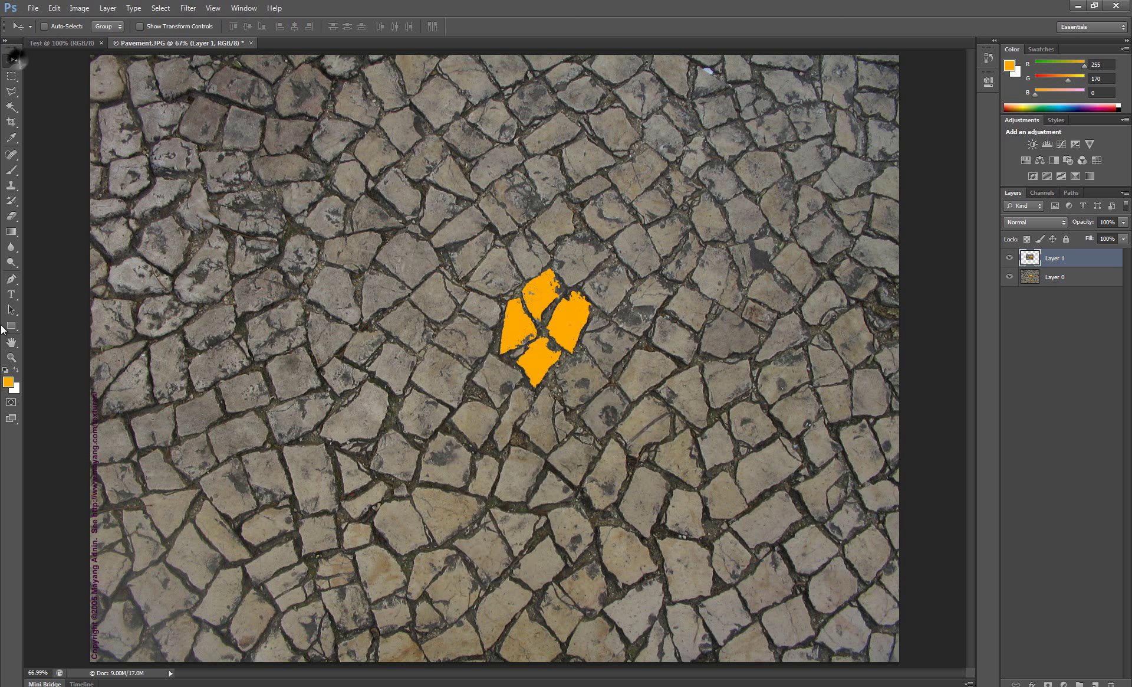
drag(441, 302, 555, 207)
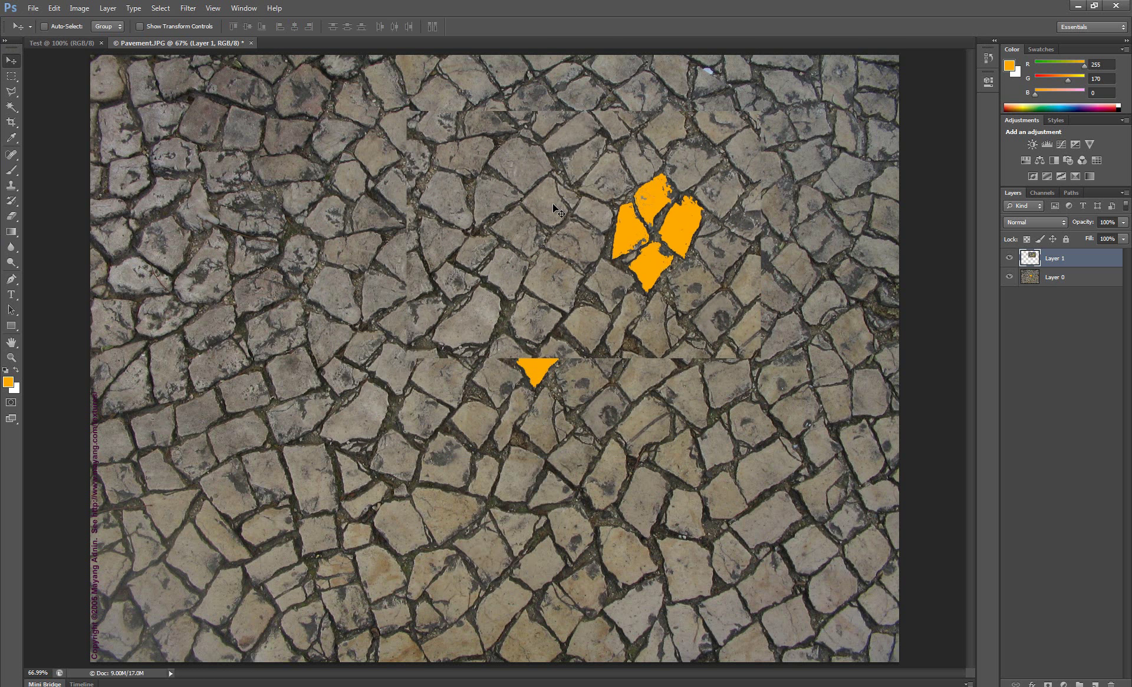
key(ctrl+z)
click(11, 341)
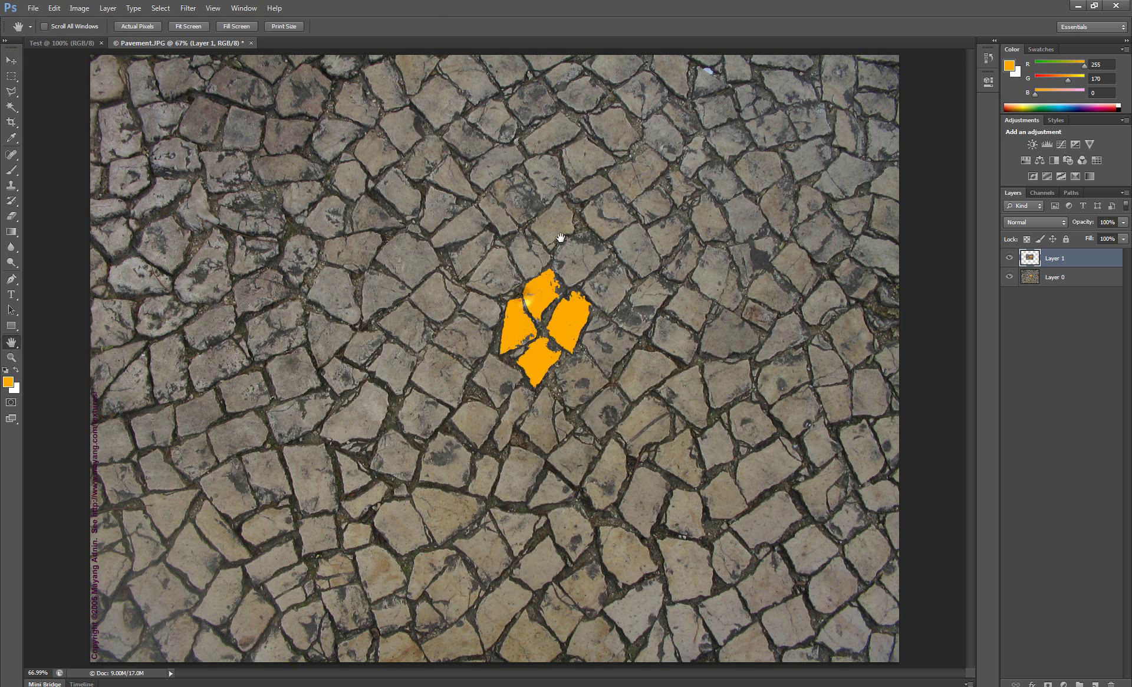
right_click(17, 348)
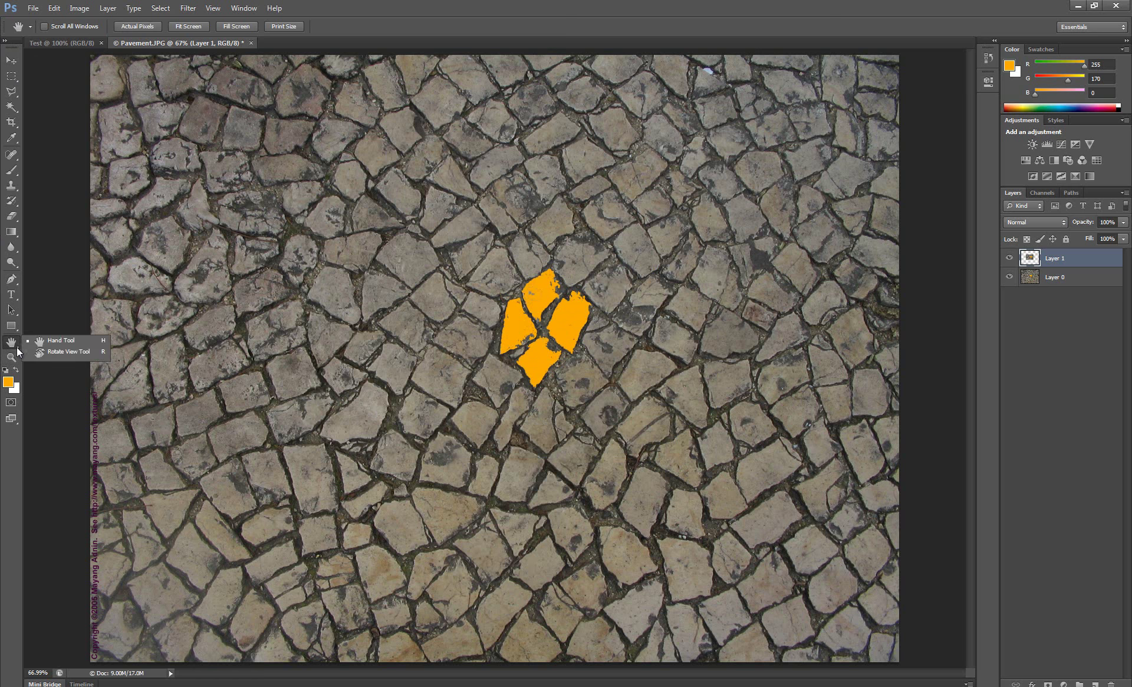
Zoom in on the stone edges up to 3200% until individual pixels show.
click(13, 358)
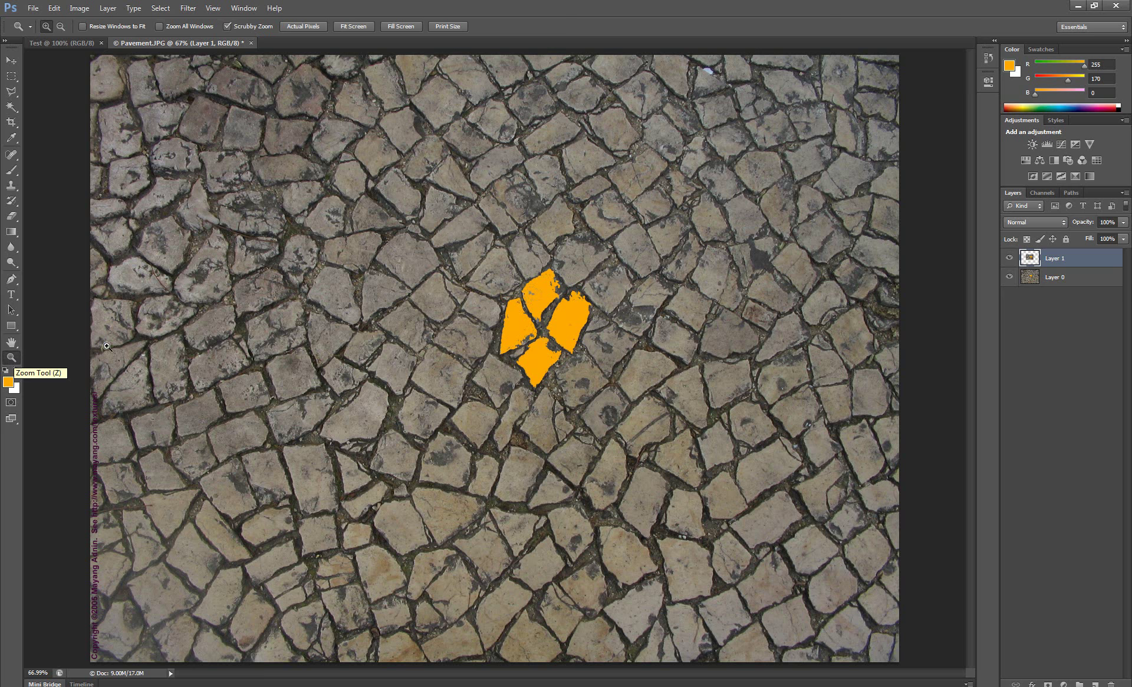
click(440, 323)
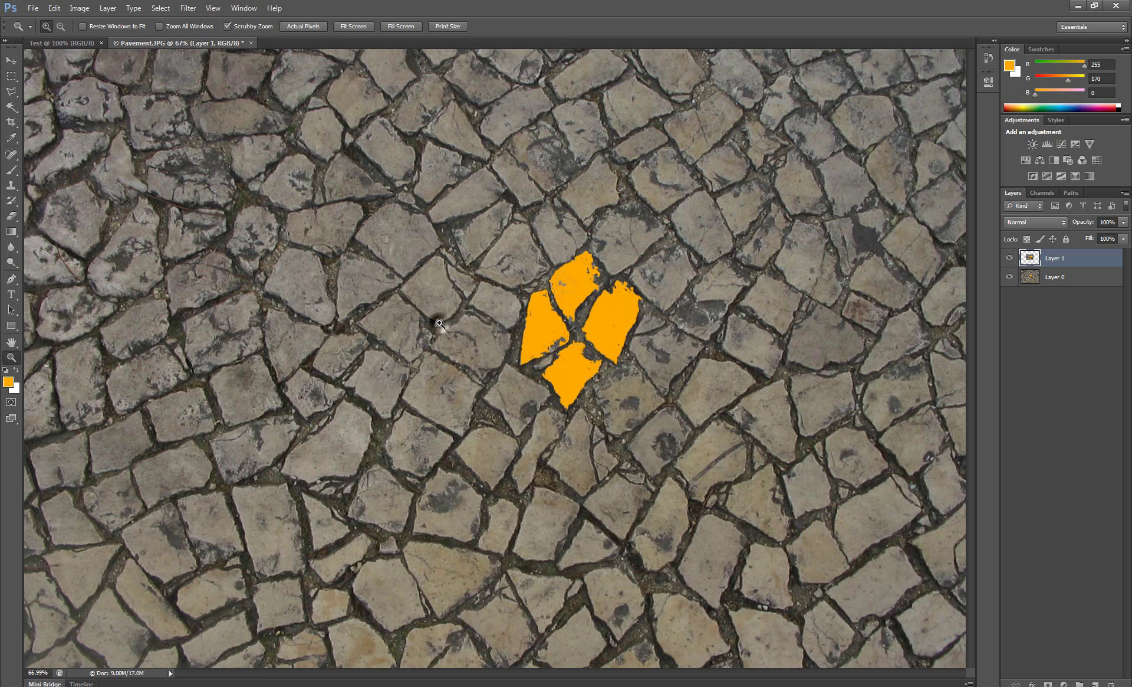
click(520, 363)
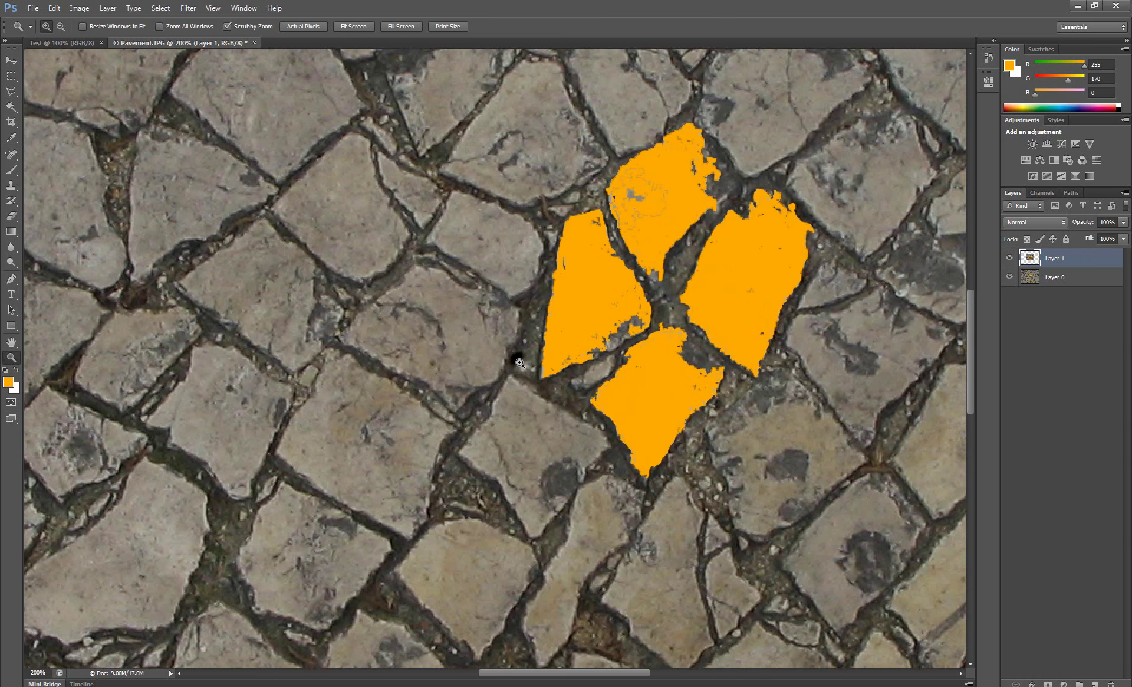
click(519, 363)
click(519, 363)
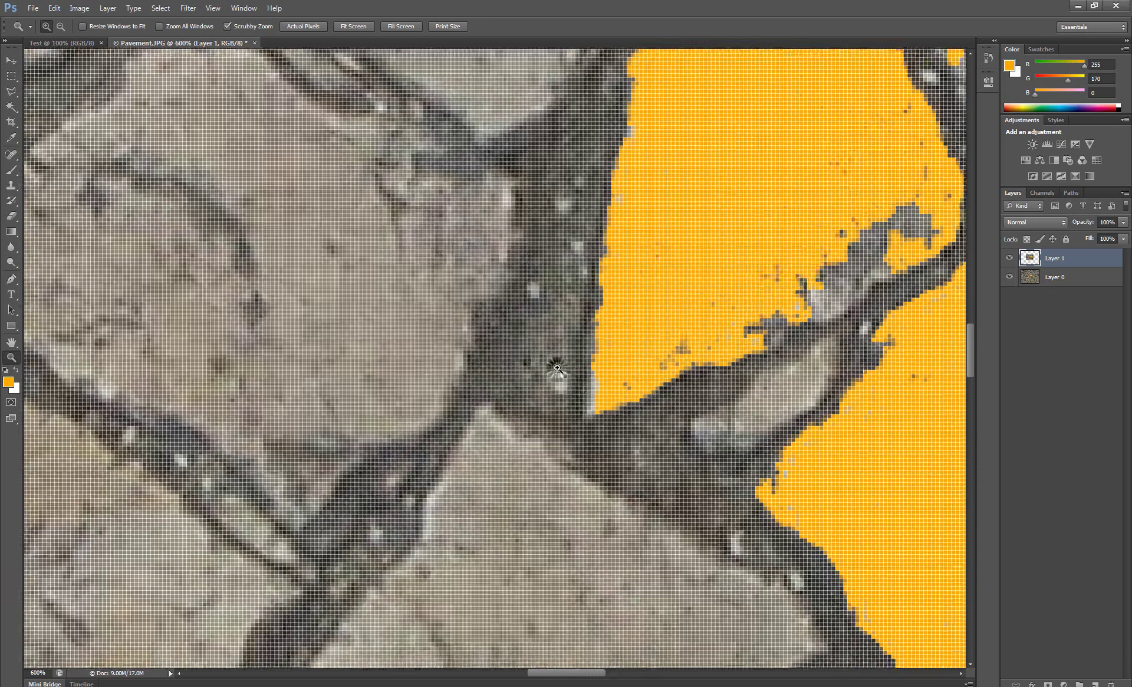
click(582, 374)
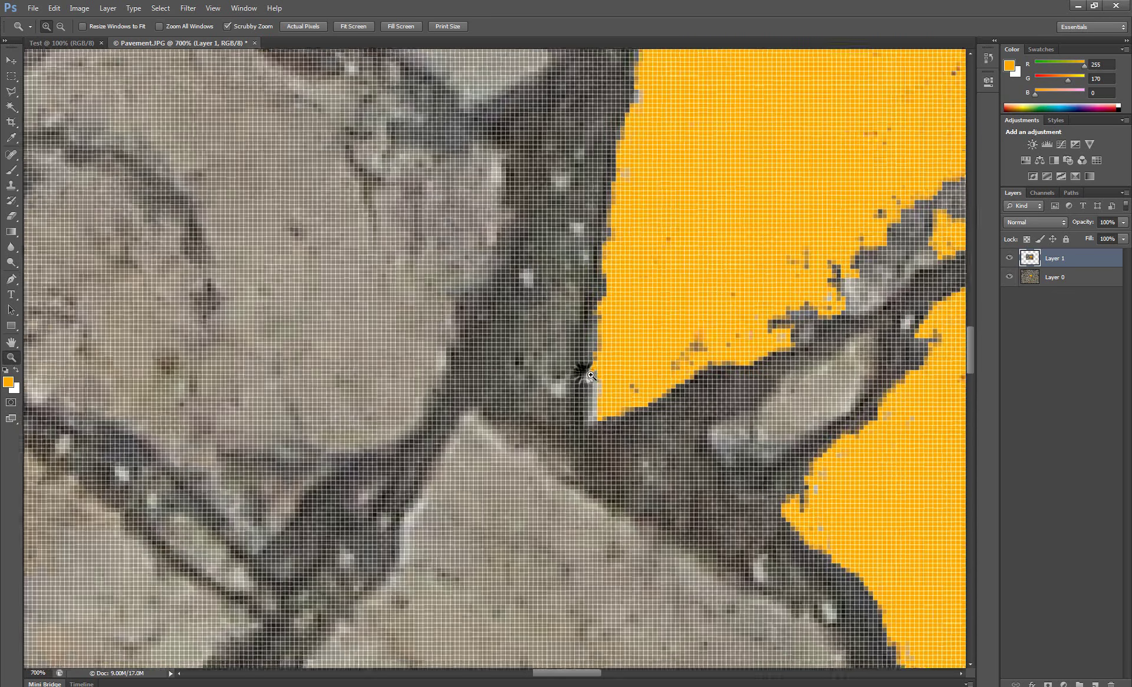
click(589, 377)
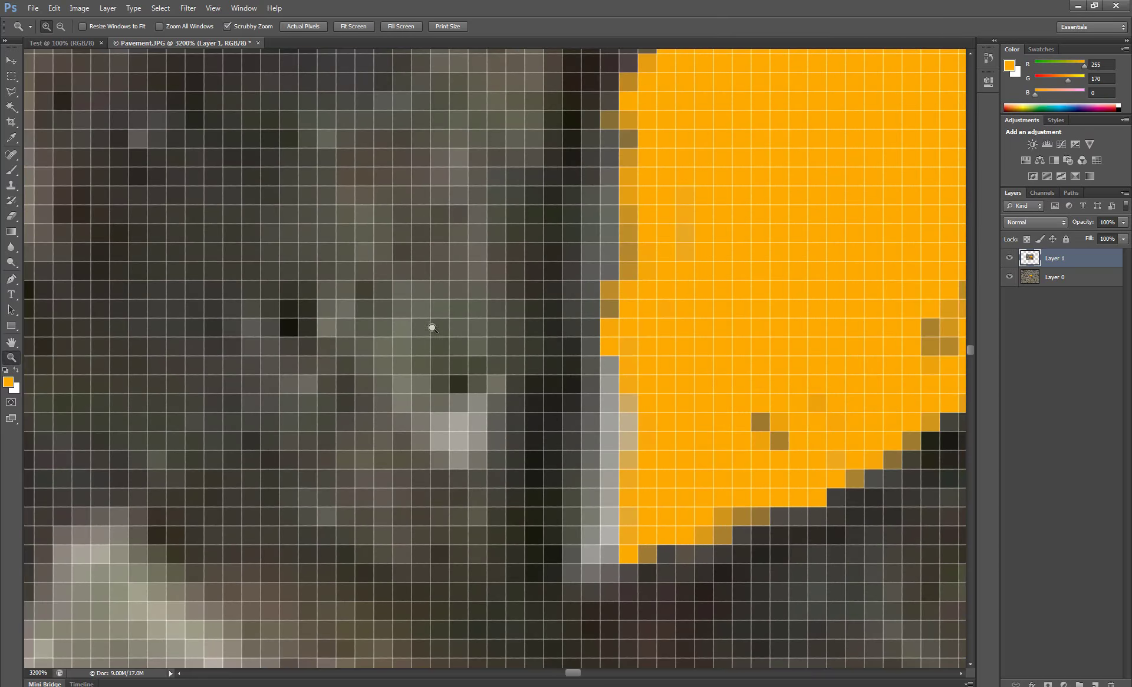
Alt-click to zoom back out to 12.5%, shrinking the photo to a thumbnail.
key(alt)
alt+click(433, 327)
alt+click(433, 327)
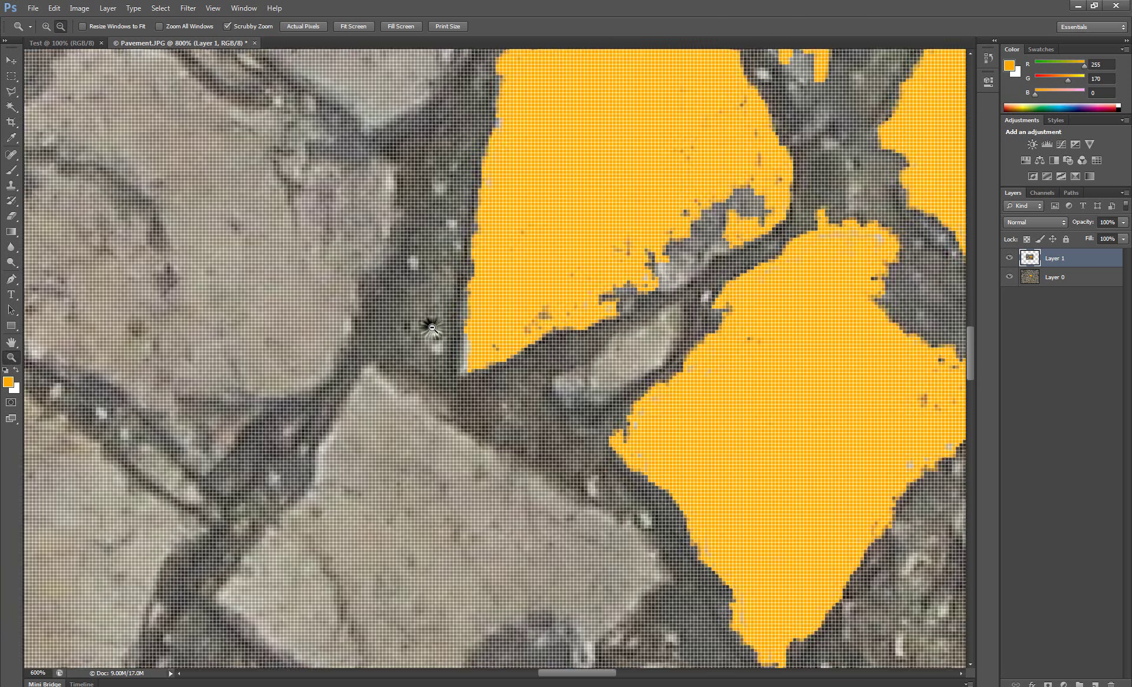
alt+click(432, 327)
alt+click(432, 328)
alt+click(432, 327)
alt+click(432, 327)
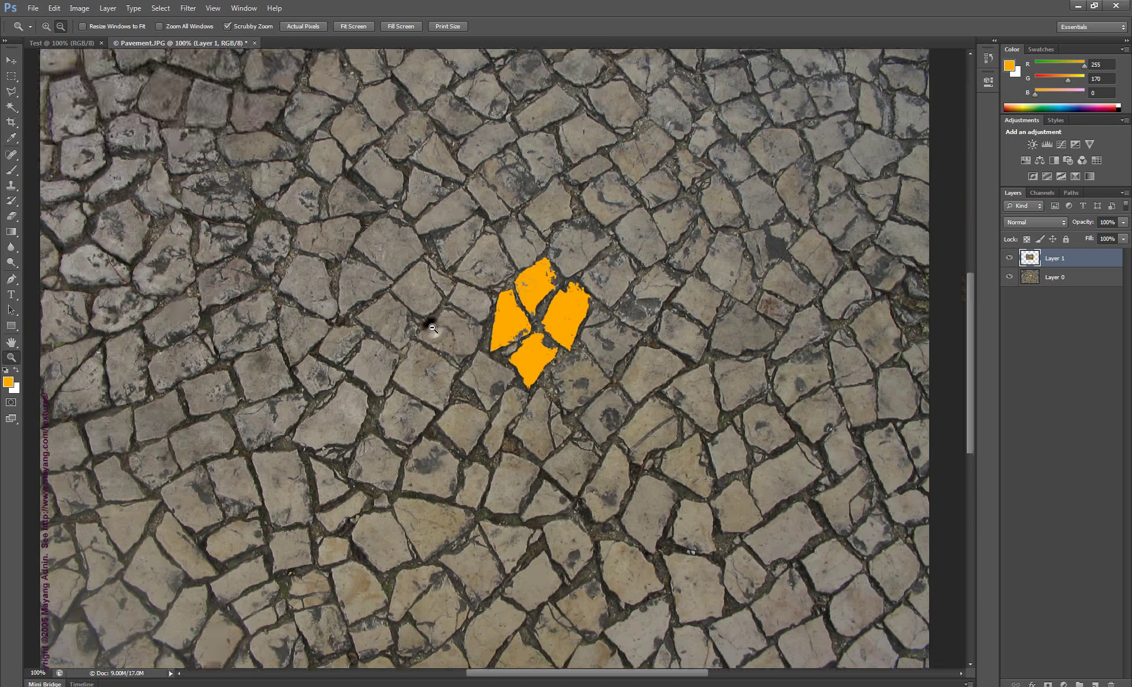
alt+click(433, 327)
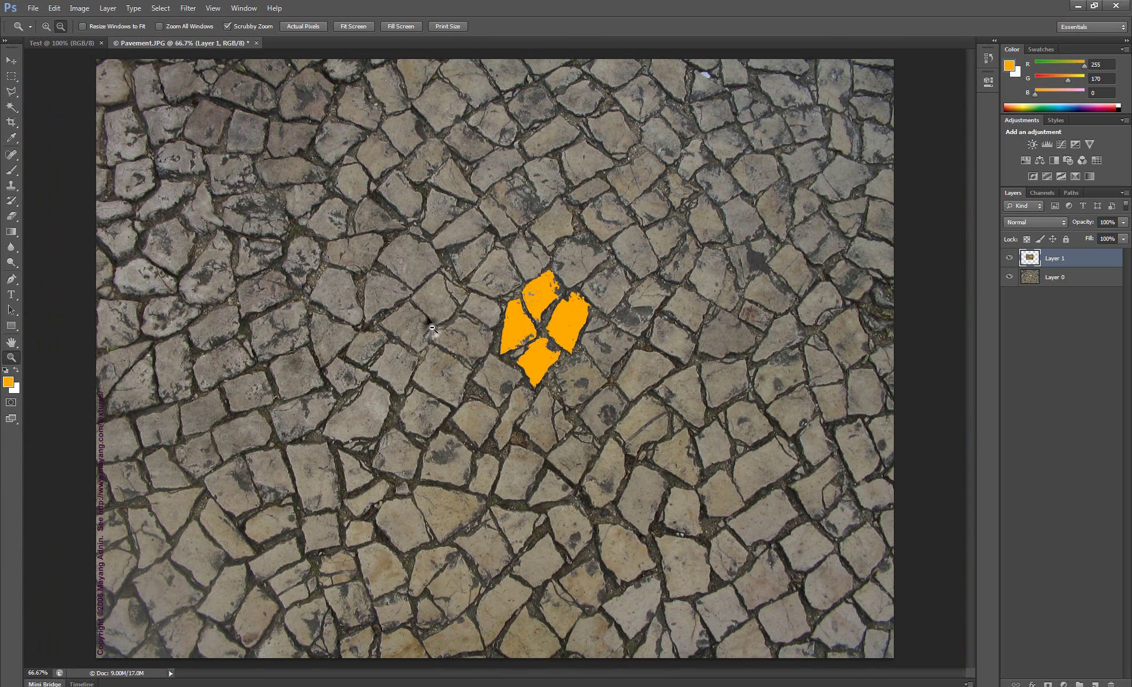
alt+click(433, 327)
alt+click(433, 327)
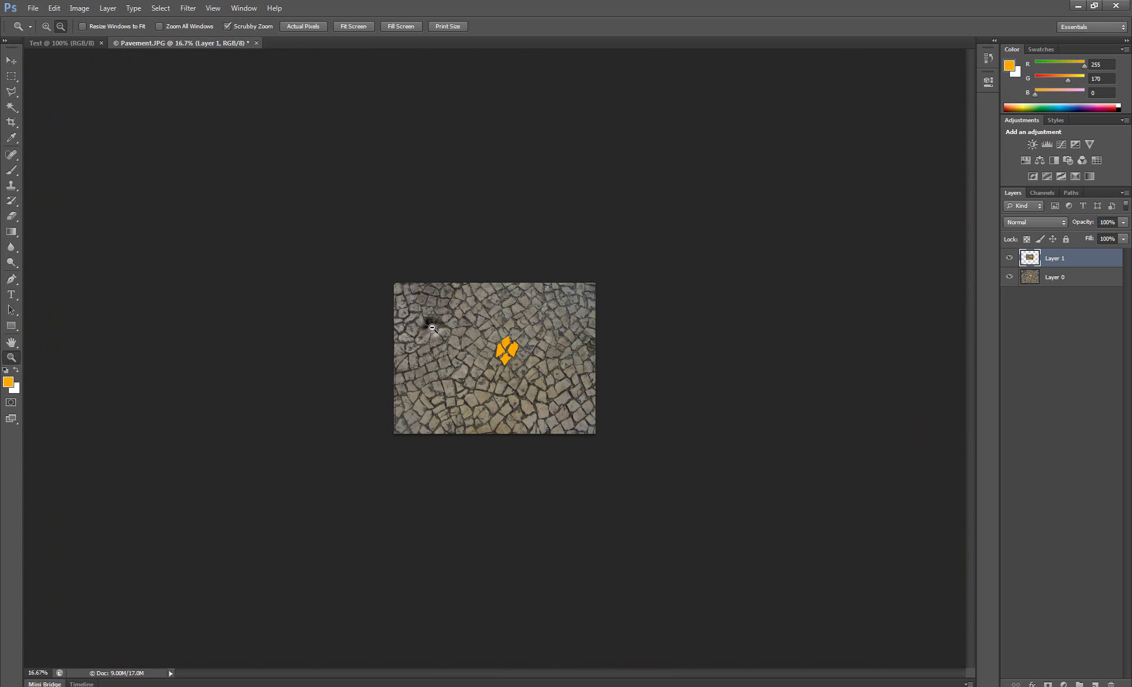
alt+click(433, 327)
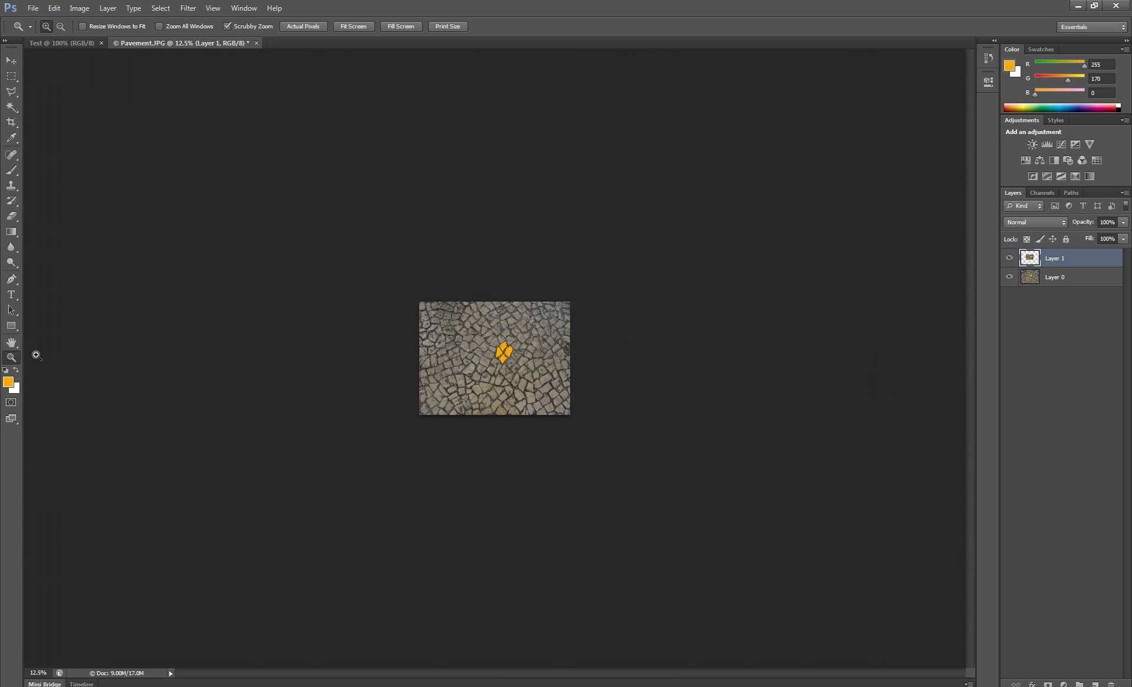
click(12, 344)
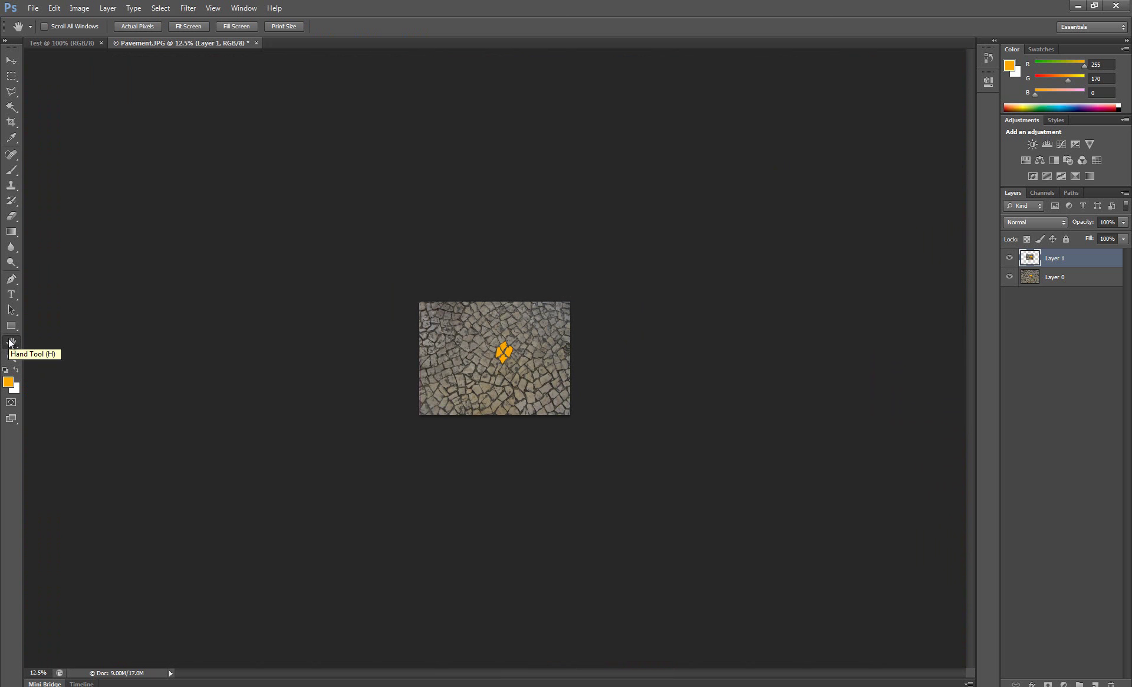
Fit the photo on screen, then zoom in to 200% on the orange stones.
double_click(10, 342)
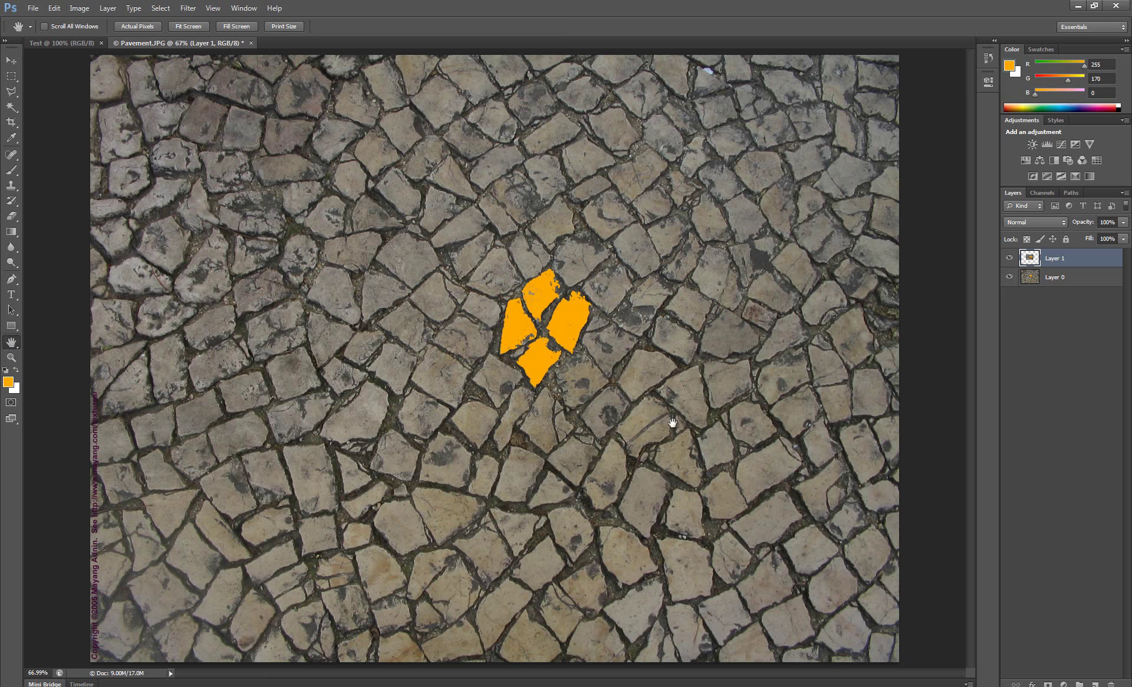
click(11, 357)
key(ctrl+plus)
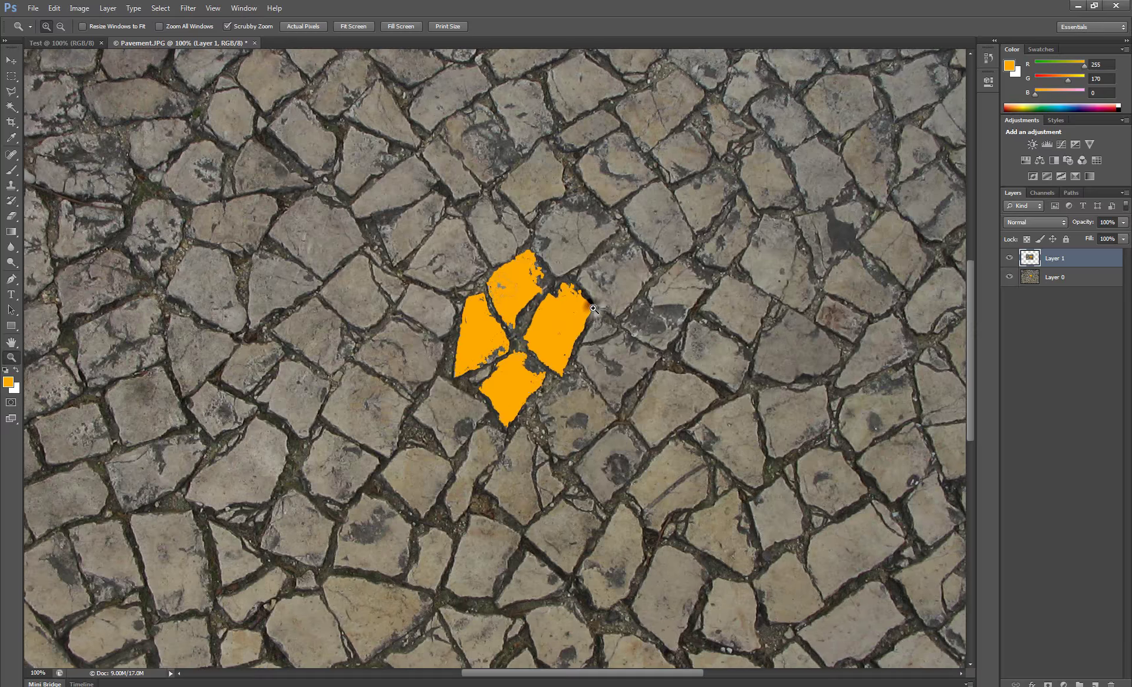
key(ctrl+plus)
Pan around the magnified stones with the Hand tool, then fit the photo on screen.
click(11, 342)
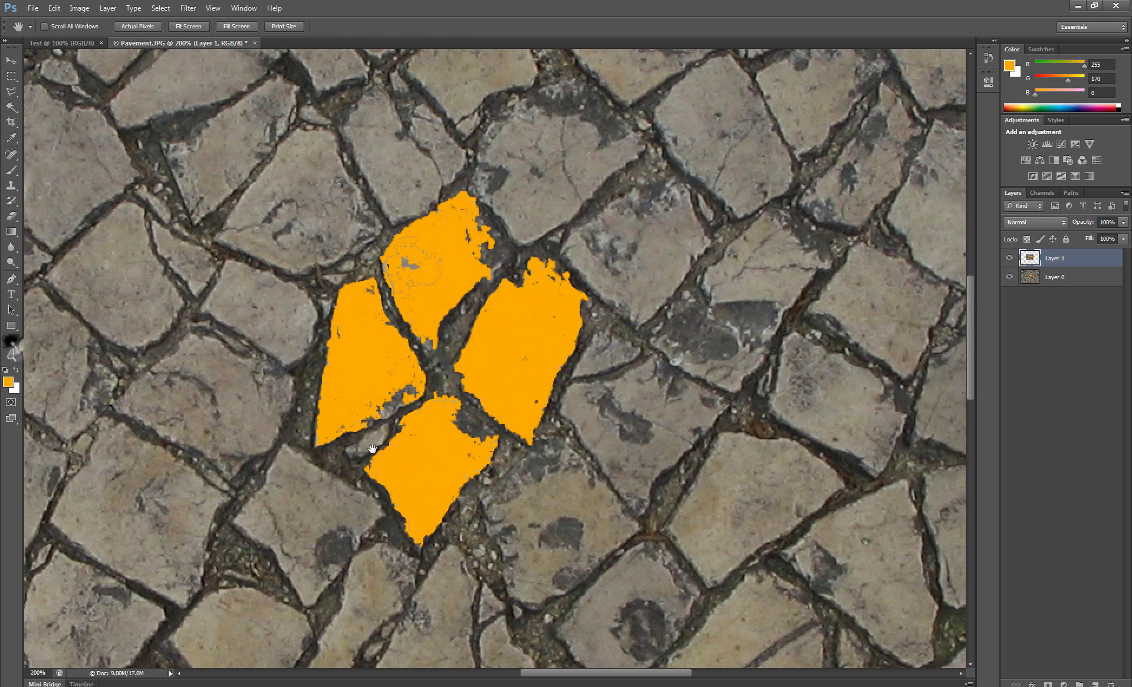
mouse_move(462, 427)
mouse_down()
mouse_move(473, 366)
mouse_move(597, 278)
mouse_move(774, 286)
mouse_move(763, 481)
mouse_move(560, 542)
mouse_move(250, 434)
mouse_move(218, 260)
mouse_move(421, 196)
mouse_move(610, 259)
mouse_up()
mouse_move(523, 369)
mouse_down()
mouse_move(512, 476)
mouse_move(380, 539)
mouse_up()
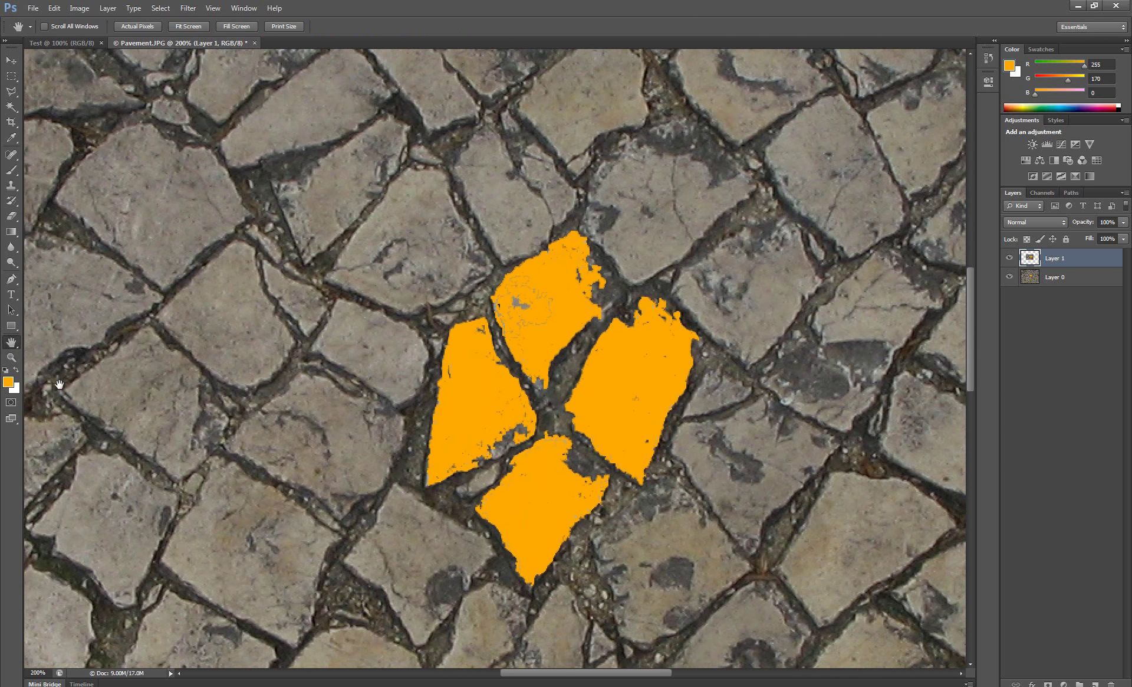
double_click(16, 341)
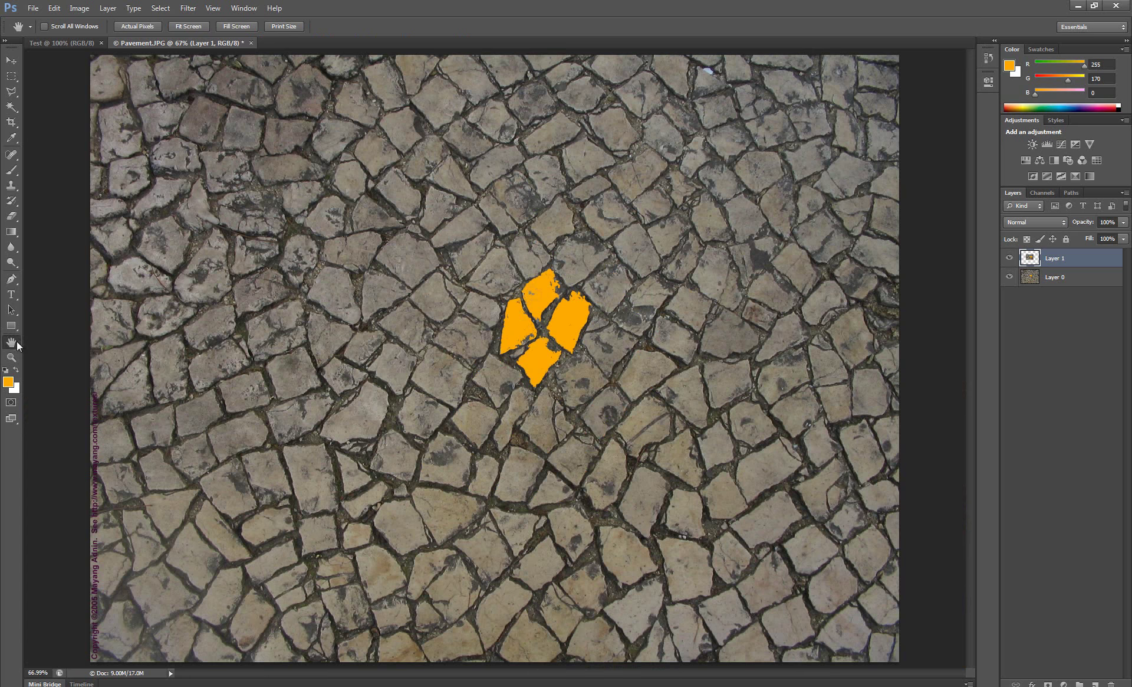